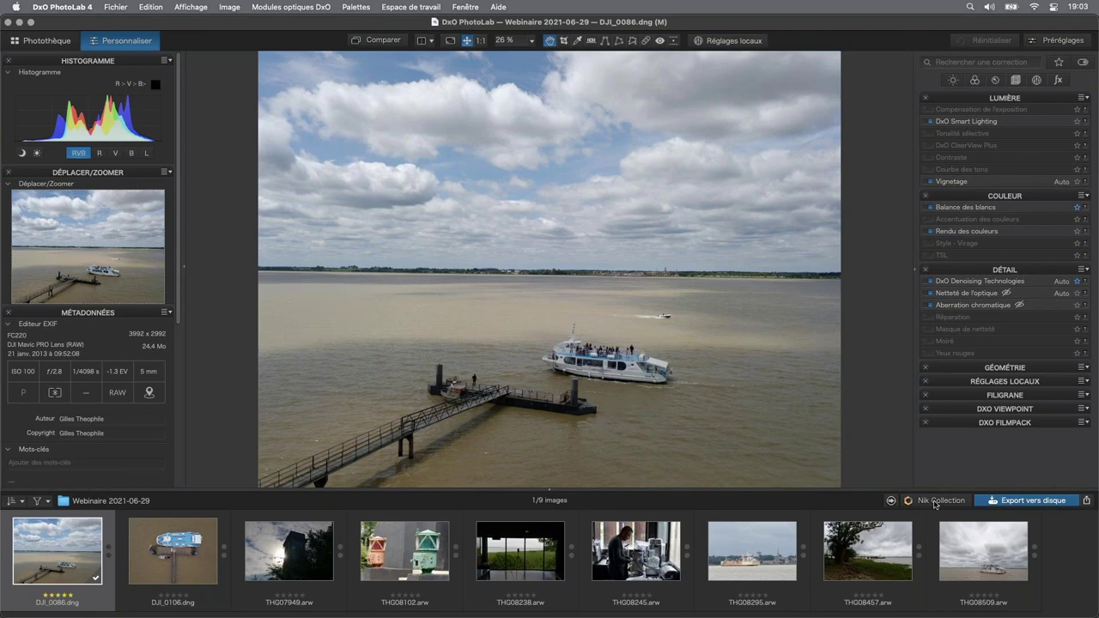
- Open the Nik Collection Plugin Selector for DJI_0086.dng
{"action": "left_click", "coordinate": [935, 503]}
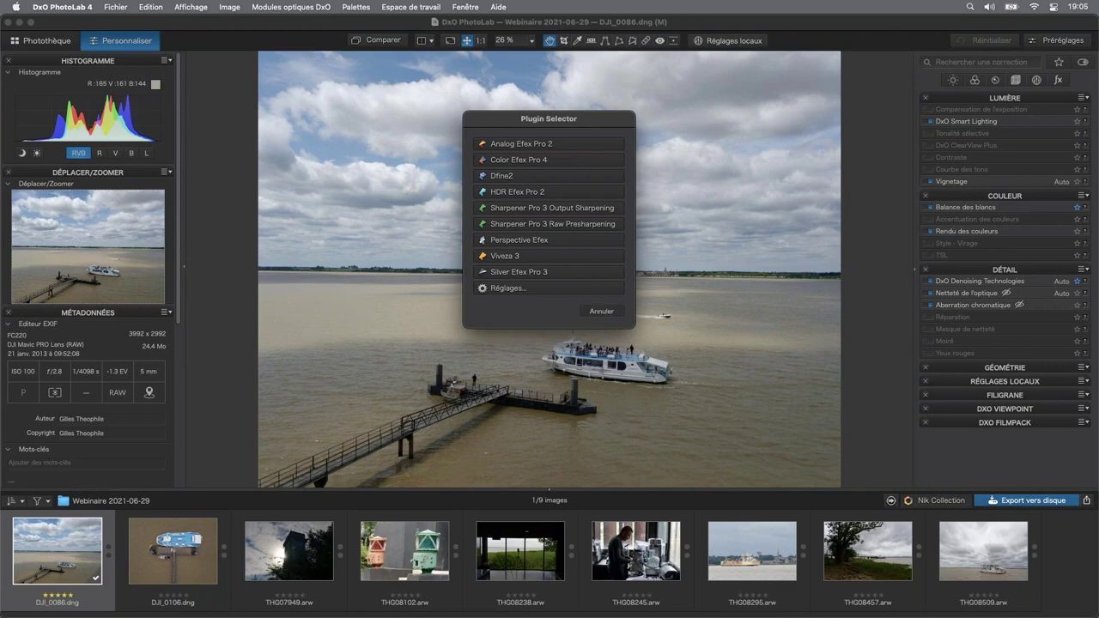
- Close the Nik Plugin Selector without choosing any plugin
{"action": "key", "text": "Escape"}
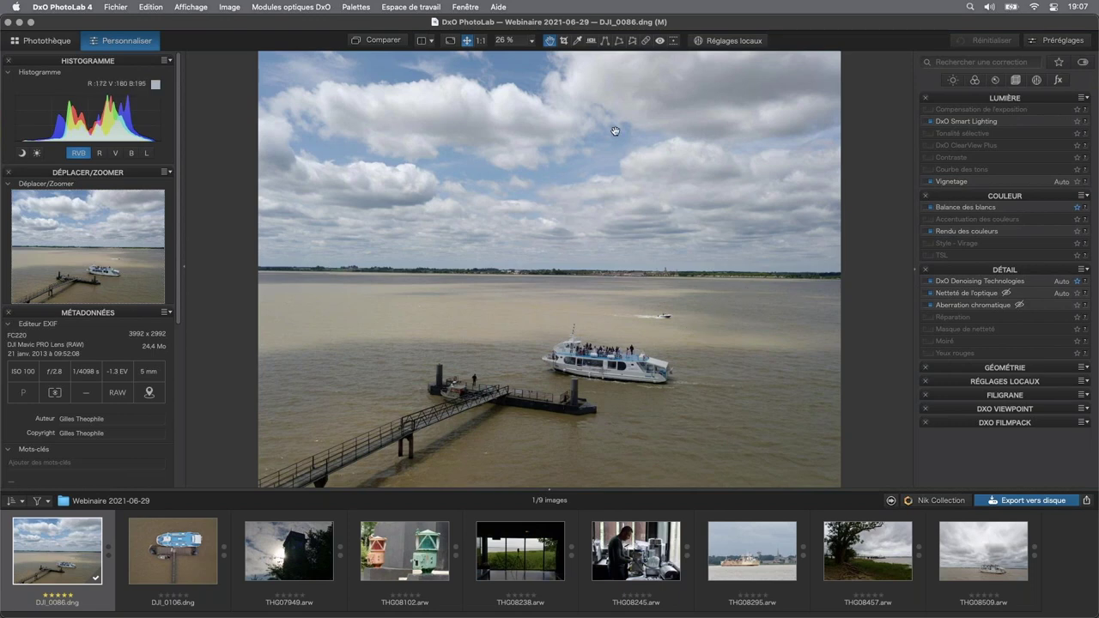
- Level the horizon along the far shoreline with the Horizon tool, fine-tuning the guide before applying
{"action": "left_click", "coordinate": [591, 42]}
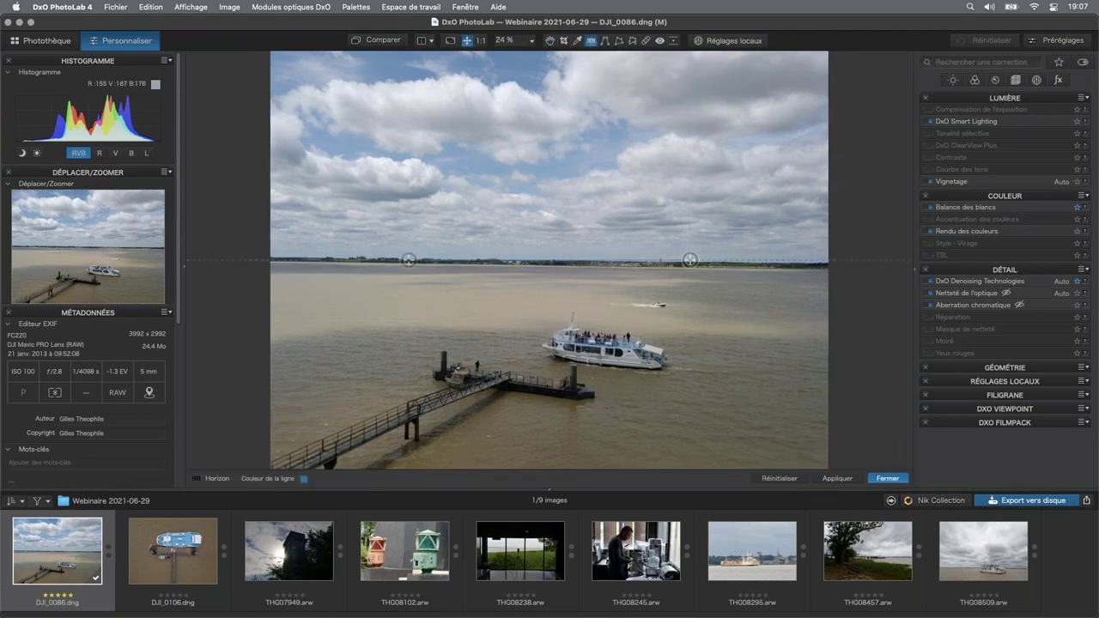
{"action": "left_click_drag", "start_coordinate": [690, 260], "coordinate": [703, 264]}
{"action": "left_click", "coordinate": [839, 479]}
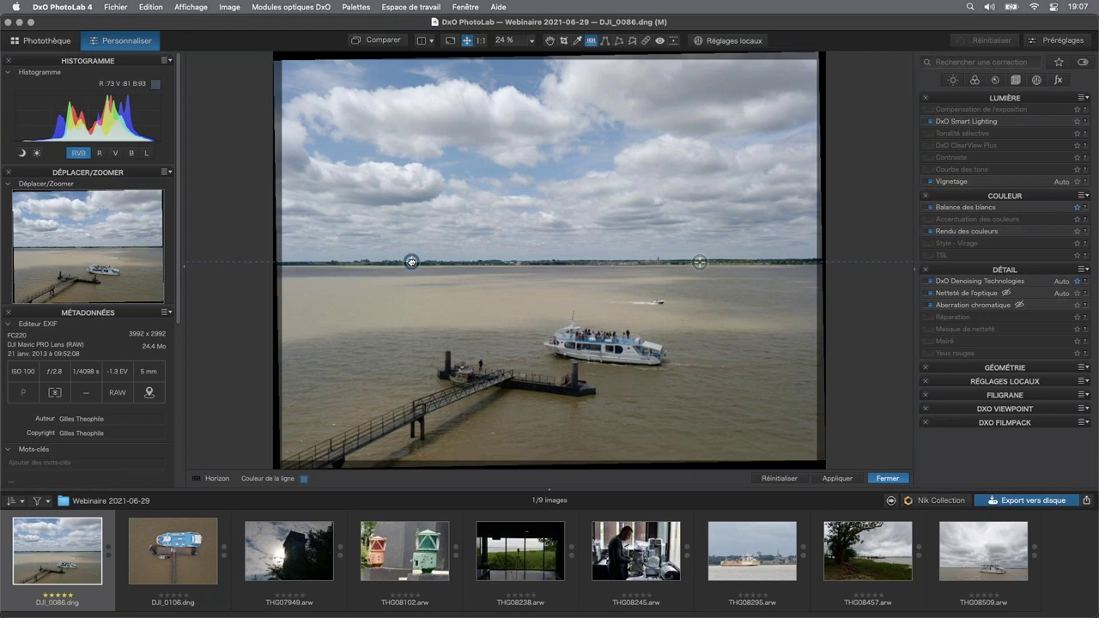
{"action": "left_click", "coordinate": [844, 479]}
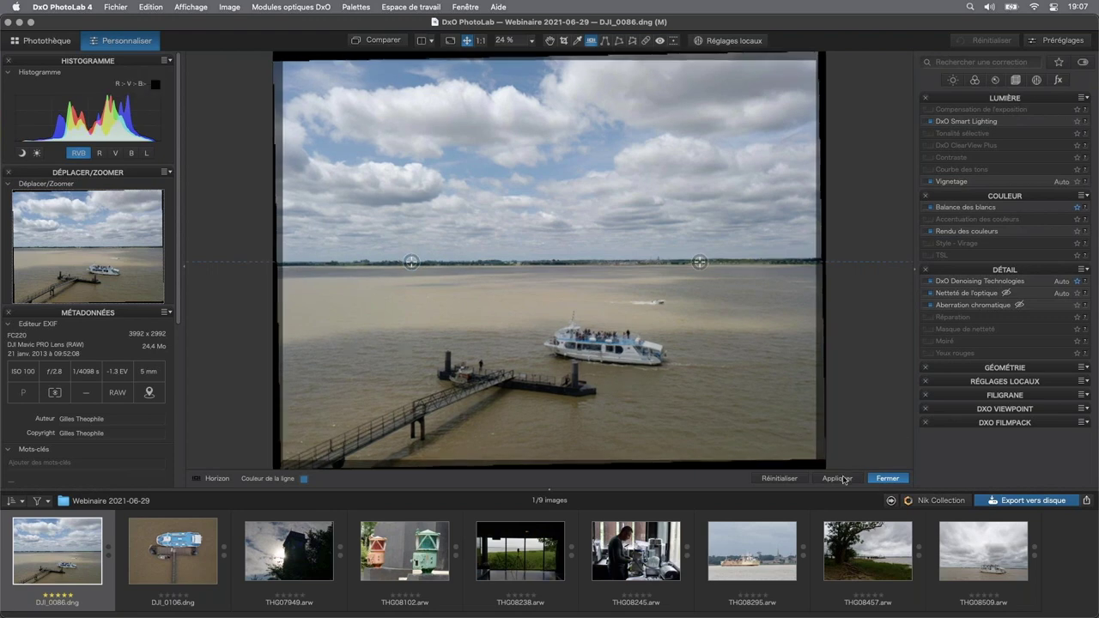
{"action": "left_click_drag", "start_coordinate": [699, 262], "coordinate": [702, 256]}
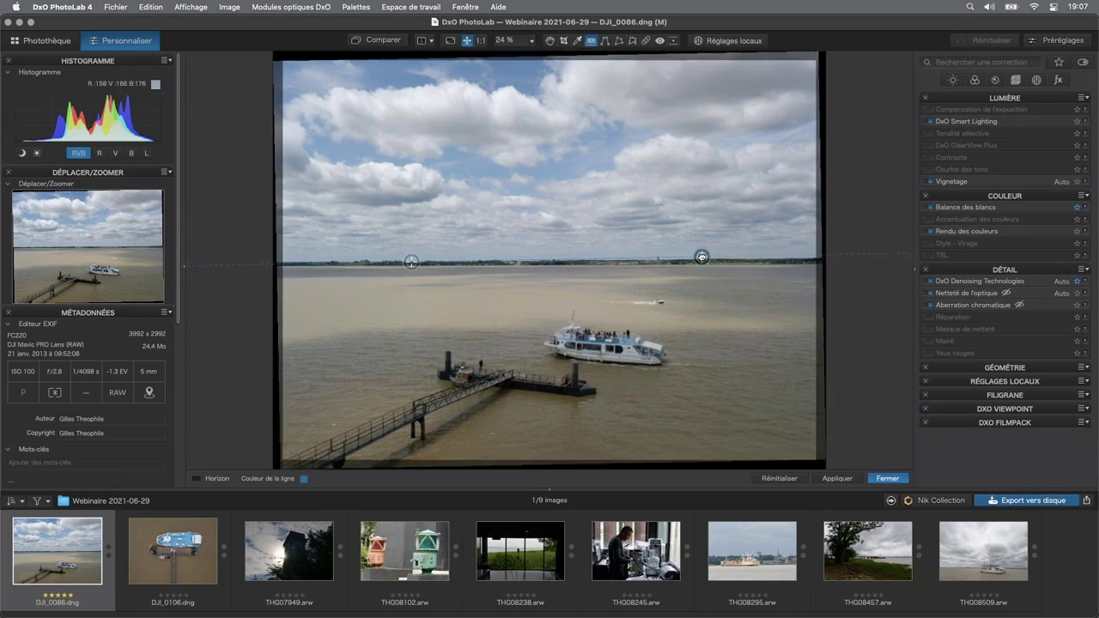
{"action": "left_click", "coordinate": [834, 479]}
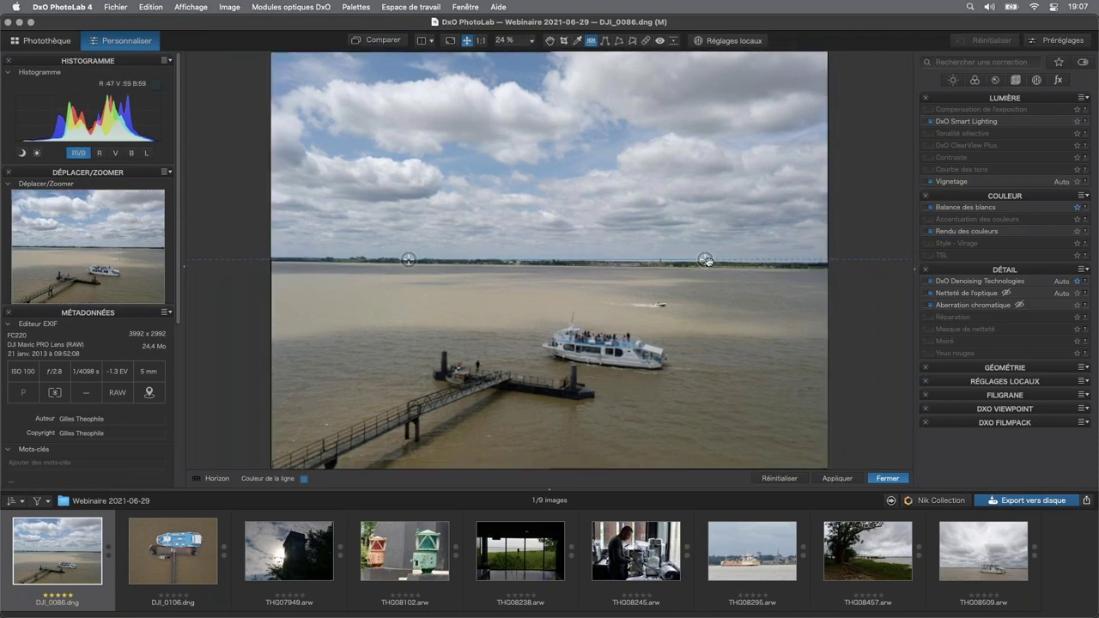
{"action": "left_click_drag", "start_coordinate": [704, 260], "coordinate": [708, 262]}
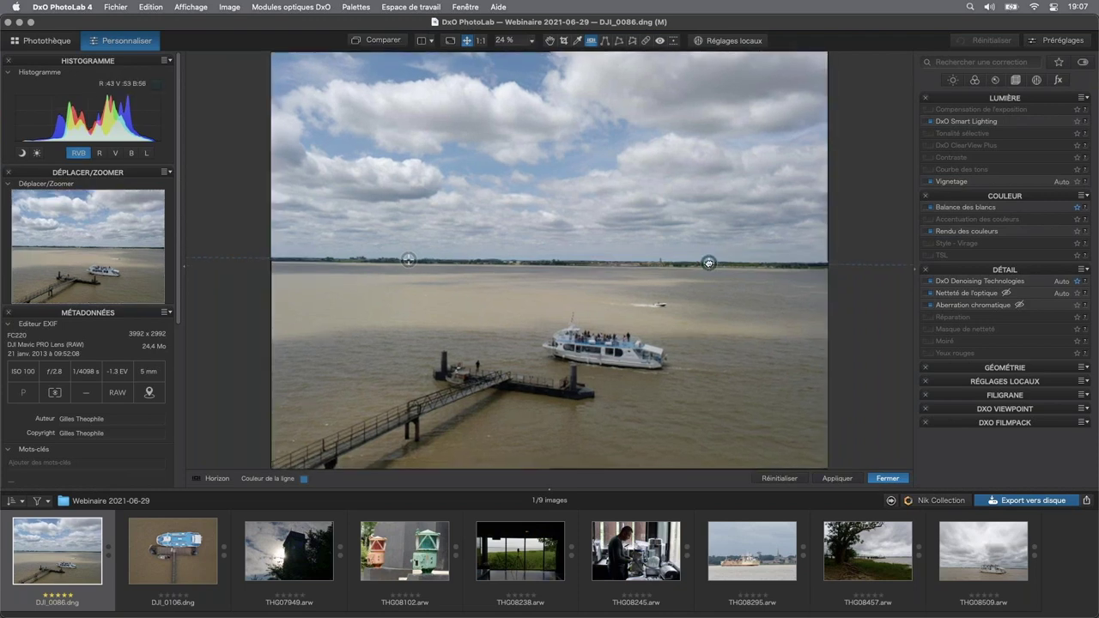
{"action": "left_click", "coordinate": [838, 478]}
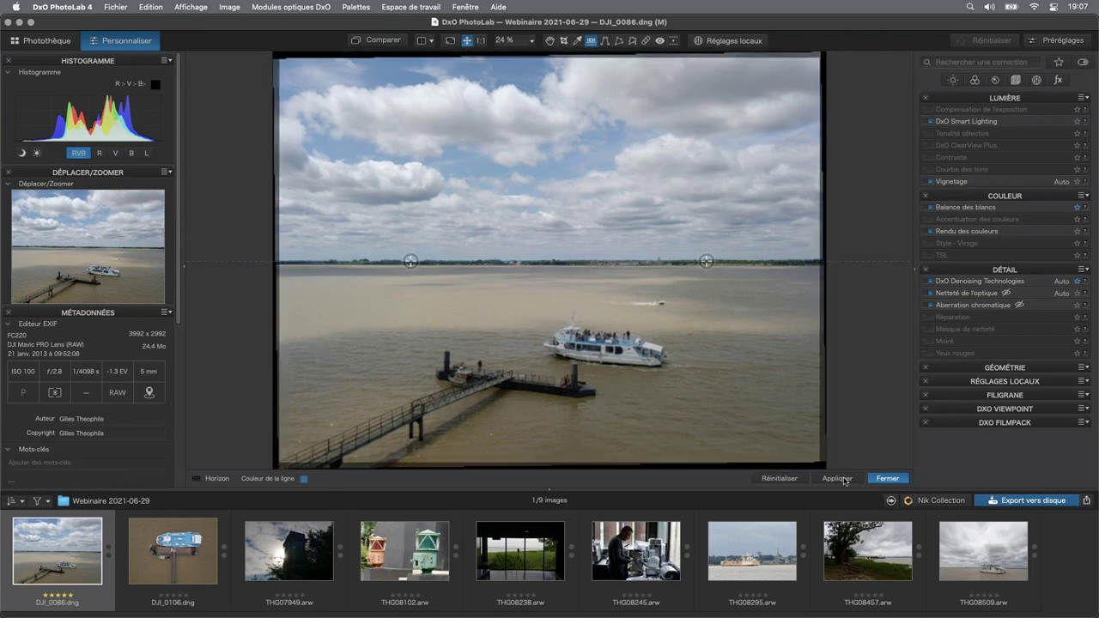
{"action": "left_click", "coordinate": [889, 479]}
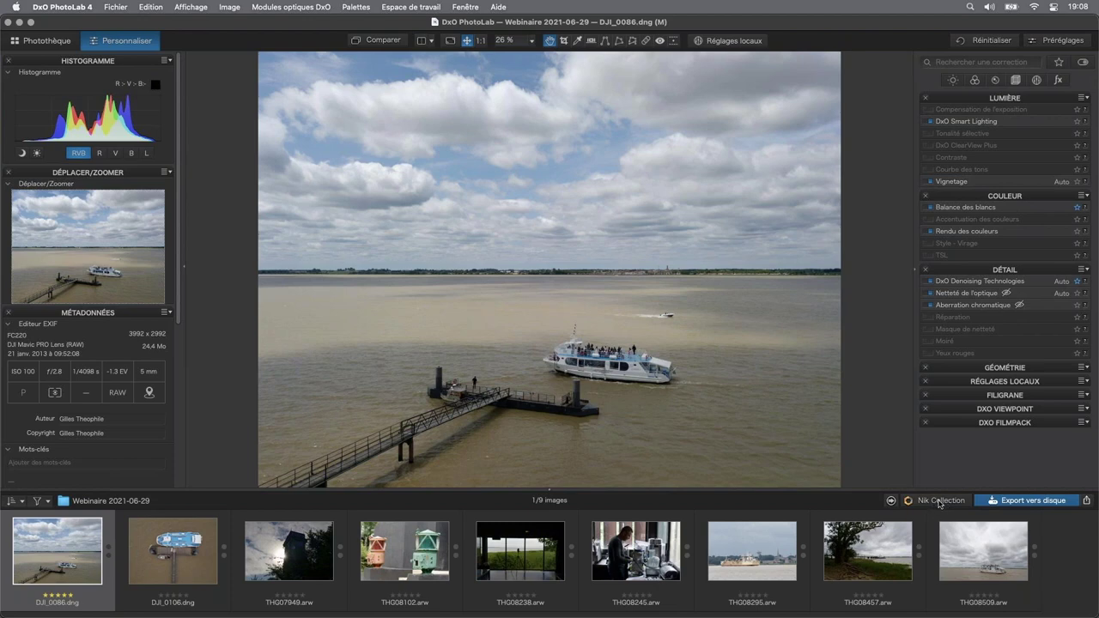
- Export the photo to Viveza 3 as a 16-bit TIFF with the original ICC profile
{"action": "left_click", "coordinate": [939, 502]}
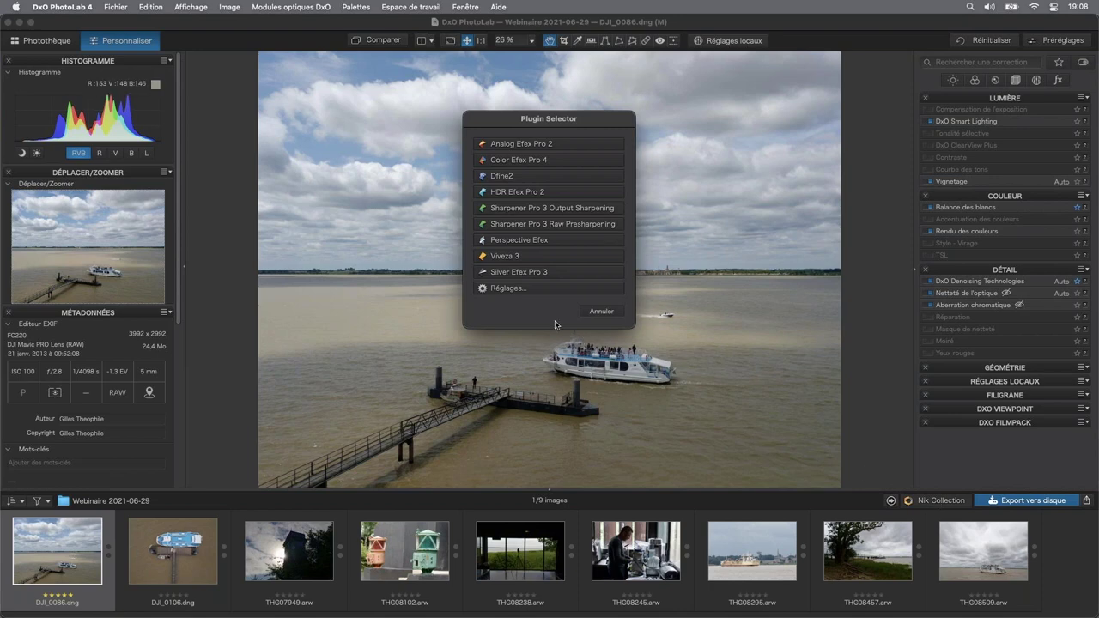
{"action": "left_click", "coordinate": [515, 289]}
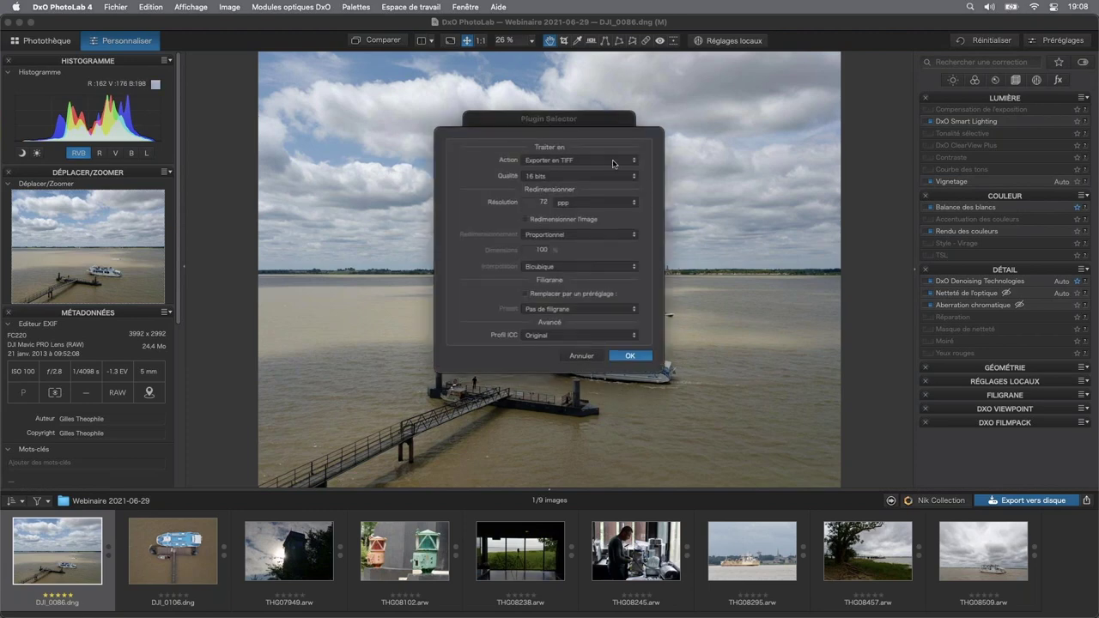
{"action": "left_click", "coordinate": [614, 163]}
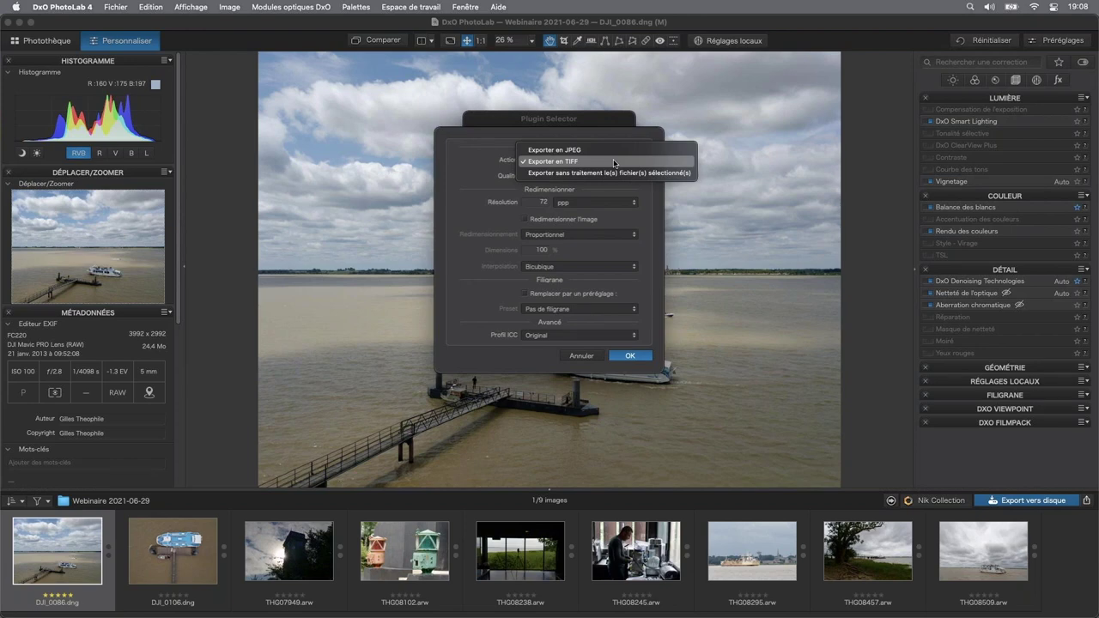
{"action": "left_click", "coordinate": [614, 161]}
{"action": "left_click", "coordinate": [571, 180]}
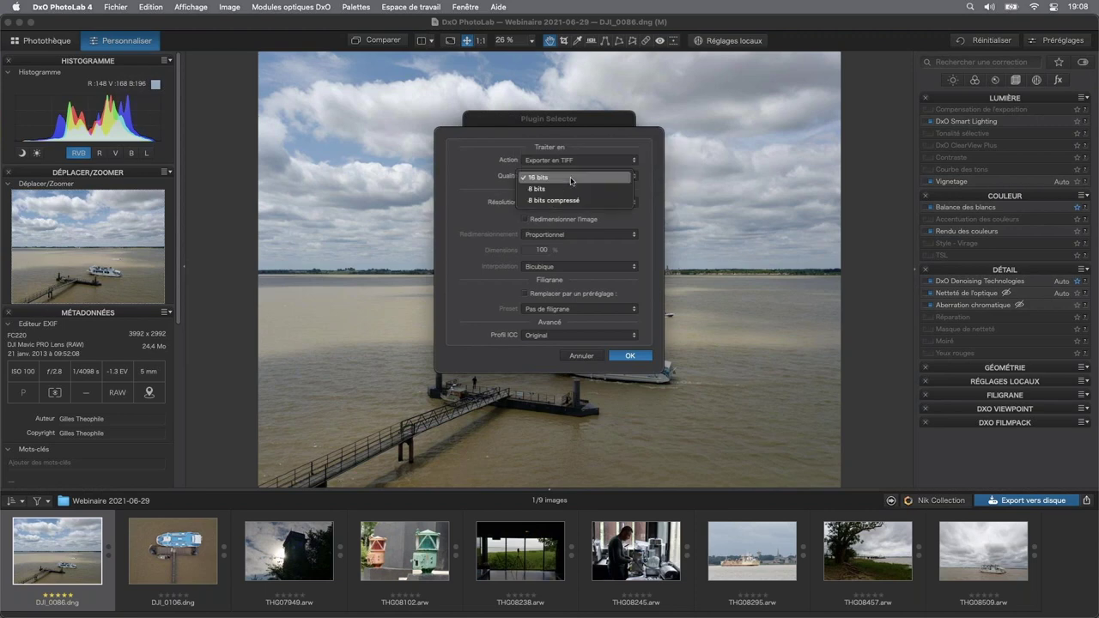
{"action": "left_click", "coordinate": [571, 179]}
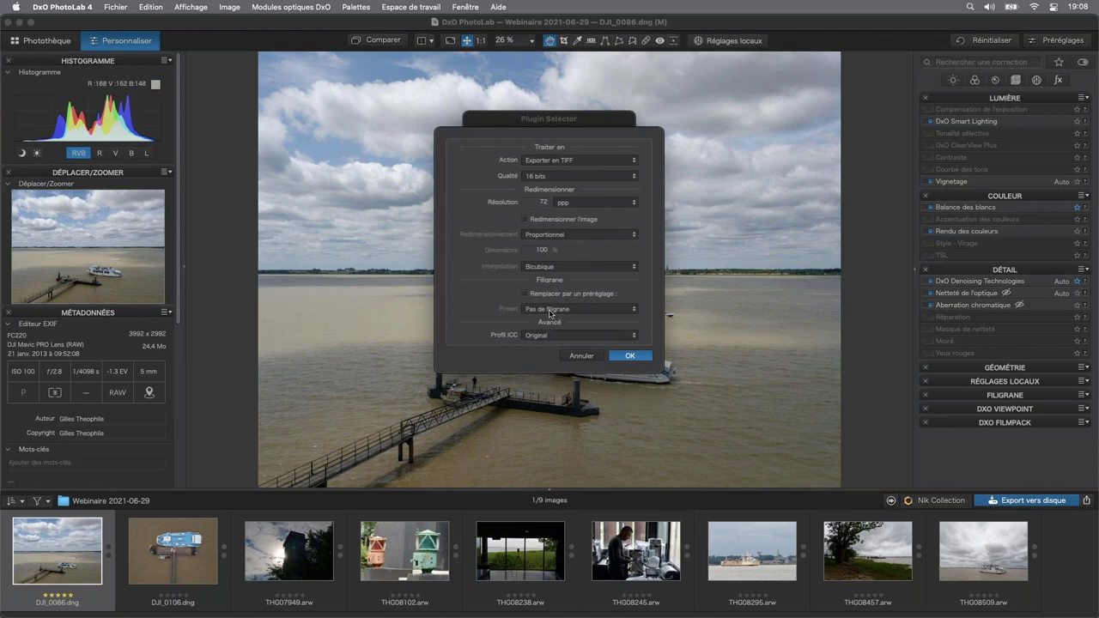
{"action": "left_click", "coordinate": [615, 336]}
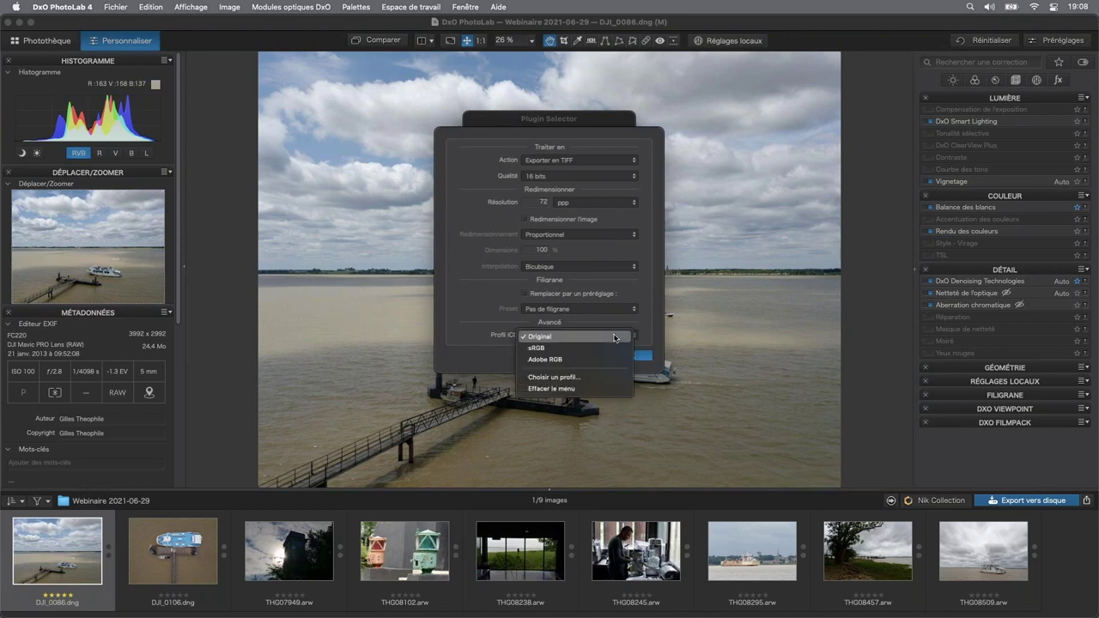
{"action": "left_click", "coordinate": [615, 338]}
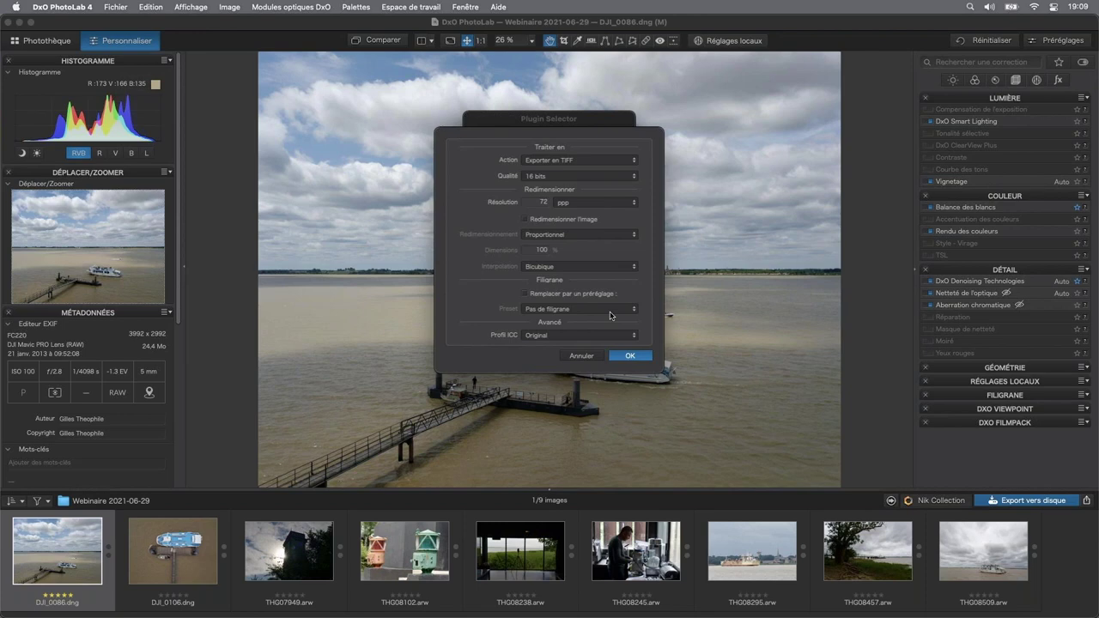
{"action": "left_click", "coordinate": [629, 355]}
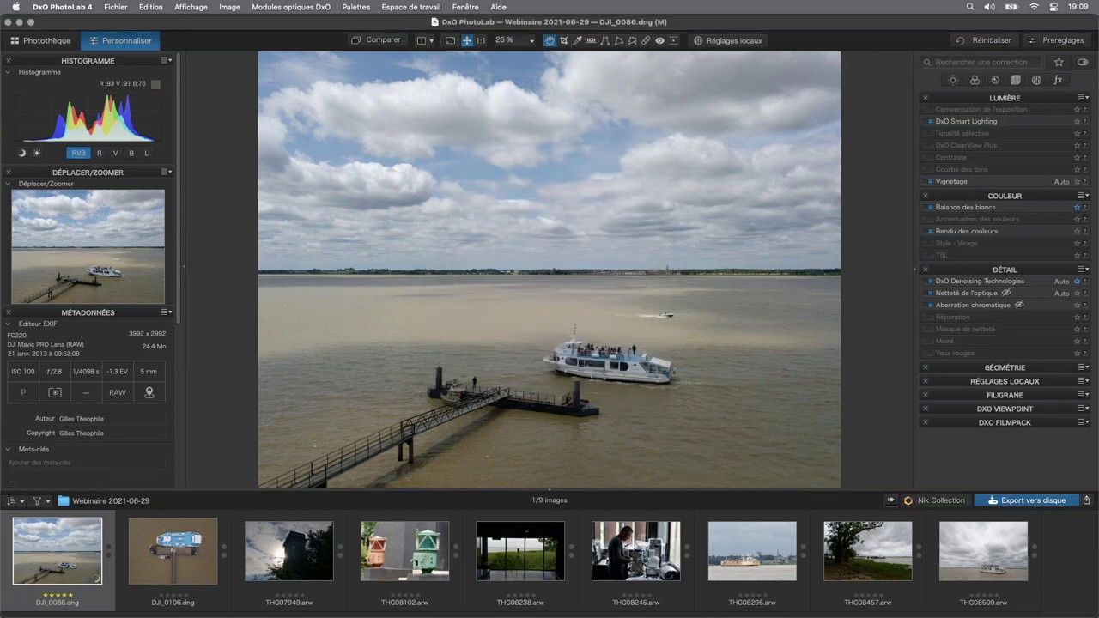
{"action": "left_click", "coordinate": [892, 501]}
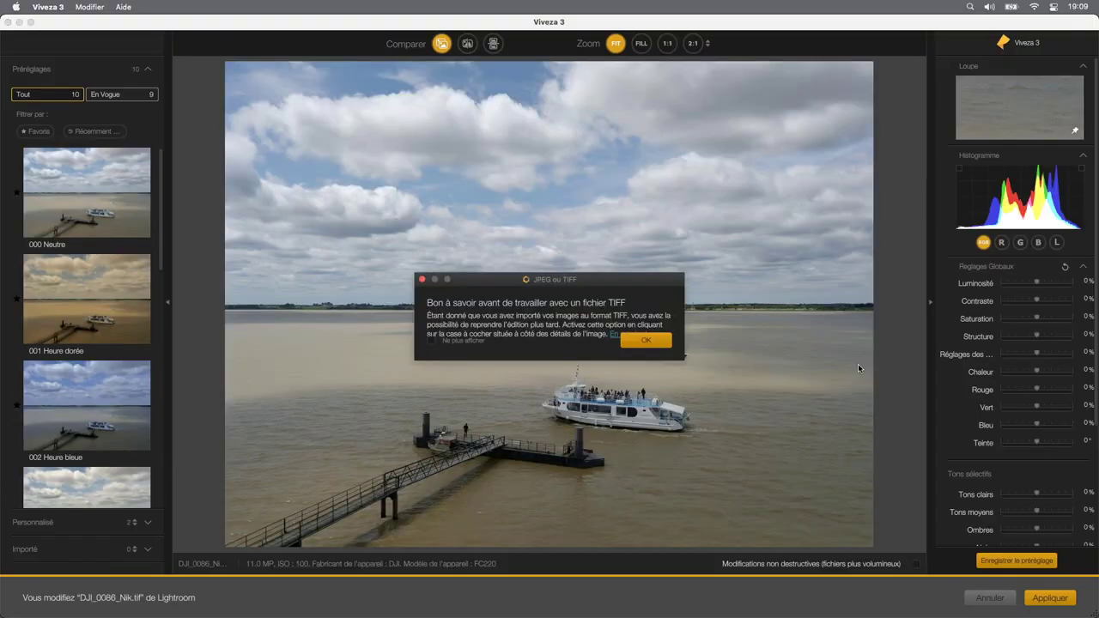
- Dismiss the 'JPEG ou TIFF' notice in Viveza 3
{"action": "left_click", "coordinate": [647, 342]}
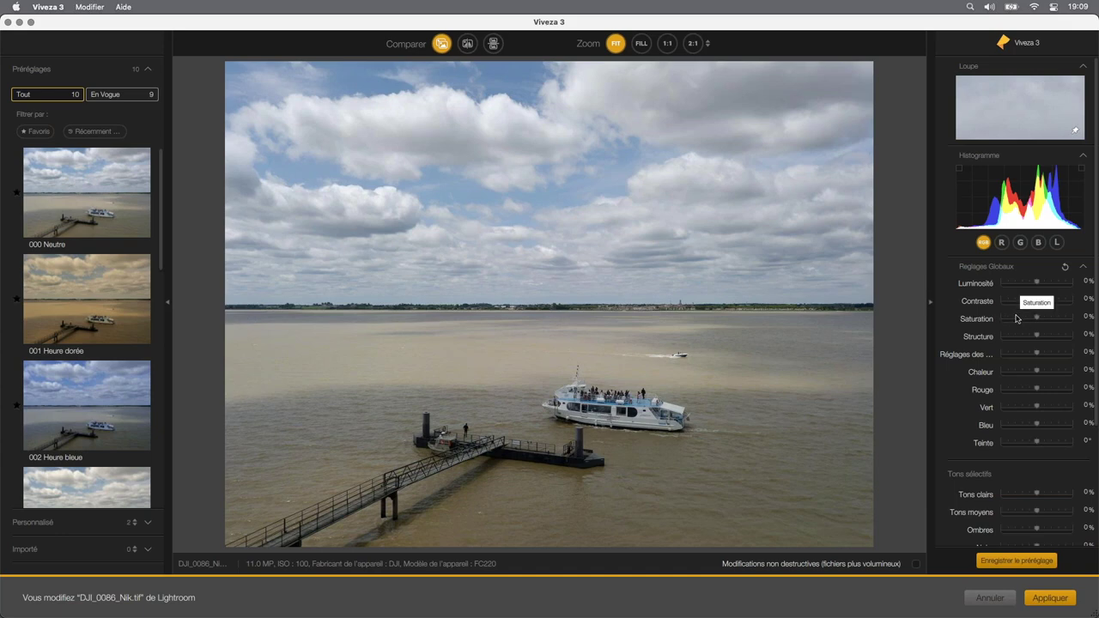
- Switch to a split before/after comparison and shift the divider across the photo
{"action": "scroll", "coordinate": [1016, 317], "scroll_direction": "down", "scroll_amount": 5}
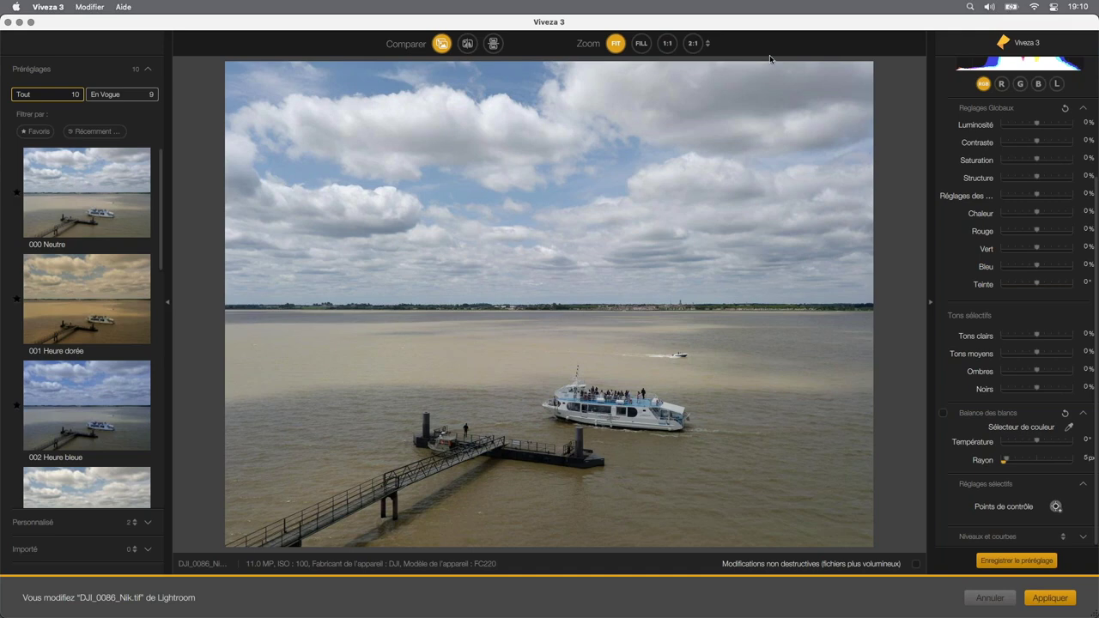
{"action": "left_click", "coordinate": [468, 45]}
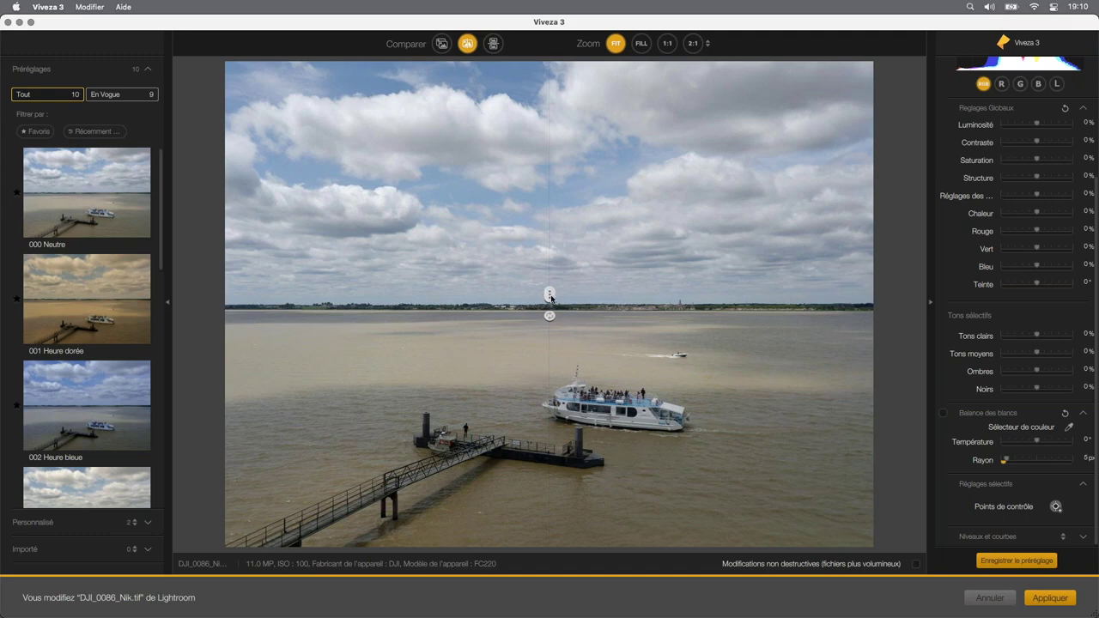
{"action": "left_click_drag", "start_coordinate": [550, 296], "coordinate": [573, 316]}
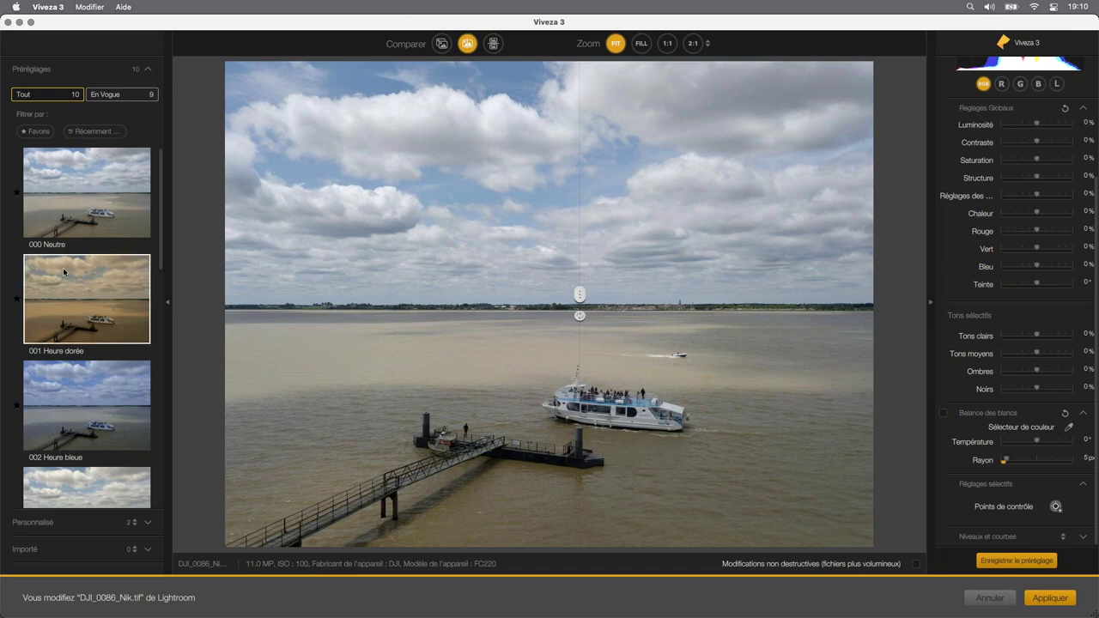
- Apply and confirm the 001 Heure dorée preset, then slide the split divider to compare
{"action": "left_click", "coordinate": [102, 294]}
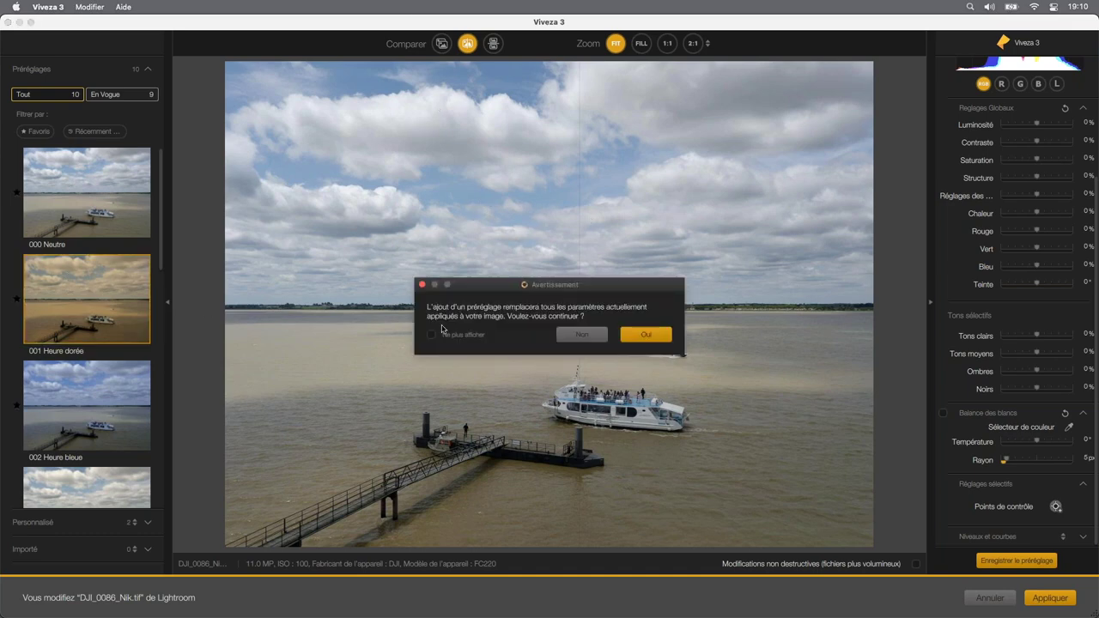
{"action": "left_click", "coordinate": [663, 336]}
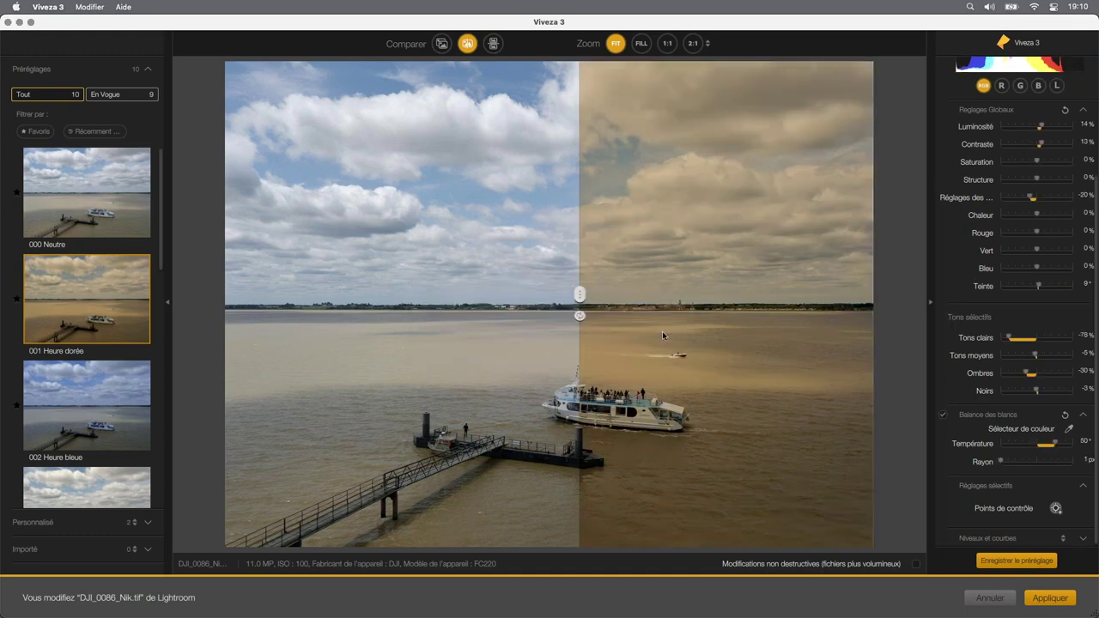
{"action": "mouse_move", "coordinate": [580, 294]}
{"action": "left_mouse_down"}
{"action": "mouse_move", "coordinate": [422, 296]}
{"action": "mouse_move", "coordinate": [560, 294]}
{"action": "left_mouse_up"}
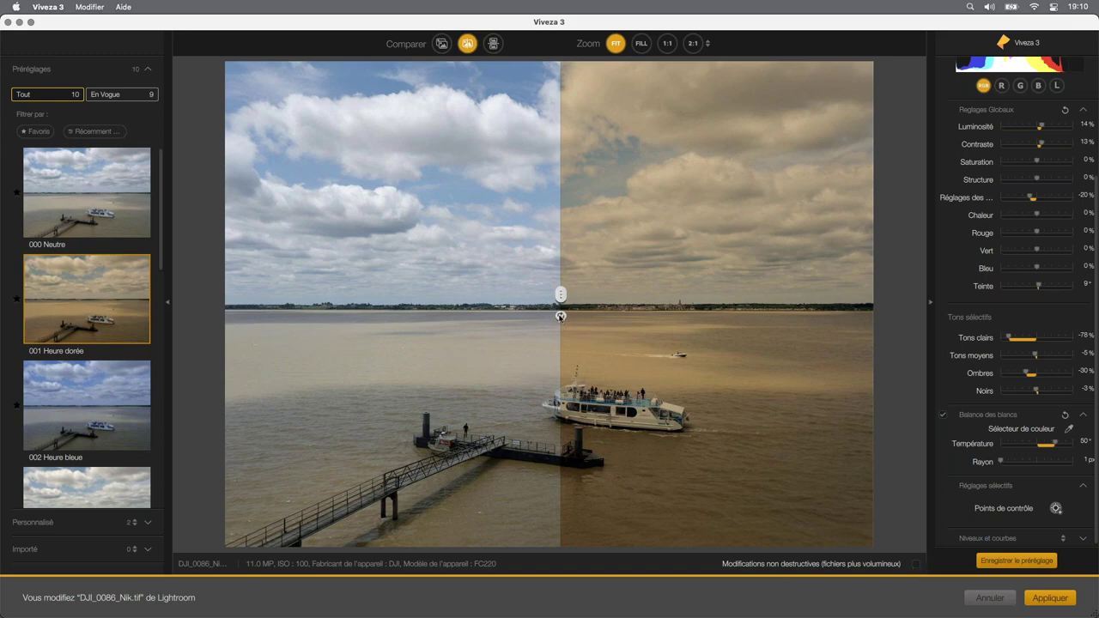
- Try horizontal split, stacked and side-by-side comparison layouts, then show the edited image alone
{"action": "left_click", "coordinate": [561, 315]}
{"action": "mouse_move", "coordinate": [540, 303]}
{"action": "left_mouse_down"}
{"action": "mouse_move", "coordinate": [534, 122]}
{"action": "mouse_move", "coordinate": [540, 191]}
{"action": "left_mouse_up"}
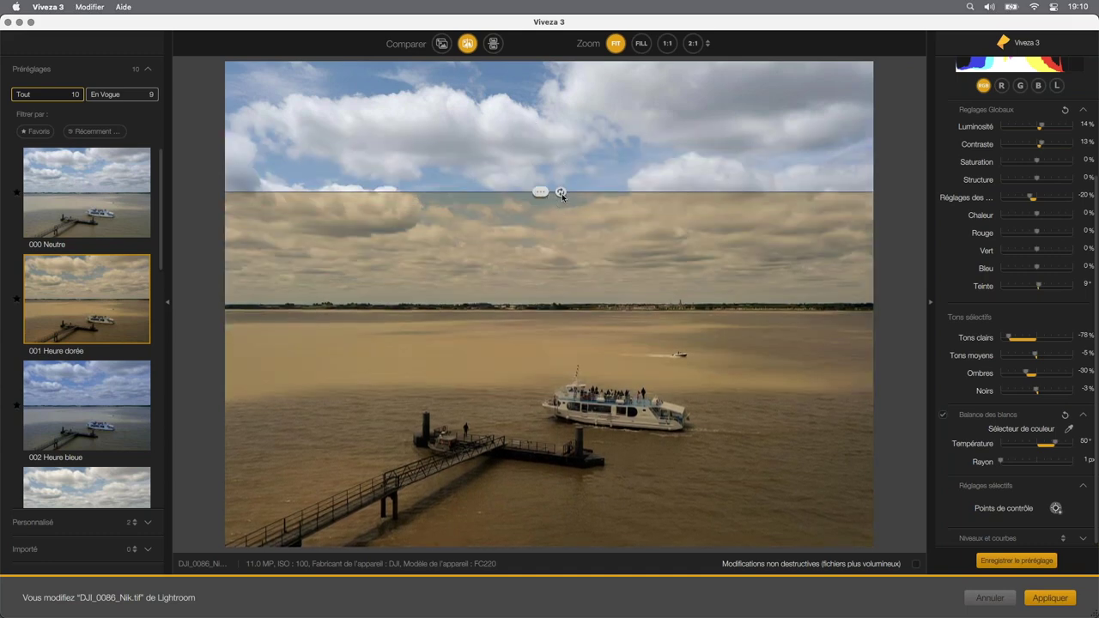
{"action": "left_click", "coordinate": [560, 193]}
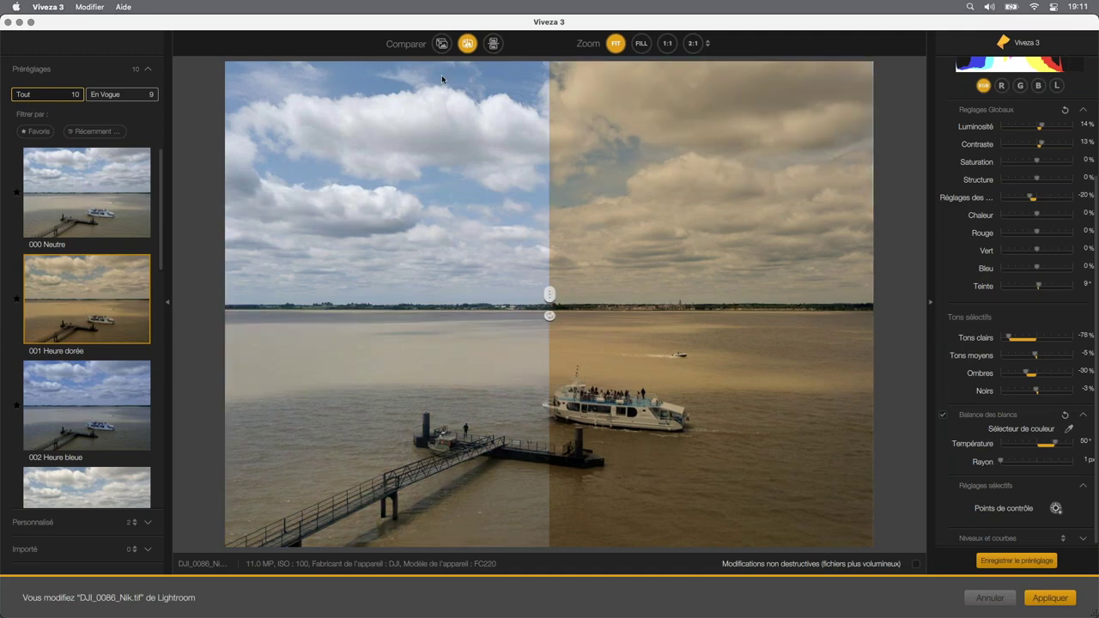
{"action": "left_click", "coordinate": [493, 42]}
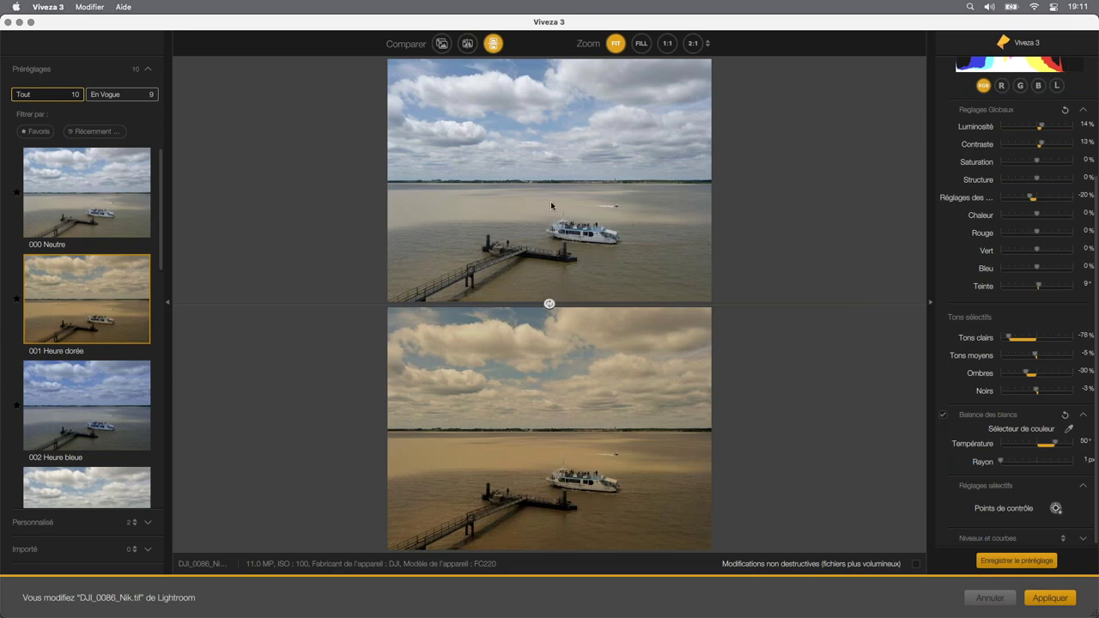
{"action": "left_click", "coordinate": [550, 302]}
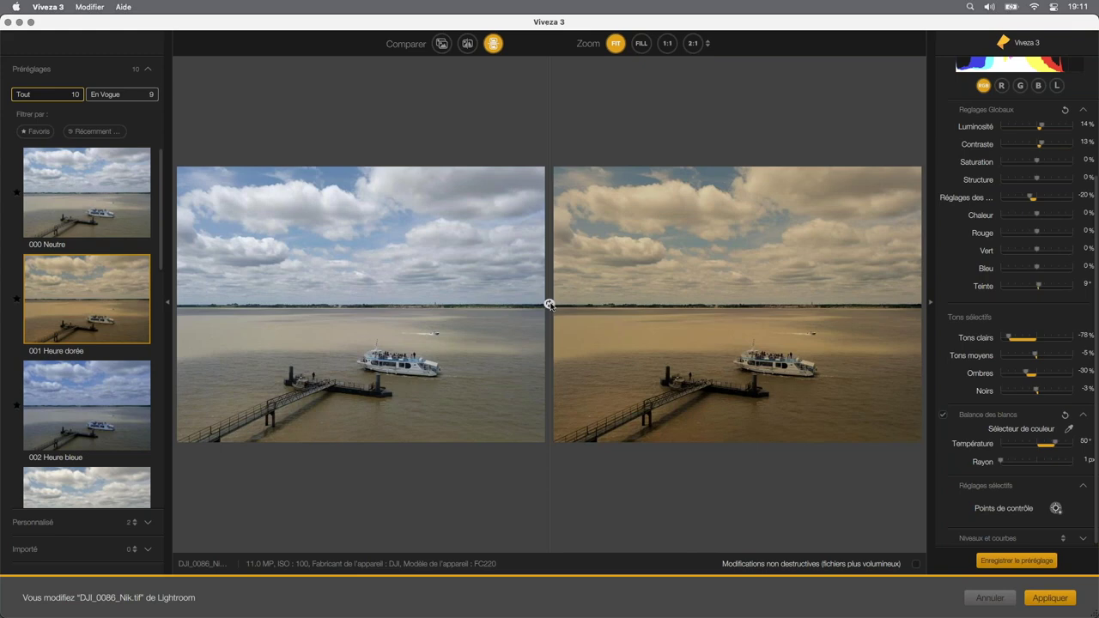
{"action": "left_click", "coordinate": [550, 304]}
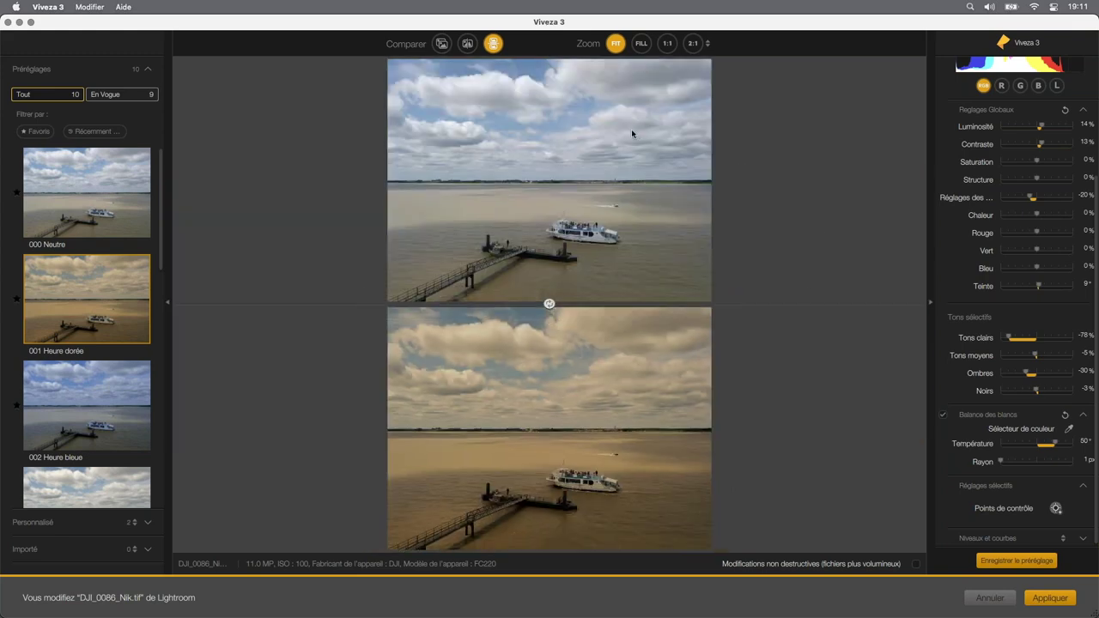
{"action": "left_click", "coordinate": [442, 43]}
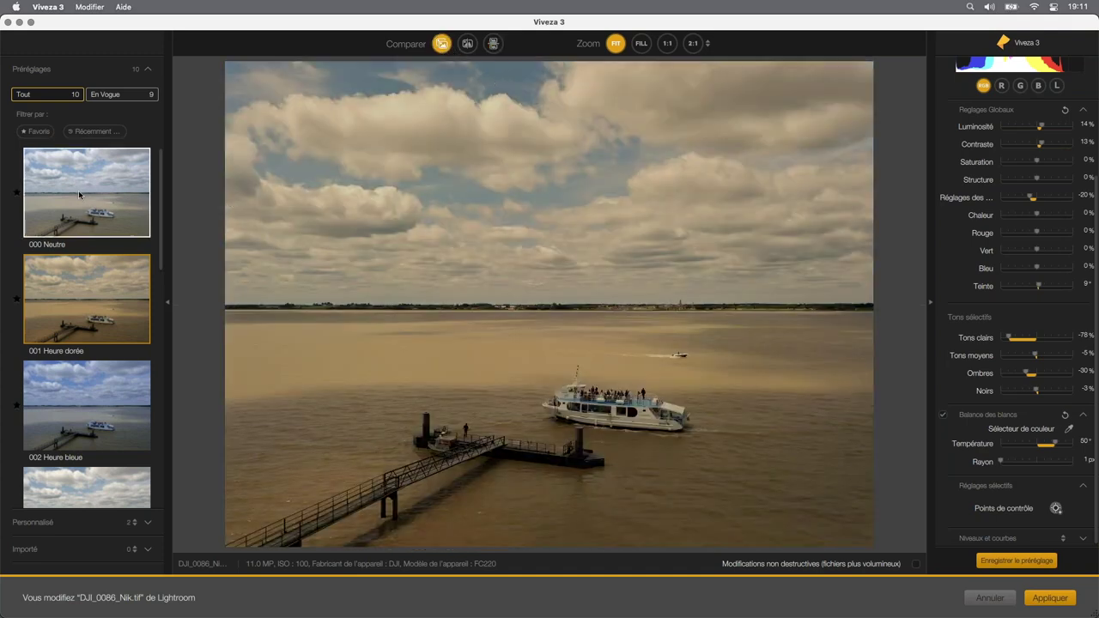
- Toggle between the original and the golden edit, then zoom the image to FILL
{"action": "left_click", "coordinate": [442, 45]}
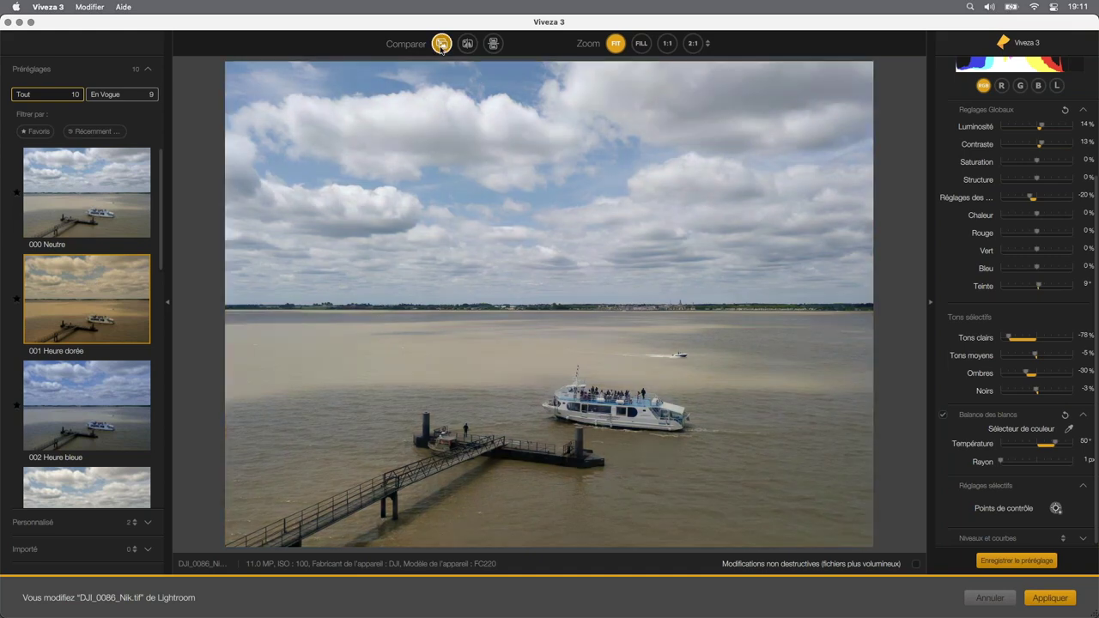
{"action": "left_click", "coordinate": [441, 44]}
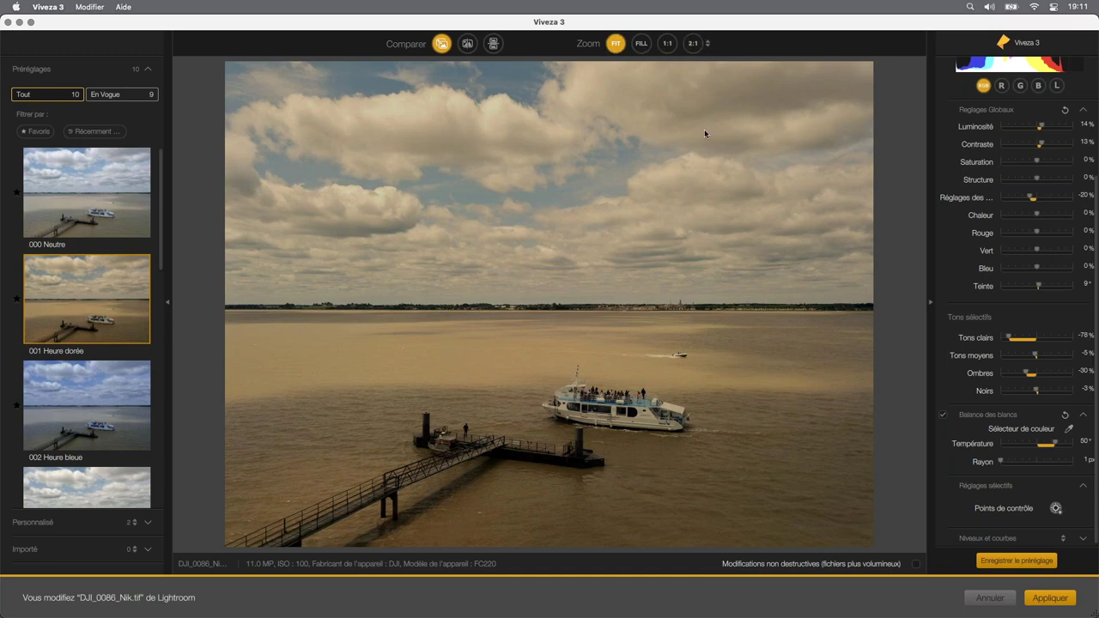
{"action": "left_click", "coordinate": [641, 44]}
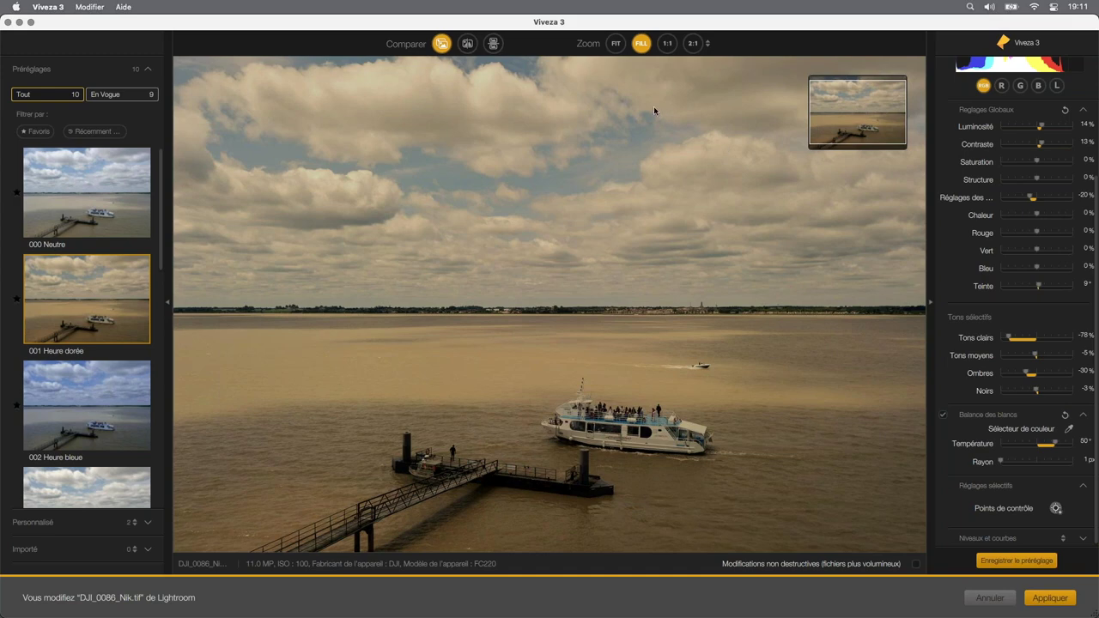
- Inspect the photo at 1:1 panned toward the boat, then return to FIT view
{"action": "left_click", "coordinate": [666, 43]}
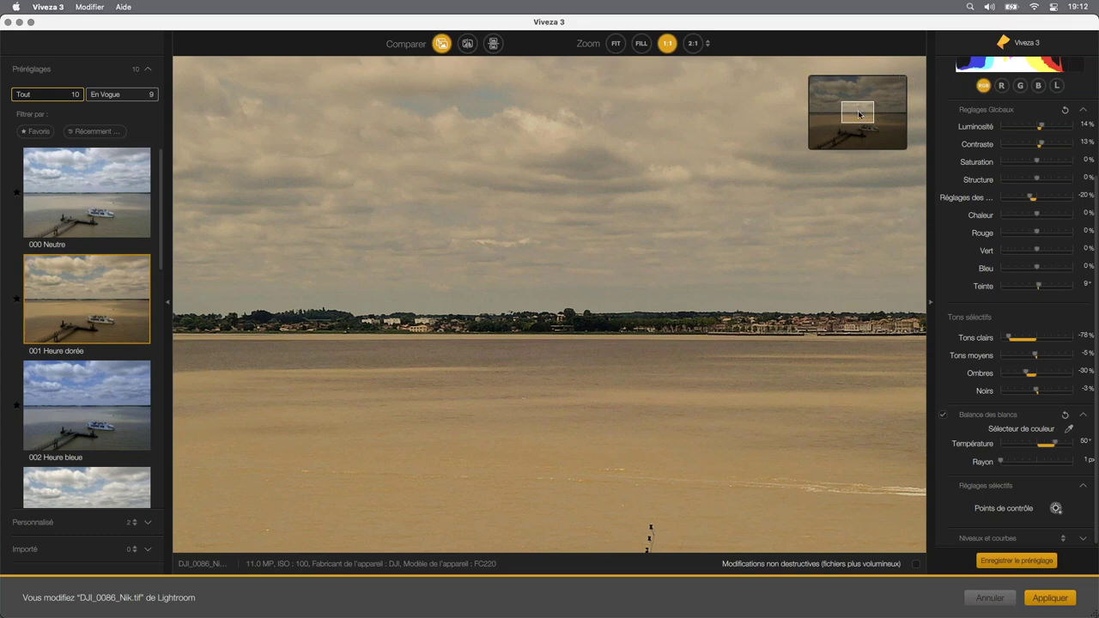
{"action": "mouse_move", "coordinate": [859, 114]}
{"action": "left_mouse_down"}
{"action": "mouse_move", "coordinate": [866, 130]}
{"action": "mouse_move", "coordinate": [859, 116]}
{"action": "left_mouse_up"}
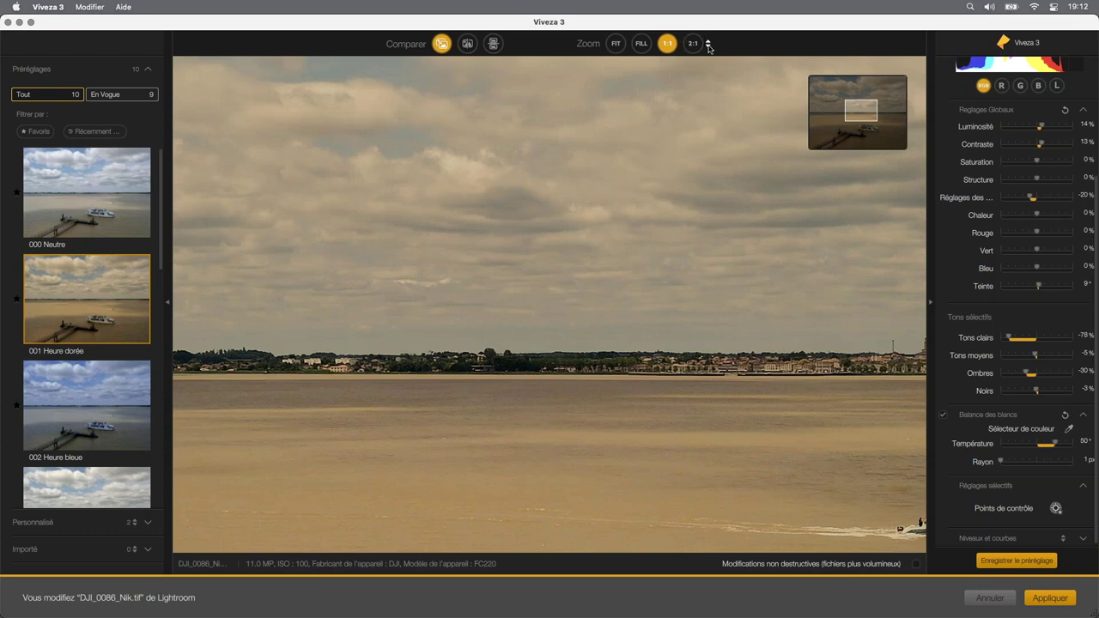
{"action": "left_click", "coordinate": [708, 44]}
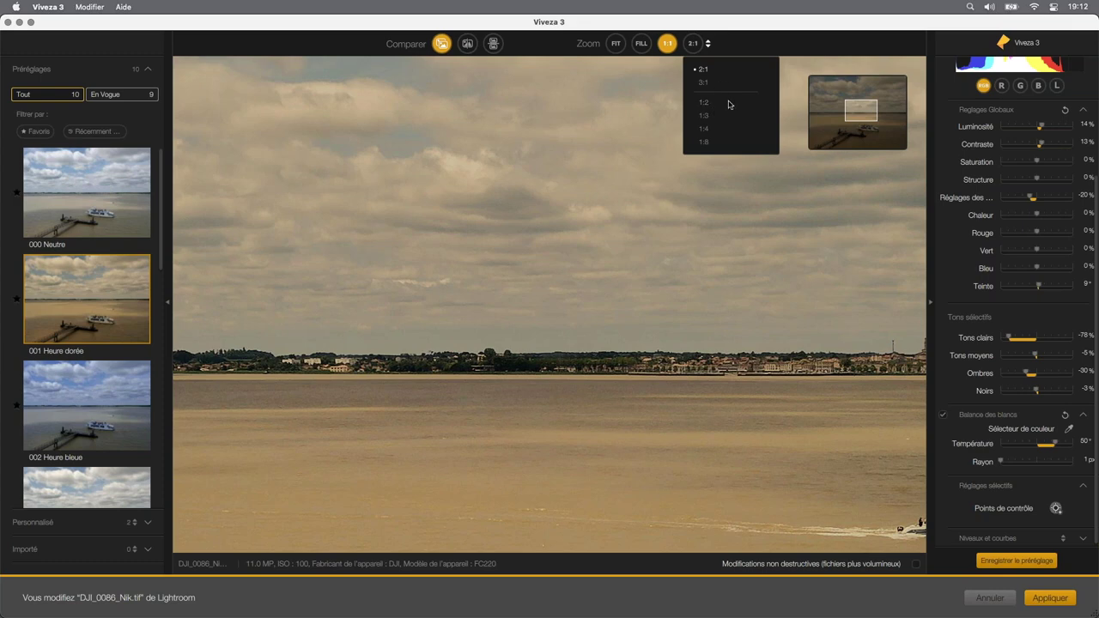
{"action": "left_click", "coordinate": [735, 178]}
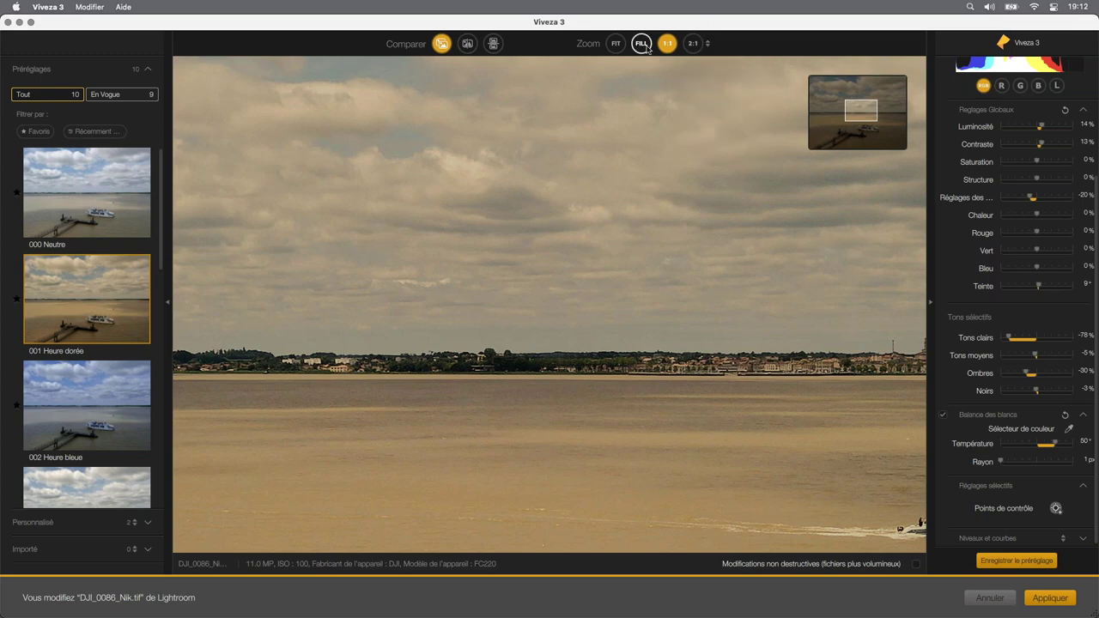
{"action": "left_click", "coordinate": [616, 44]}
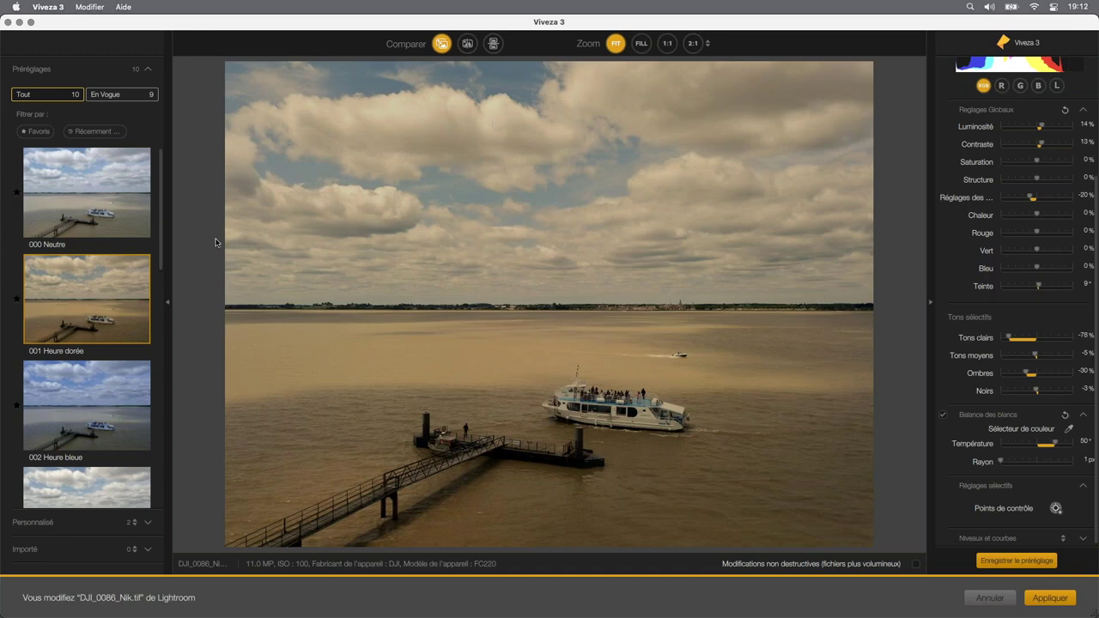
- Apply the 000 Neutre preset and accept the Avertissement replacement so all adjustments read 0%
{"action": "left_click", "coordinate": [92, 190]}
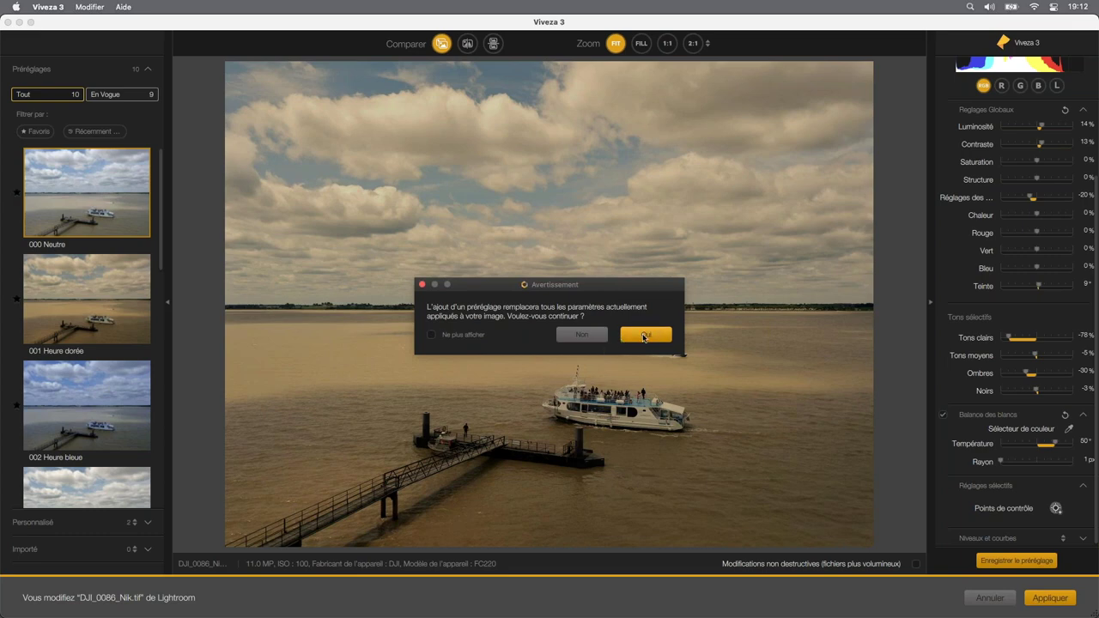
{"action": "left_click", "coordinate": [643, 336]}
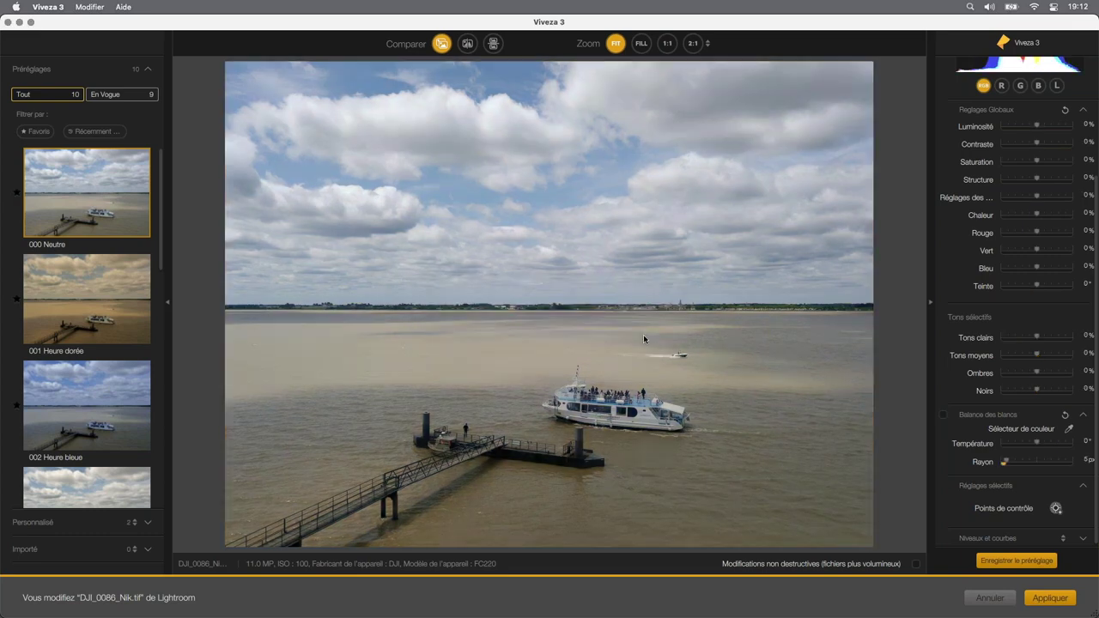
{"action": "scroll", "coordinate": [1035, 249], "scroll_direction": "up", "scroll_amount": 5}
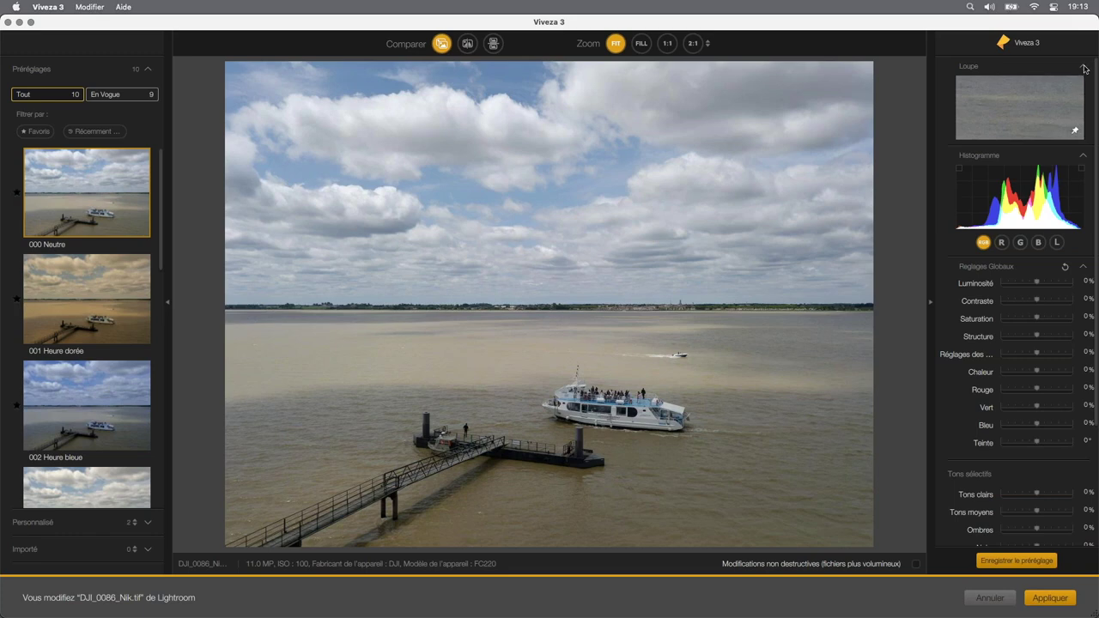
- Toggle the Loupe section until its preview shows a close-up of the ferry
{"action": "left_click", "coordinate": [1085, 69]}
{"action": "left_click", "coordinate": [1084, 69]}
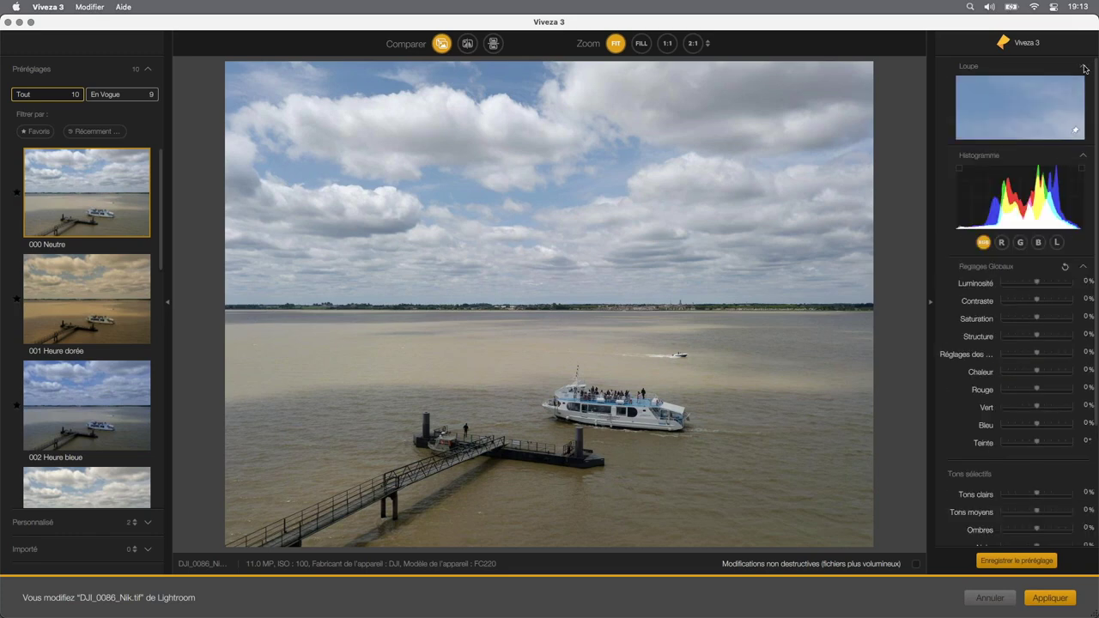
{"action": "left_click", "coordinate": [1085, 69]}
{"action": "left_click", "coordinate": [1084, 69]}
{"action": "left_click", "coordinate": [1085, 69]}
{"action": "left_click", "coordinate": [1085, 69]}
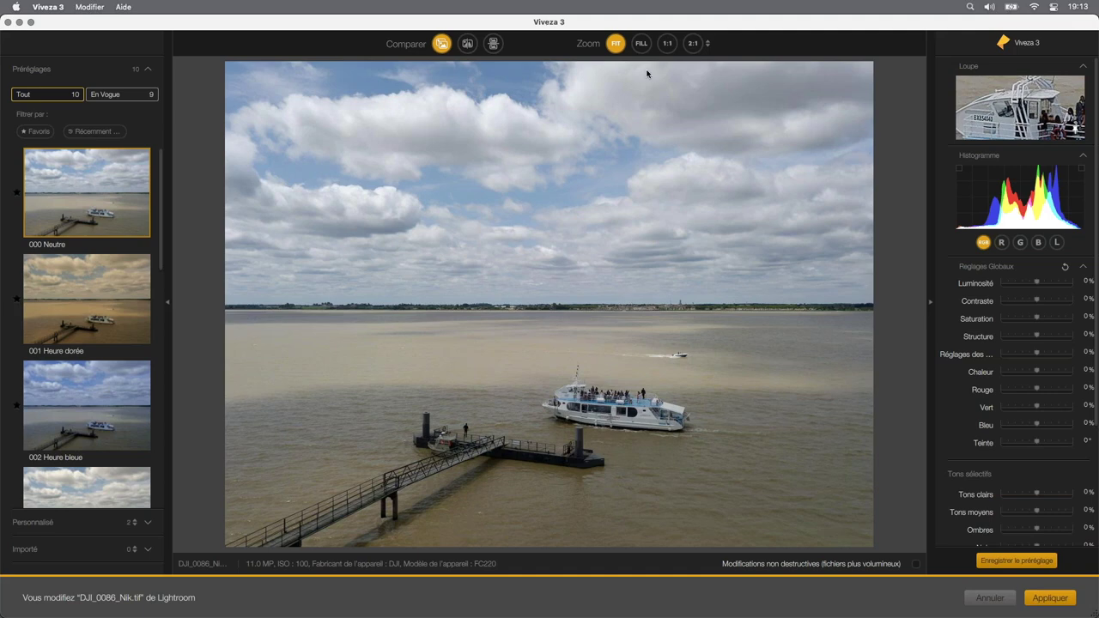
{"action": "left_click", "coordinate": [667, 43]}
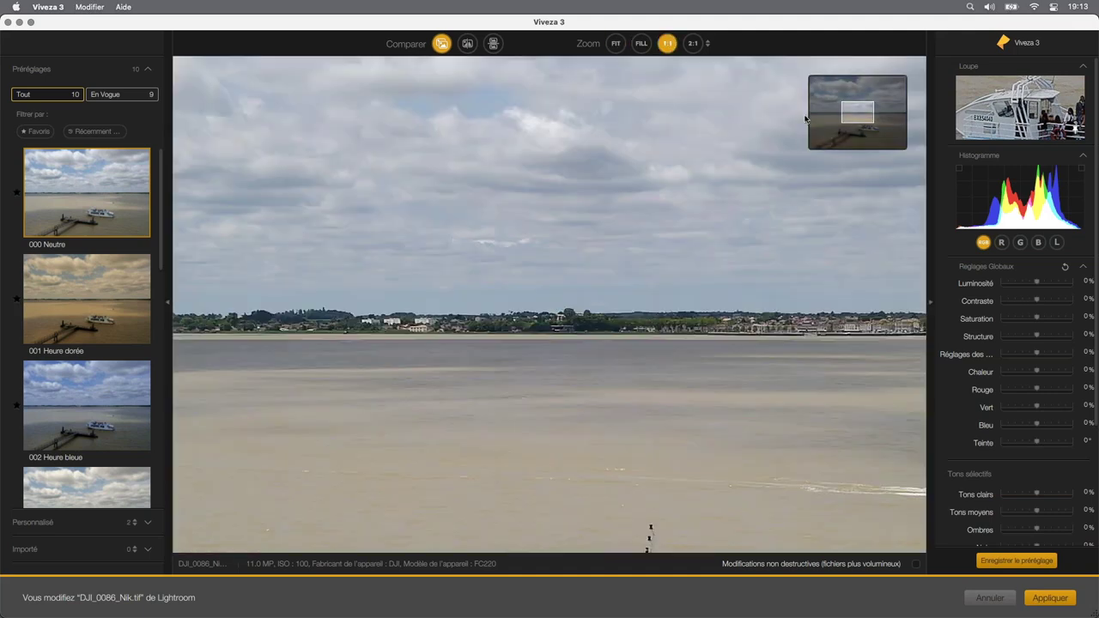
{"action": "mouse_move", "coordinate": [852, 118]}
{"action": "left_mouse_down"}
{"action": "mouse_move", "coordinate": [863, 127]}
{"action": "mouse_move", "coordinate": [864, 115]}
{"action": "left_mouse_up"}
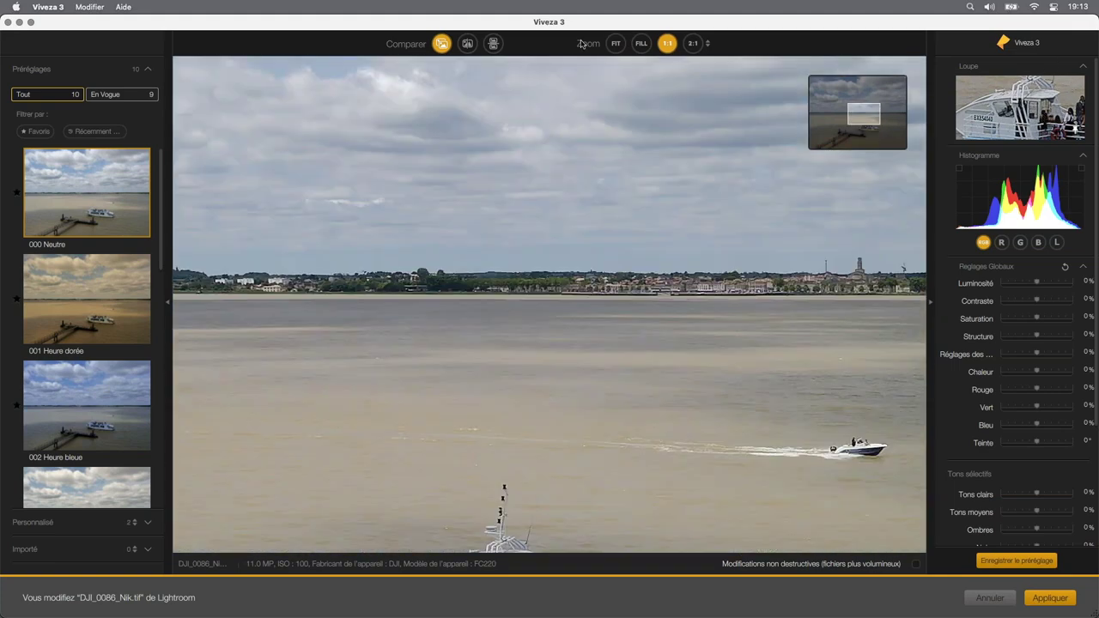
{"action": "left_click", "coordinate": [615, 45]}
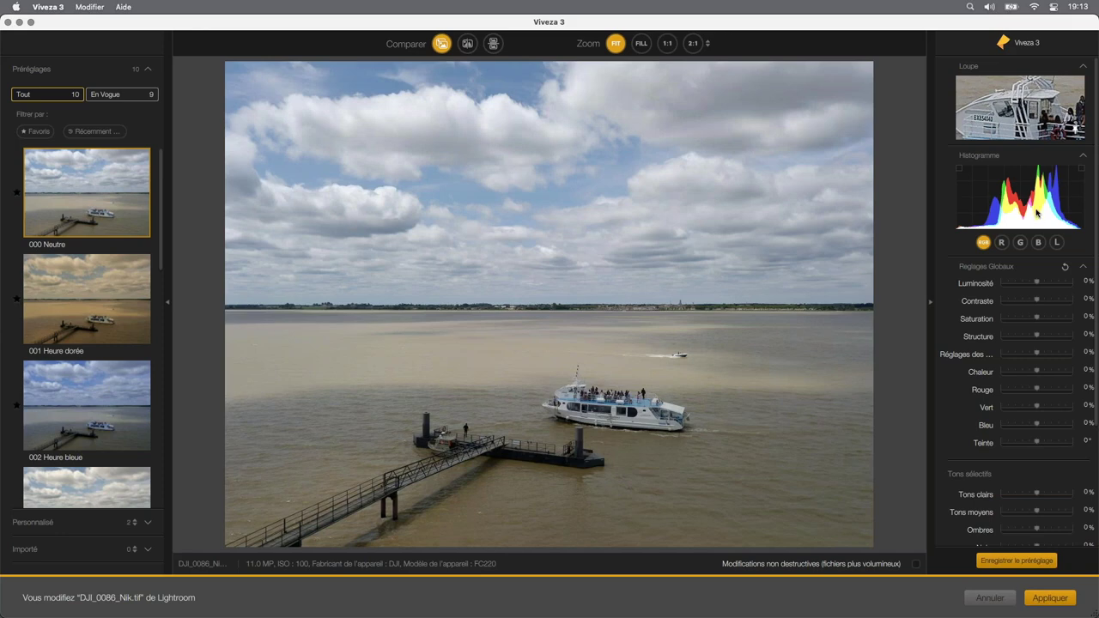
{"action": "scroll", "coordinate": [1035, 213], "scroll_direction": "down", "scroll_amount": 3}
{"action": "scroll", "coordinate": [1032, 211], "scroll_direction": "up", "scroll_amount": 3}
- Enable both histogram clipping warnings, then push Luminosité up and finally down to -81%
{"action": "left_click", "coordinate": [959, 169]}
{"action": "left_click", "coordinate": [1081, 169]}
{"action": "left_click_drag", "start_coordinate": [1037, 285], "coordinate": [1055, 284]}
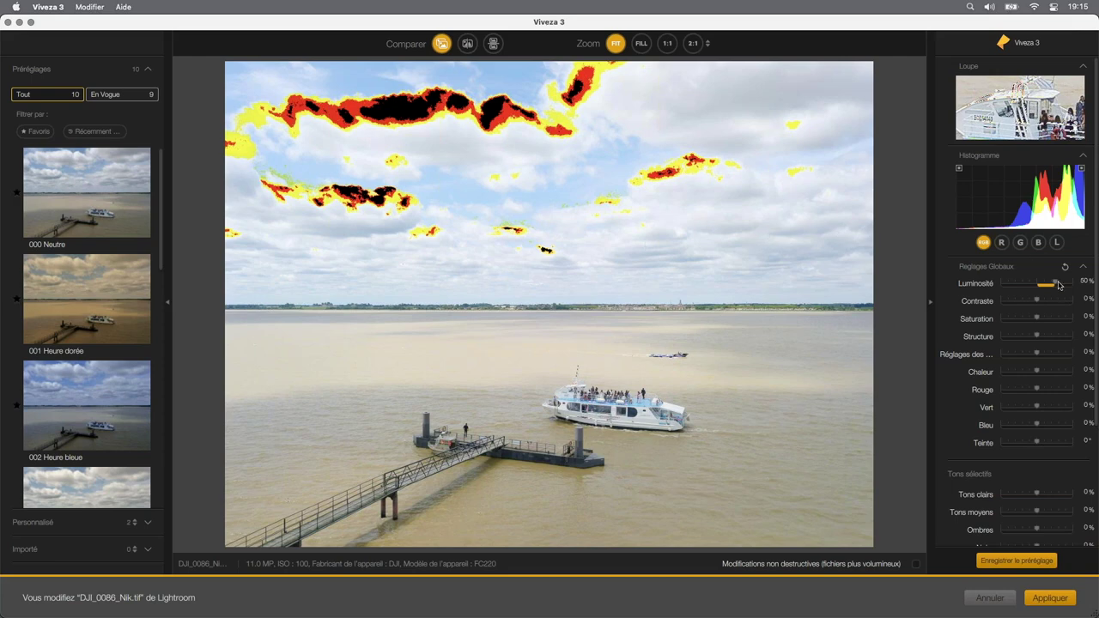
{"action": "left_click_drag", "start_coordinate": [1058, 285], "coordinate": [1011, 284]}
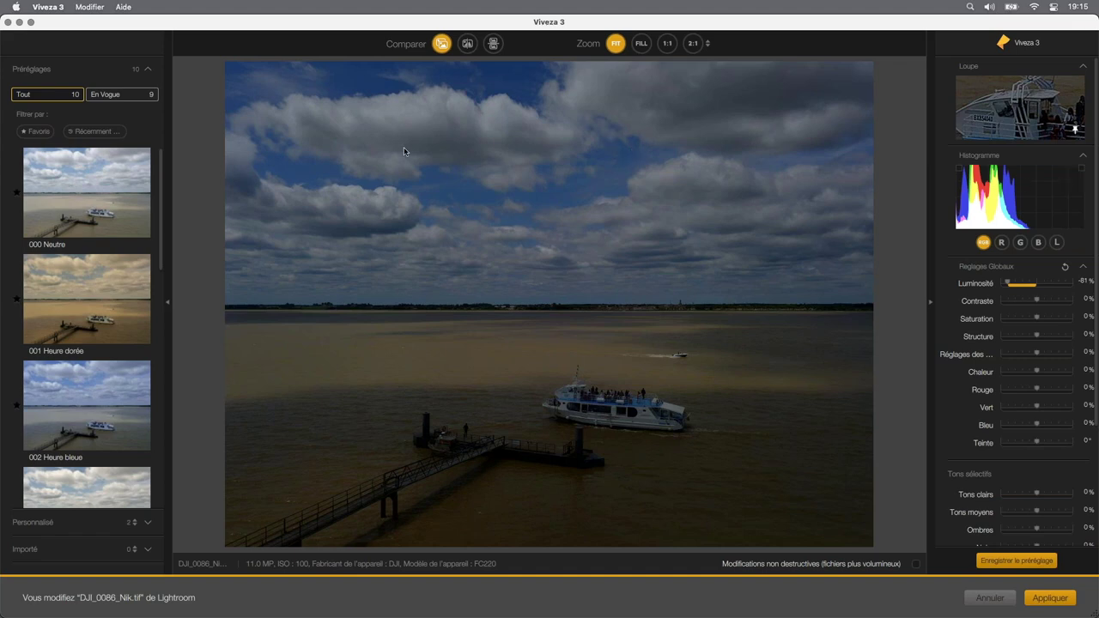
- Check shadow clipping, then reset Luminosité and all Réglages Globaux sliders back to 0%
{"action": "left_click", "coordinate": [959, 169]}
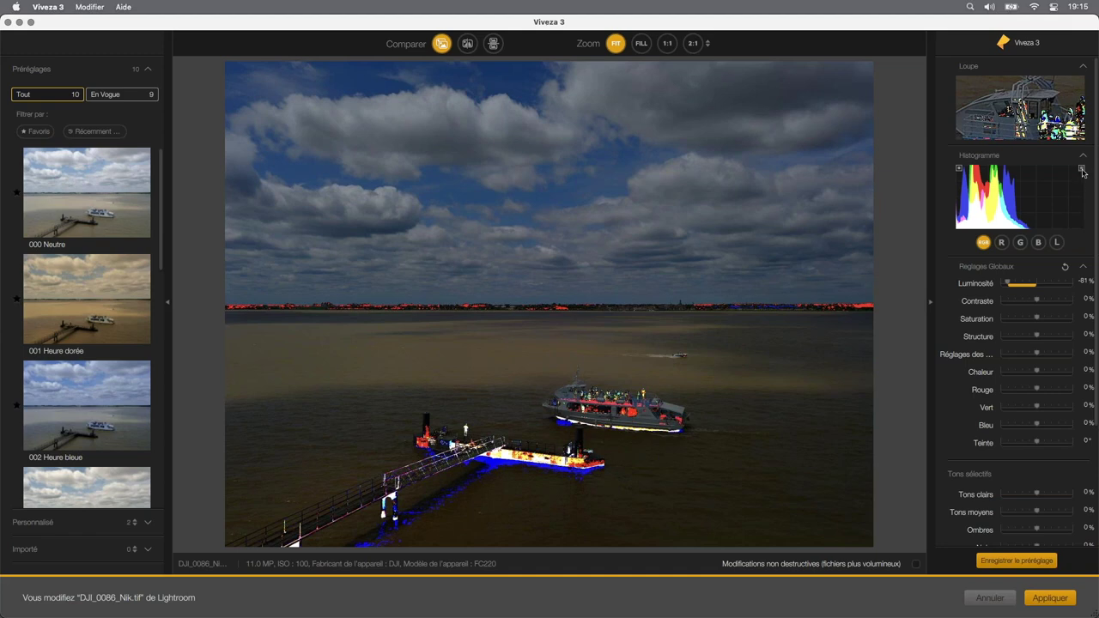
{"action": "left_click", "coordinate": [959, 169]}
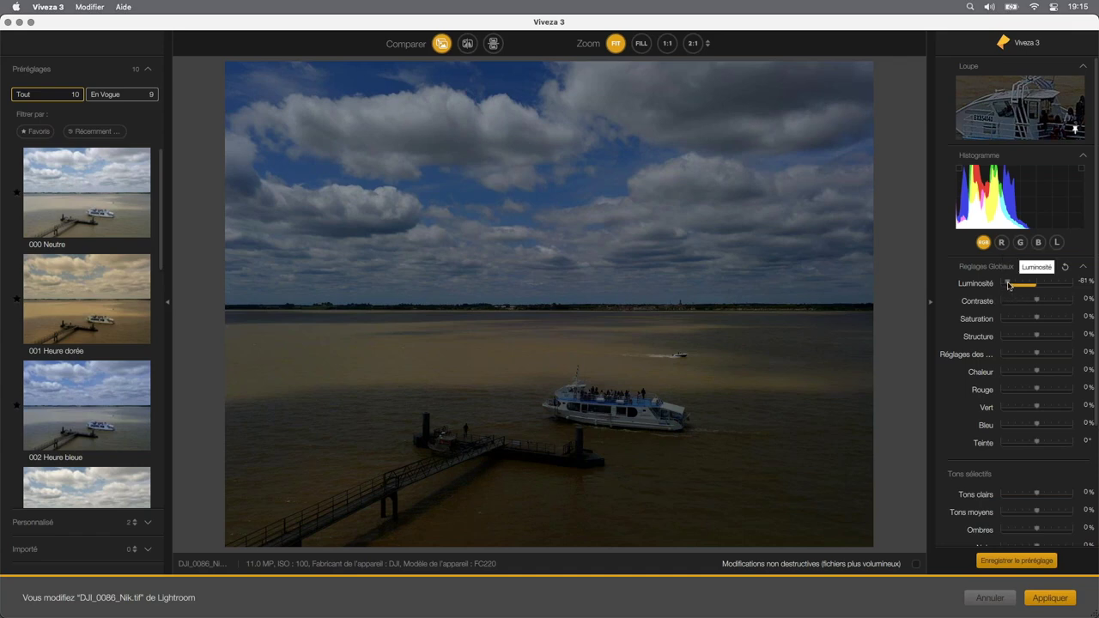
{"action": "double_click", "coordinate": [1008, 286]}
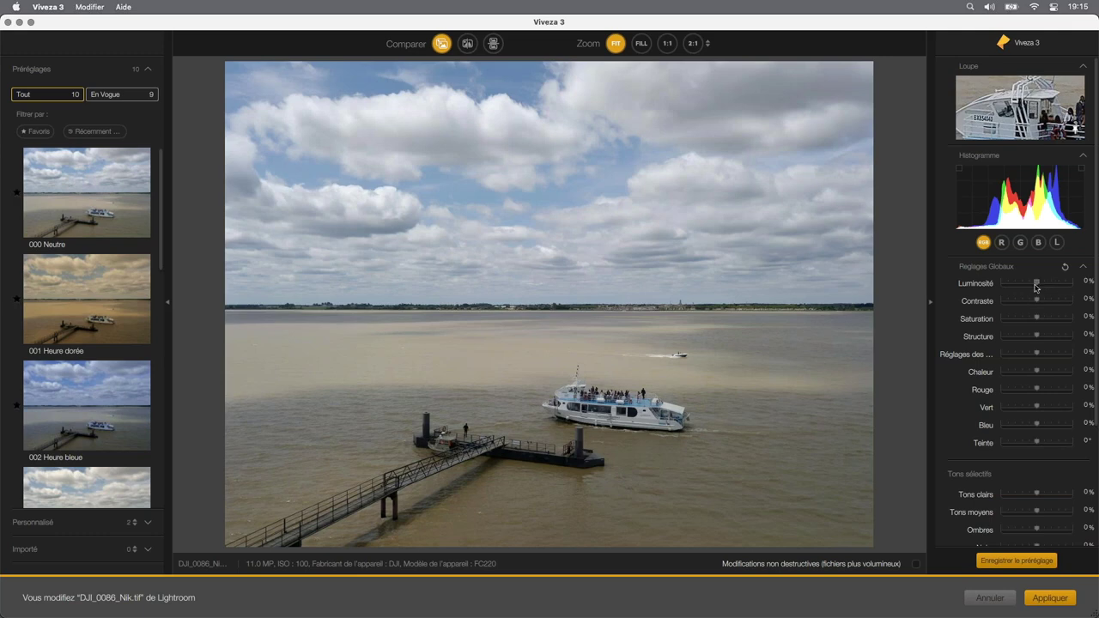
{"action": "mouse_move", "coordinate": [1037, 286]}
{"action": "left_mouse_down"}
{"action": "mouse_move", "coordinate": [1068, 286]}
{"action": "mouse_move", "coordinate": [1017, 301]}
{"action": "left_mouse_up"}
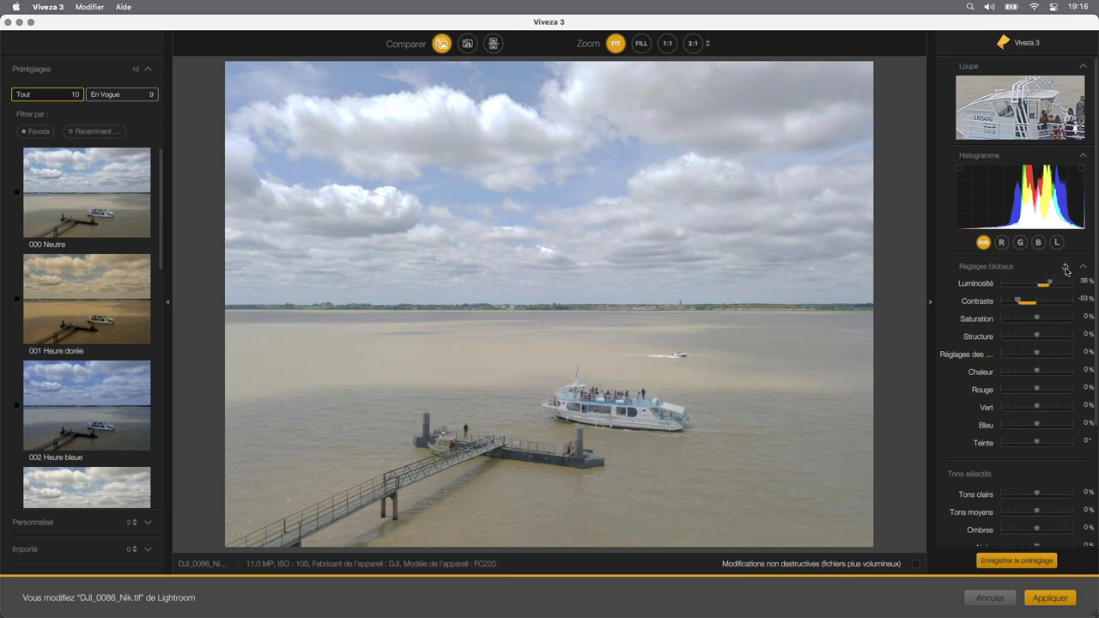
{"action": "left_click", "coordinate": [1064, 268]}
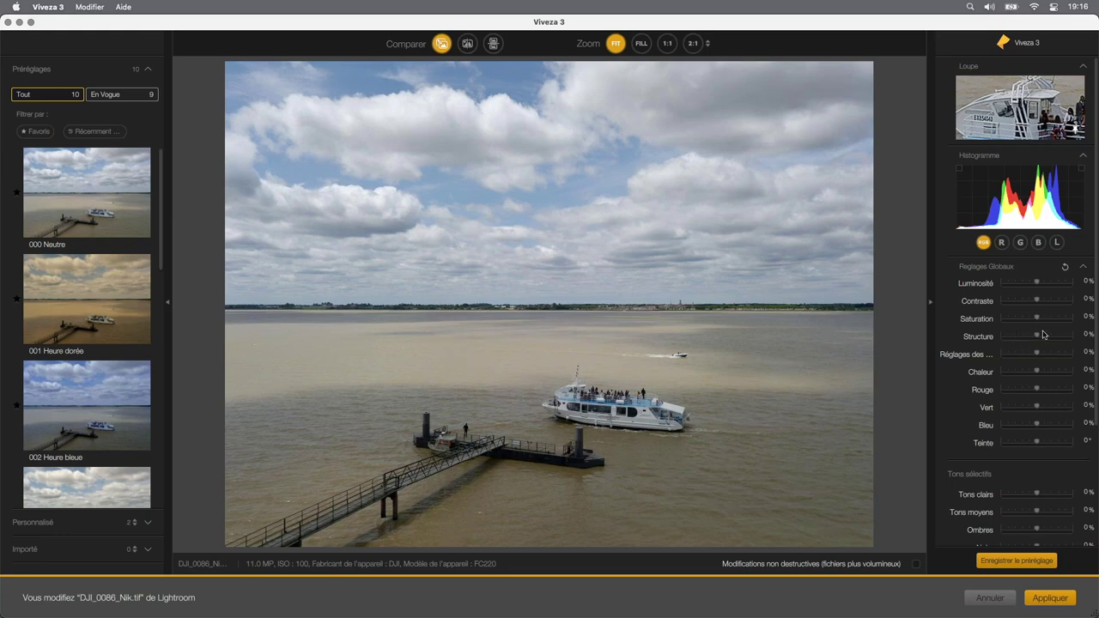
{"action": "scroll", "coordinate": [953, 333], "scroll_direction": "down", "scroll_amount": 3}
{"action": "scroll", "coordinate": [969, 321], "scroll_direction": "up", "scroll_amount": 3}
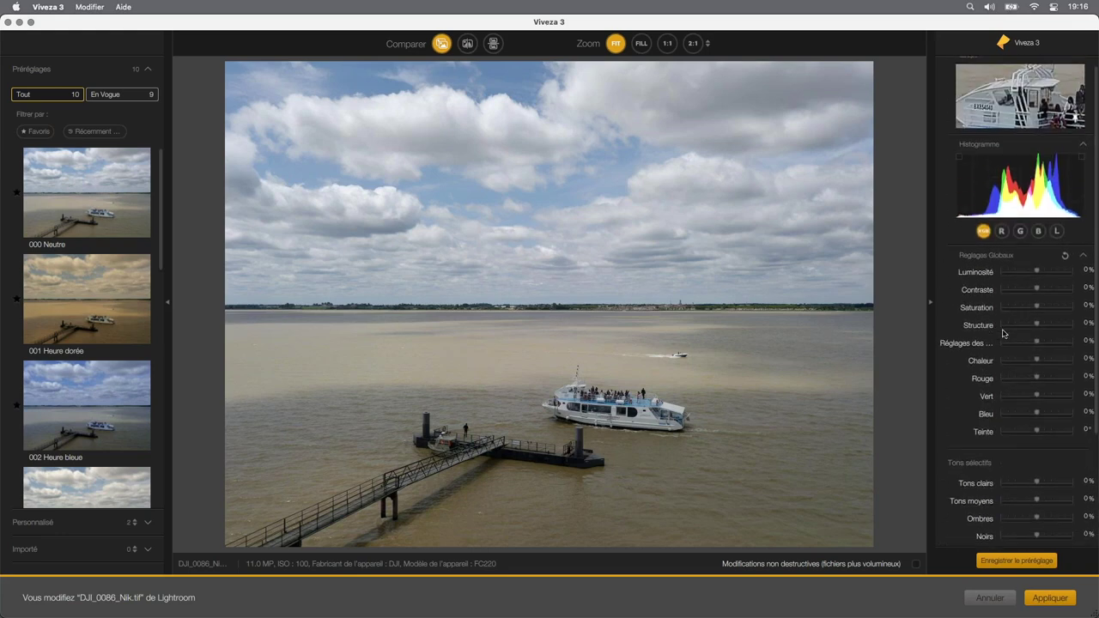
{"action": "left_click", "coordinate": [1002, 243]}
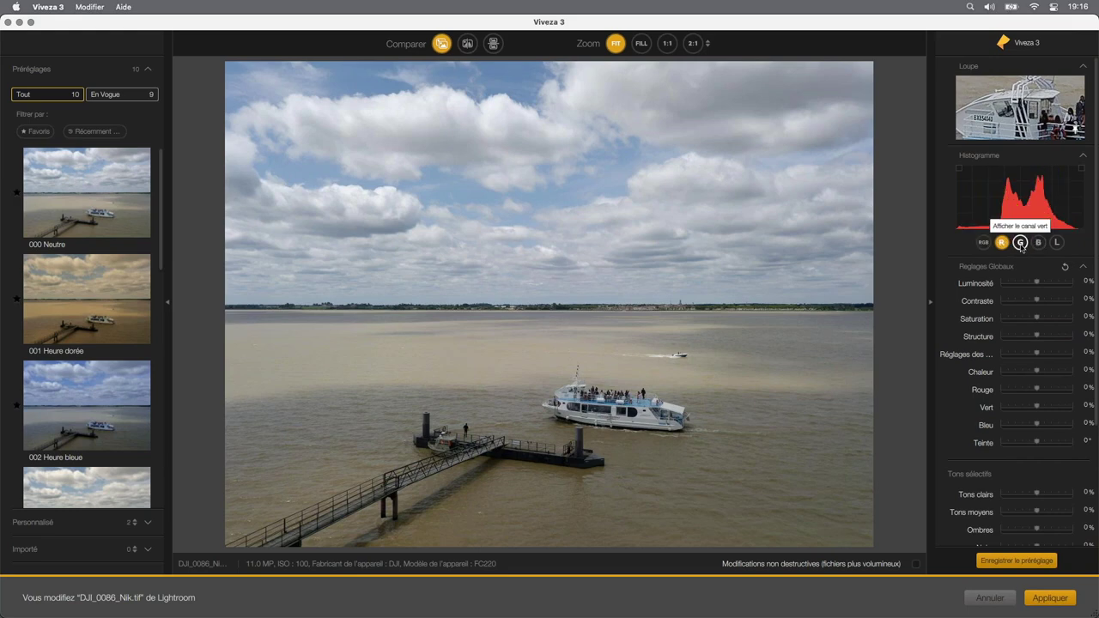
{"action": "left_click", "coordinate": [1020, 243]}
{"action": "left_click", "coordinate": [1038, 243]}
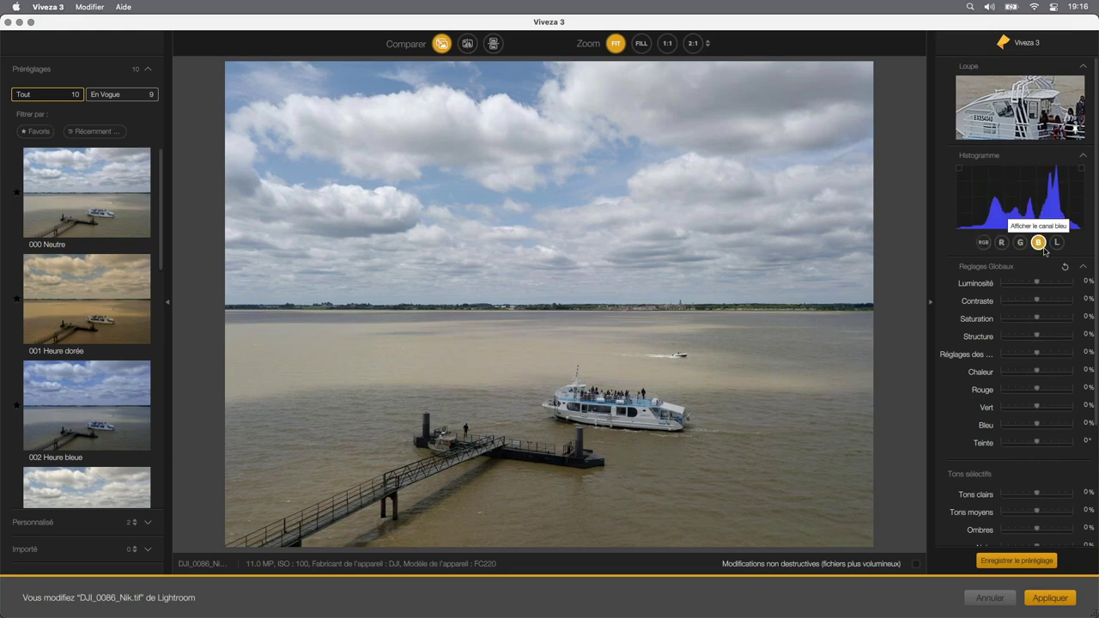
{"action": "left_click", "coordinate": [1057, 243]}
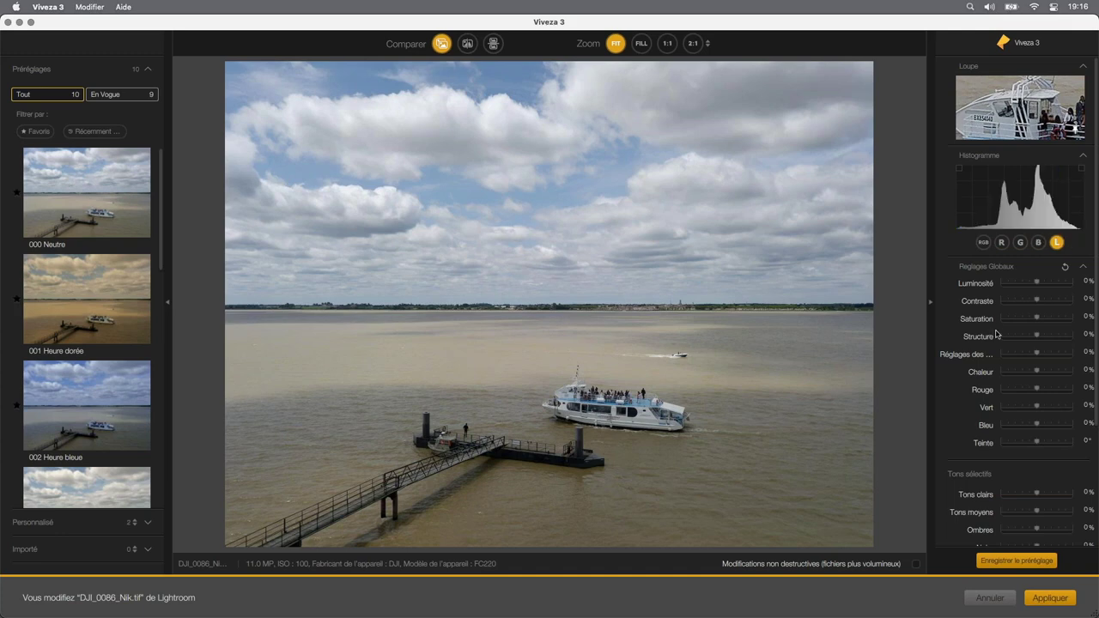
{"action": "left_click", "coordinate": [984, 243]}
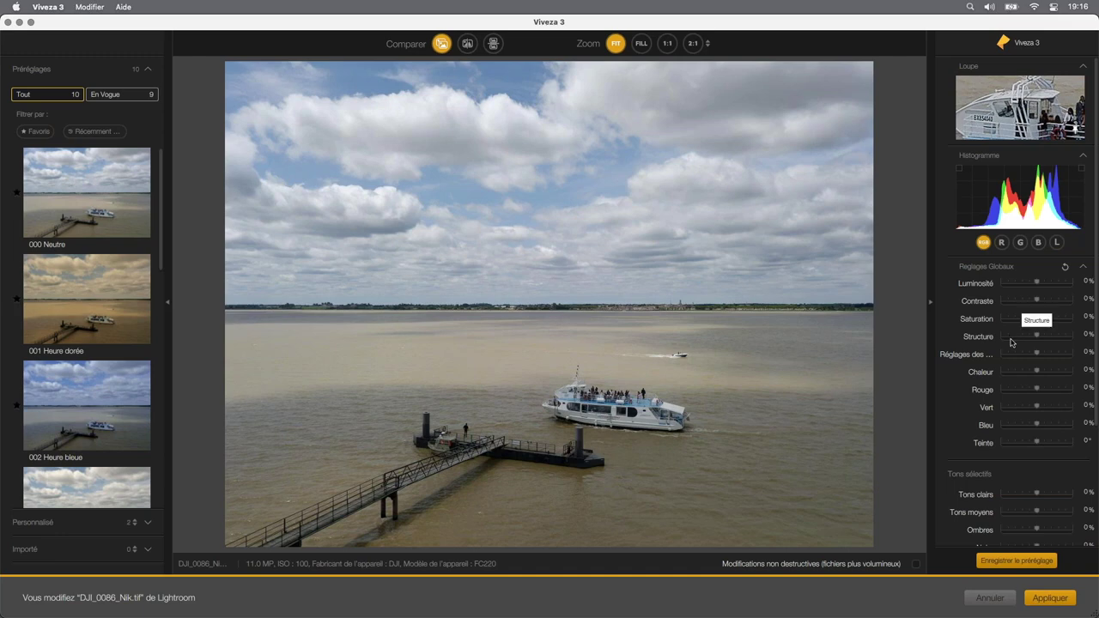
- Lower Tons clairs under Tons sélectifs to about -39% to deepen the sky
{"action": "scroll", "coordinate": [994, 364], "scroll_direction": "down", "scroll_amount": 3}
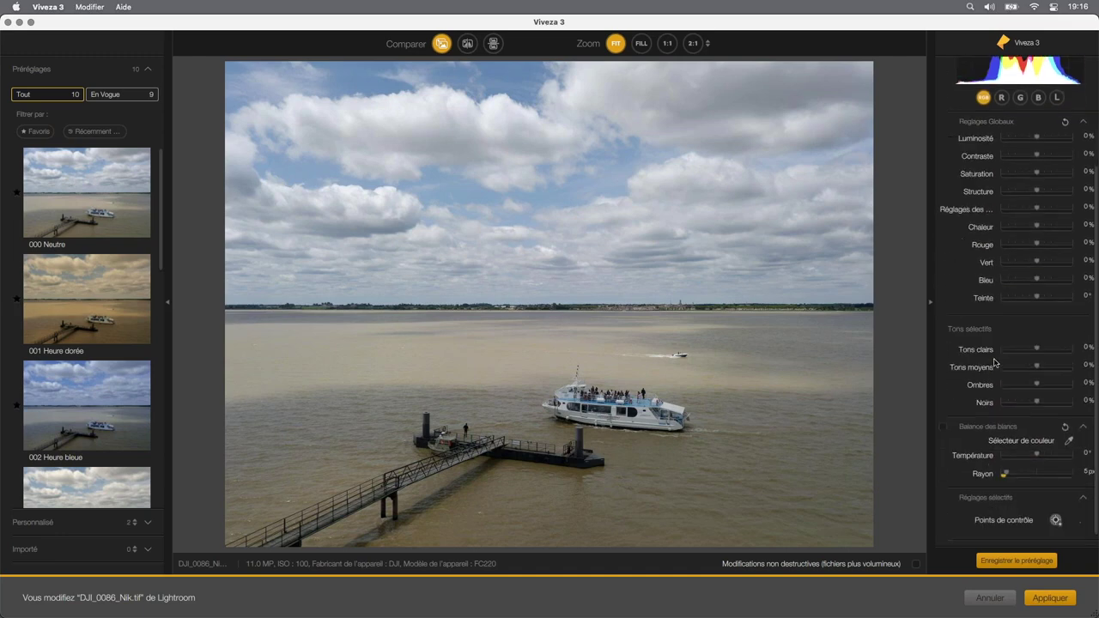
{"action": "scroll", "coordinate": [994, 364], "scroll_direction": "down", "scroll_amount": 1}
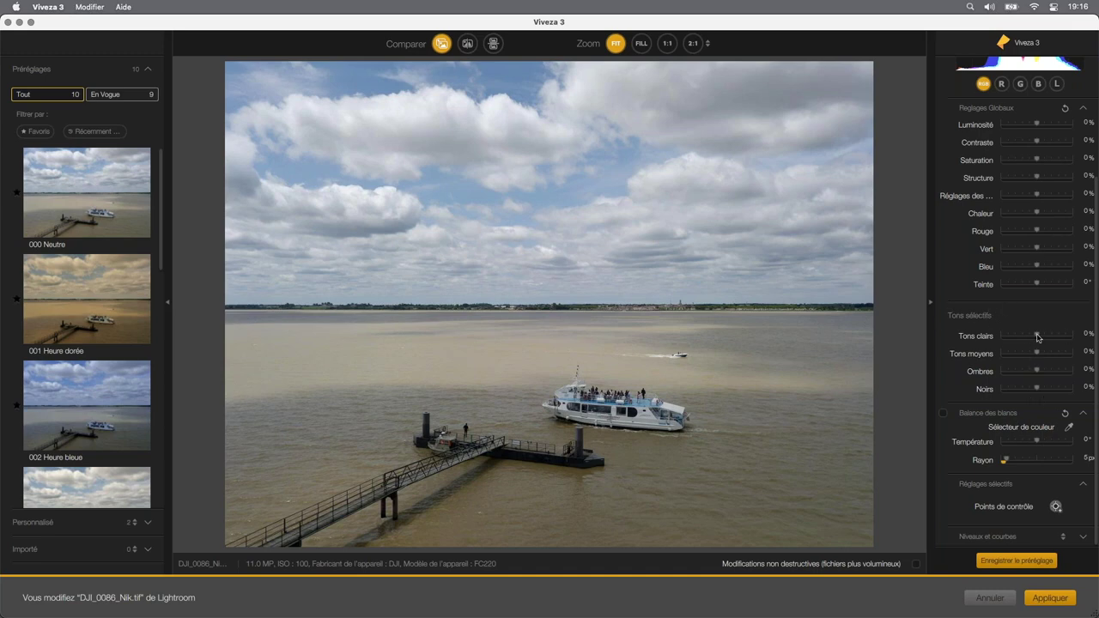
{"action": "left_click_drag", "start_coordinate": [1037, 335], "coordinate": [1022, 338]}
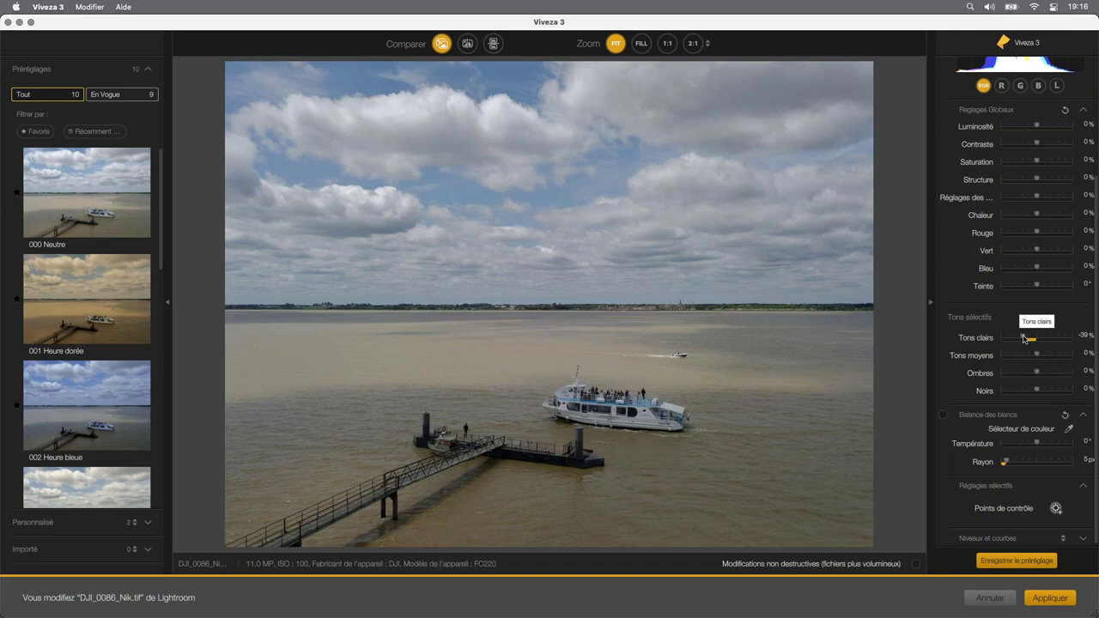
- Reset Tons clairs to 0%, tick Balance des blancs and expand the Niveaux et courbes graph
{"action": "double_click", "coordinate": [1028, 340]}
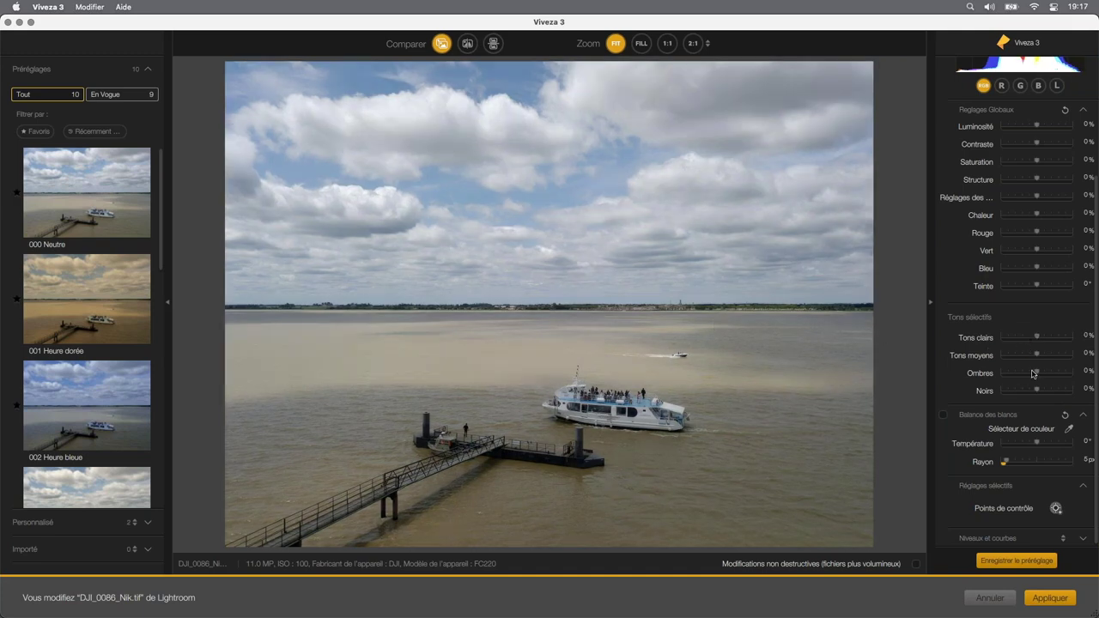
{"action": "scroll", "coordinate": [1034, 374], "scroll_direction": "down", "scroll_amount": 1}
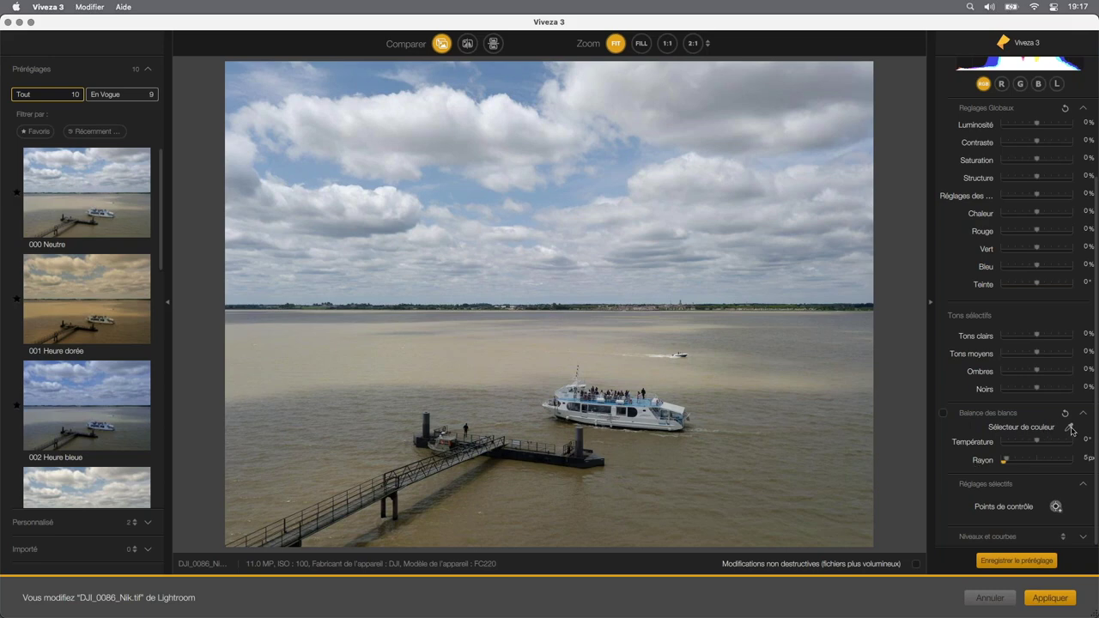
{"action": "left_click", "coordinate": [1004, 461]}
{"action": "left_click", "coordinate": [942, 415]}
{"action": "left_click", "coordinate": [1084, 538]}
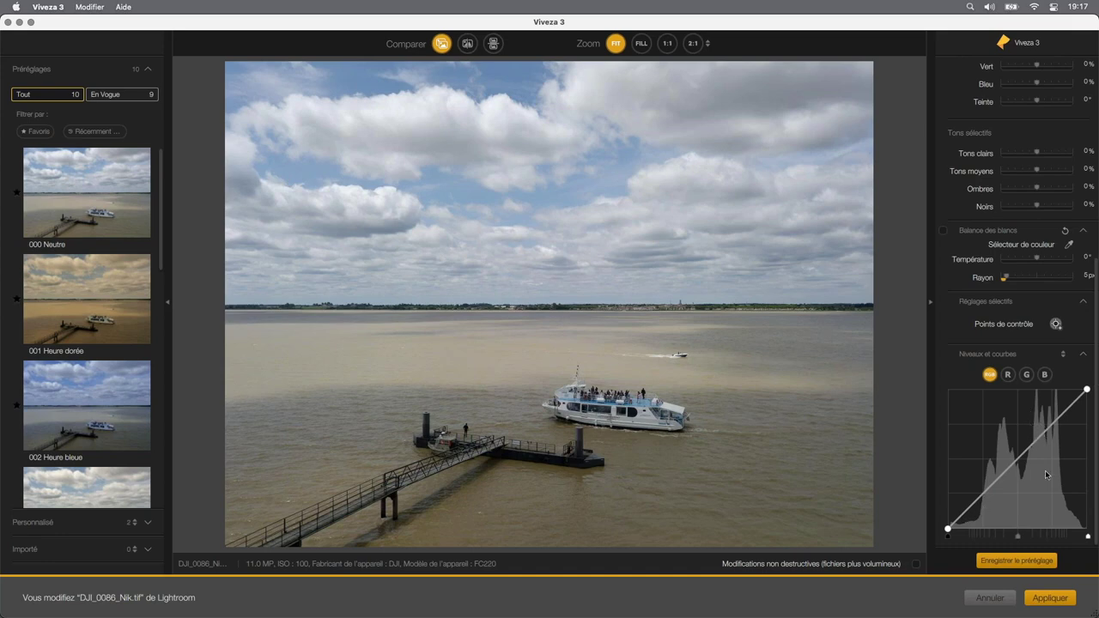
{"action": "scroll", "coordinate": [1021, 447], "scroll_direction": "up", "scroll_amount": 5}
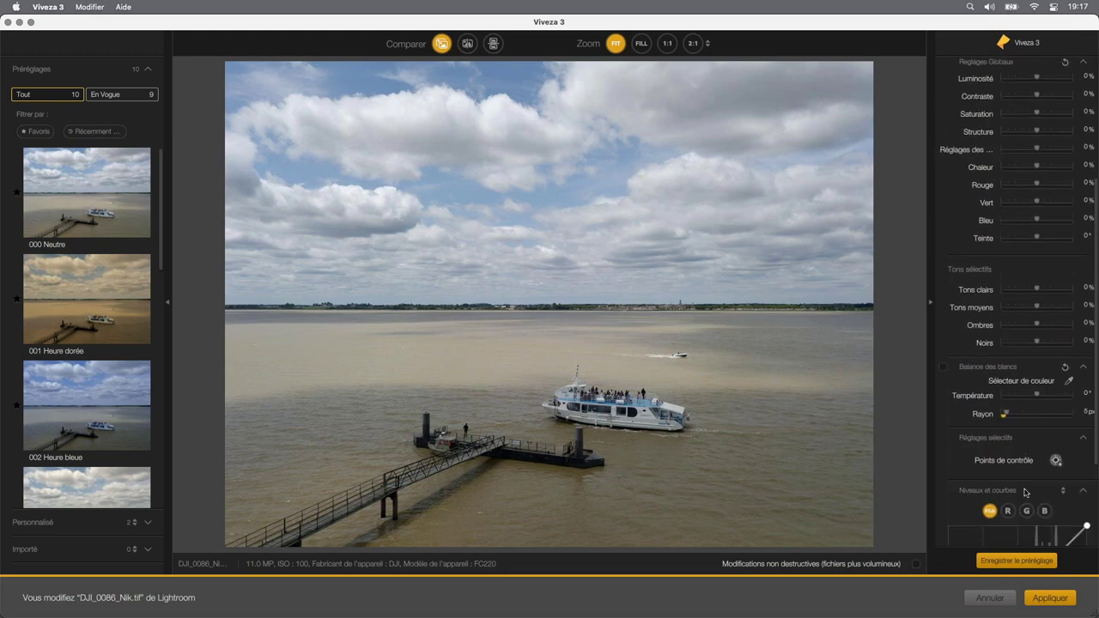
{"action": "scroll", "coordinate": [1013, 442], "scroll_direction": "down", "scroll_amount": 3}
{"action": "scroll", "coordinate": [1010, 440], "scroll_direction": "down", "scroll_amount": 2}
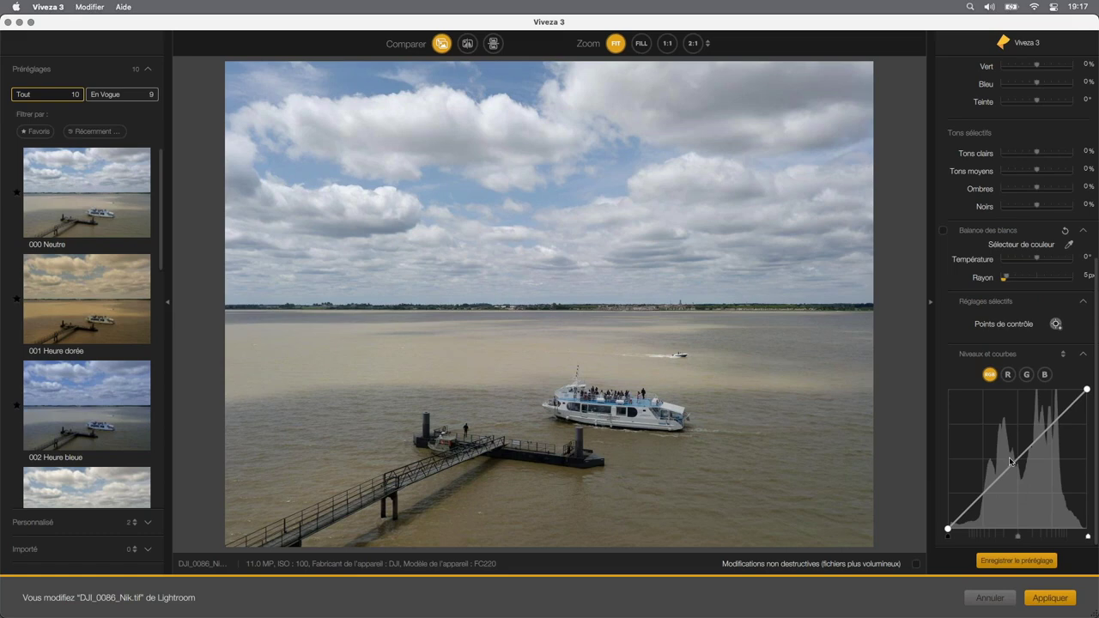
{"action": "scroll", "coordinate": [1009, 461], "scroll_direction": "up", "scroll_amount": 2}
{"action": "scroll", "coordinate": [1010, 455], "scroll_direction": "up", "scroll_amount": 3}
{"action": "scroll", "coordinate": [1011, 422], "scroll_direction": "down", "scroll_amount": 1}
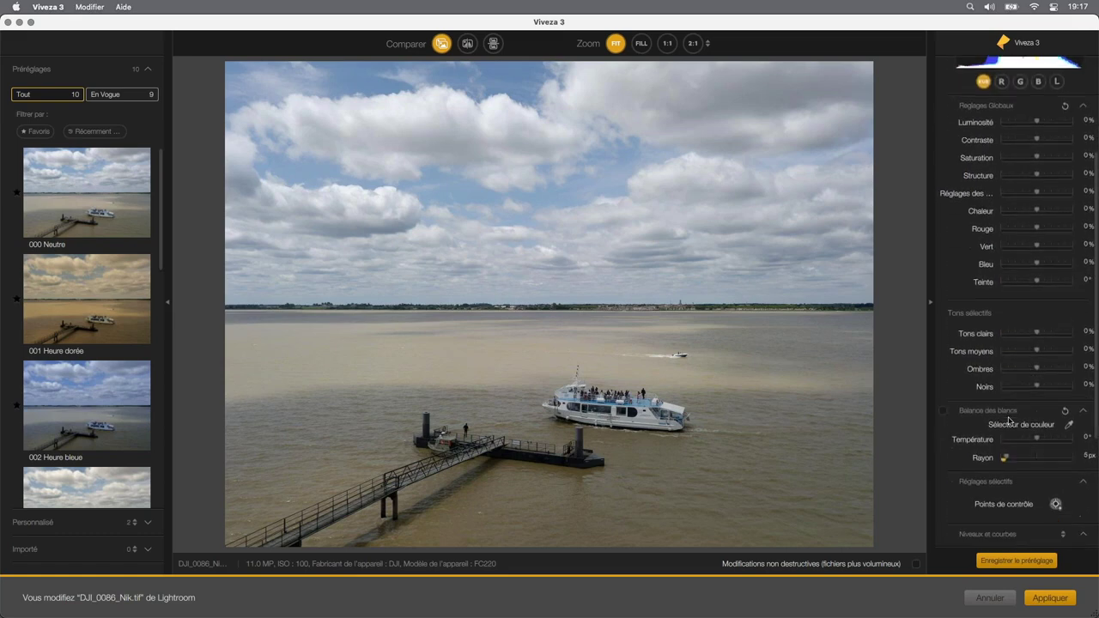
{"action": "scroll", "coordinate": [1010, 420], "scroll_direction": "down", "scroll_amount": 4}
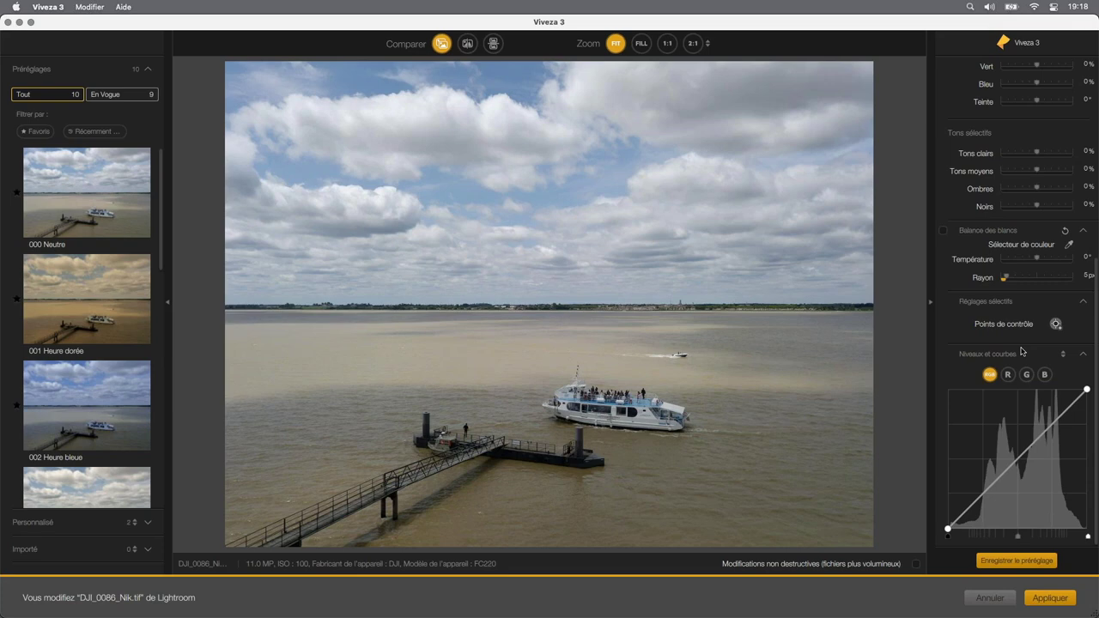
{"action": "scroll", "coordinate": [975, 253], "scroll_direction": "up", "scroll_amount": 5}
{"action": "scroll", "coordinate": [975, 252], "scroll_direction": "up", "scroll_amount": 4}
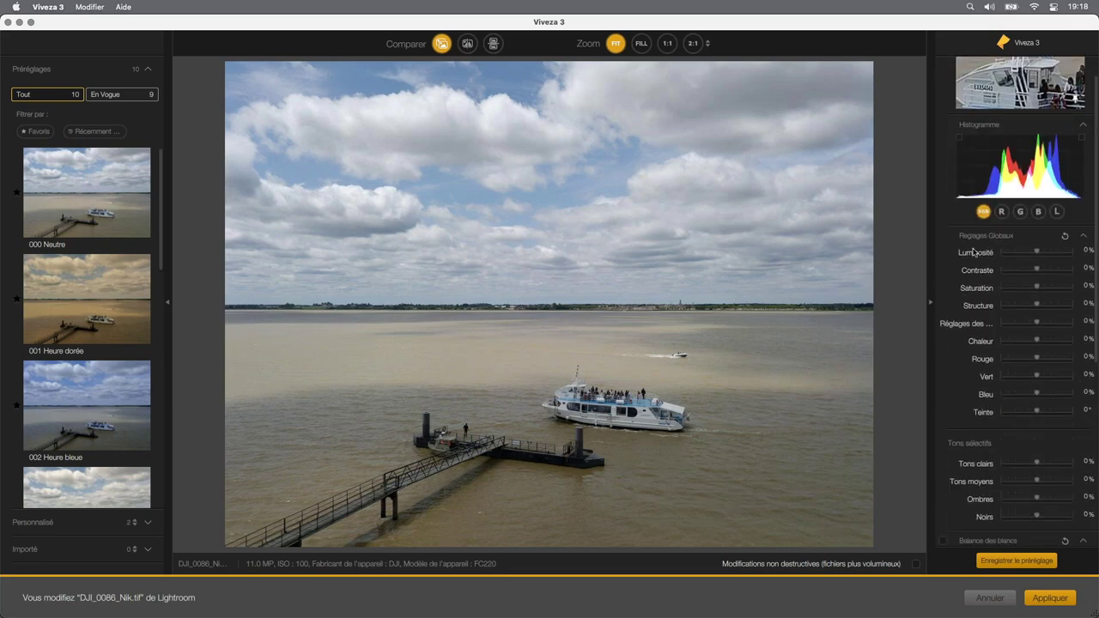
{"action": "scroll", "coordinate": [974, 251], "scroll_direction": "down", "scroll_amount": 2}
{"action": "scroll", "coordinate": [1057, 341], "scroll_direction": "down", "scroll_amount": 3}
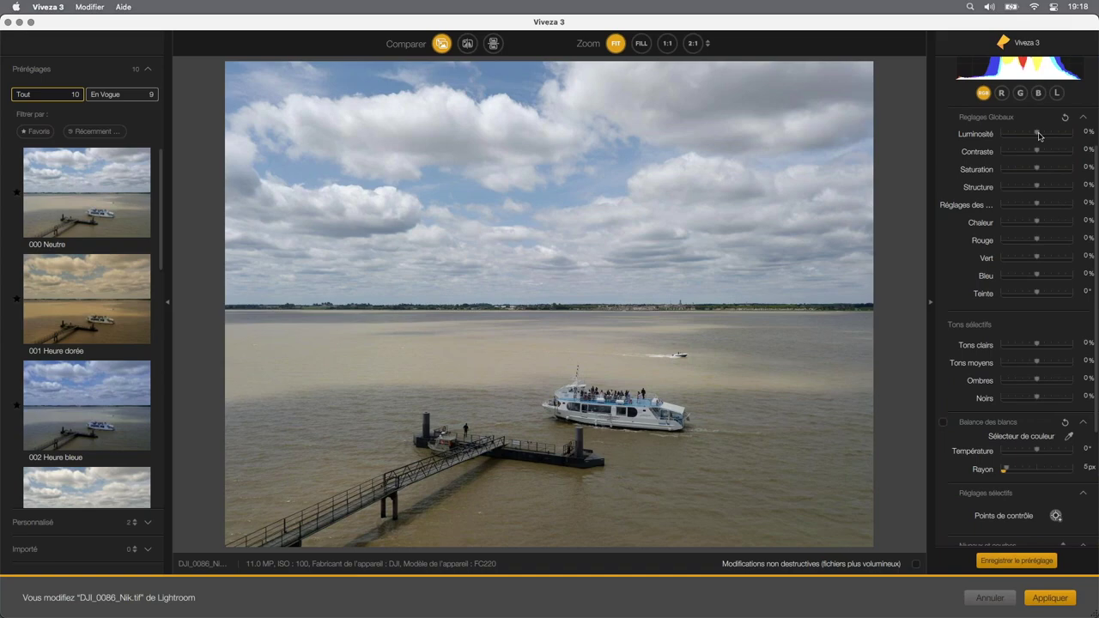
{"action": "mouse_move", "coordinate": [1039, 135]}
{"action": "left_mouse_down"}
{"action": "mouse_move", "coordinate": [1025, 139]}
{"action": "mouse_move", "coordinate": [1036, 138]}
{"action": "left_mouse_up"}
{"action": "scroll", "coordinate": [1008, 331], "scroll_direction": "down", "scroll_amount": 5}
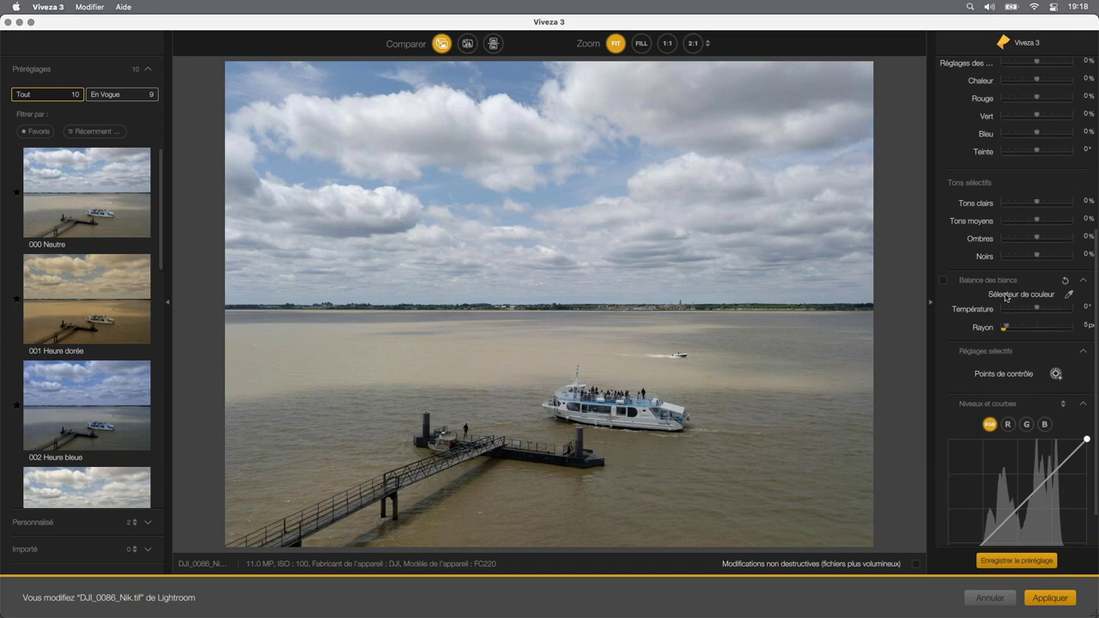
{"action": "scroll", "coordinate": [994, 308], "scroll_direction": "down", "scroll_amount": 2}
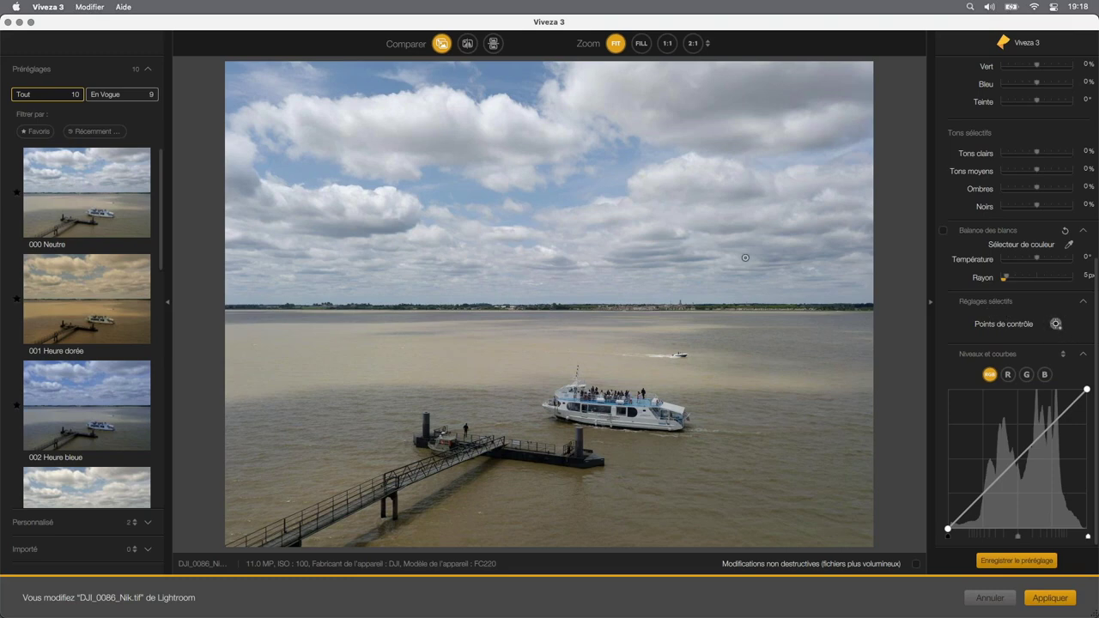
- Place control points in the upper-left and mid sky, widening point 1's radius to 50%
{"action": "left_click", "coordinate": [303, 173]}
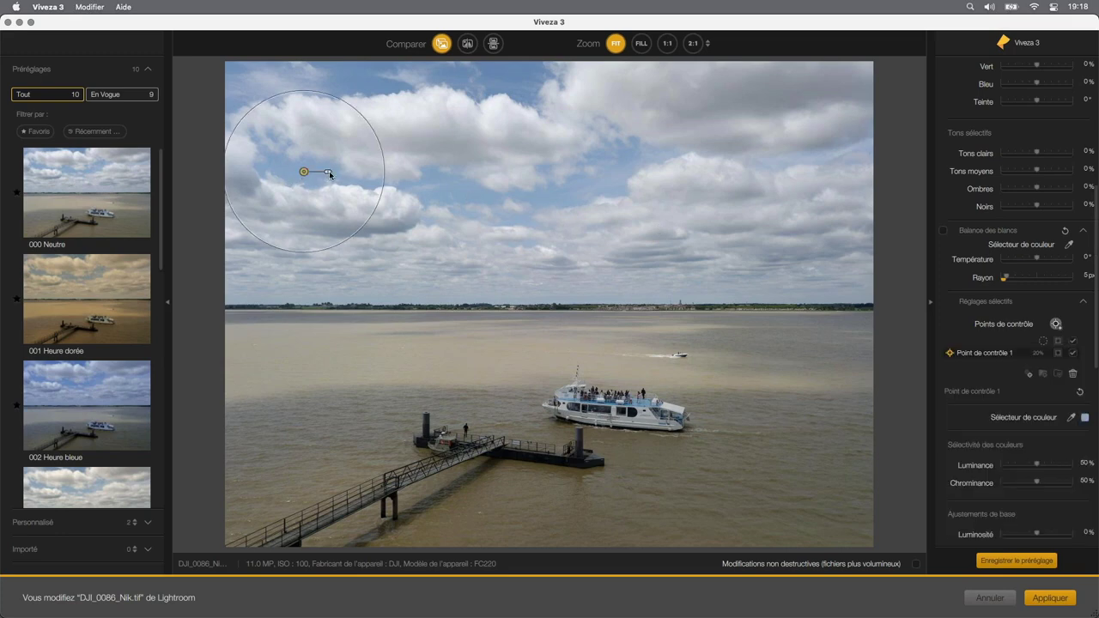
{"action": "left_click_drag", "start_coordinate": [303, 171], "coordinate": [671, 159], "text": "alt"}
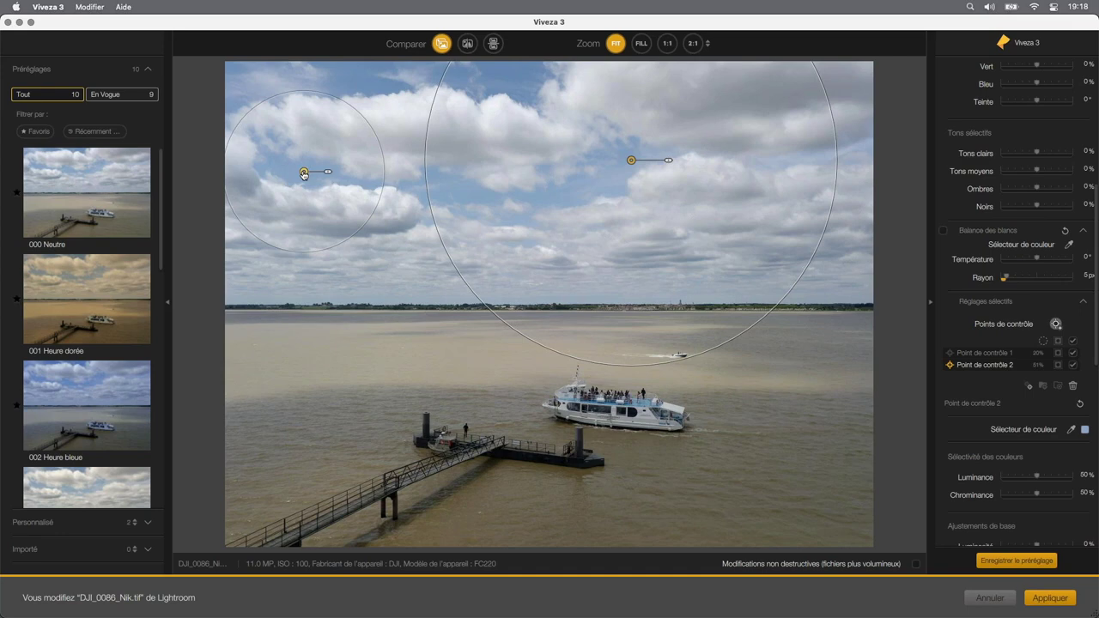
{"action": "left_click", "coordinate": [304, 175]}
{"action": "left_click", "coordinate": [328, 174]}
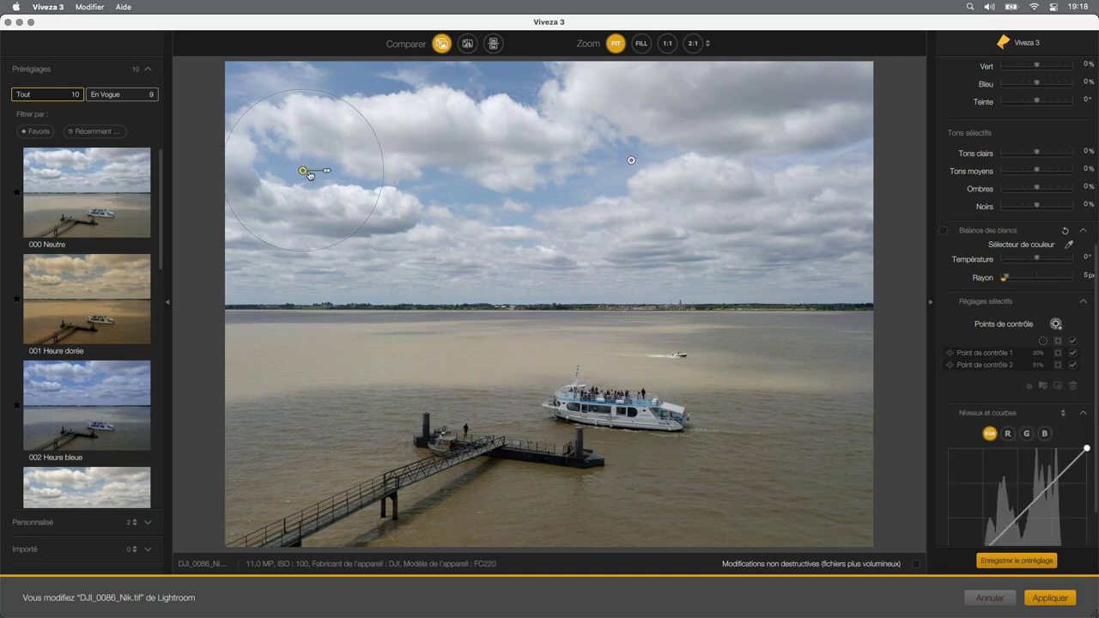
{"action": "left_click", "coordinate": [307, 173]}
{"action": "left_click_drag", "start_coordinate": [329, 170], "coordinate": [349, 170]}
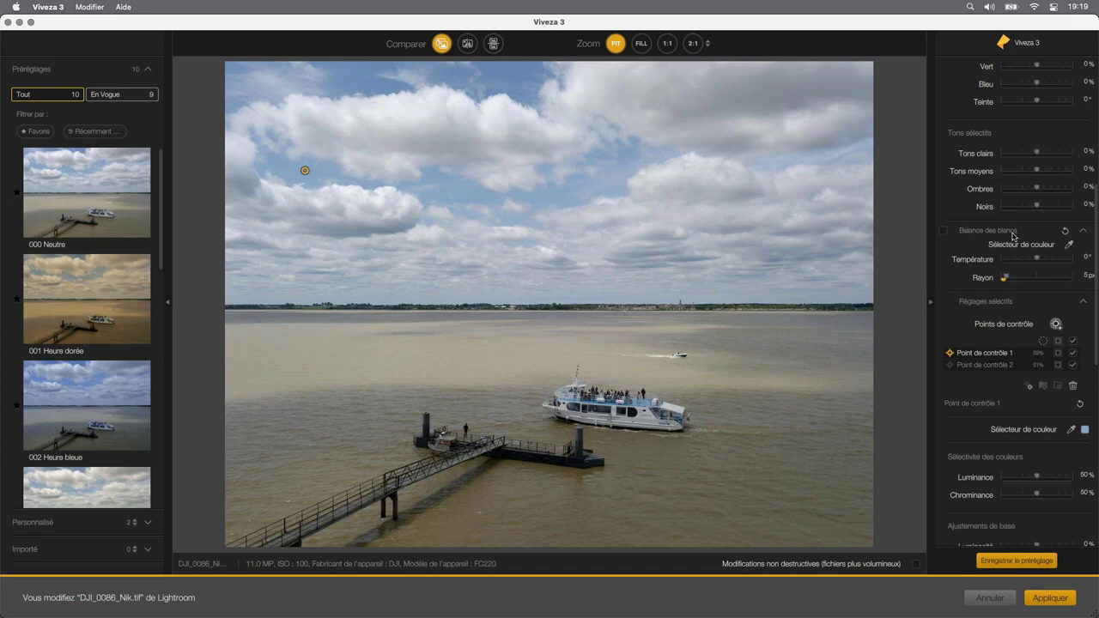
{"action": "scroll", "coordinate": [1013, 235], "scroll_direction": "up", "scroll_amount": 10}
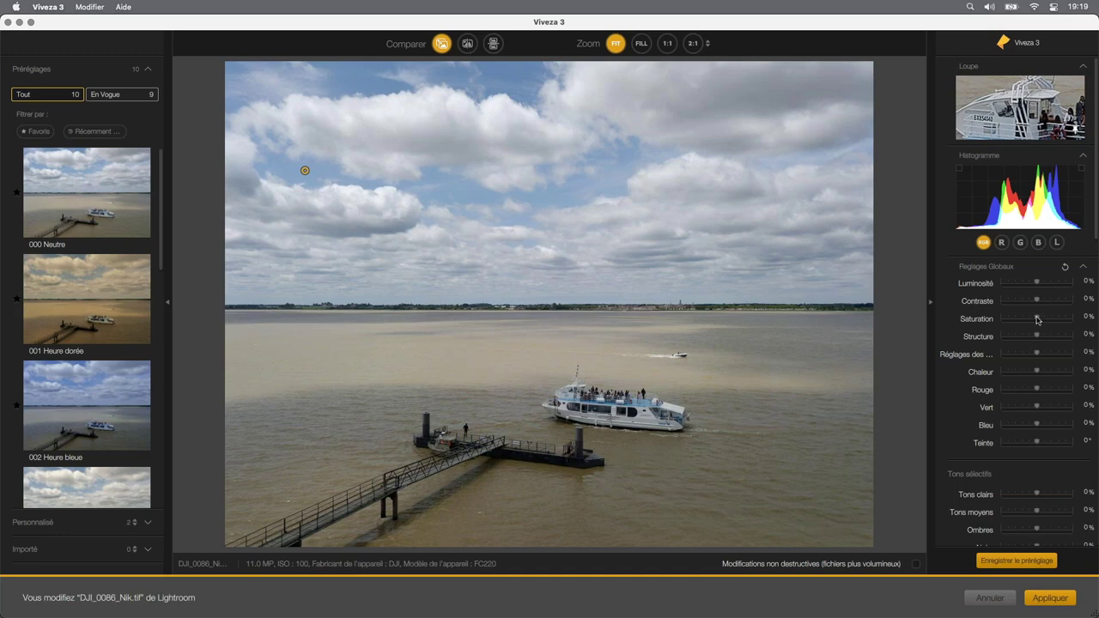
{"action": "left_click_drag", "start_coordinate": [1038, 319], "coordinate": [1065, 322]}
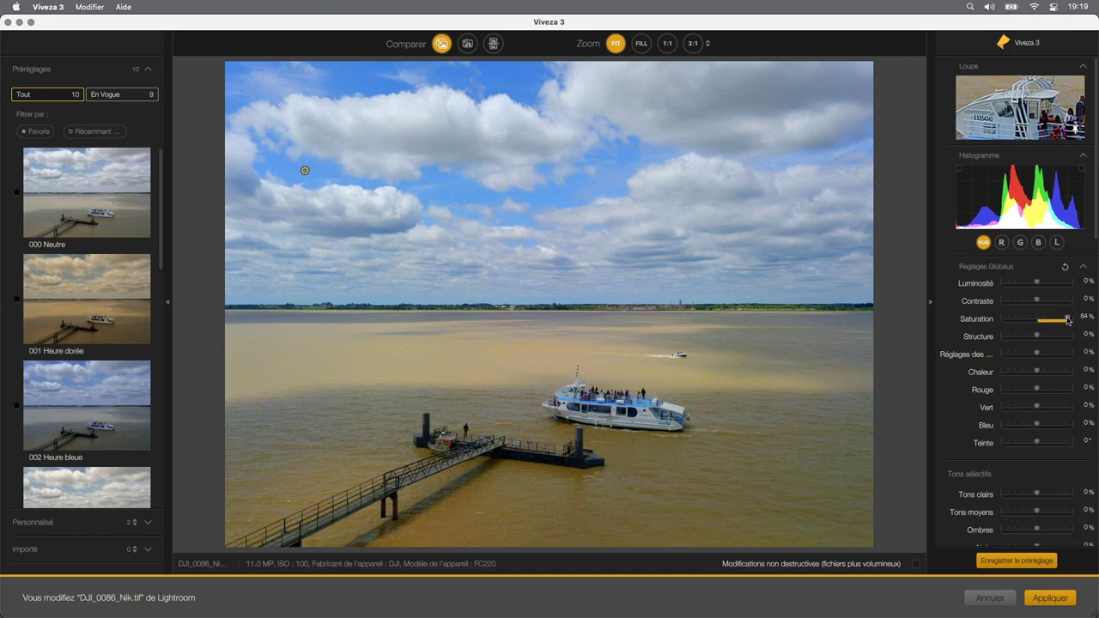
{"action": "left_click_drag", "start_coordinate": [1067, 320], "coordinate": [1037, 323]}
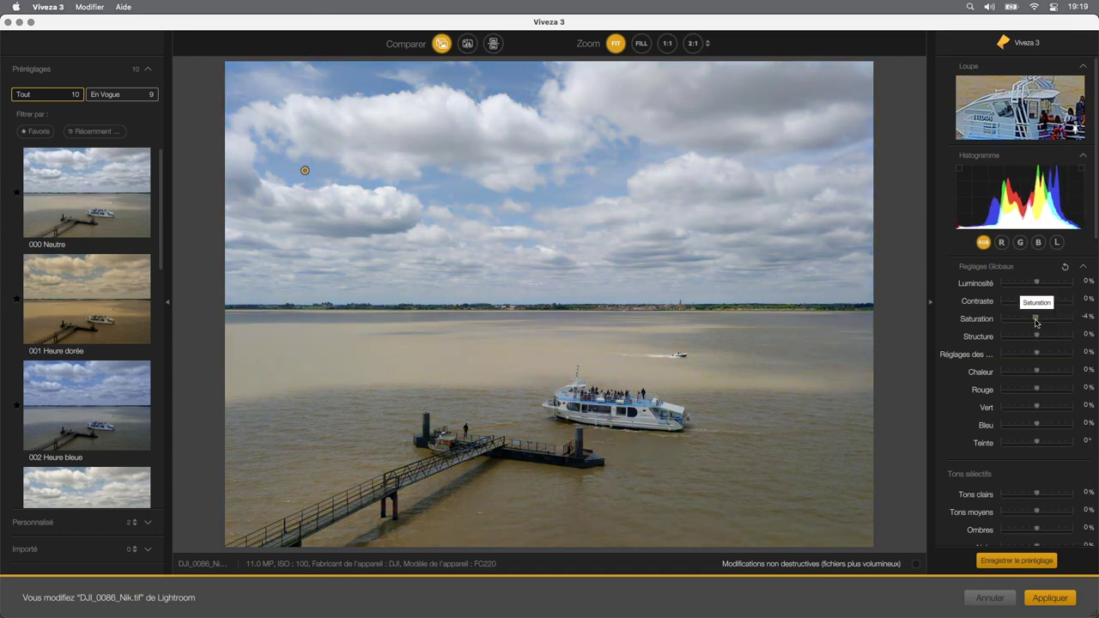
{"action": "left_click", "coordinate": [1066, 269]}
{"action": "scroll", "coordinate": [1021, 386], "scroll_direction": "down", "scroll_amount": 5}
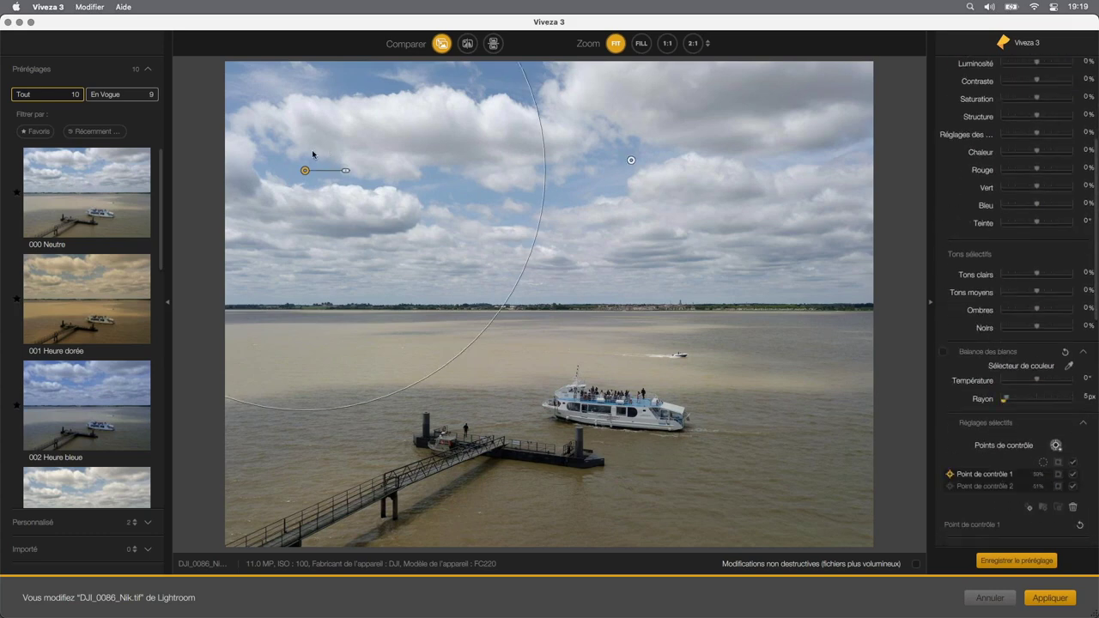
{"action": "scroll", "coordinate": [1014, 386], "scroll_direction": "down", "scroll_amount": 5}
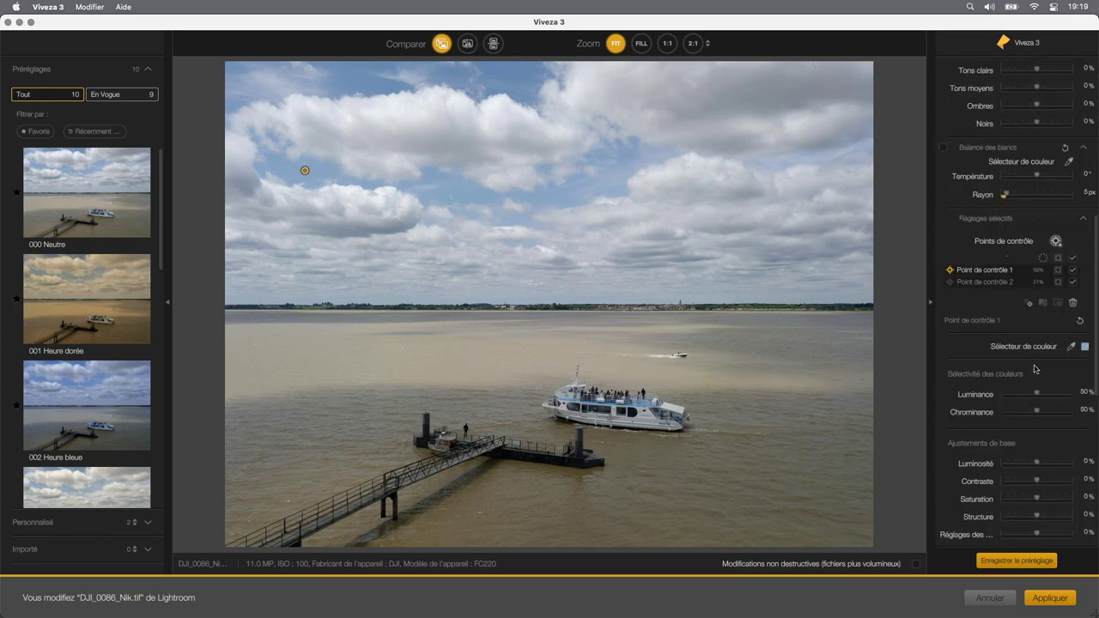
{"action": "scroll", "coordinate": [1015, 317], "scroll_direction": "up", "scroll_amount": 5}
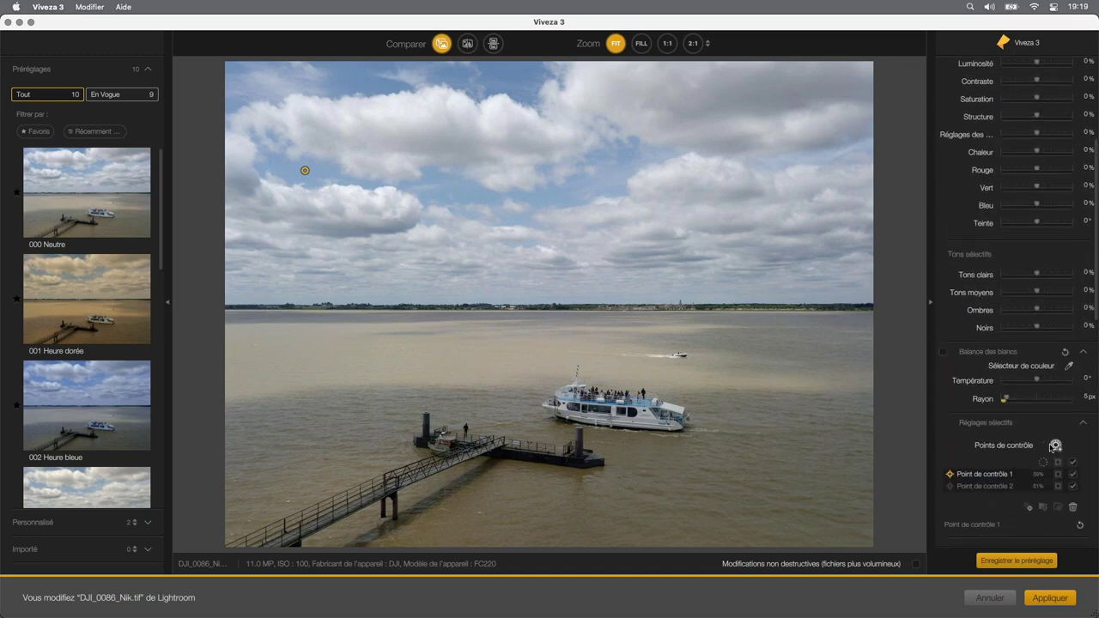
{"action": "scroll", "coordinate": [1021, 438], "scroll_direction": "down", "scroll_amount": 5}
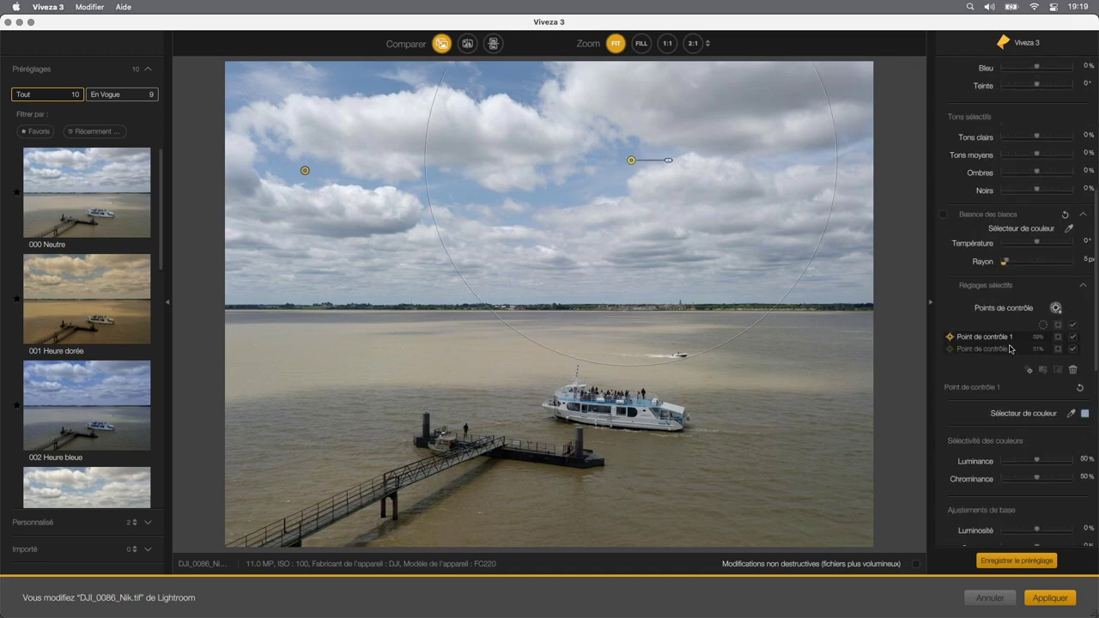
{"action": "scroll", "coordinate": [1010, 361], "scroll_direction": "down", "scroll_amount": 4}
{"action": "scroll", "coordinate": [1006, 386], "scroll_direction": "down", "scroll_amount": 4}
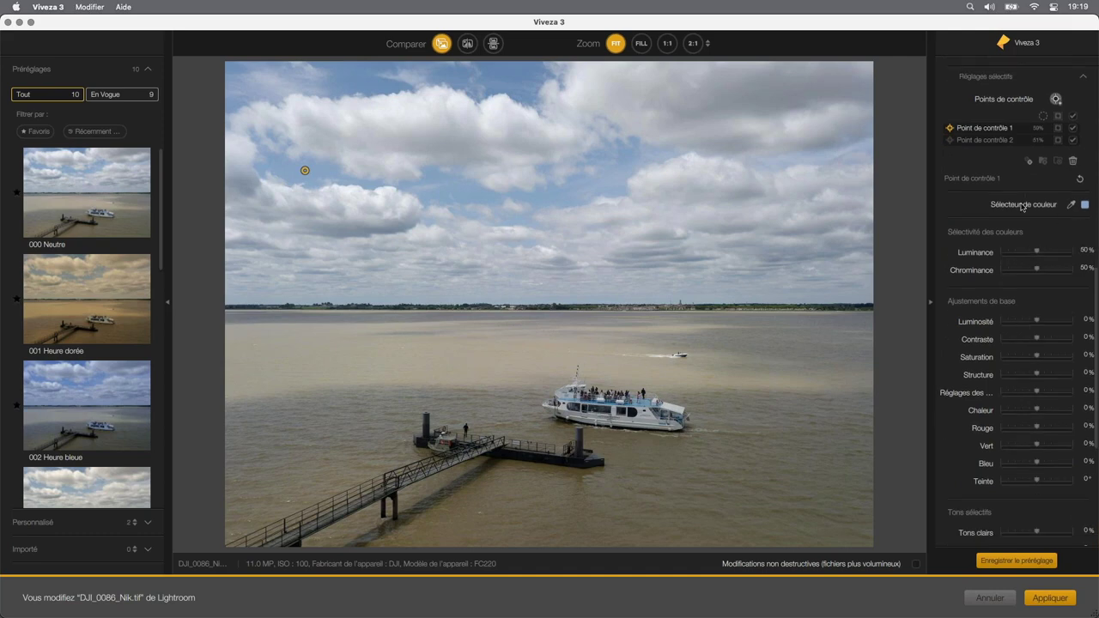
{"action": "scroll", "coordinate": [1005, 390], "scroll_direction": "down", "scroll_amount": 1}
{"action": "scroll", "coordinate": [1008, 386], "scroll_direction": "down", "scroll_amount": 4}
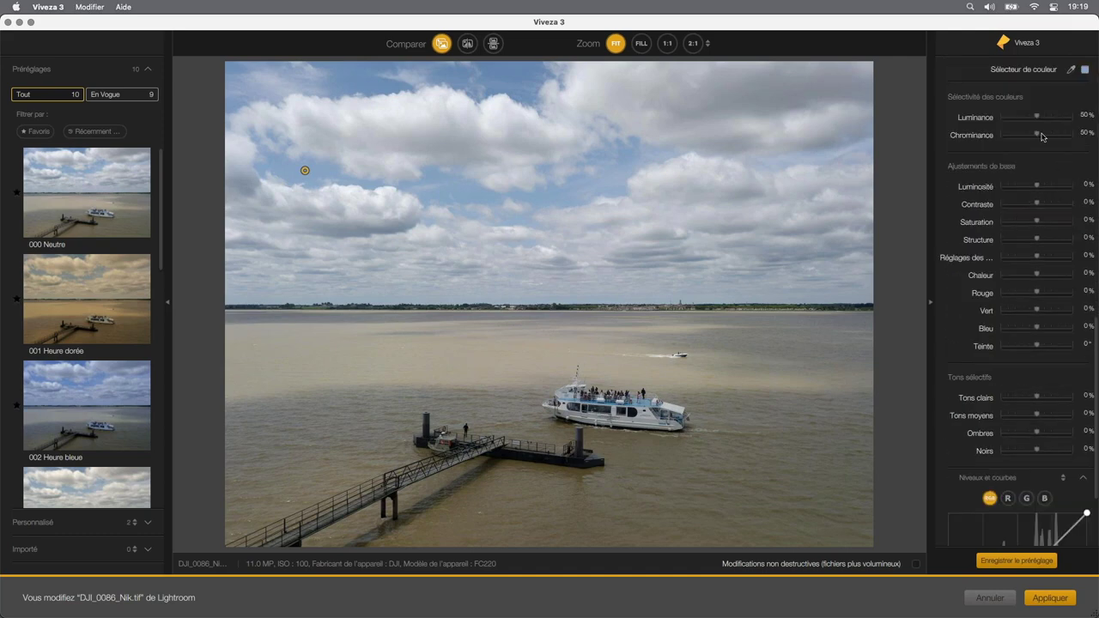
{"action": "scroll", "coordinate": [1034, 272], "scroll_direction": "up", "scroll_amount": 3}
{"action": "scroll", "coordinate": [1034, 272], "scroll_direction": "up", "scroll_amount": 1}
{"action": "scroll", "coordinate": [996, 240], "scroll_direction": "down", "scroll_amount": 2}
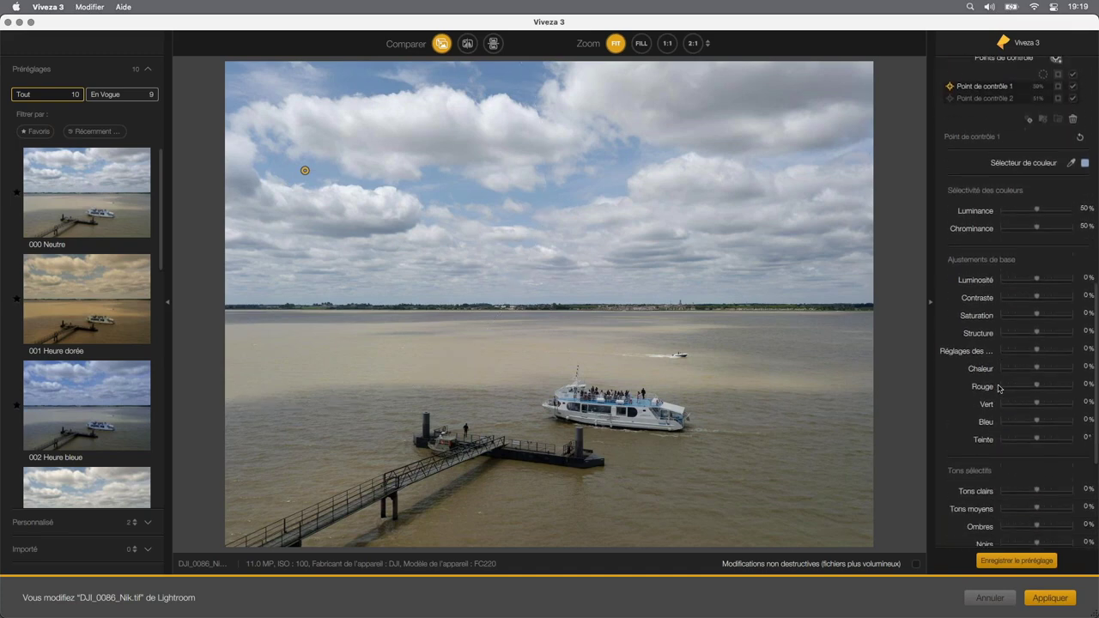
{"action": "scroll", "coordinate": [983, 218], "scroll_direction": "down", "scroll_amount": 2}
{"action": "scroll", "coordinate": [984, 218], "scroll_direction": "down", "scroll_amount": 1}
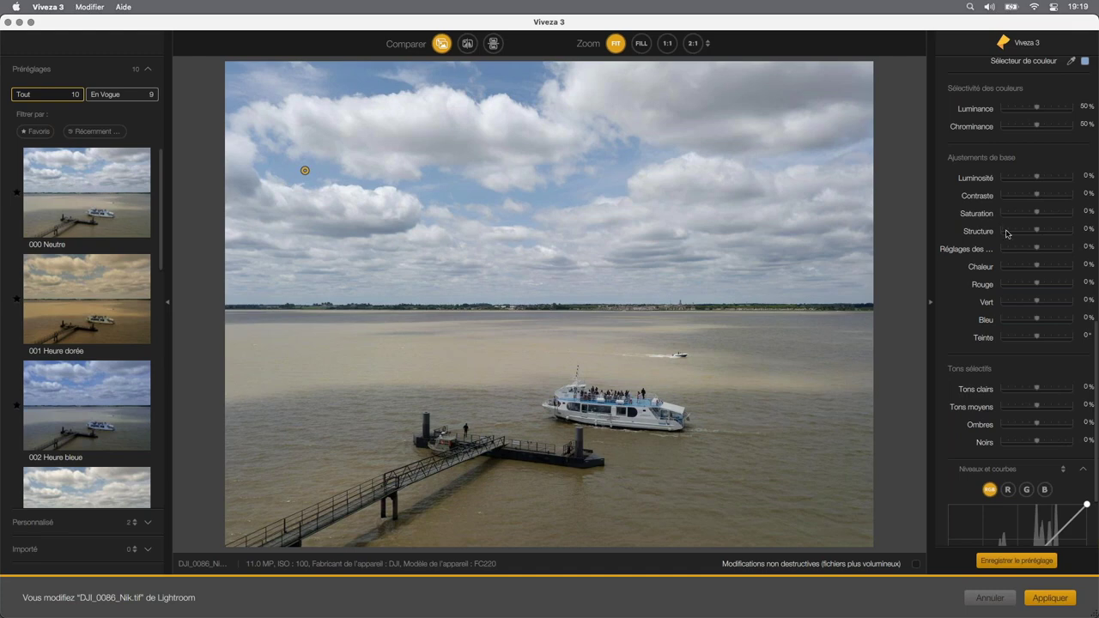
{"action": "scroll", "coordinate": [1006, 233], "scroll_direction": "up", "scroll_amount": 3}
{"action": "scroll", "coordinate": [1018, 257], "scroll_direction": "up", "scroll_amount": 3}
{"action": "scroll", "coordinate": [1031, 292], "scroll_direction": "up", "scroll_amount": 3}
{"action": "scroll", "coordinate": [1047, 341], "scroll_direction": "up", "scroll_amount": 2}
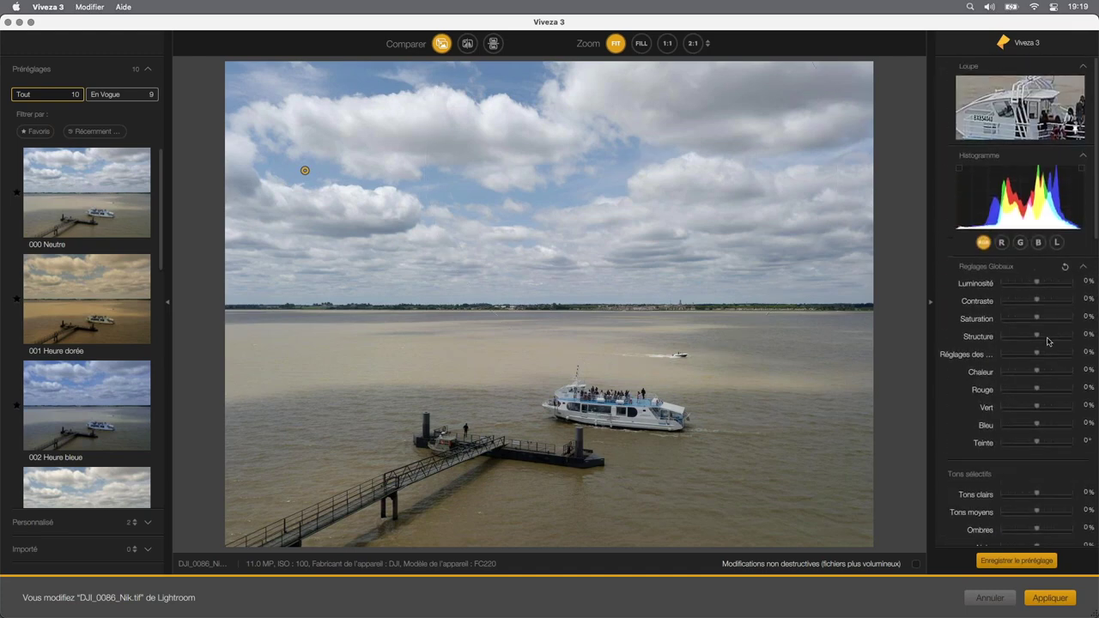
{"action": "scroll", "coordinate": [1030, 412], "scroll_direction": "down", "scroll_amount": 5}
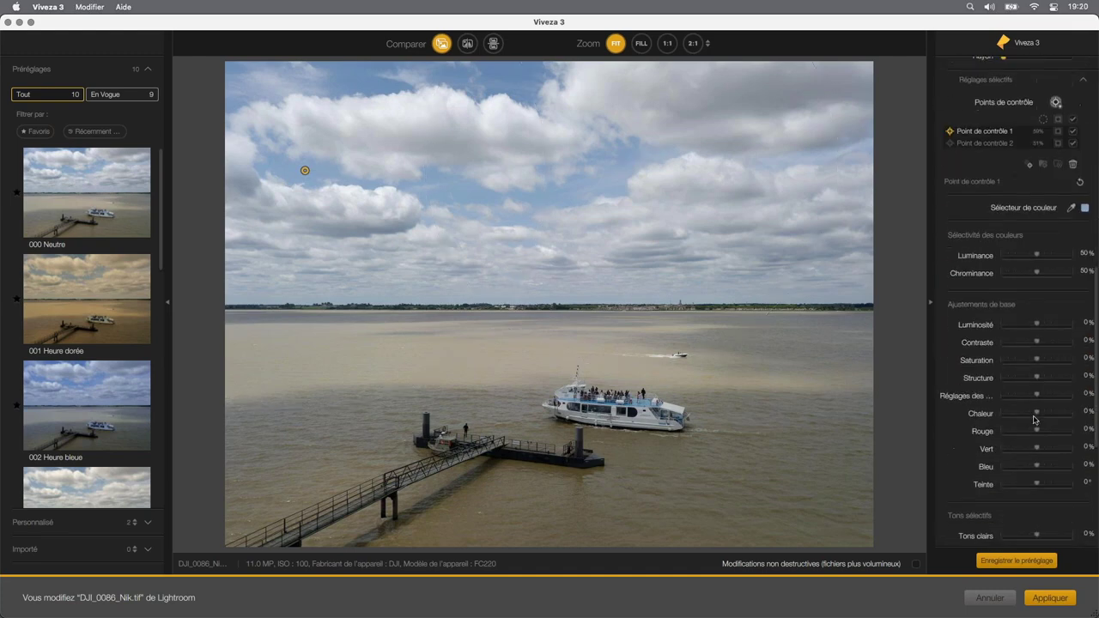
{"action": "scroll", "coordinate": [1028, 408], "scroll_direction": "down", "scroll_amount": 3}
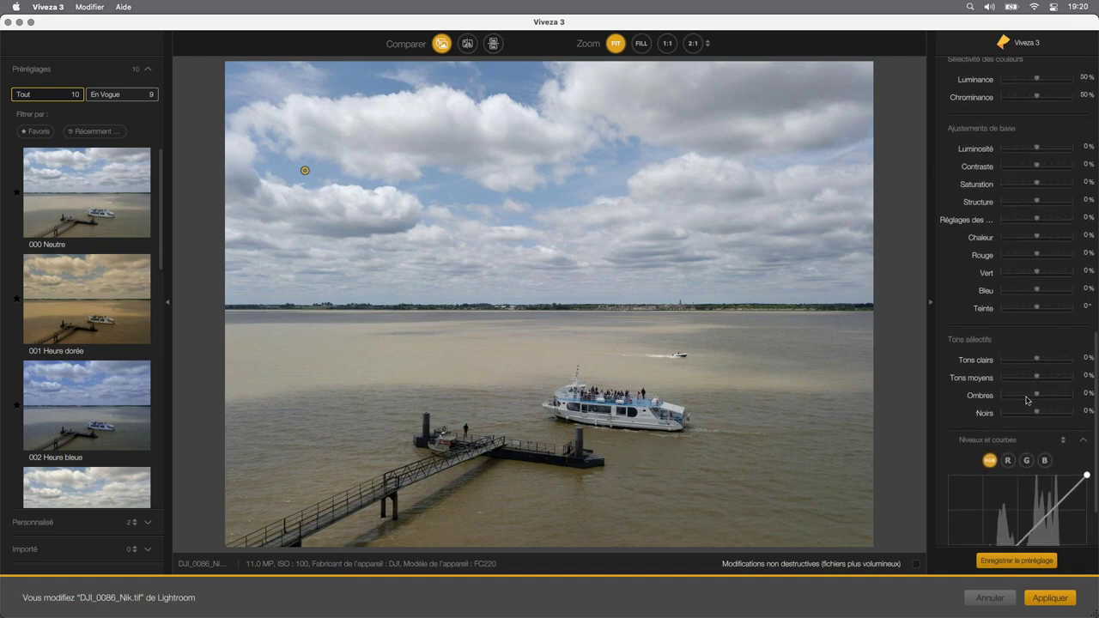
{"action": "scroll", "coordinate": [1029, 392], "scroll_direction": "up", "scroll_amount": 6}
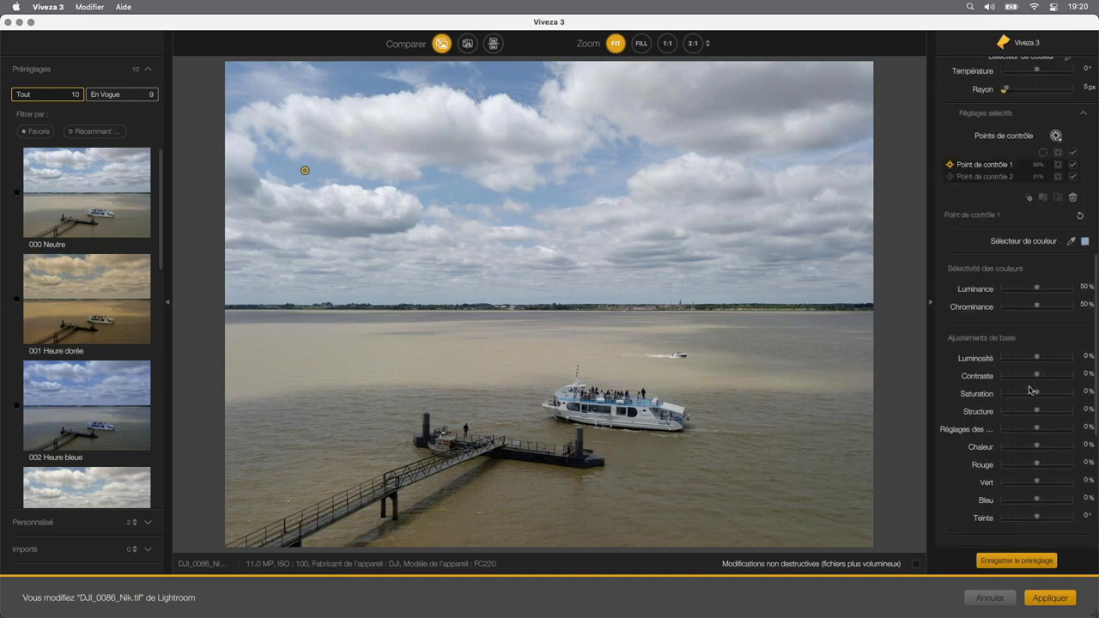
{"action": "scroll", "coordinate": [1028, 390], "scroll_direction": "up", "scroll_amount": 1}
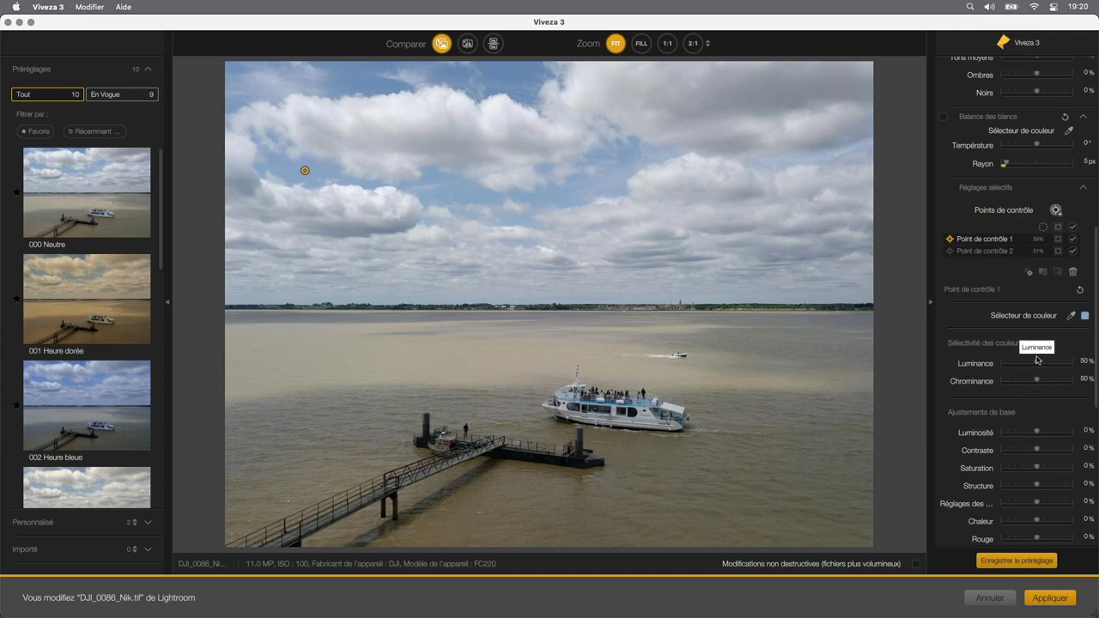
{"action": "scroll", "coordinate": [1030, 382], "scroll_direction": "up", "scroll_amount": 5}
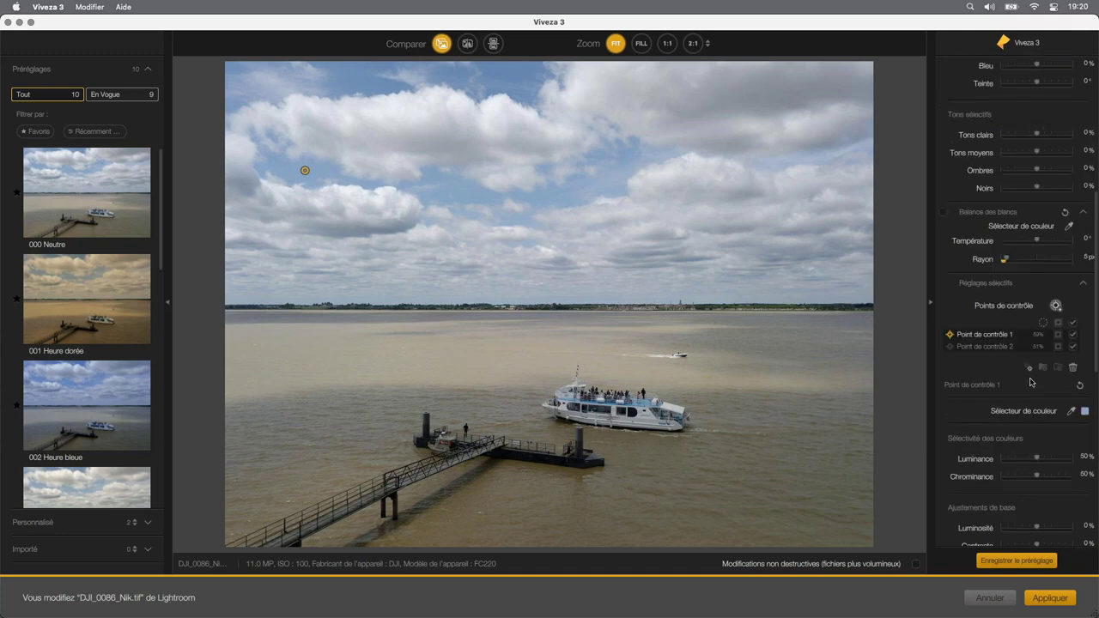
{"action": "scroll", "coordinate": [1030, 381], "scroll_direction": "up", "scroll_amount": 5}
{"action": "scroll", "coordinate": [1030, 382], "scroll_direction": "up", "scroll_amount": 3}
{"action": "scroll", "coordinate": [1032, 382], "scroll_direction": "down", "scroll_amount": 2}
{"action": "scroll", "coordinate": [1032, 382], "scroll_direction": "down", "scroll_amount": 4}
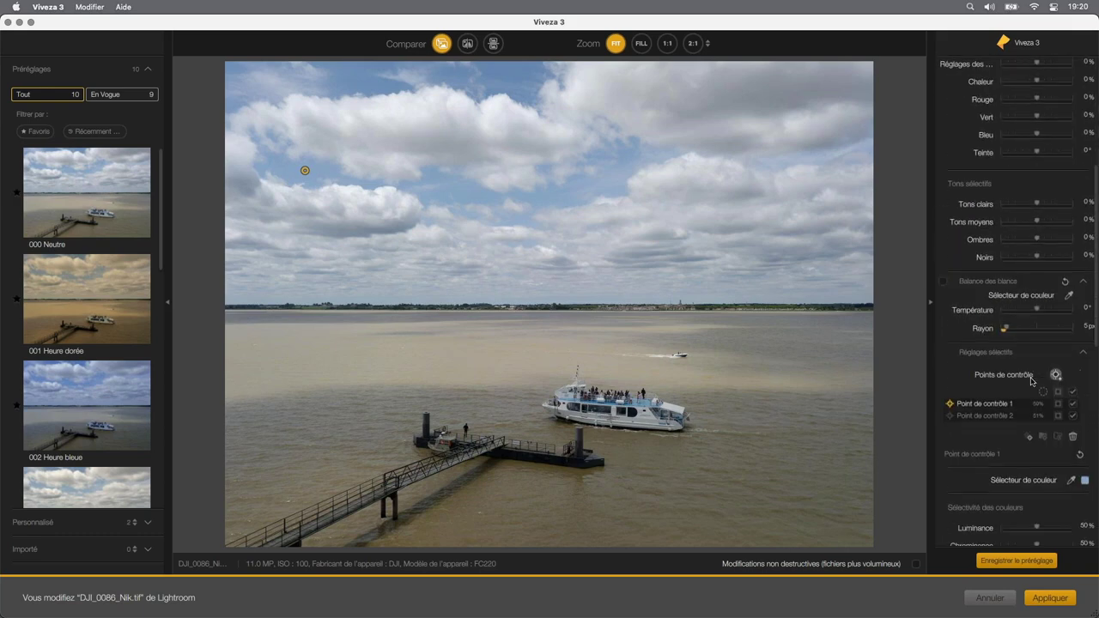
{"action": "scroll", "coordinate": [1032, 382], "scroll_direction": "down", "scroll_amount": 5}
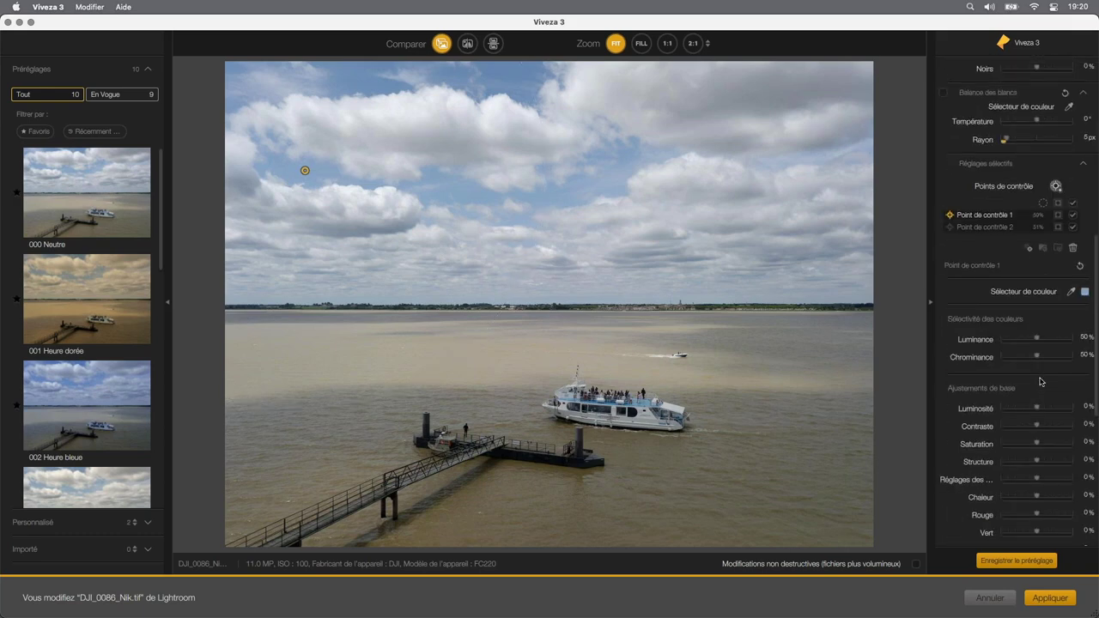
{"action": "scroll", "coordinate": [1031, 381], "scroll_direction": "down", "scroll_amount": 5}
{"action": "scroll", "coordinate": [1040, 381], "scroll_direction": "down", "scroll_amount": 2}
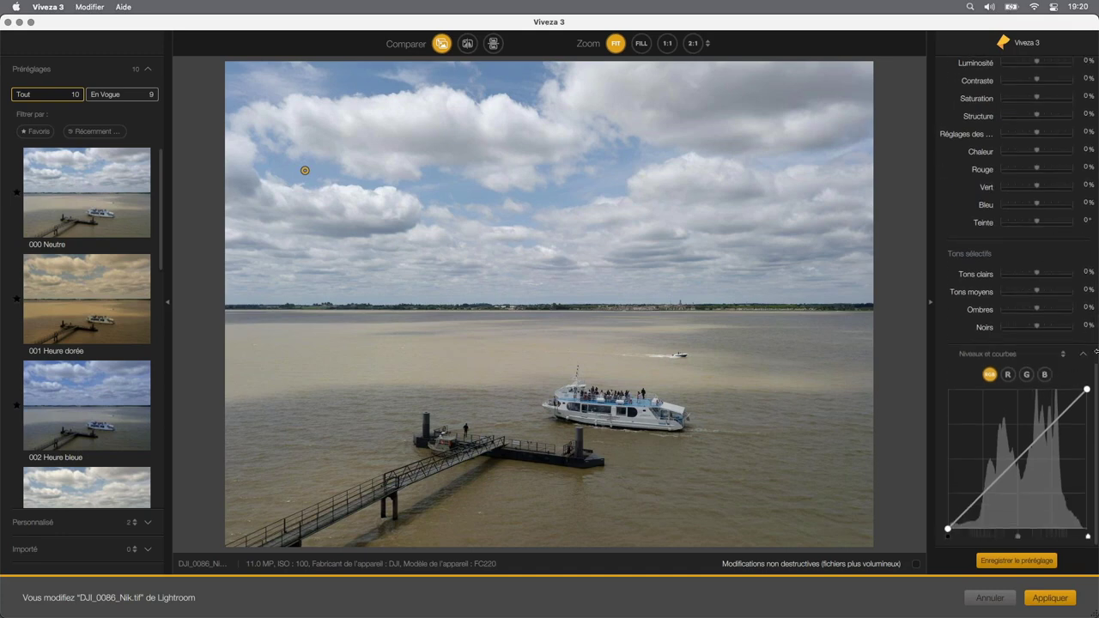
{"action": "scroll", "coordinate": [1008, 309], "scroll_direction": "down", "scroll_amount": 10}
{"action": "scroll", "coordinate": [1008, 310], "scroll_direction": "up", "scroll_amount": 3}
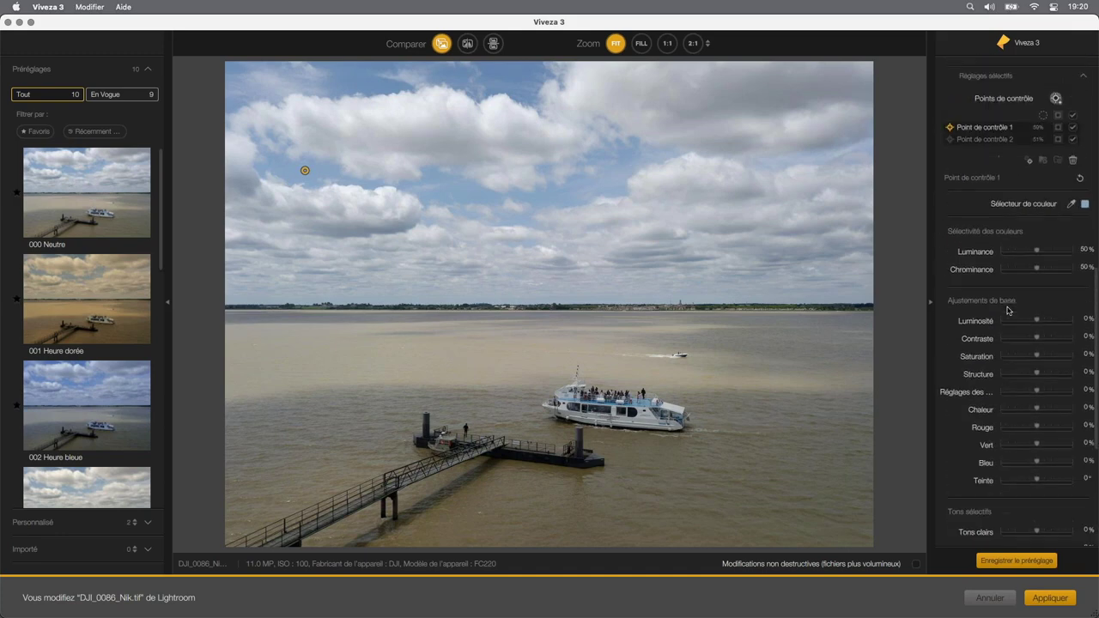
{"action": "scroll", "coordinate": [1008, 310], "scroll_direction": "up", "scroll_amount": 3}
{"action": "scroll", "coordinate": [1008, 310], "scroll_direction": "up", "scroll_amount": 3}
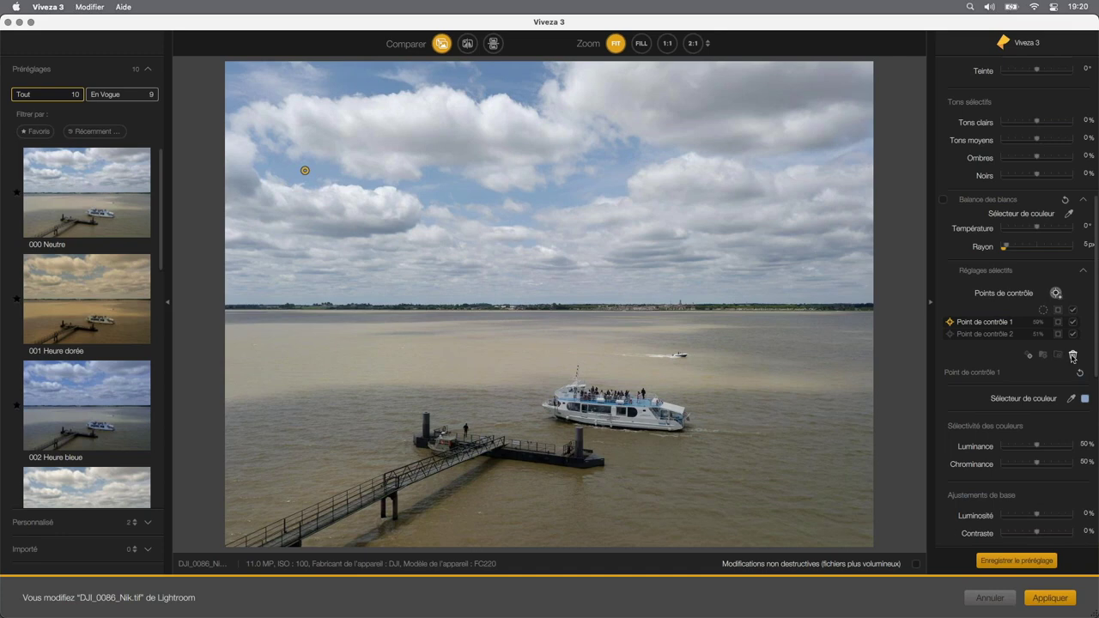
- Delete Point de contrôle 1 and Point de contrôle 2, confirming Supprimer each time
{"action": "left_click", "coordinate": [1072, 355]}
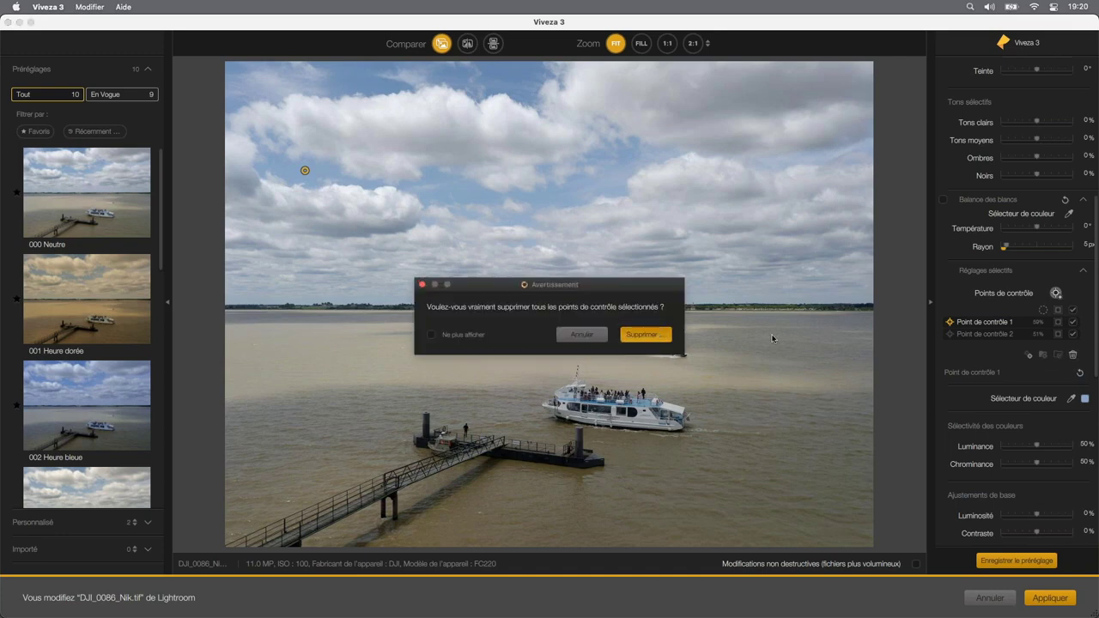
{"action": "left_click", "coordinate": [678, 335]}
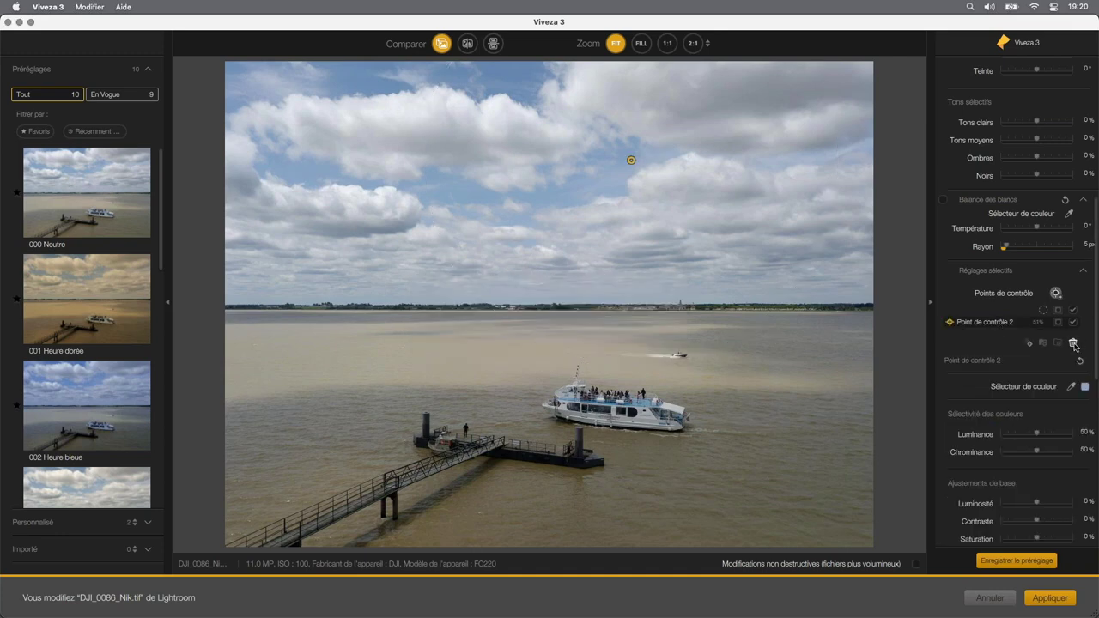
{"action": "left_click", "coordinate": [1073, 342]}
{"action": "left_click", "coordinate": [641, 335]}
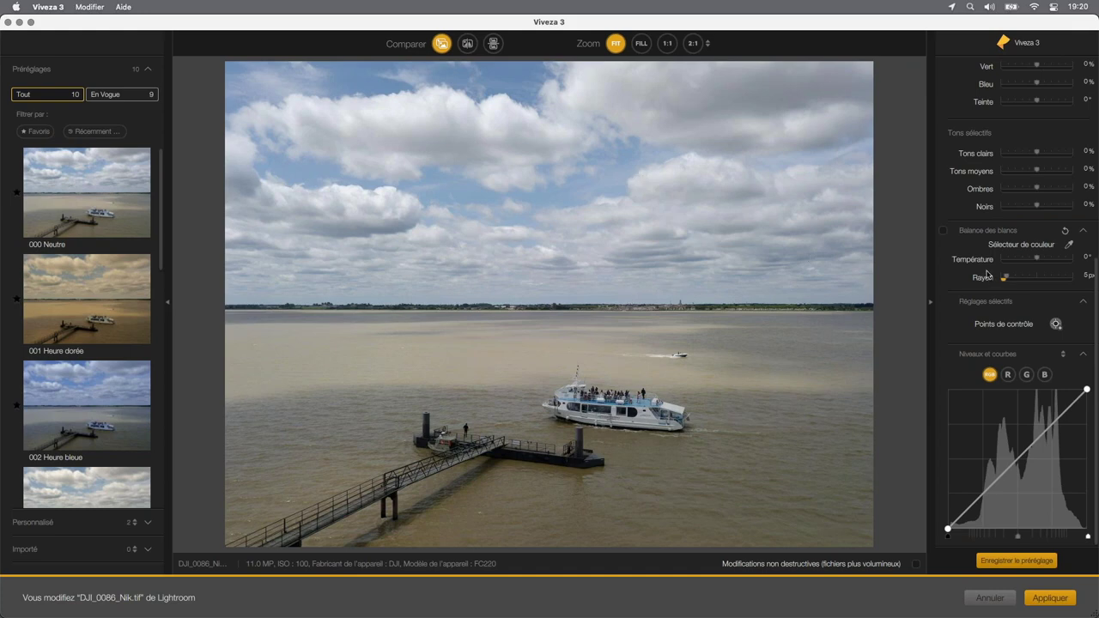
{"action": "scroll", "coordinate": [988, 276], "scroll_direction": "up", "scroll_amount": 10}
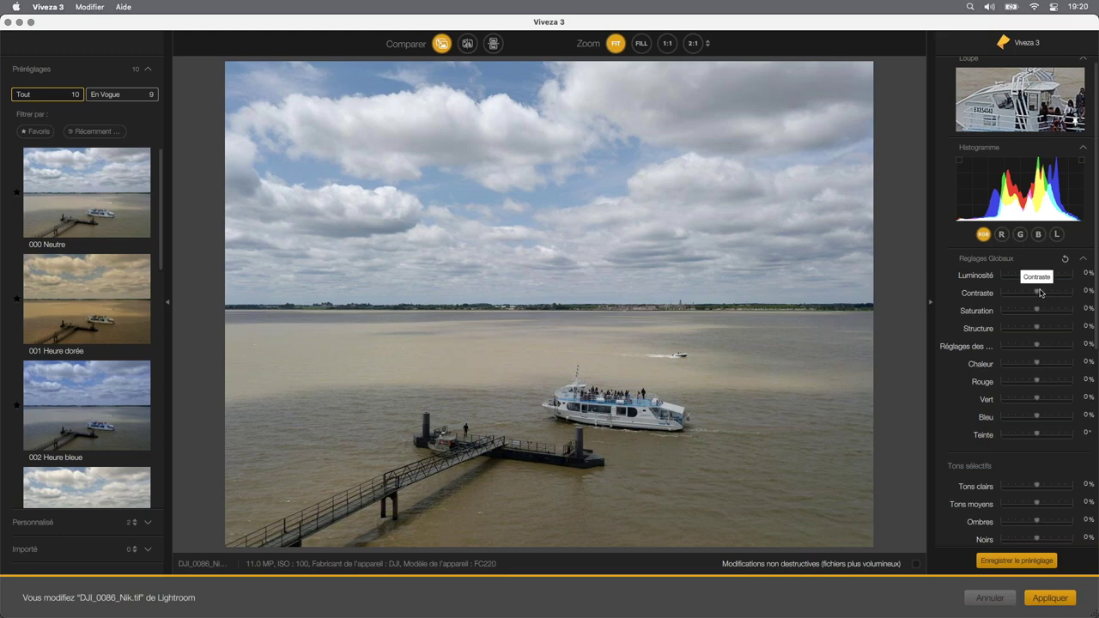
- Set Luminosité to -1% and settle Contraste at 24% in Réglages Globaux
{"action": "left_click_drag", "start_coordinate": [1038, 275], "coordinate": [1036, 277]}
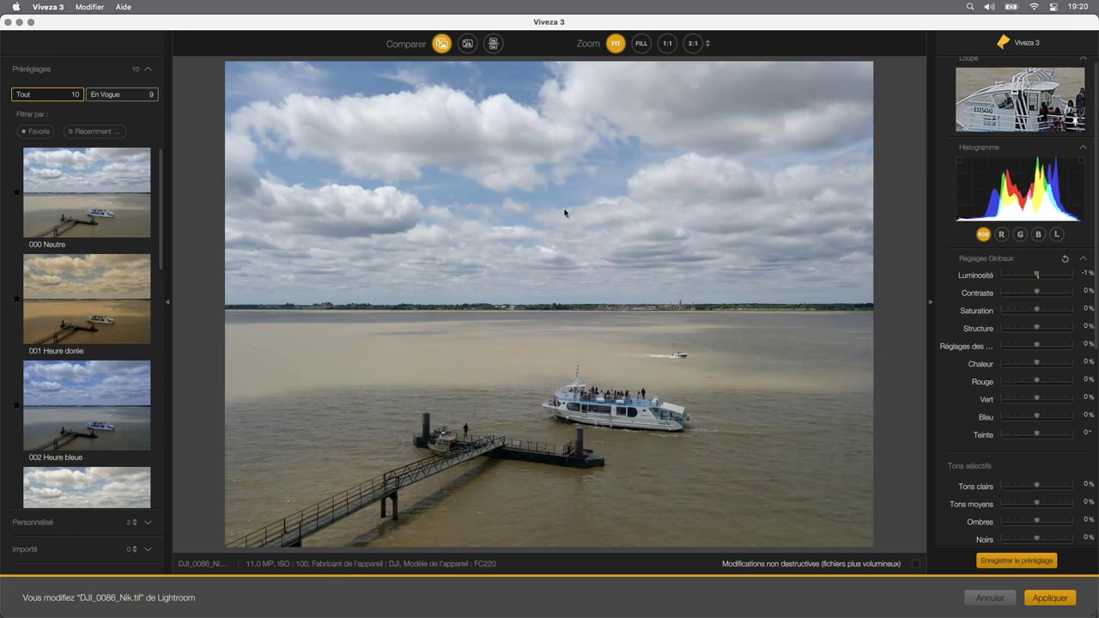
{"action": "scroll", "coordinate": [979, 350], "scroll_direction": "down", "scroll_amount": 3}
{"action": "scroll", "coordinate": [1023, 318], "scroll_direction": "down", "scroll_amount": 2}
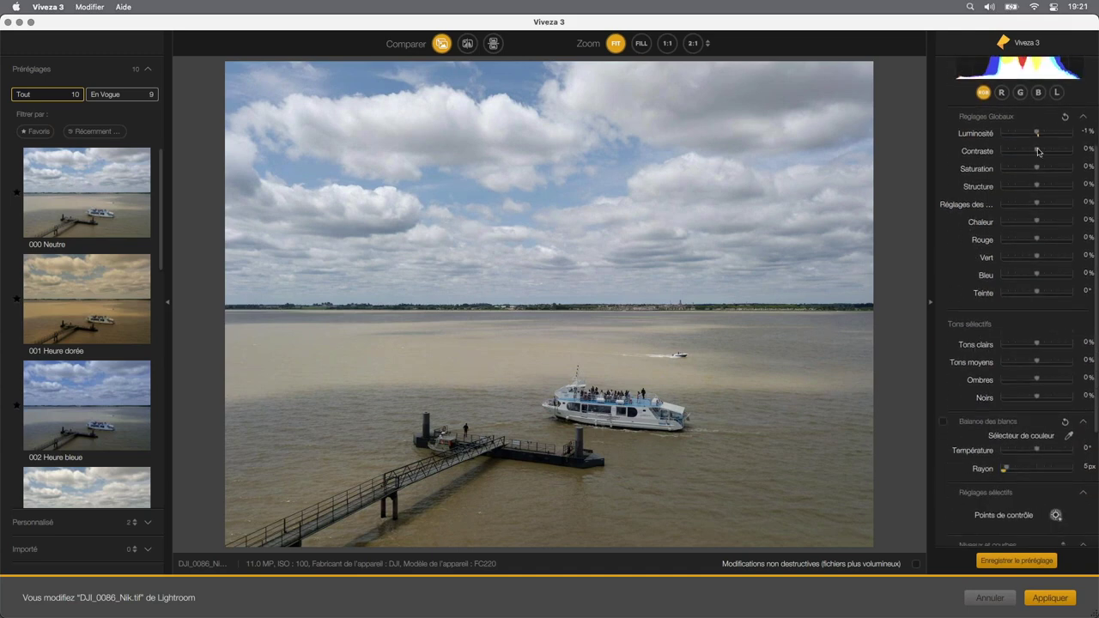
{"action": "mouse_move", "coordinate": [1037, 151]}
{"action": "left_mouse_down"}
{"action": "mouse_move", "coordinate": [1056, 152]}
{"action": "mouse_move", "coordinate": [1047, 154]}
{"action": "left_mouse_up"}
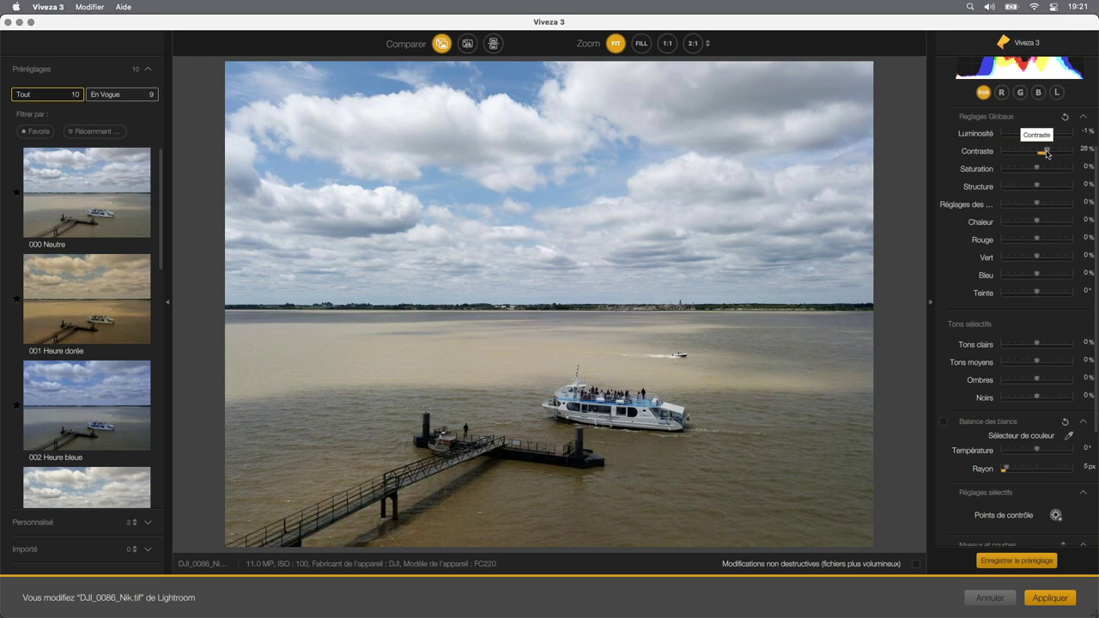
{"action": "left_click_drag", "start_coordinate": [1046, 153], "coordinate": [1047, 155]}
{"action": "left_click_drag", "start_coordinate": [1047, 154], "coordinate": [1051, 153]}
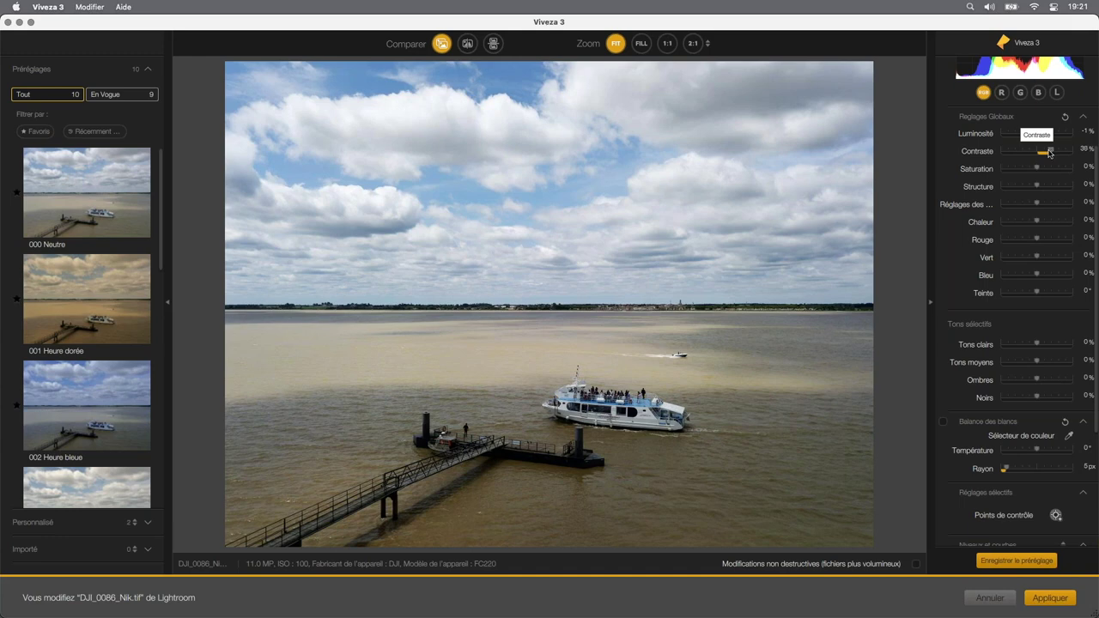
{"action": "left_click_drag", "start_coordinate": [1051, 153], "coordinate": [1017, 153]}
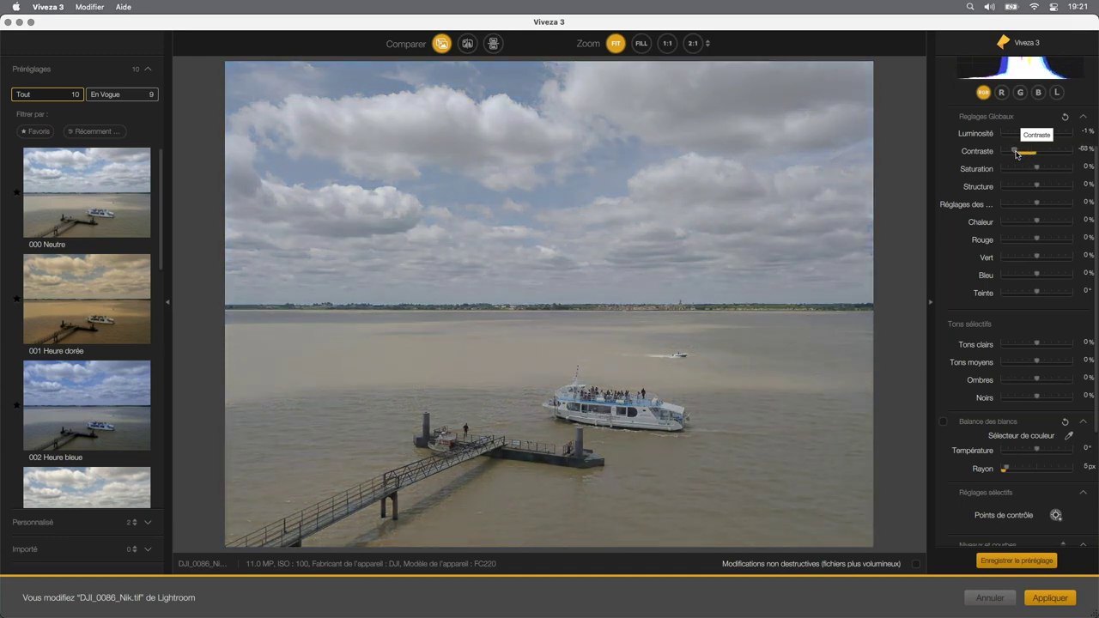
{"action": "left_click_drag", "start_coordinate": [1018, 153], "coordinate": [1045, 153]}
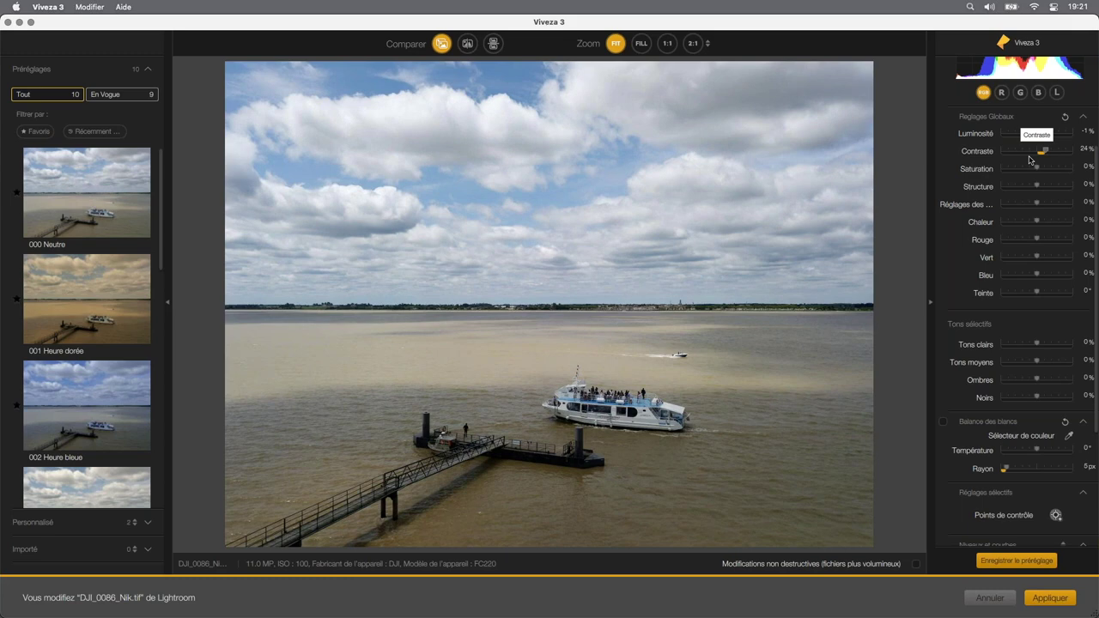
- Raise Saturation to 42% and Structure to 75% in Réglages Globaux
{"action": "left_click_drag", "start_coordinate": [1037, 169], "coordinate": [1047, 171]}
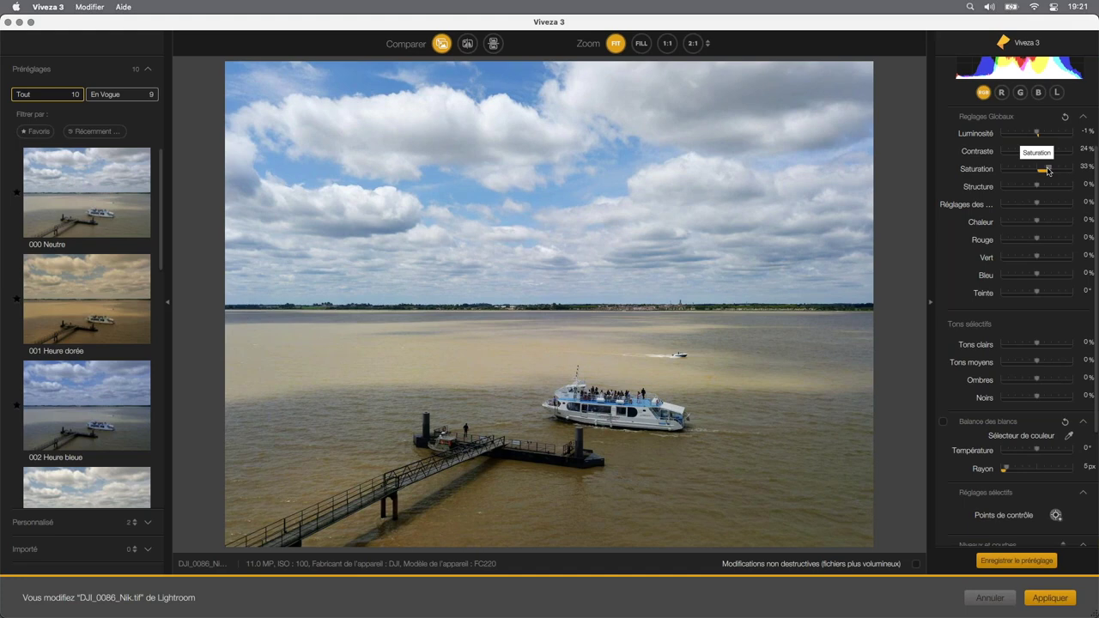
{"action": "left_click_drag", "start_coordinate": [1047, 171], "coordinate": [1051, 174]}
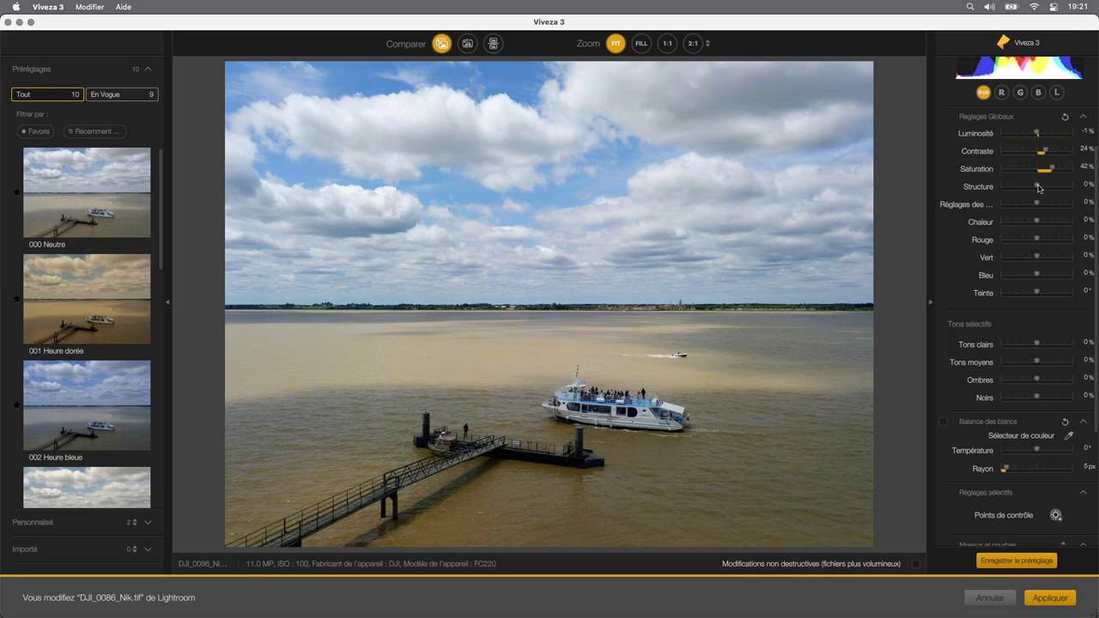
{"action": "left_click_drag", "start_coordinate": [1038, 188], "coordinate": [1062, 191]}
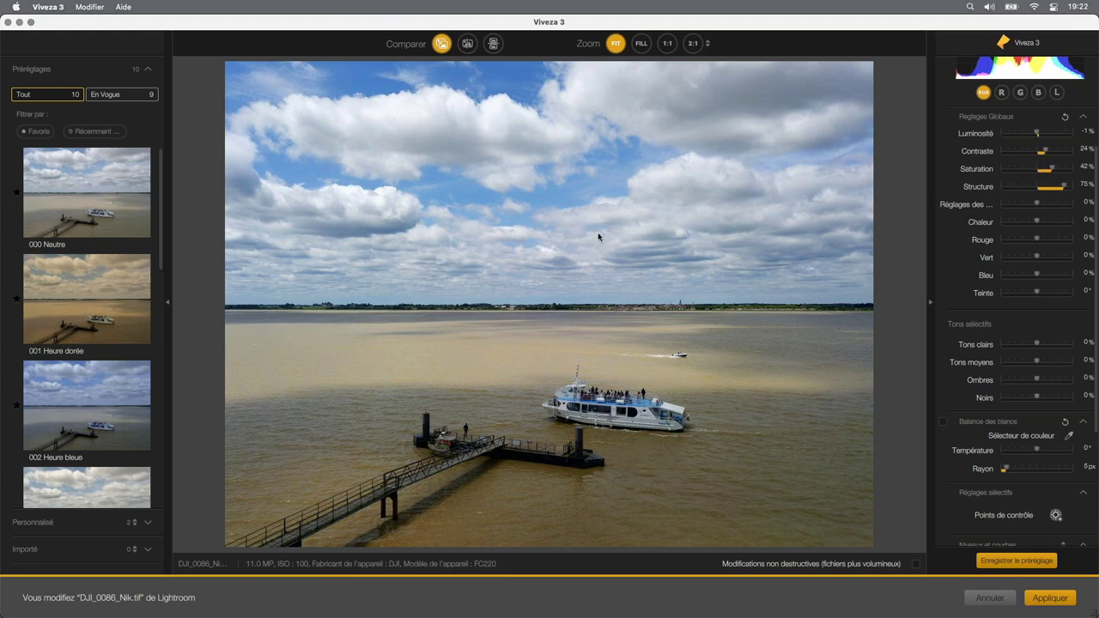
- In Tons sélectifs, set Tons clairs to -27% and Tons moyens to 19%
{"action": "scroll", "coordinate": [978, 341], "scroll_direction": "down", "scroll_amount": 5}
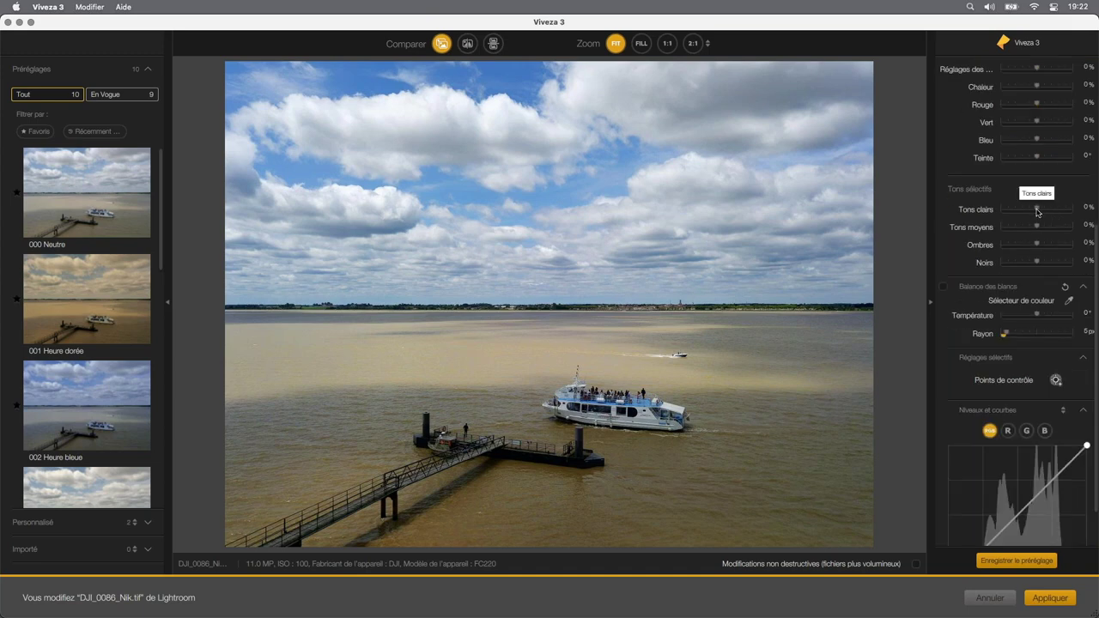
{"action": "left_click_drag", "start_coordinate": [1037, 211], "coordinate": [1025, 213]}
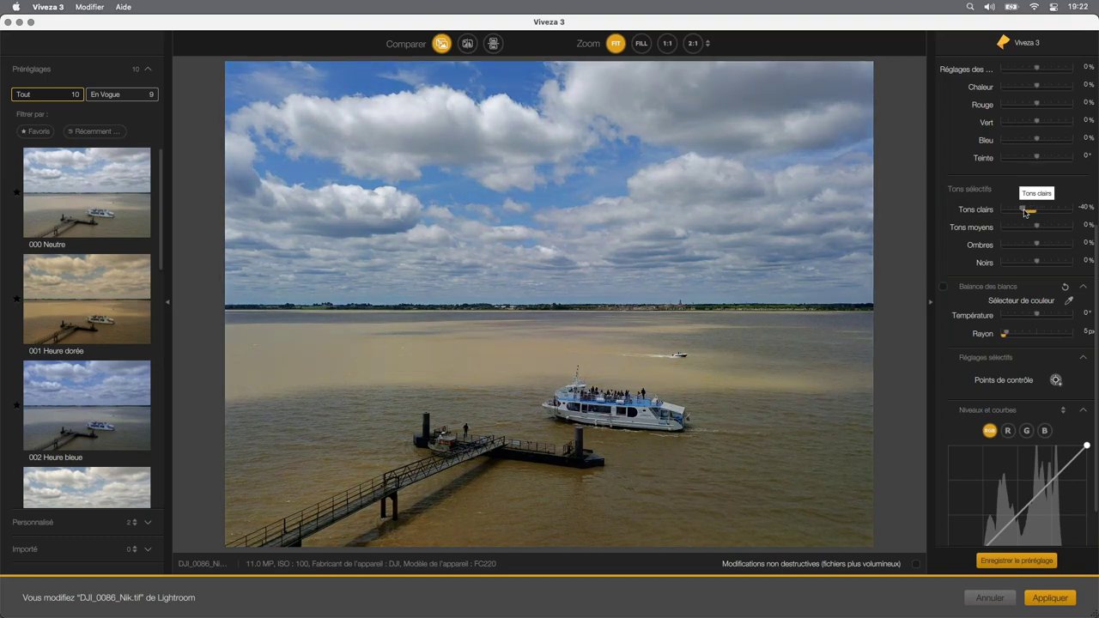
{"action": "left_click_drag", "start_coordinate": [1025, 213], "coordinate": [1027, 212]}
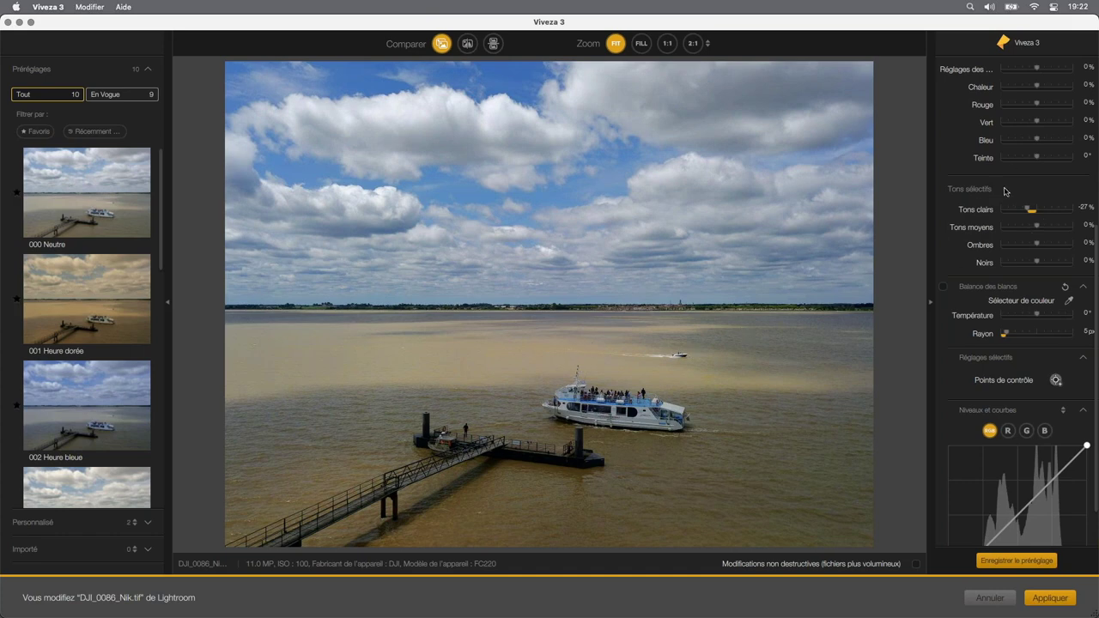
{"action": "left_click_drag", "start_coordinate": [1036, 228], "coordinate": [1050, 229]}
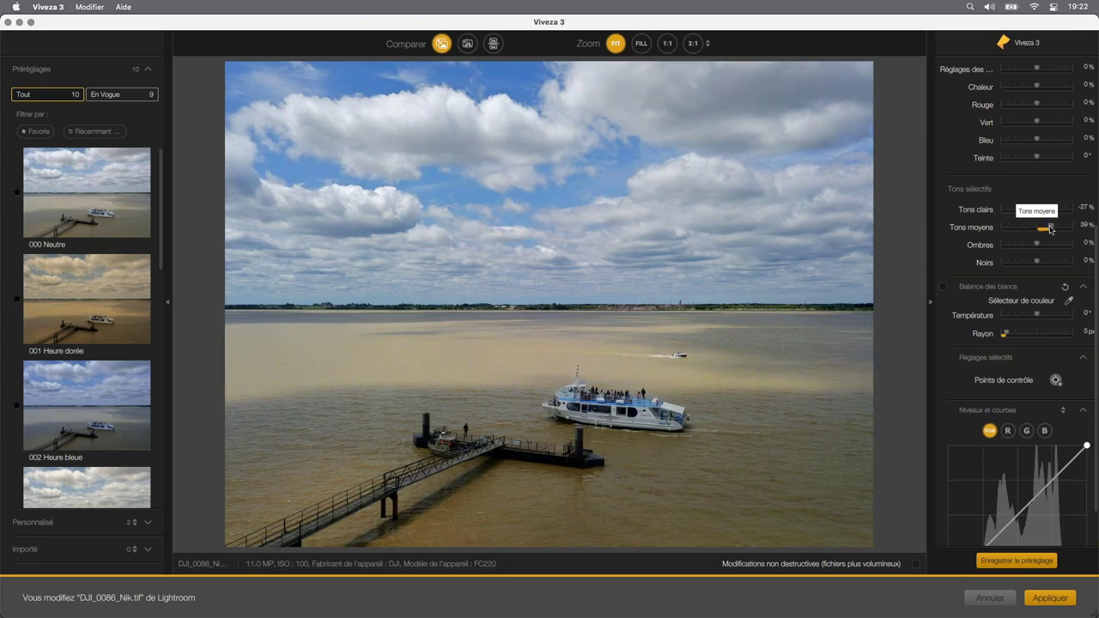
{"action": "left_click_drag", "start_coordinate": [1050, 229], "coordinate": [1042, 228]}
{"action": "scroll", "coordinate": [1052, 215], "scroll_direction": "up", "scroll_amount": 5}
{"action": "scroll", "coordinate": [1054, 192], "scroll_direction": "down", "scroll_amount": 2}
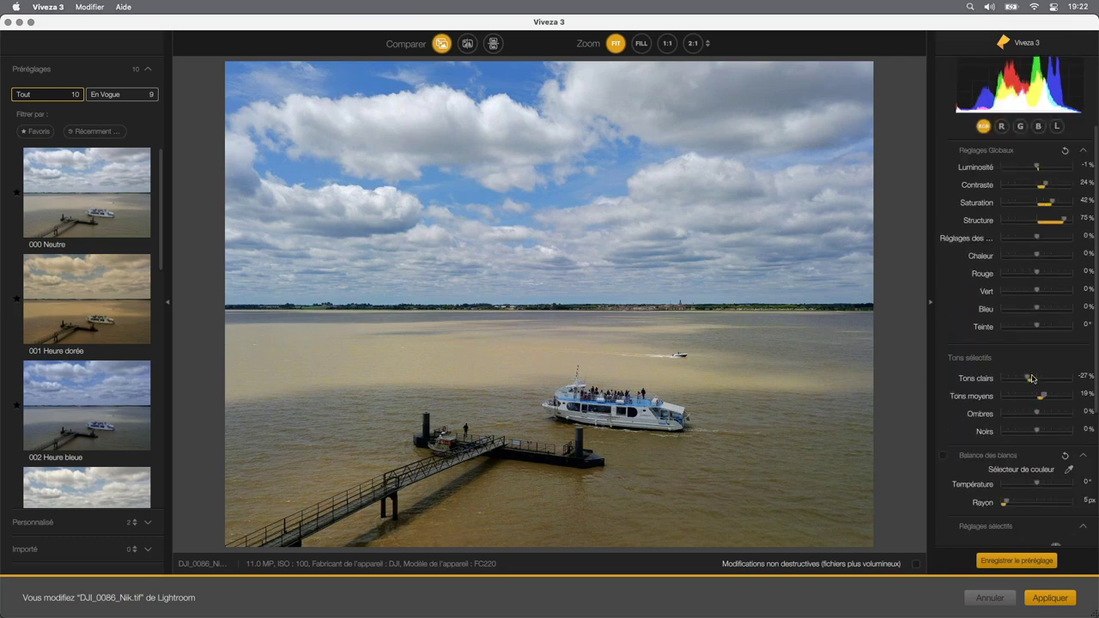
{"action": "scroll", "coordinate": [1048, 202], "scroll_direction": "down", "scroll_amount": 4}
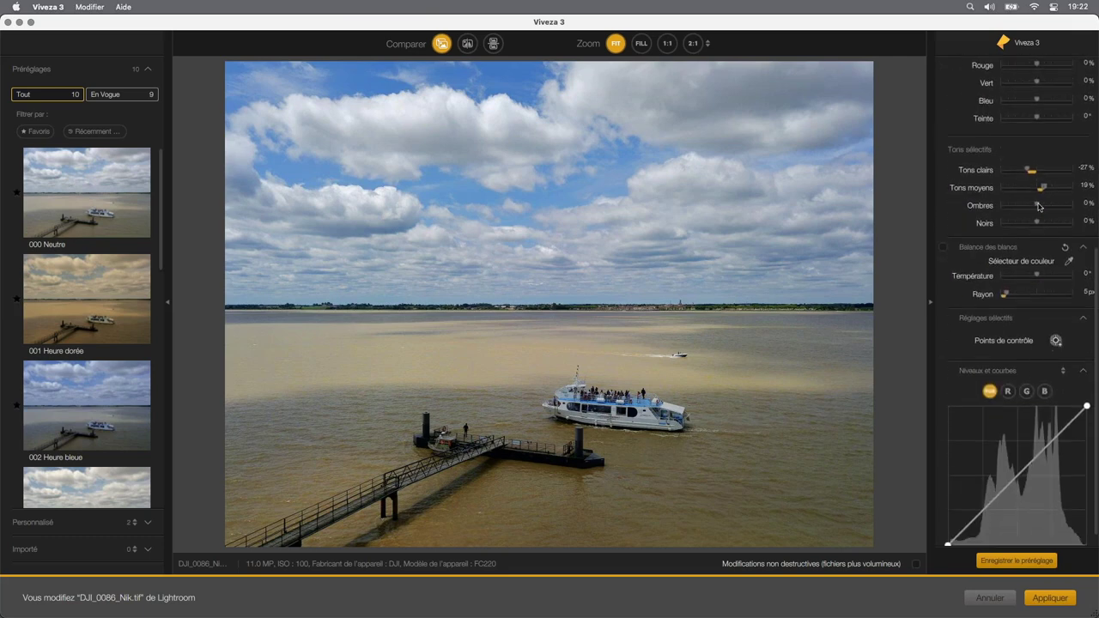
- Set Ombres to -22% and lift Noirs to 13%
{"action": "left_click_drag", "start_coordinate": [1036, 205], "coordinate": [1032, 205]}
{"action": "left_click_drag", "start_coordinate": [1037, 209], "coordinate": [1027, 211]}
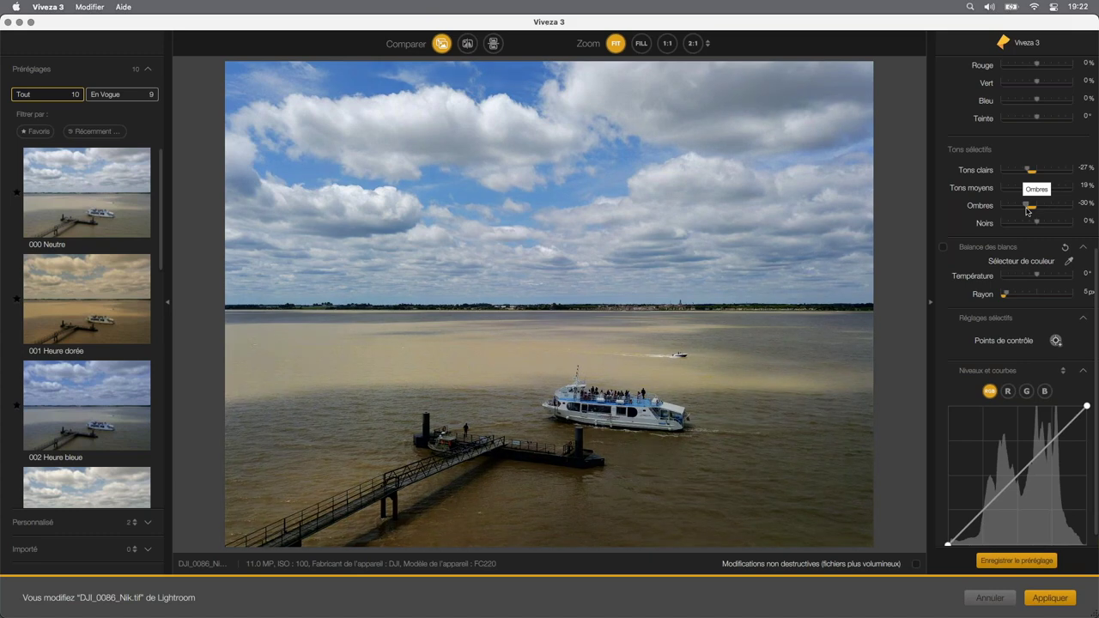
{"action": "left_click_drag", "start_coordinate": [1027, 211], "coordinate": [1030, 213]}
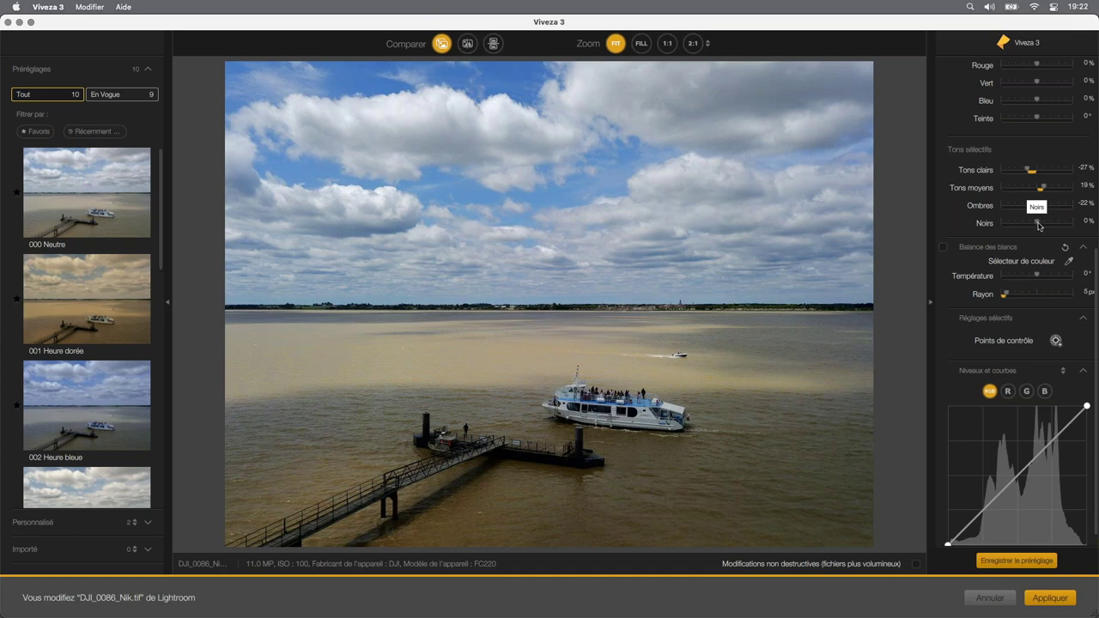
{"action": "left_click_drag", "start_coordinate": [1038, 225], "coordinate": [1031, 225]}
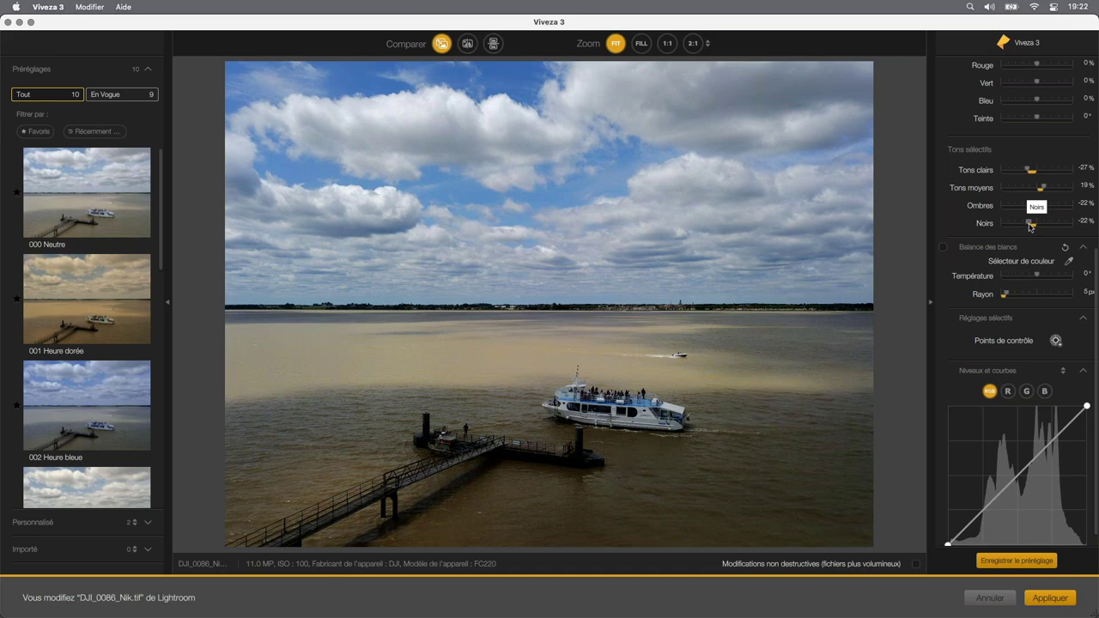
{"action": "left_click_drag", "start_coordinate": [1031, 226], "coordinate": [1042, 226]}
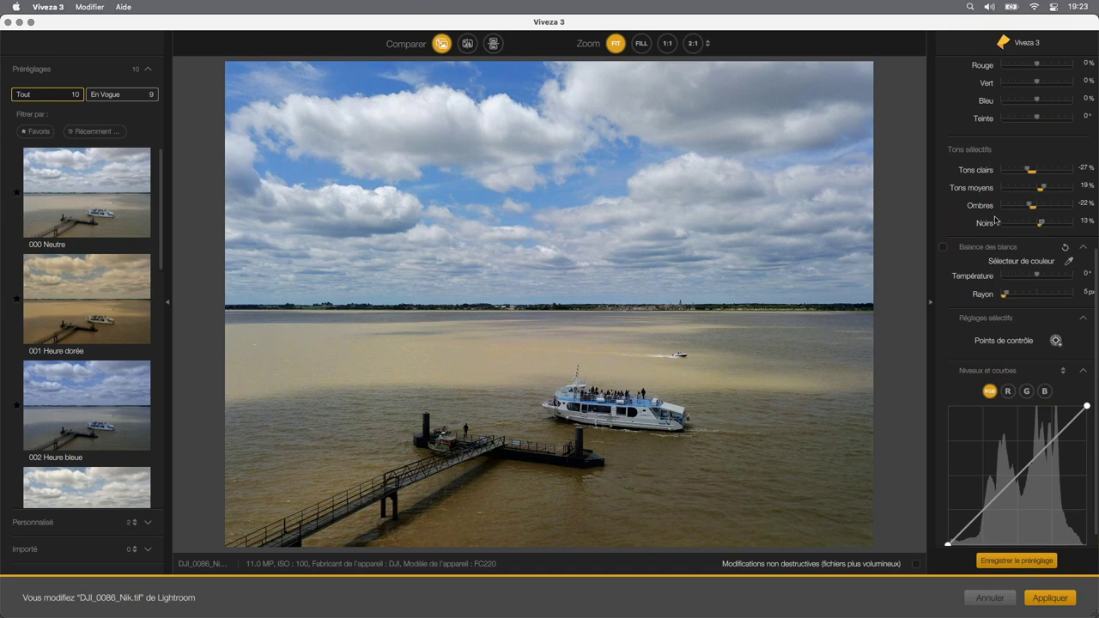
{"action": "scroll", "coordinate": [992, 193], "scroll_direction": "down", "scroll_amount": 1}
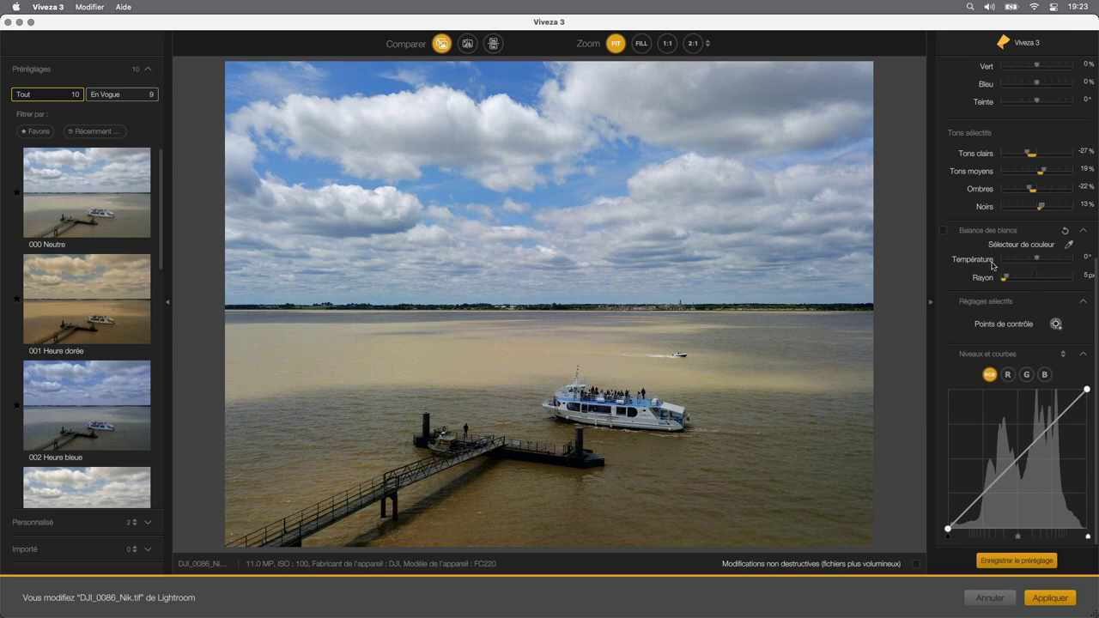
{"action": "scroll", "coordinate": [991, 262], "scroll_direction": "up", "scroll_amount": 5}
{"action": "scroll", "coordinate": [992, 262], "scroll_direction": "up", "scroll_amount": 2}
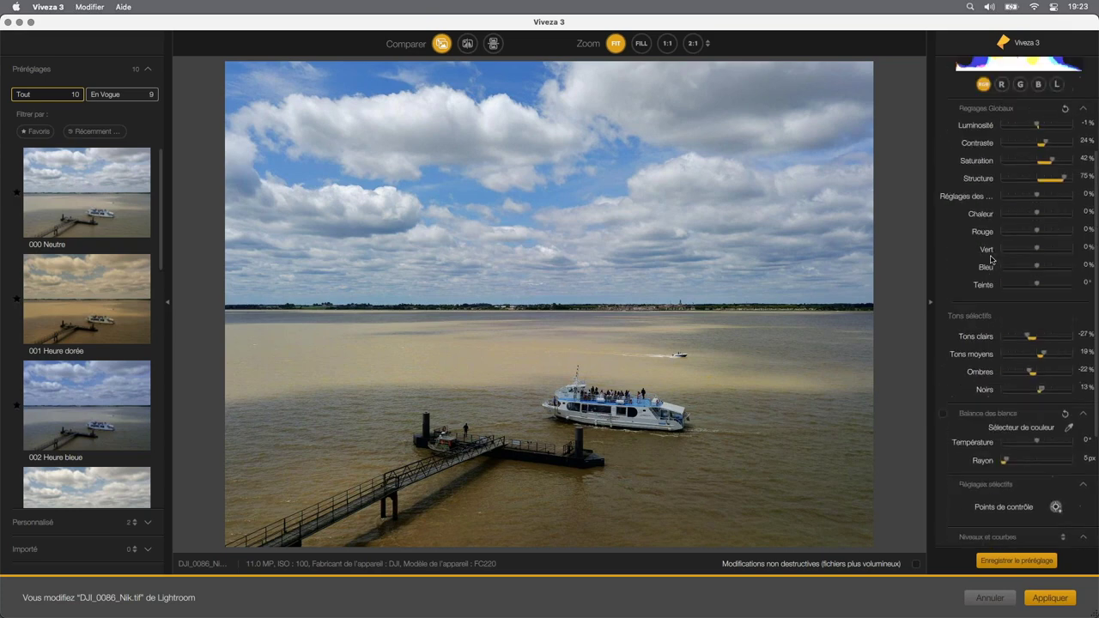
{"action": "scroll", "coordinate": [990, 259], "scroll_direction": "down", "scroll_amount": 3}
{"action": "scroll", "coordinate": [990, 260], "scroll_direction": "up", "scroll_amount": 5}
{"action": "scroll", "coordinate": [1022, 256], "scroll_direction": "up", "scroll_amount": 4}
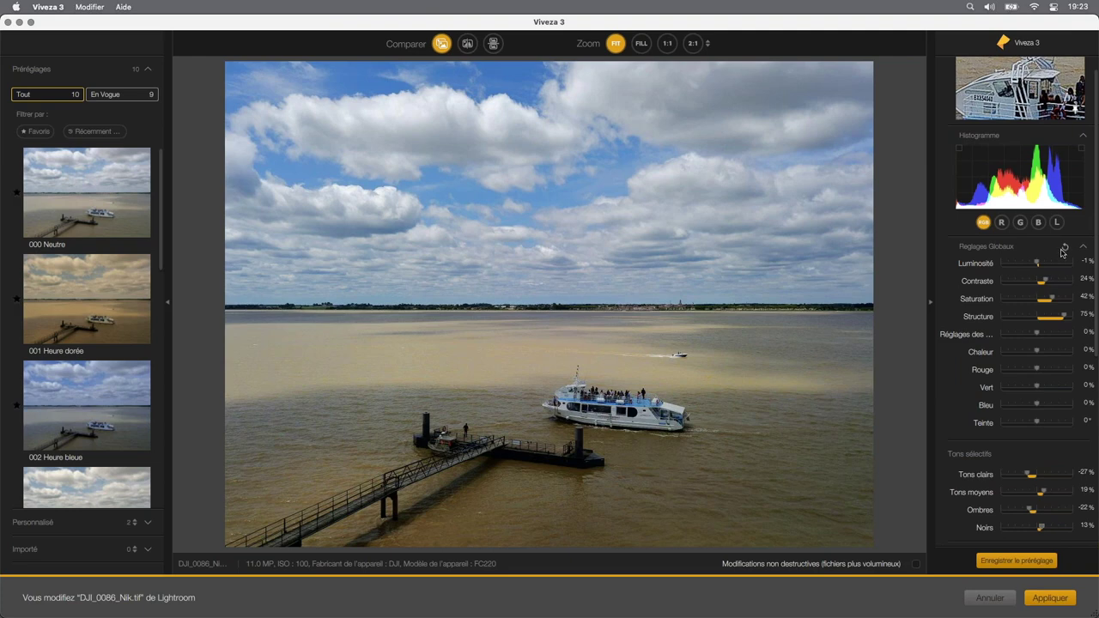
- Reset the Réglages Globaux sliders so Tons clairs, Tons moyens, Ombres and Noirs return to 0%
{"action": "left_click", "coordinate": [1064, 249]}
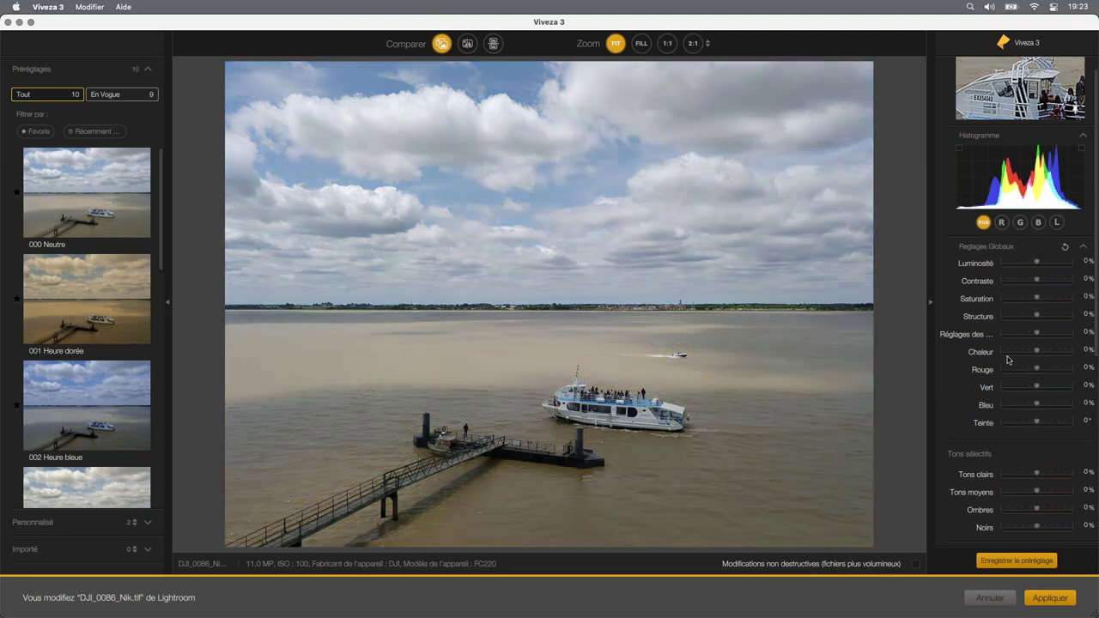
{"action": "scroll", "coordinate": [1009, 361], "scroll_direction": "down", "scroll_amount": 3}
{"action": "scroll", "coordinate": [1009, 360], "scroll_direction": "down", "scroll_amount": 3}
{"action": "scroll", "coordinate": [1009, 360], "scroll_direction": "down", "scroll_amount": 2}
{"action": "scroll", "coordinate": [1008, 361], "scroll_direction": "down", "scroll_amount": 2}
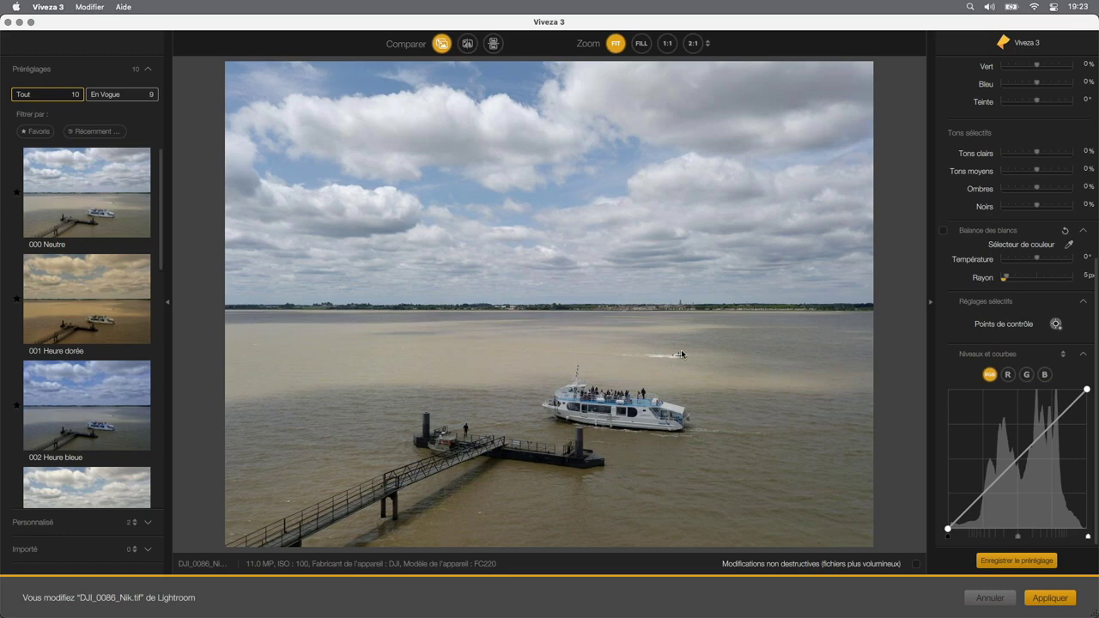
- Enable Balance des blancs with a 21 px Rayon and arm the Sélecteur de couleur eyedropper
{"action": "left_click", "coordinate": [944, 231]}
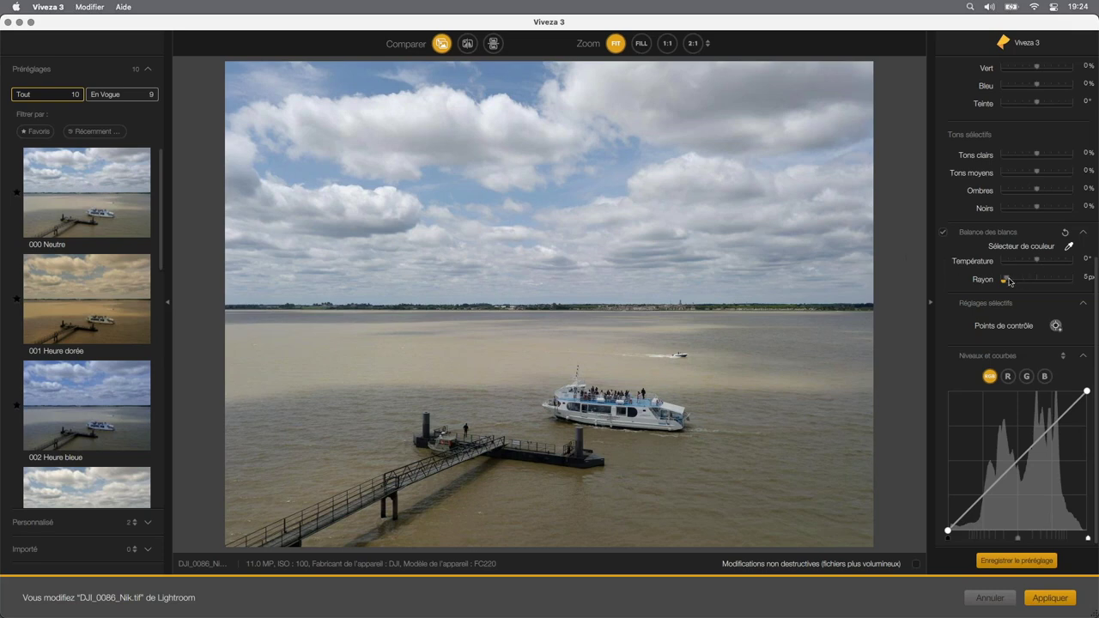
{"action": "left_click_drag", "start_coordinate": [1009, 282], "coordinate": [1072, 280]}
{"action": "left_click", "coordinate": [1068, 248]}
{"action": "left_click_drag", "start_coordinate": [1073, 278], "coordinate": [1031, 280]}
{"action": "left_click", "coordinate": [1070, 247]}
- Sample the white boat hull as neutral, then warm Température to 5°
{"action": "left_click", "coordinate": [643, 420]}
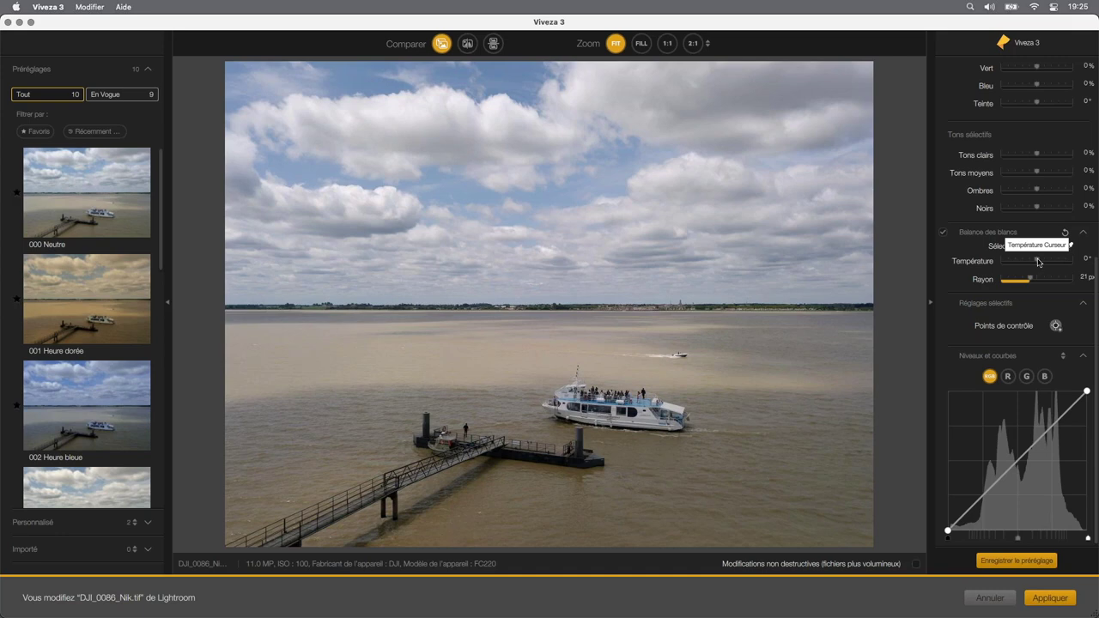
{"action": "left_click_drag", "start_coordinate": [1040, 261], "coordinate": [1039, 264]}
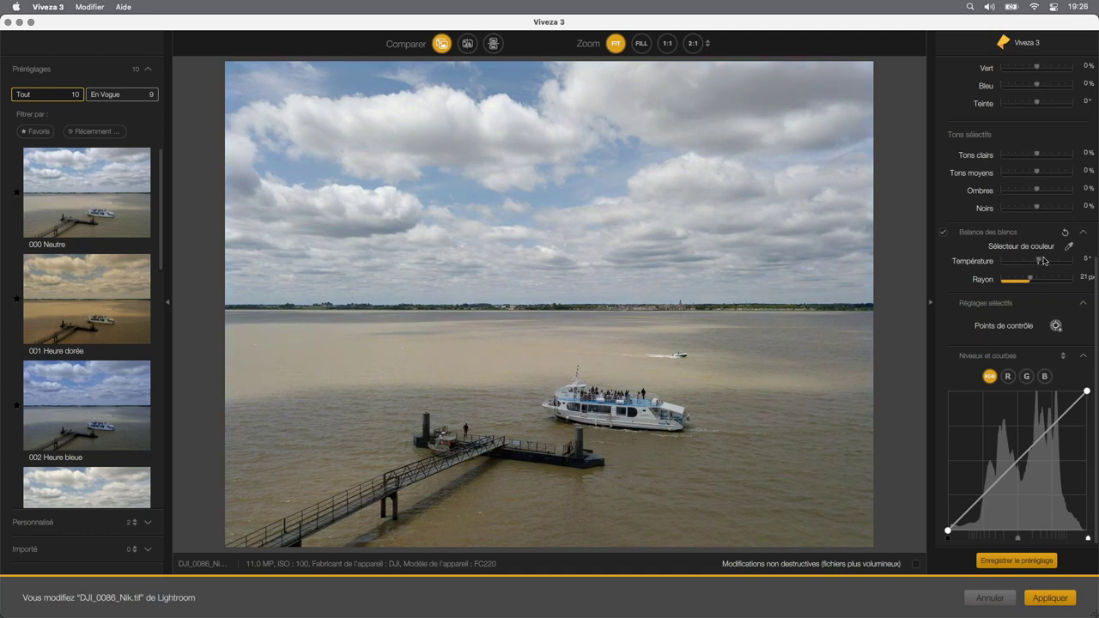
{"action": "scroll", "coordinate": [973, 276], "scroll_direction": "up", "scroll_amount": 2}
{"action": "scroll", "coordinate": [973, 276], "scroll_direction": "up", "scroll_amount": 4}
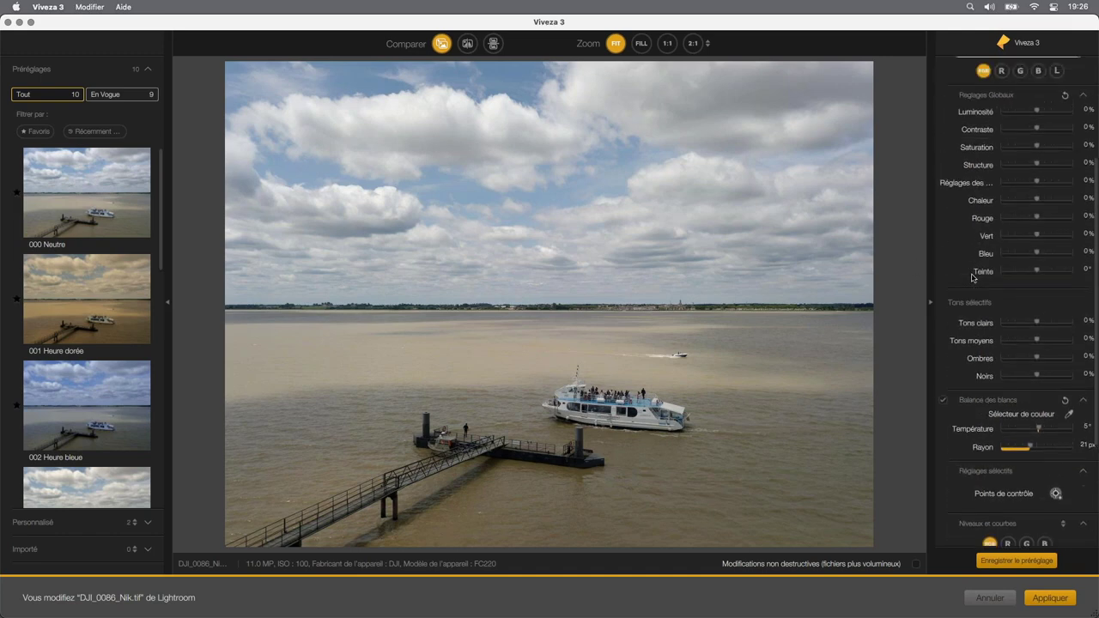
{"action": "scroll", "coordinate": [973, 276], "scroll_direction": "up", "scroll_amount": 1}
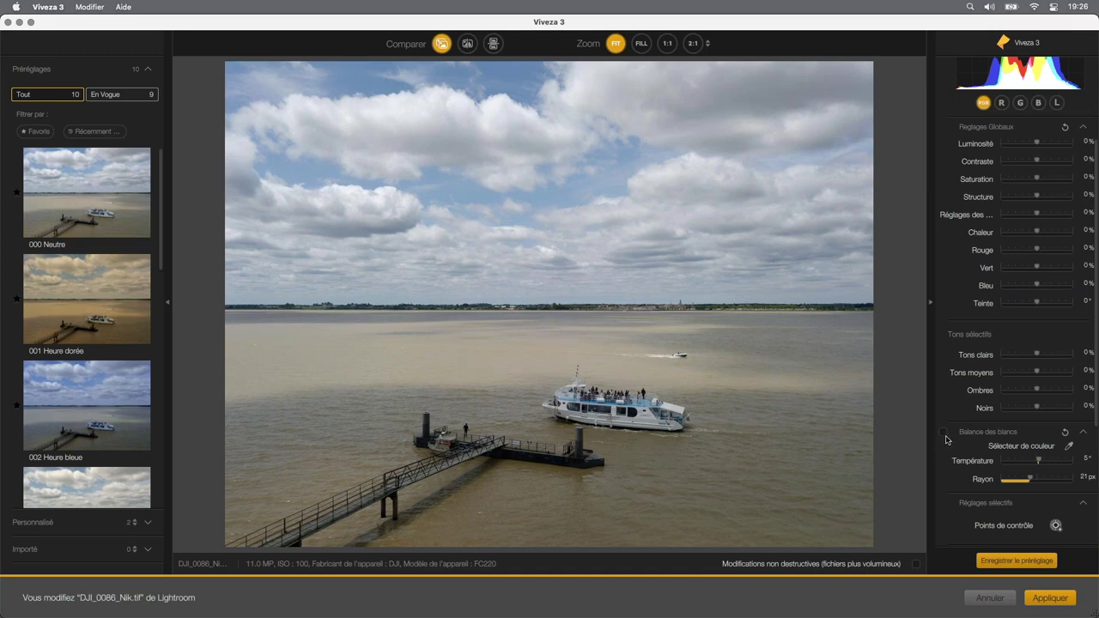
- Collapse Balance des blancs; set Luminosité -4%, Contraste 47%, Saturation 15%, Structure 16%, Chaleur -1%
{"action": "left_click", "coordinate": [947, 440]}
{"action": "left_click", "coordinate": [947, 437]}
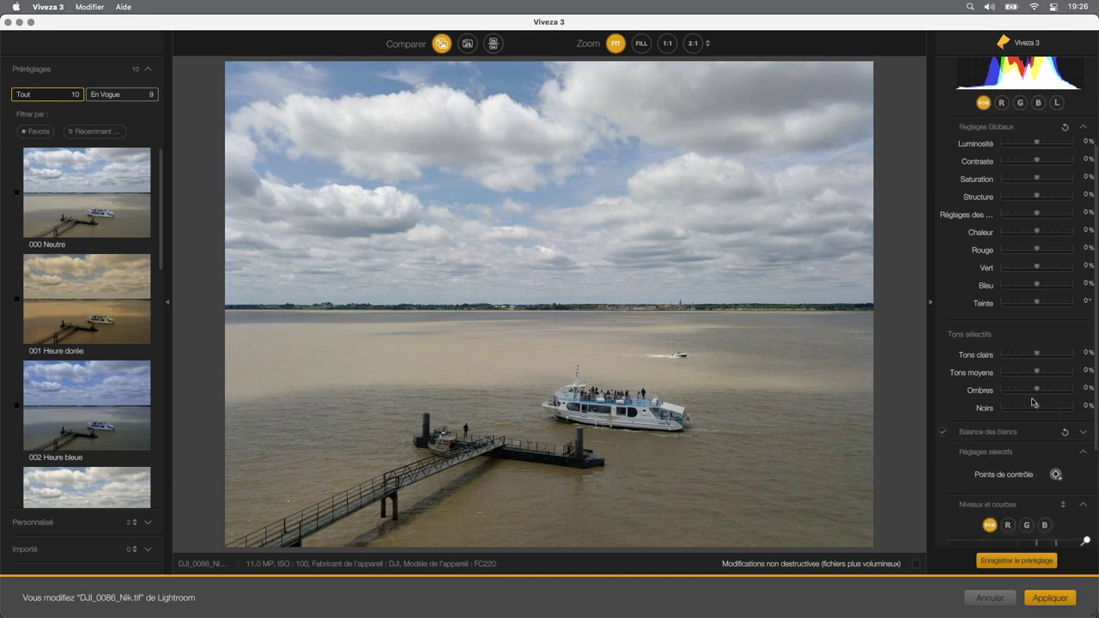
{"action": "scroll", "coordinate": [1039, 257], "scroll_direction": "up", "scroll_amount": 2}
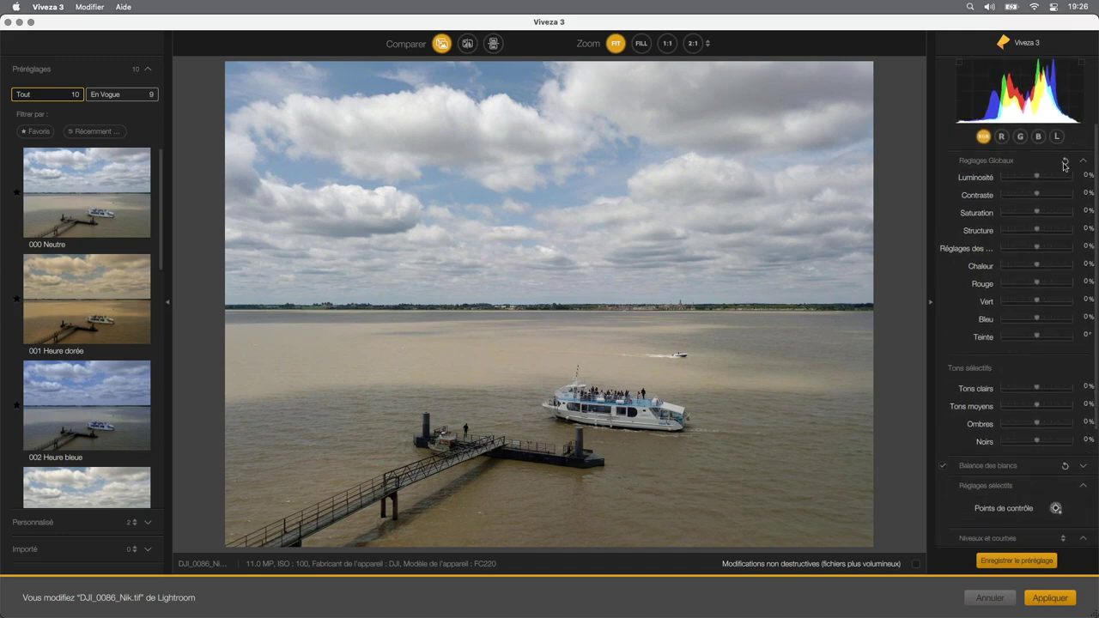
{"action": "left_click_drag", "start_coordinate": [1038, 179], "coordinate": [1035, 181]}
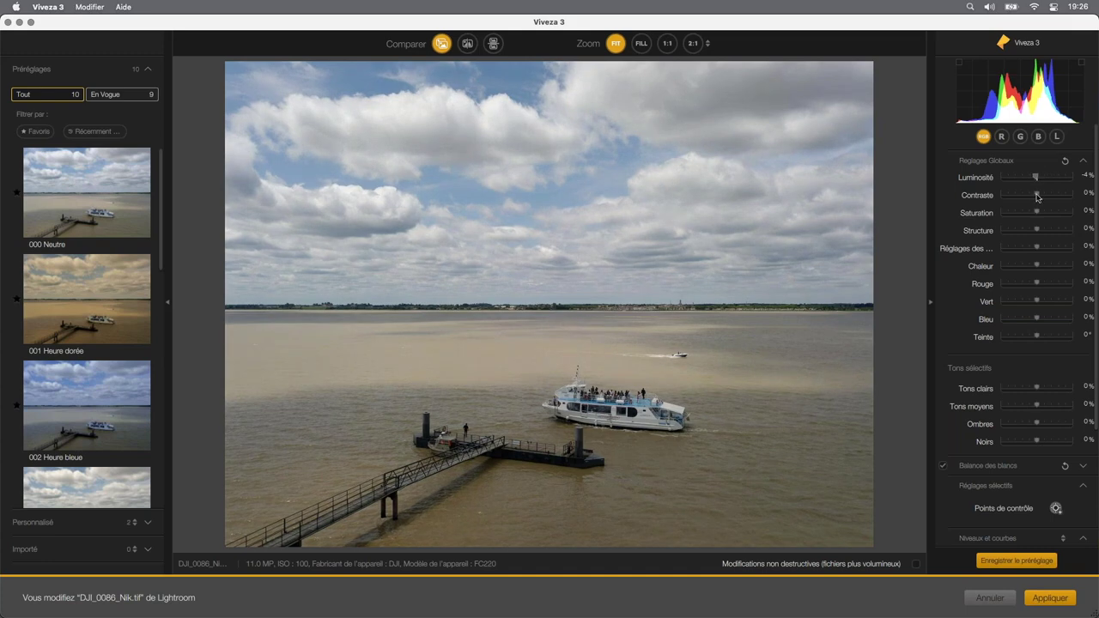
{"action": "mouse_move", "coordinate": [1037, 194]}
{"action": "left_mouse_down"}
{"action": "mouse_move", "coordinate": [1054, 196]}
{"action": "mouse_move", "coordinate": [1041, 234]}
{"action": "left_mouse_up"}
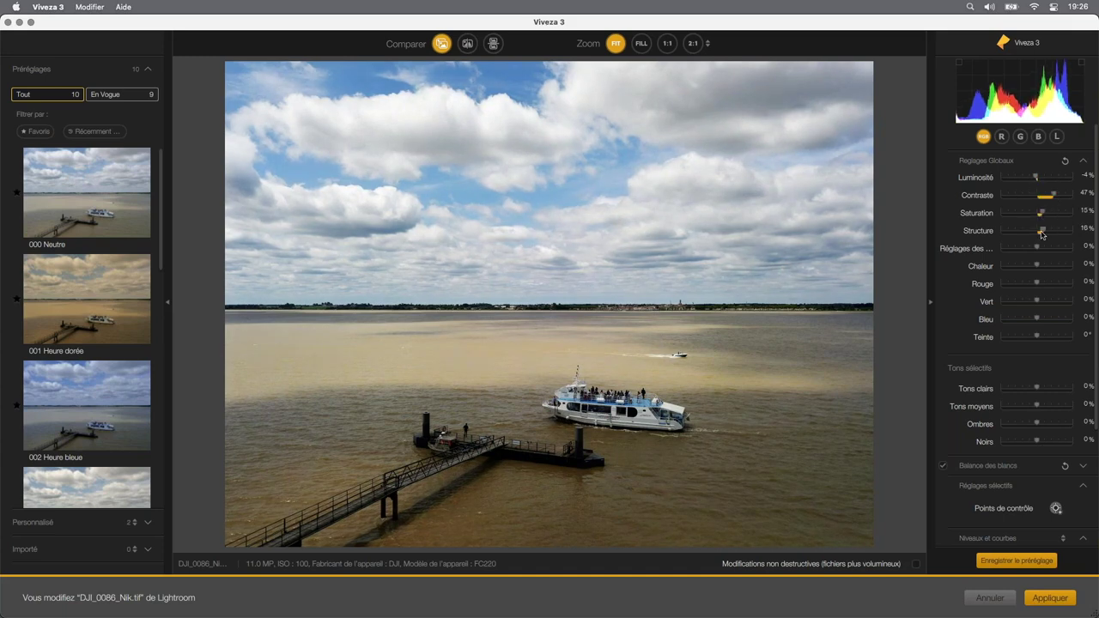
{"action": "scroll", "coordinate": [1036, 334], "scroll_direction": "down", "scroll_amount": 3}
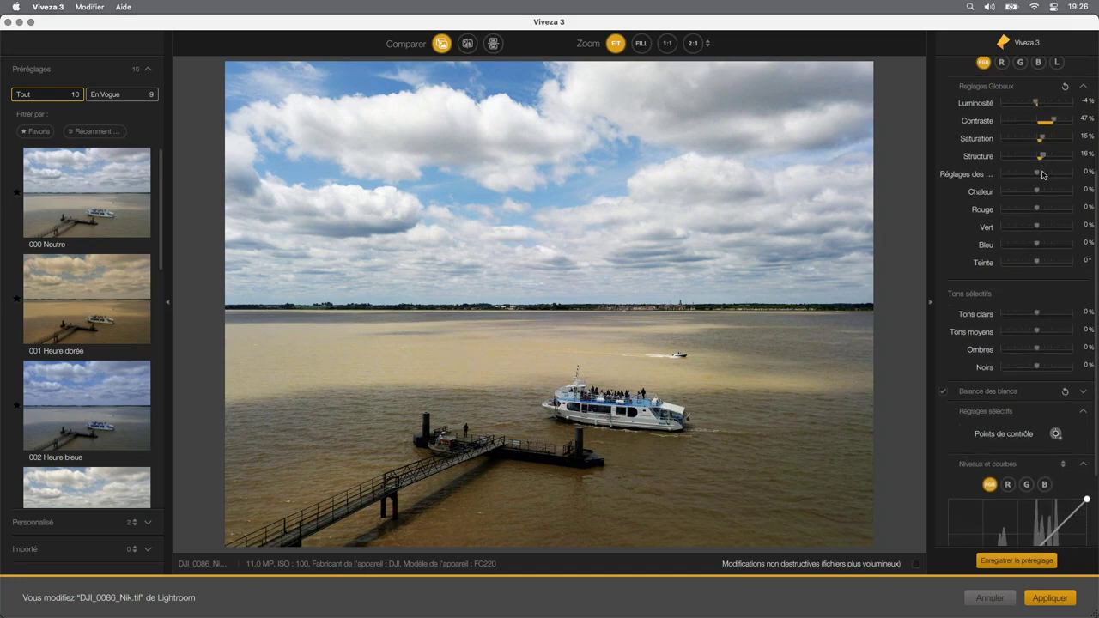
{"action": "left_click_drag", "start_coordinate": [1036, 192], "coordinate": [1034, 194]}
{"action": "scroll", "coordinate": [1035, 192], "scroll_direction": "down", "scroll_amount": 3}
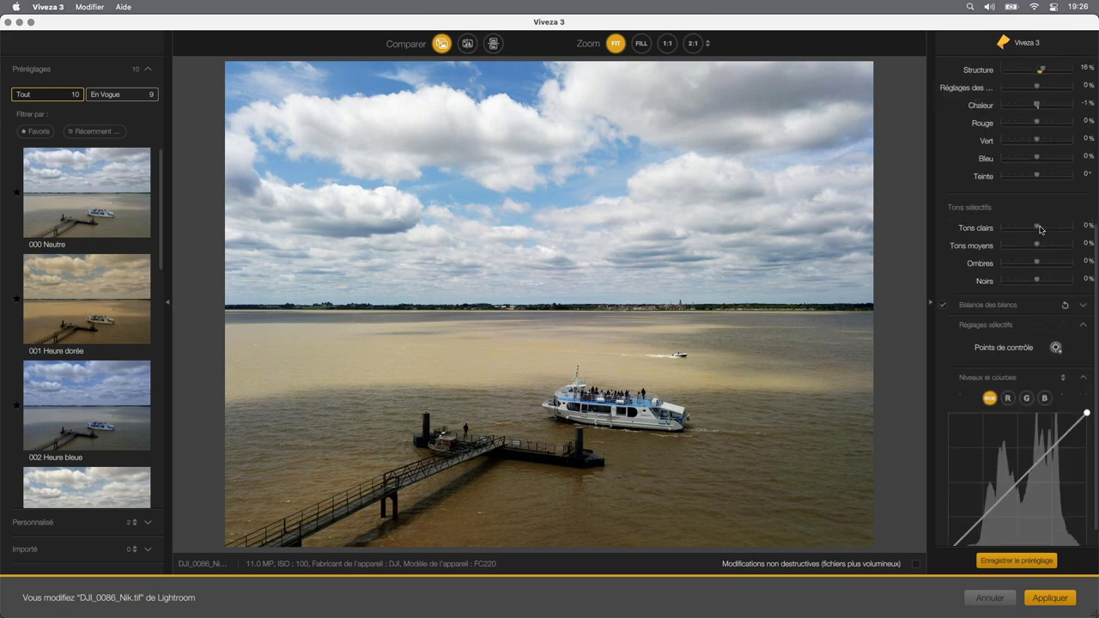
{"action": "scroll", "coordinate": [1034, 193], "scroll_direction": "down", "scroll_amount": 2}
- Set Tons clairs to -25%, Tons moyens to 16% and Ombres to 24%
{"action": "left_click", "coordinate": [1039, 206]}
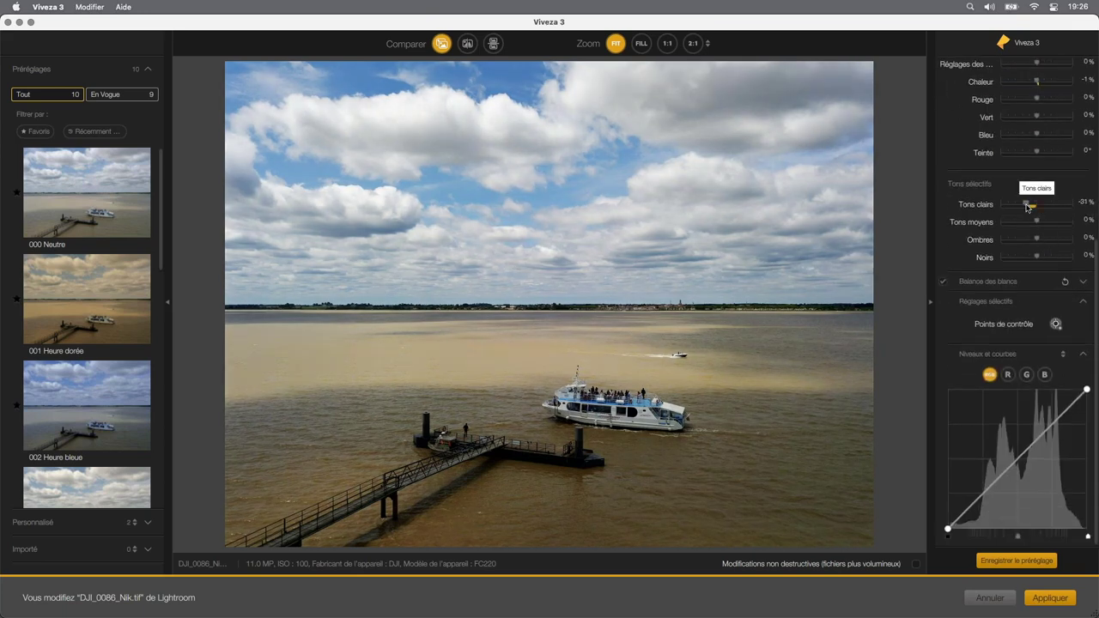
{"action": "left_click_drag", "start_coordinate": [1028, 207], "coordinate": [1030, 206]}
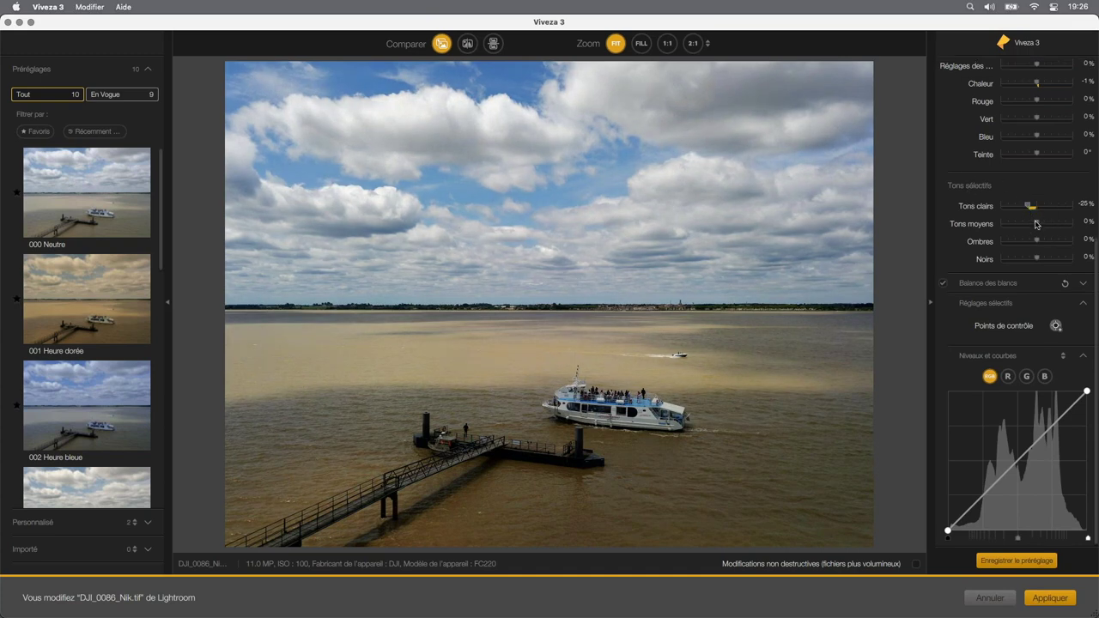
{"action": "left_click_drag", "start_coordinate": [1036, 224], "coordinate": [1045, 243]}
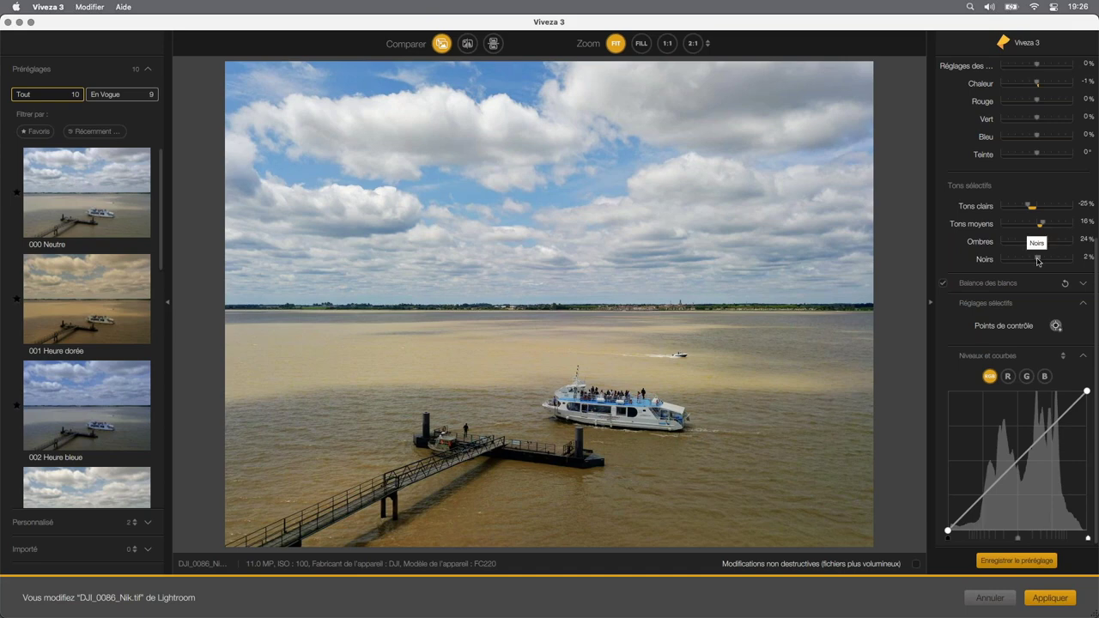
{"action": "left_click_drag", "start_coordinate": [1037, 261], "coordinate": [1038, 261]}
{"action": "scroll", "coordinate": [994, 423], "scroll_direction": "down", "scroll_amount": 1}
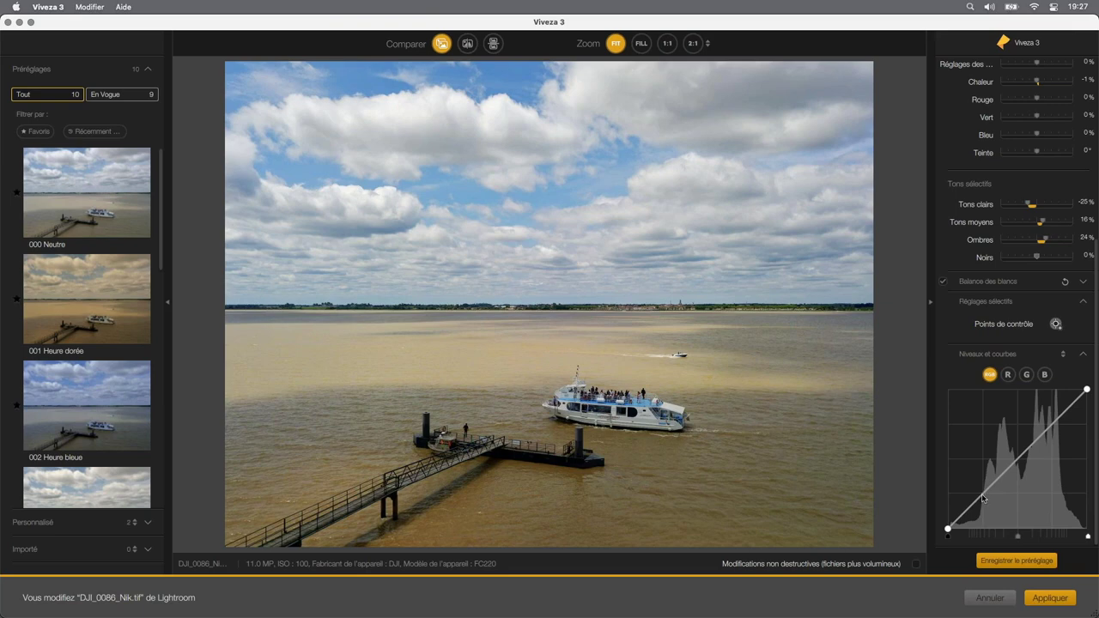
- Add shadow, highlight and midtone points to the RGB curve, shaping a gentle S-curve
{"action": "left_click", "coordinate": [983, 498]}
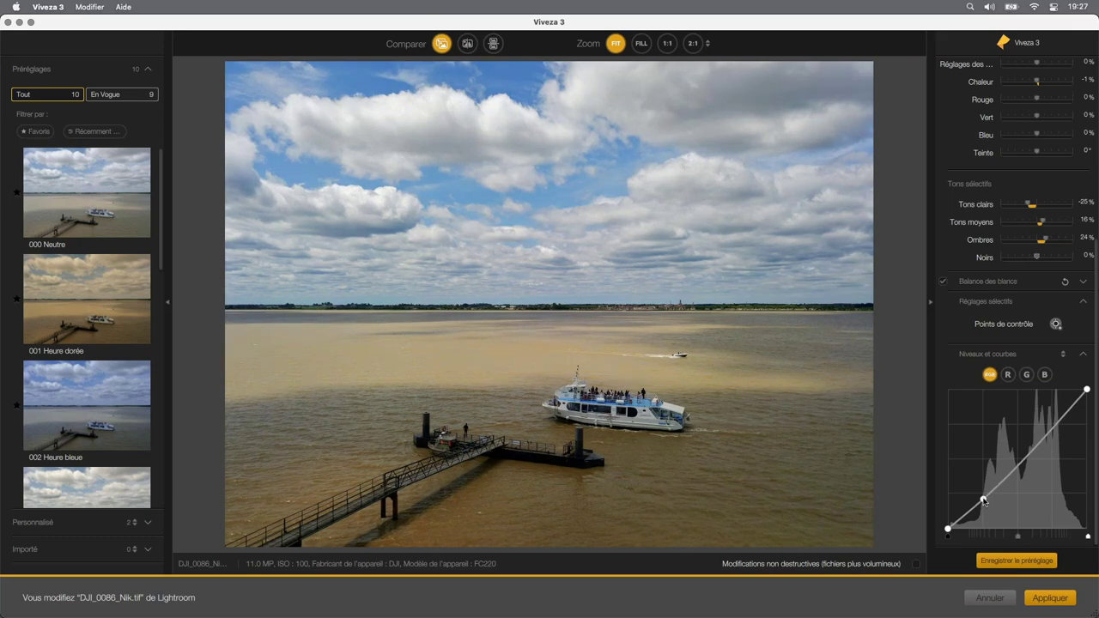
{"action": "left_click", "coordinate": [1054, 427]}
{"action": "left_click_drag", "start_coordinate": [1055, 427], "coordinate": [1055, 416]}
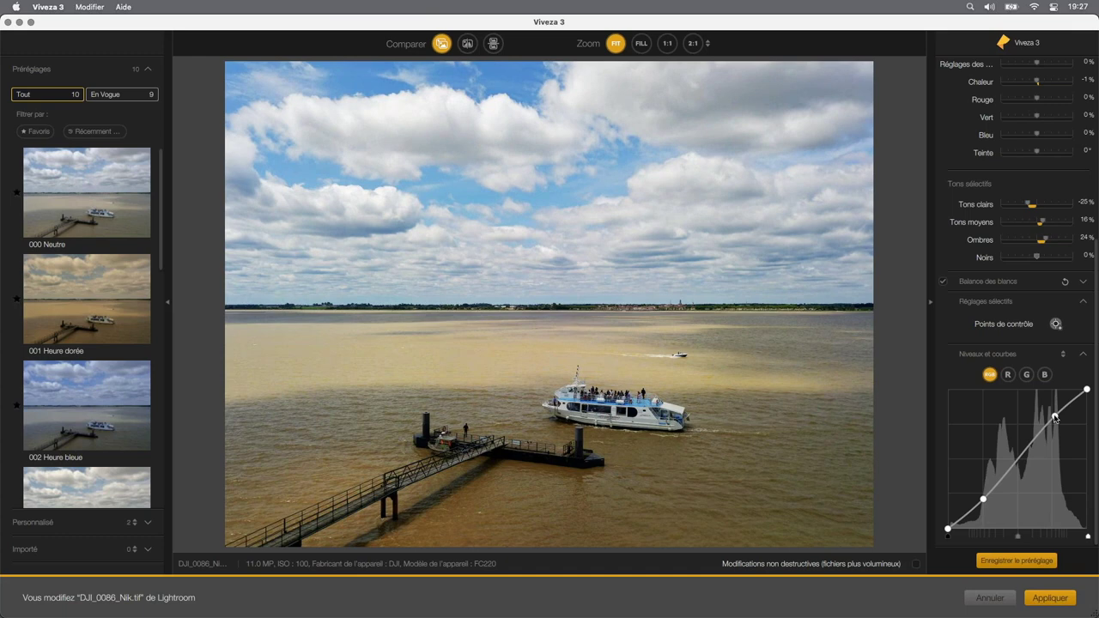
{"action": "left_click", "coordinate": [1019, 462]}
{"action": "left_click_drag", "start_coordinate": [1019, 461], "coordinate": [1019, 464]}
{"action": "left_click_drag", "start_coordinate": [1019, 464], "coordinate": [1018, 458]}
{"action": "left_click", "coordinate": [440, 45]}
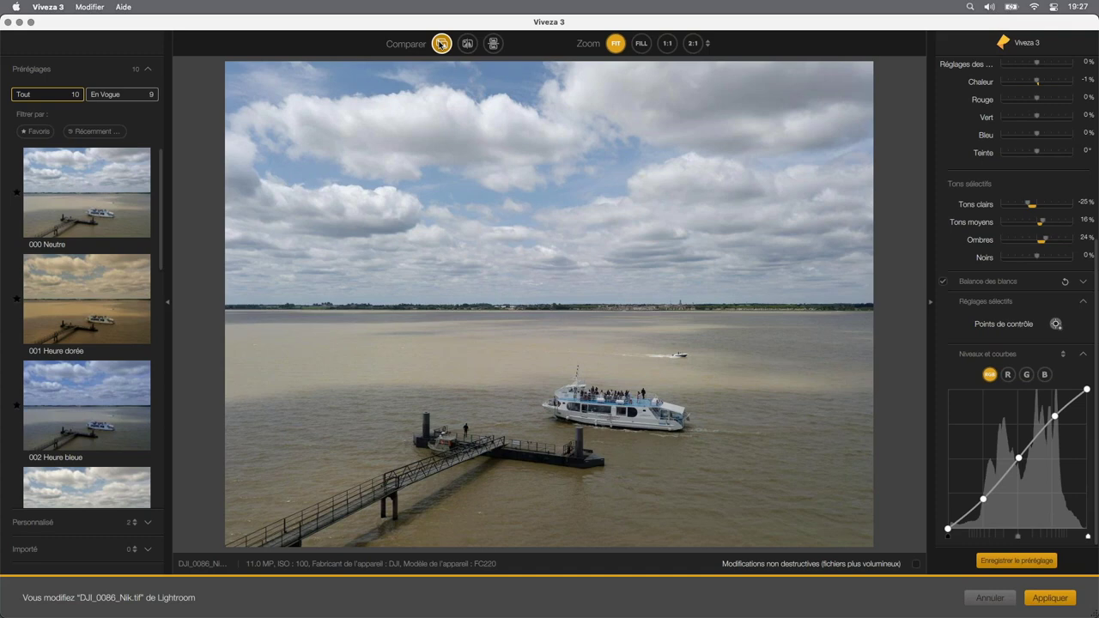
{"action": "left_click", "coordinate": [441, 44]}
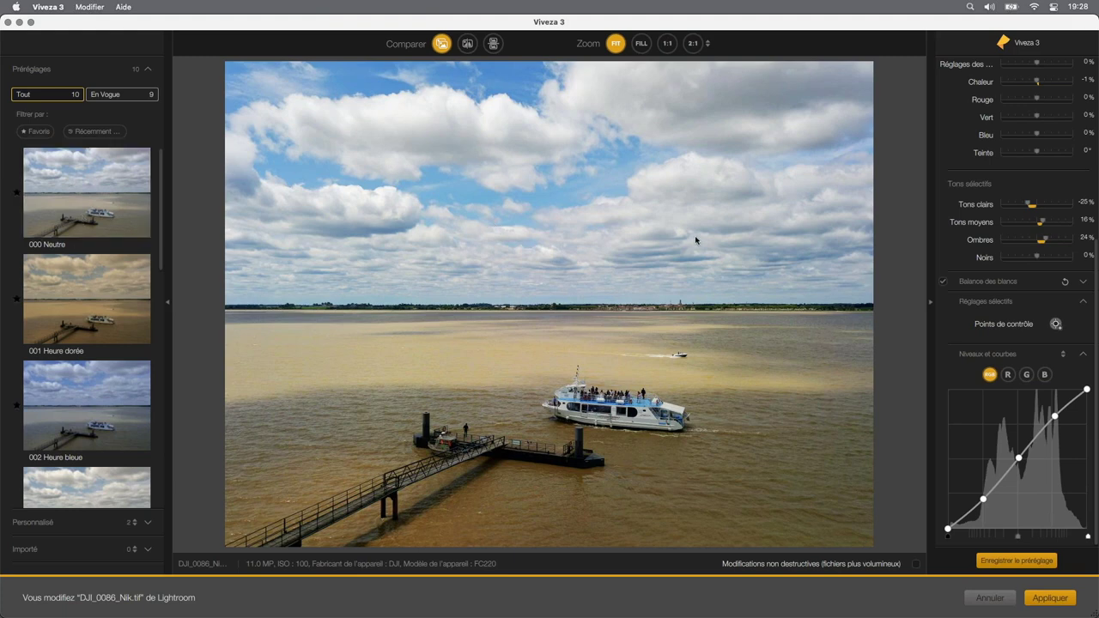
{"action": "scroll", "coordinate": [1010, 247], "scroll_direction": "up", "scroll_amount": 5}
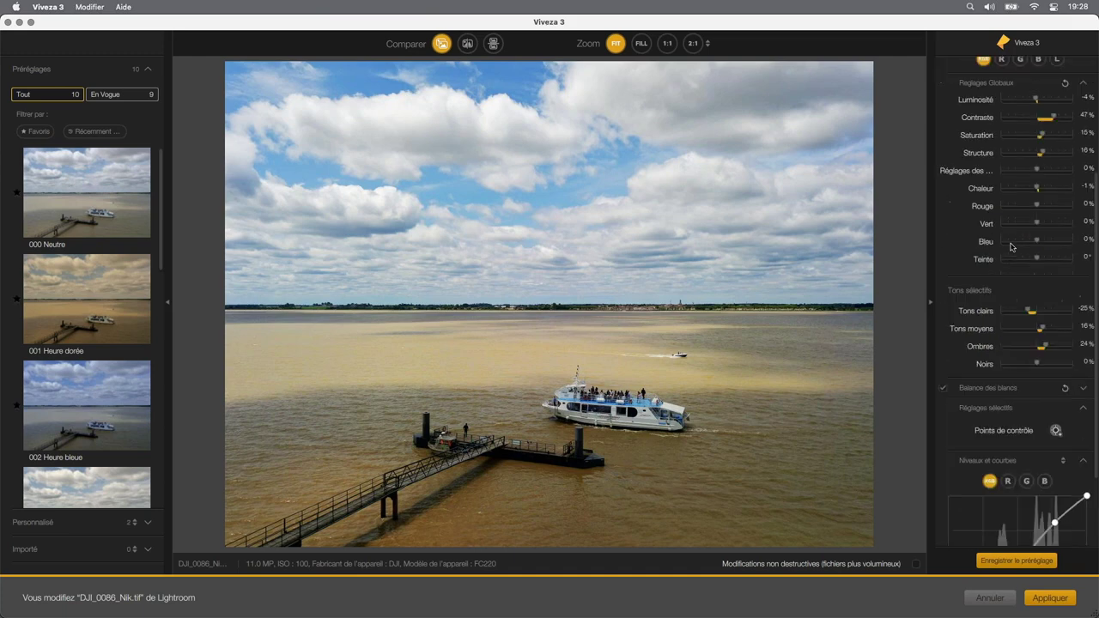
{"action": "scroll", "coordinate": [1011, 245], "scroll_direction": "up", "scroll_amount": 5}
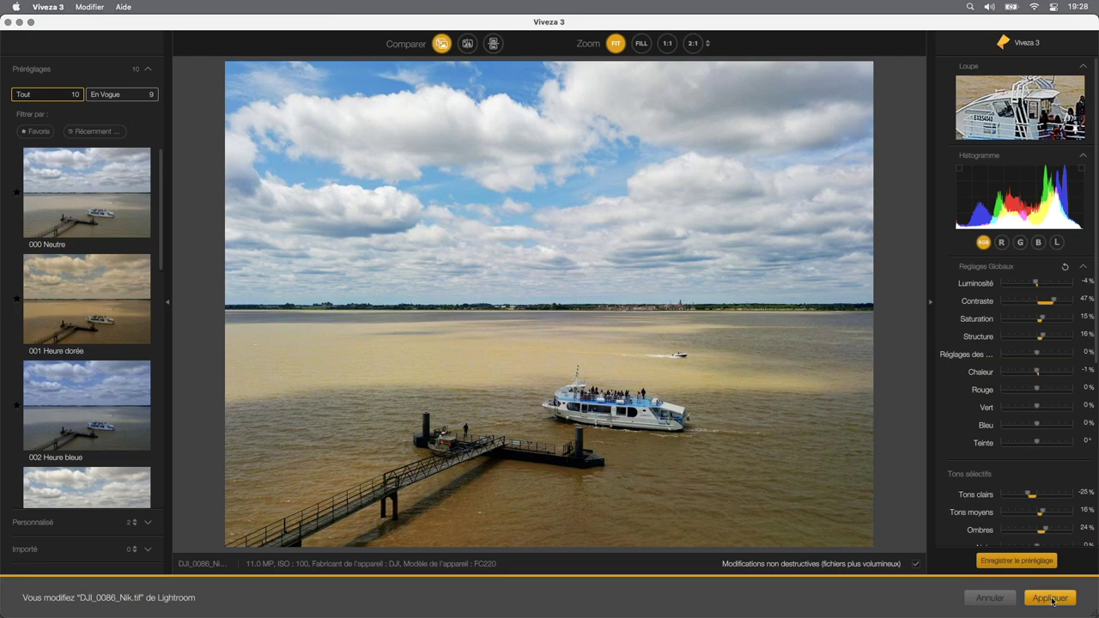
- Apply the Viveza 3 edits and return the boat photo to DxO PhotoLab
{"action": "left_click", "coordinate": [1052, 598]}
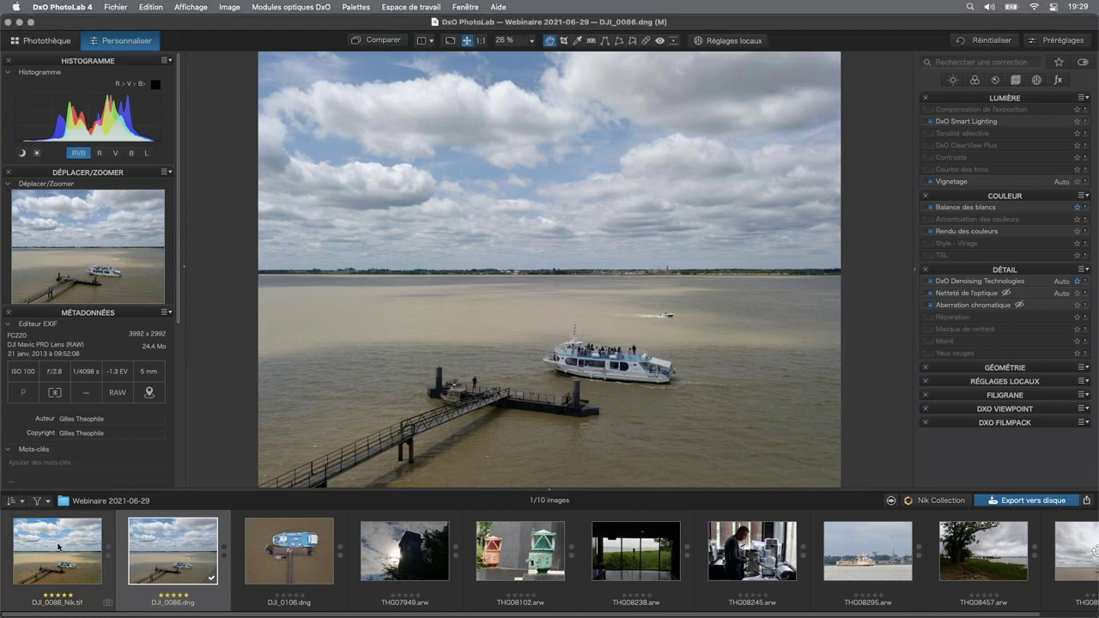
- Display the Viveza-edited DJI_0086_Nik.tif from the filmstrip
{"action": "left_click", "coordinate": [58, 547]}
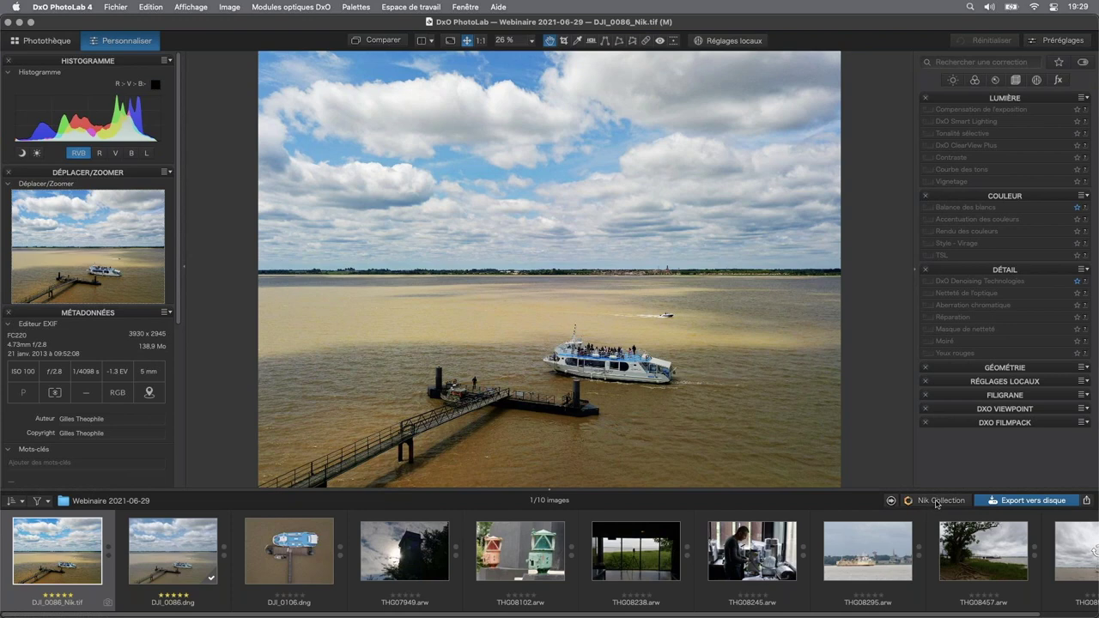
- Set the Nik hand-off action to Exporter sans traitement and reopen the TIFF in Viveza 3
{"action": "left_click", "coordinate": [937, 504]}
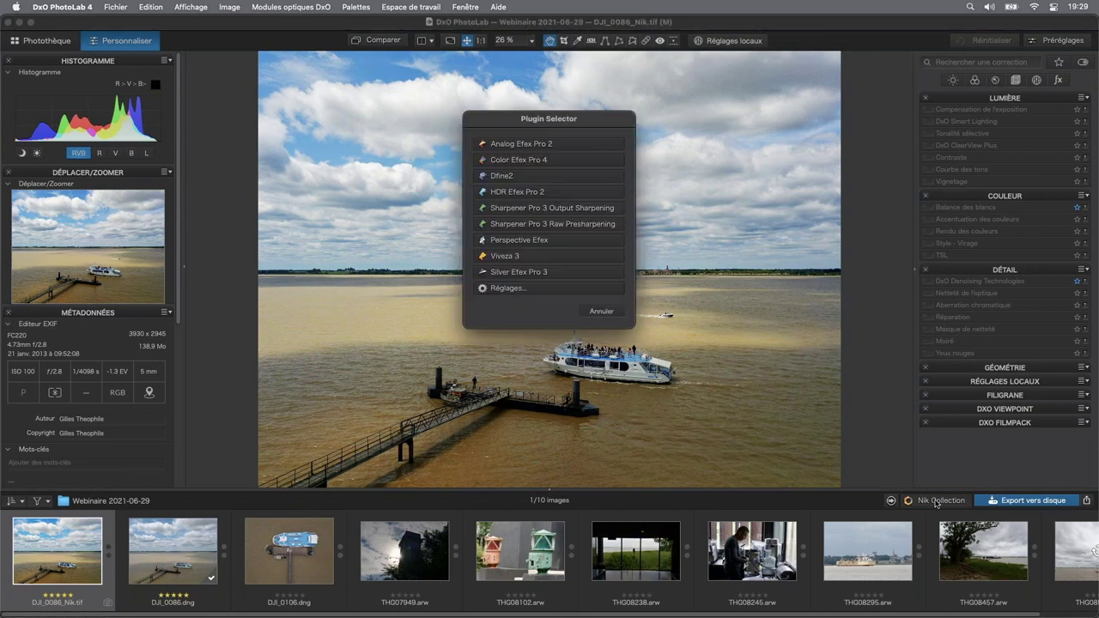
{"action": "left_click", "coordinate": [506, 289]}
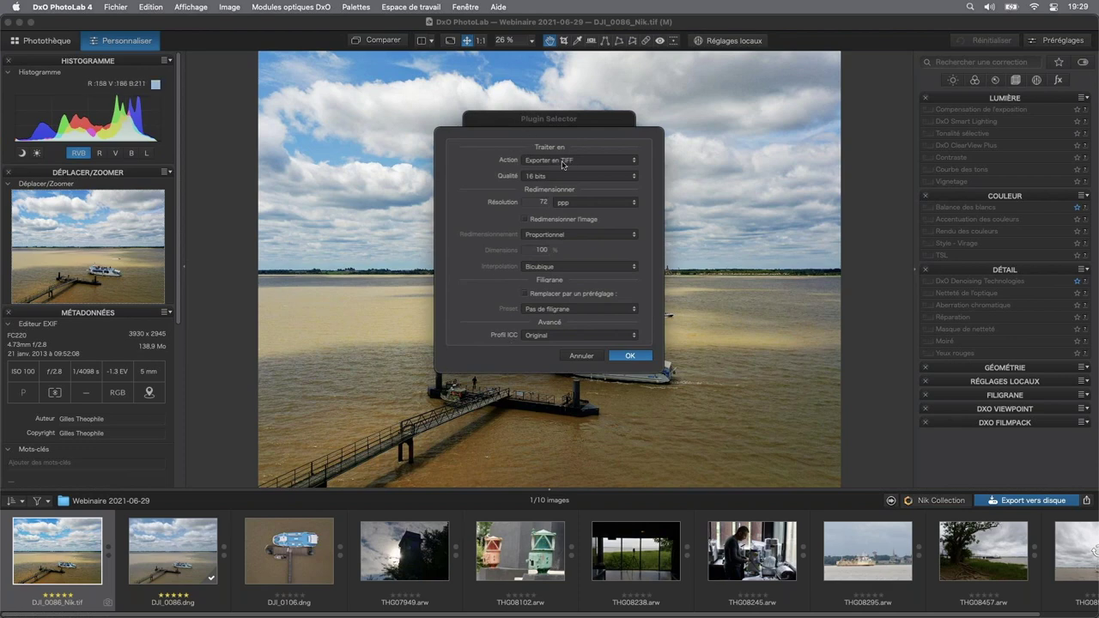
{"action": "left_click", "coordinate": [634, 162]}
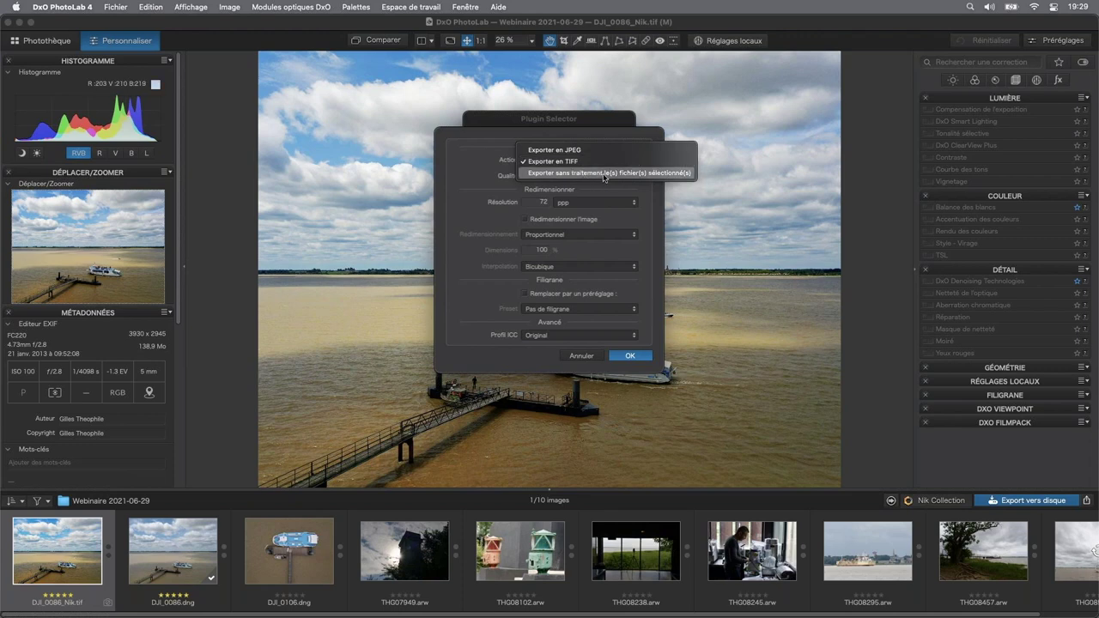
{"action": "left_click", "coordinate": [623, 174]}
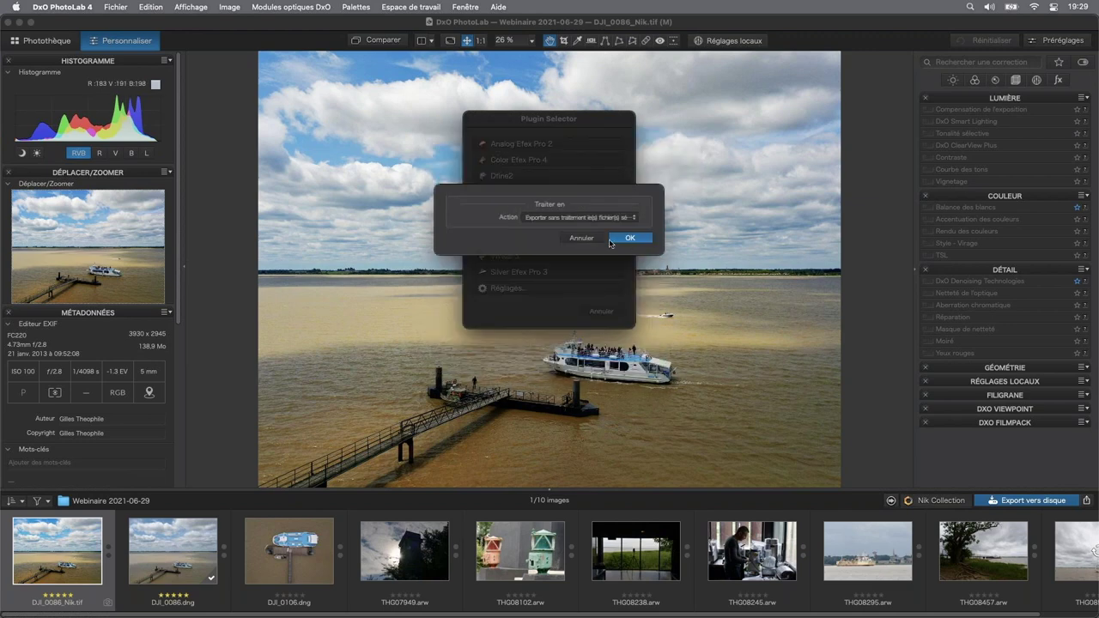
{"action": "left_click", "coordinate": [626, 239]}
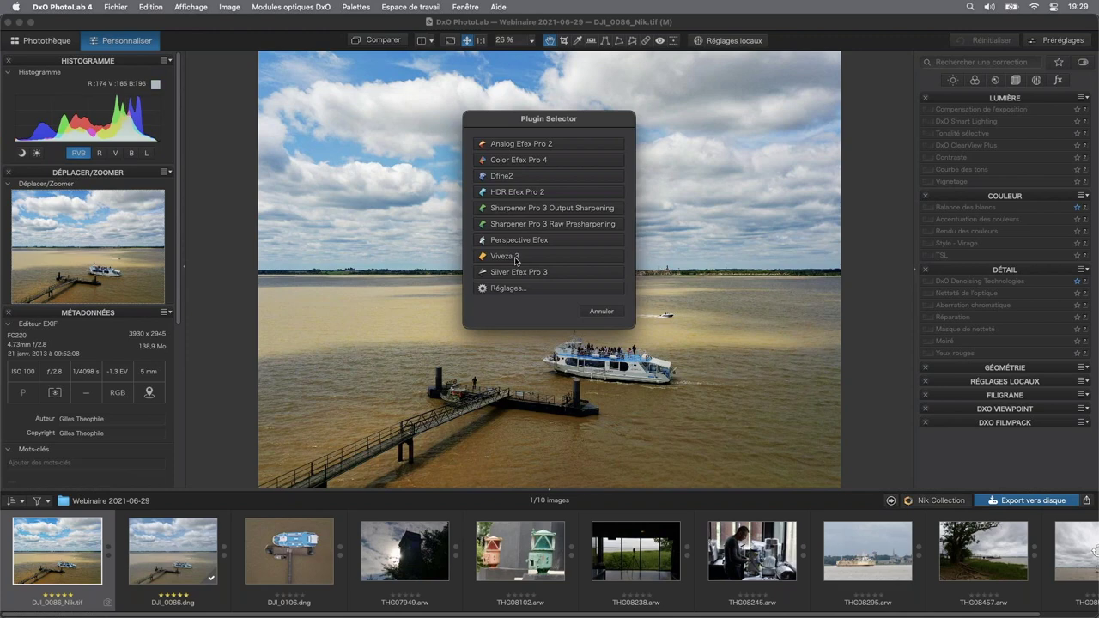
{"action": "left_click", "coordinate": [507, 255]}
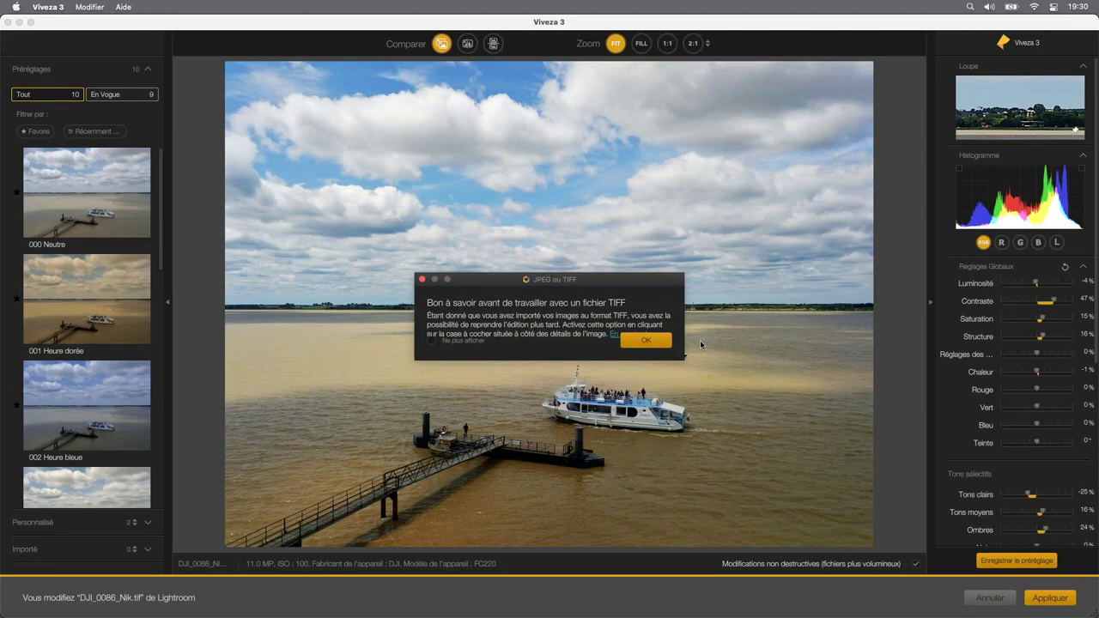
- Dismiss the TIFF notice and reset all tone-curve channels to a straight line
{"action": "left_click", "coordinate": [645, 340]}
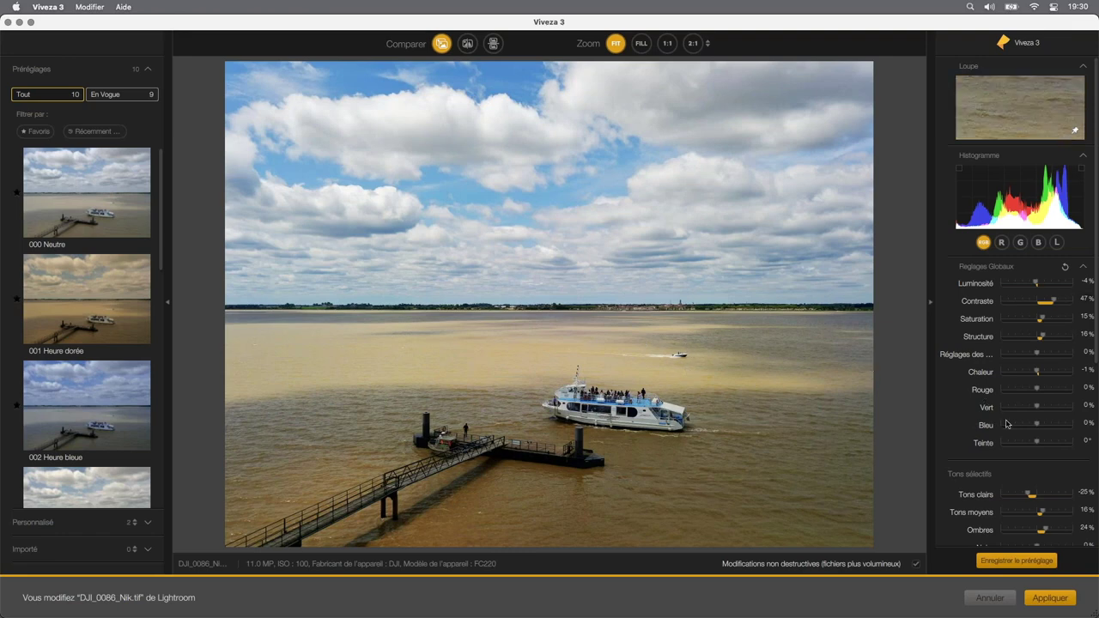
{"action": "scroll", "coordinate": [1007, 424], "scroll_direction": "down", "scroll_amount": 2}
{"action": "scroll", "coordinate": [1003, 344], "scroll_direction": "down", "scroll_amount": 2}
{"action": "scroll", "coordinate": [998, 258], "scroll_direction": "down", "scroll_amount": 1}
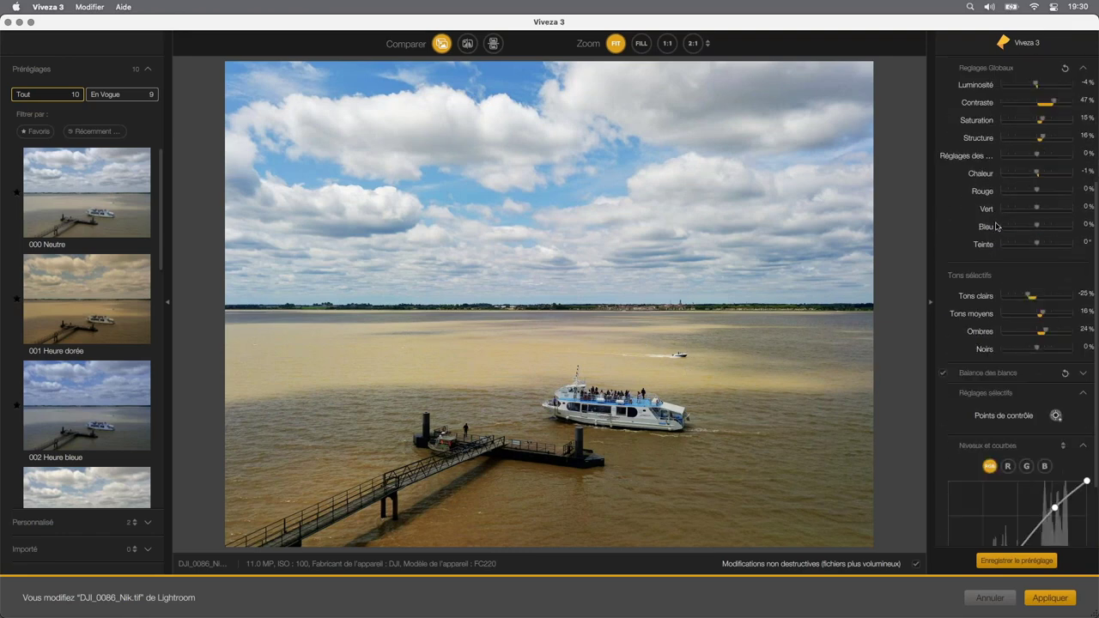
{"action": "scroll", "coordinate": [996, 226], "scroll_direction": "up", "scroll_amount": 2}
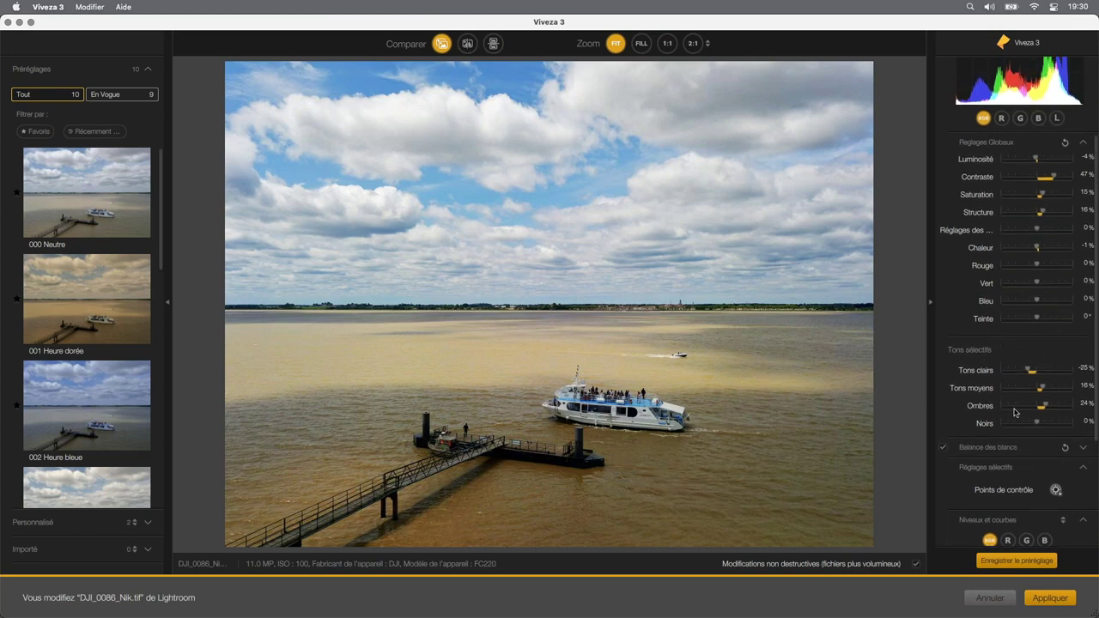
{"action": "scroll", "coordinate": [1011, 420], "scroll_direction": "down", "scroll_amount": 2}
{"action": "scroll", "coordinate": [1006, 433], "scroll_direction": "down", "scroll_amount": 2}
{"action": "scroll", "coordinate": [1003, 443], "scroll_direction": "down", "scroll_amount": 1}
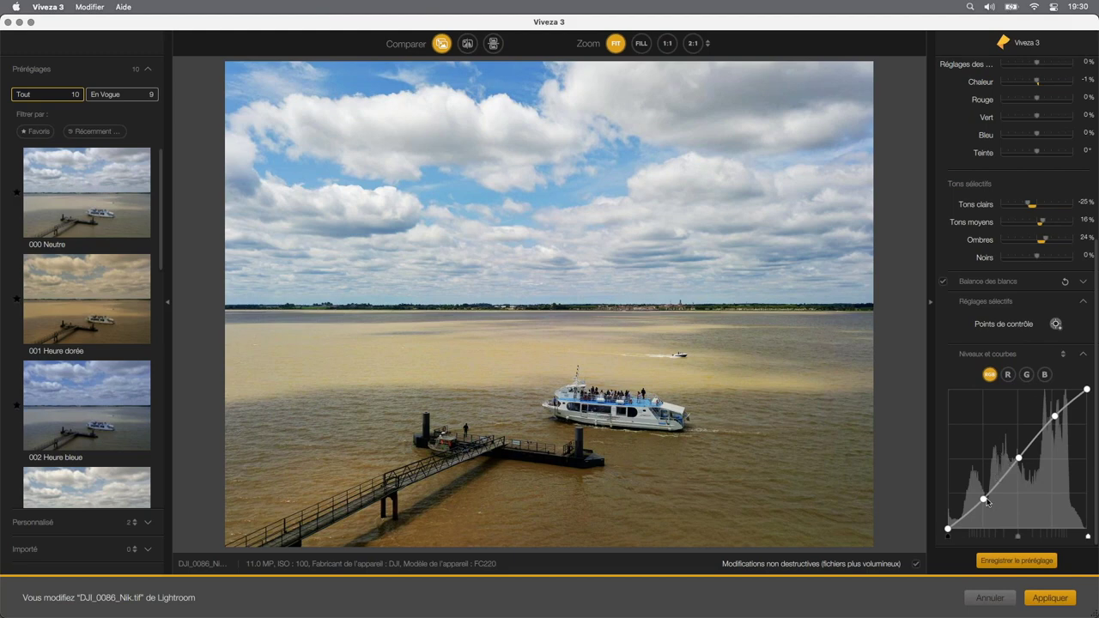
{"action": "left_click", "coordinate": [1064, 355]}
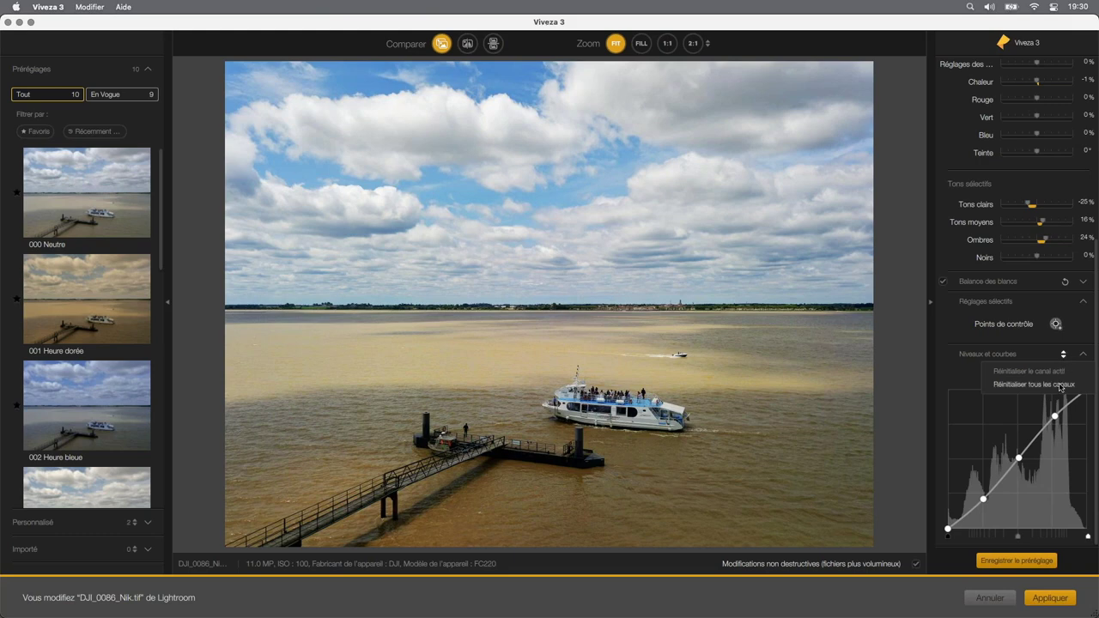
{"action": "left_click", "coordinate": [1051, 385]}
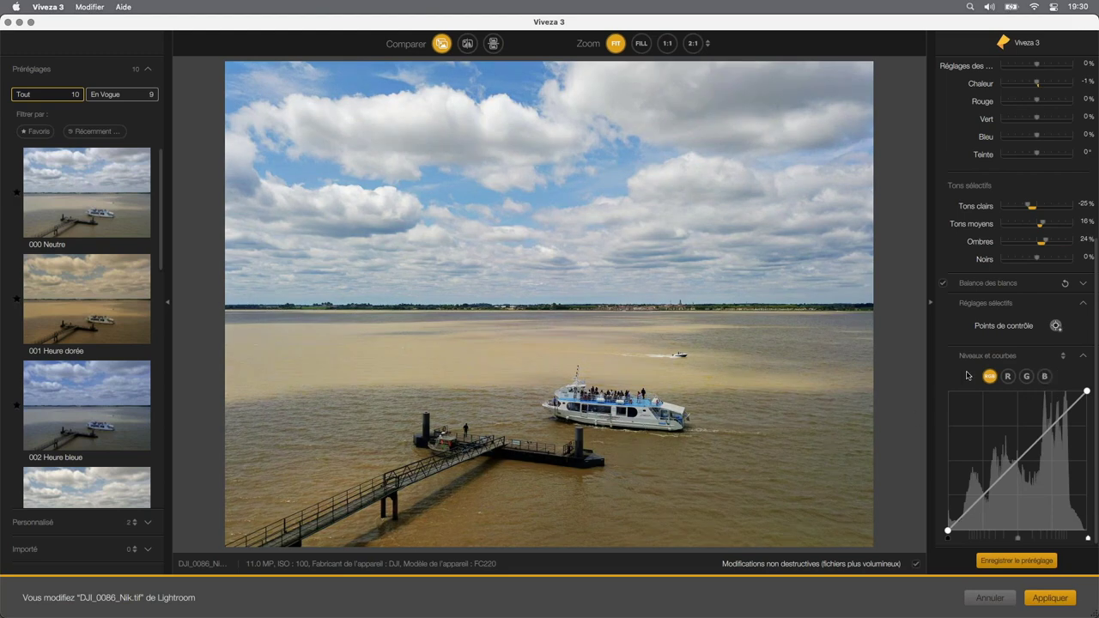
- Lower Contraste to 39% and raise Saturation to 31%
{"action": "scroll", "coordinate": [1030, 354], "scroll_direction": "up", "scroll_amount": 3}
{"action": "scroll", "coordinate": [1028, 352], "scroll_direction": "up", "scroll_amount": 2}
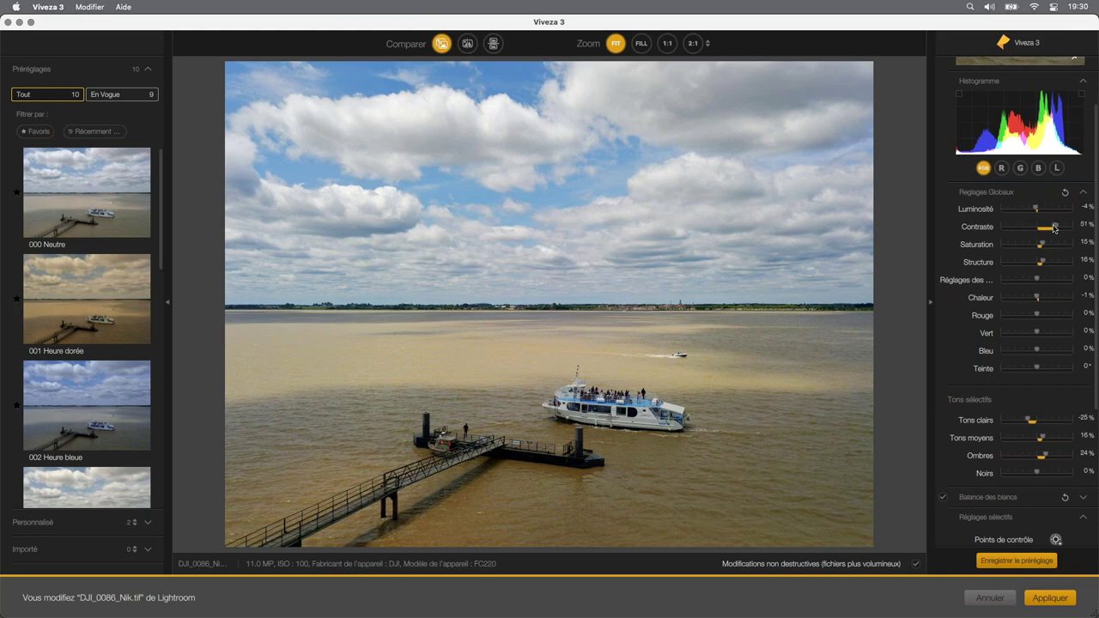
{"action": "left_click_drag", "start_coordinate": [1055, 228], "coordinate": [1050, 246]}
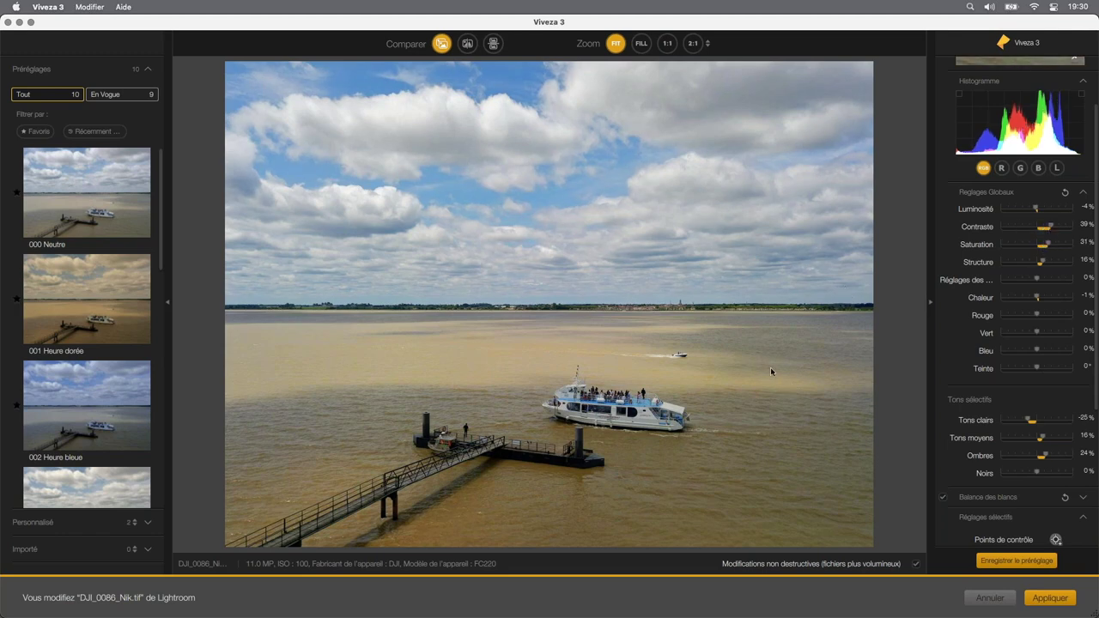
- Apply the Viveza changes and switch to the overhead boat photo DJI_0106.dng
{"action": "left_click", "coordinate": [1061, 600]}
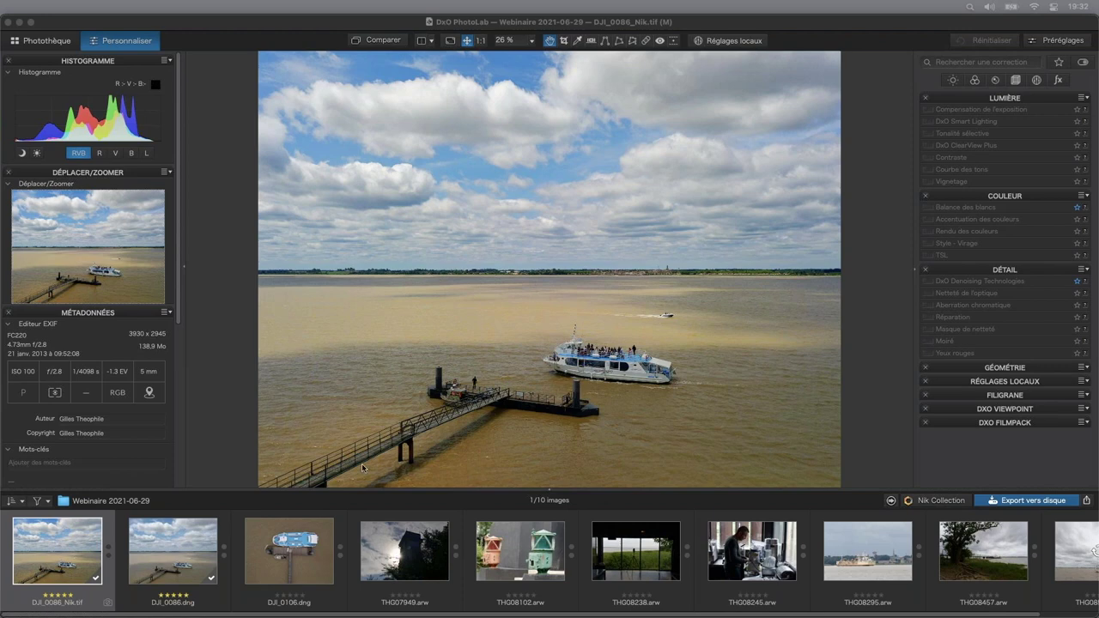
{"action": "left_click", "coordinate": [298, 547]}
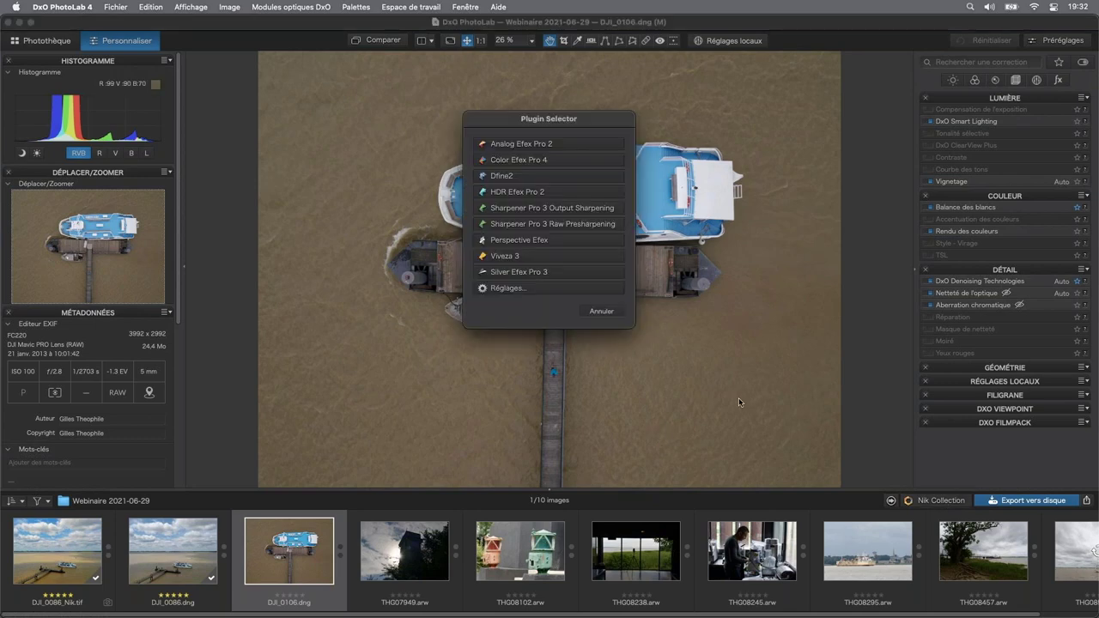
- Set the hand-off action to Exporter en TIFF and open DJI_0106.dng in Viveza 3
{"action": "left_click", "coordinate": [507, 288]}
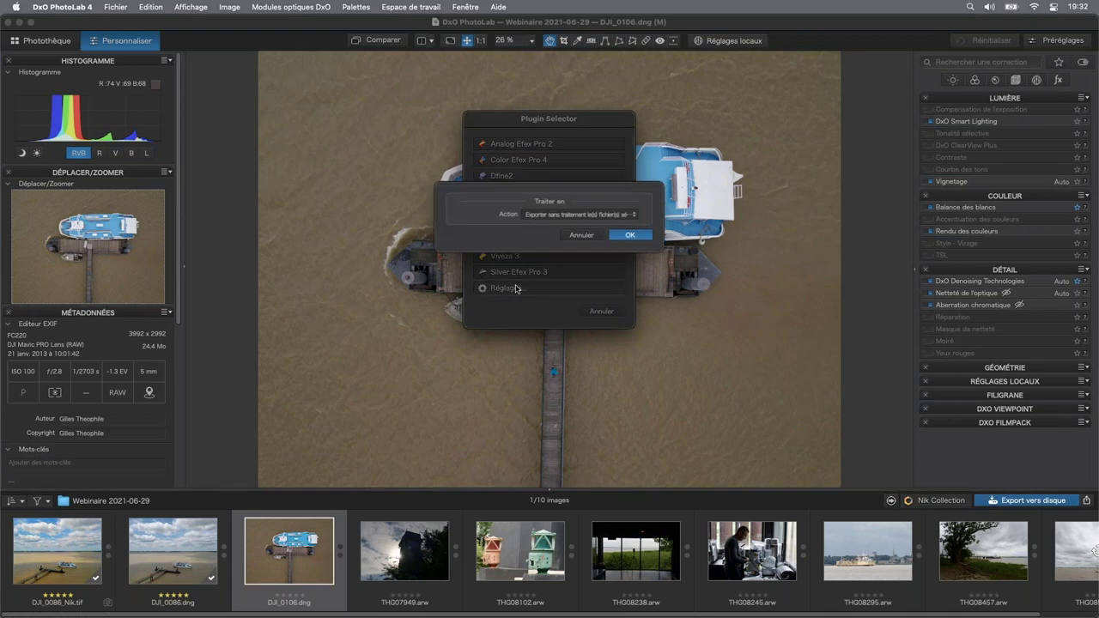
{"action": "left_click", "coordinate": [608, 217]}
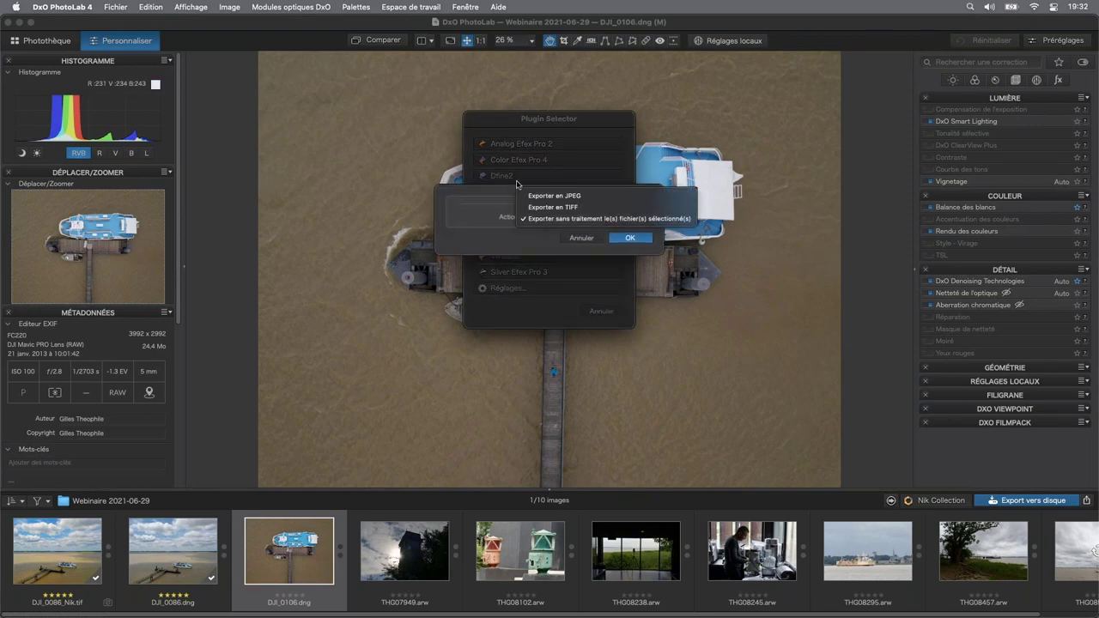
{"action": "left_click", "coordinate": [562, 209]}
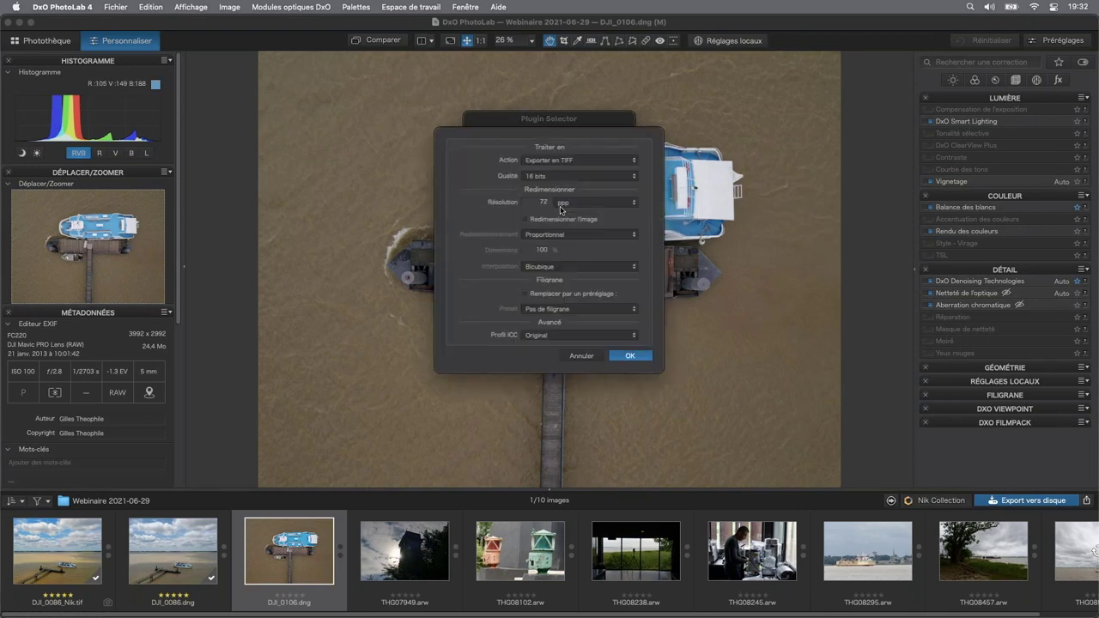
{"action": "left_click", "coordinate": [632, 357]}
{"action": "left_click", "coordinate": [633, 358]}
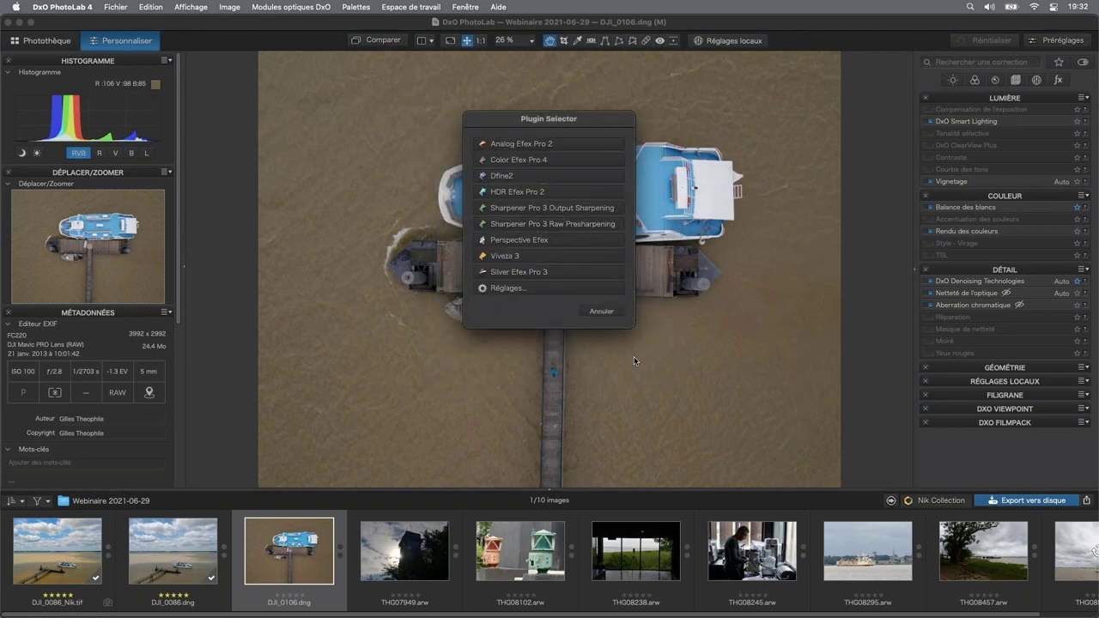
{"action": "left_click", "coordinate": [519, 256]}
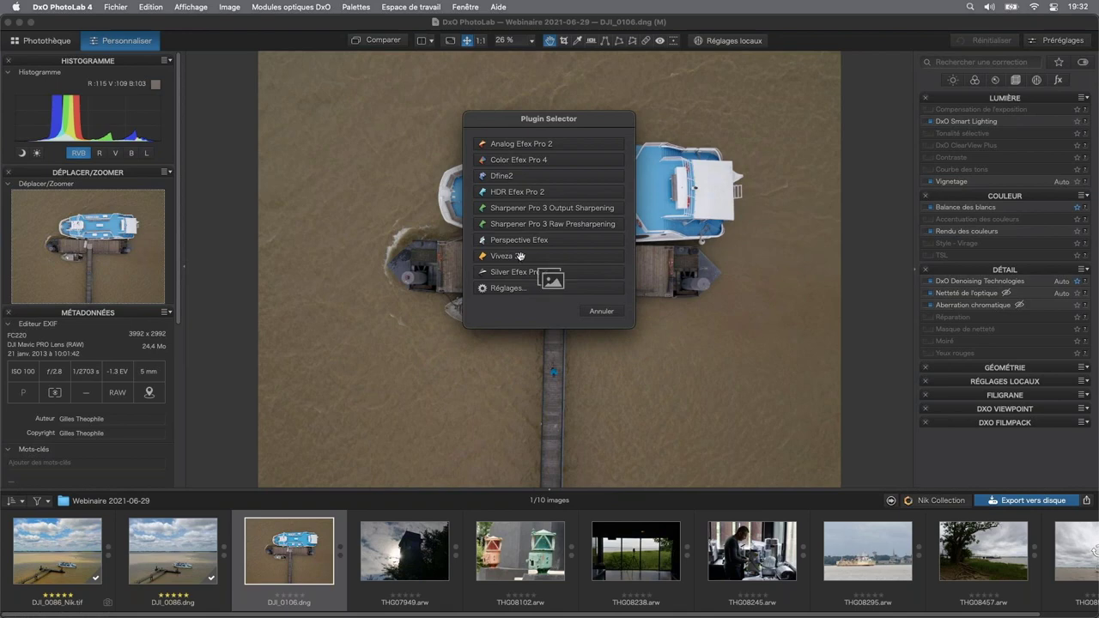
{"action": "left_click", "coordinate": [891, 500]}
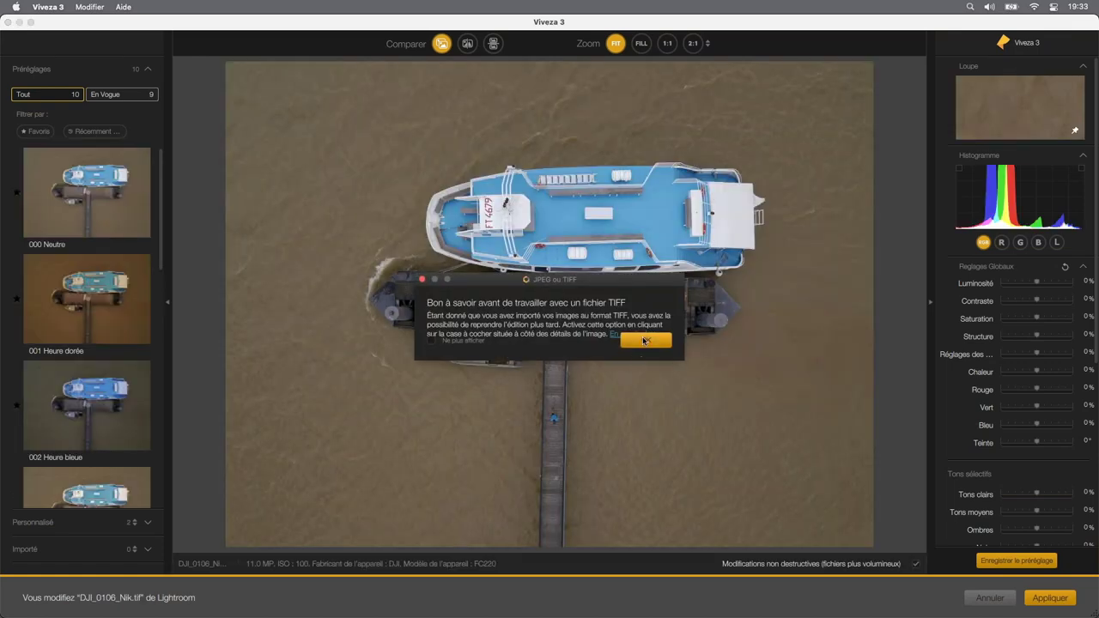
- Dismiss the TIFF notice and collapse Réglages Globaux for DJI_0106_Nik.tif
{"action": "left_click", "coordinate": [644, 340]}
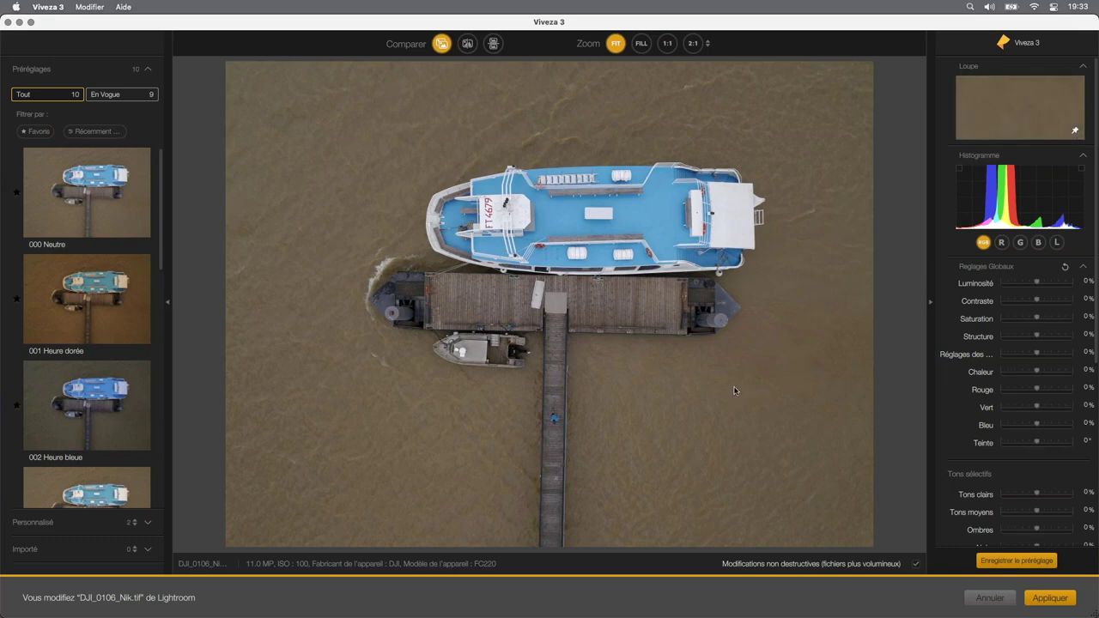
{"action": "mouse_move", "coordinate": [1022, 267]}
{"action": "left_click", "coordinate": [1084, 268]}
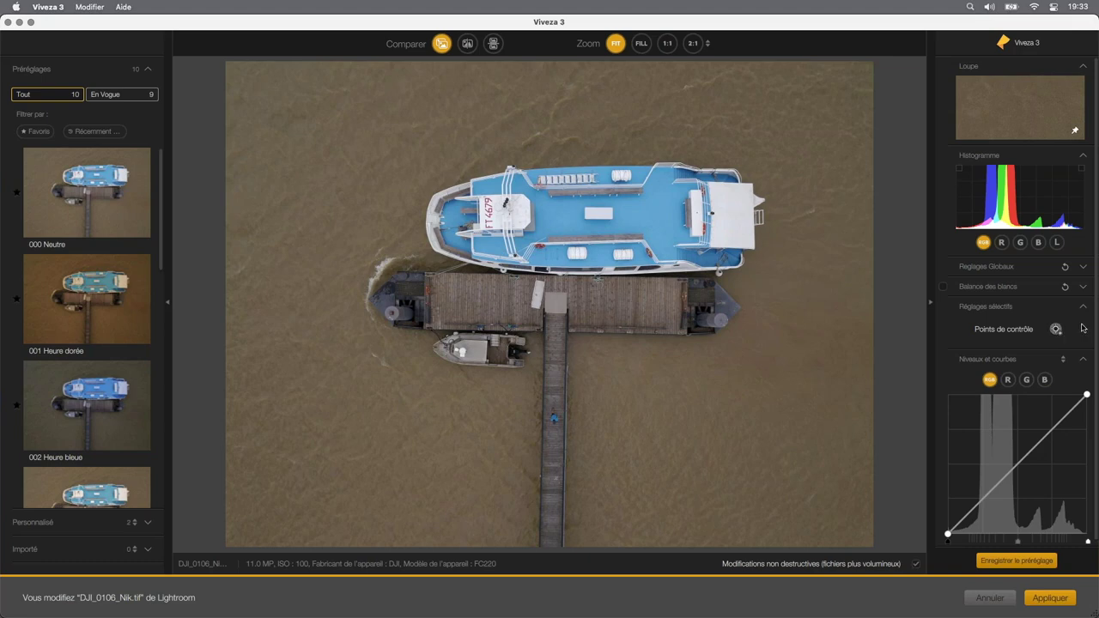
- Place a control point on the boat's blue deck and enlarge its circle to cover the boat
{"action": "left_click", "coordinate": [1055, 329]}
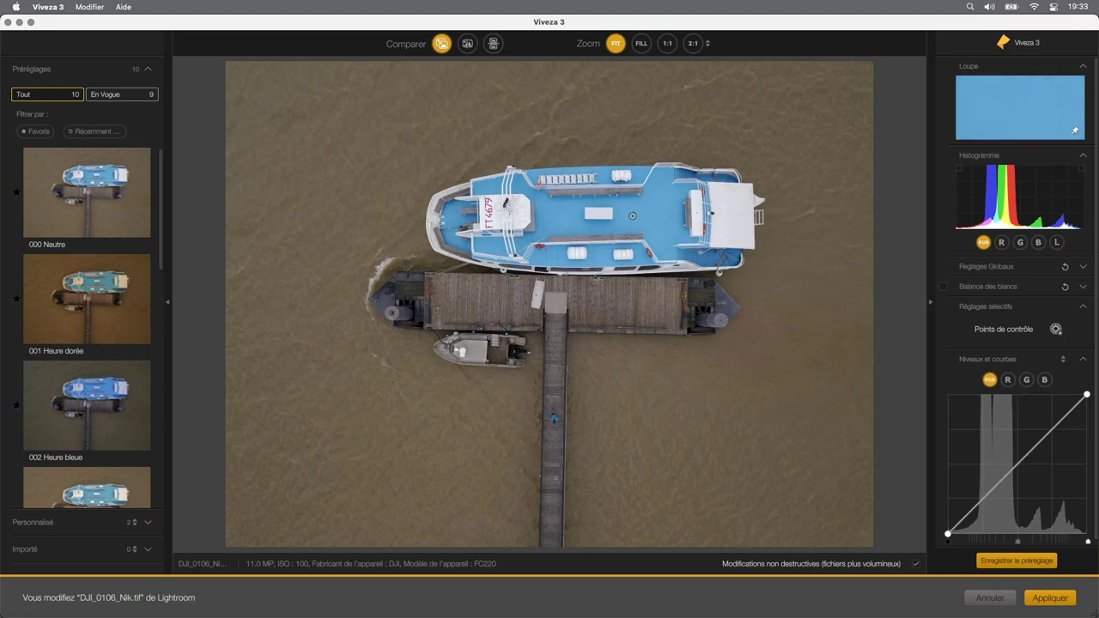
{"action": "left_click", "coordinate": [633, 215]}
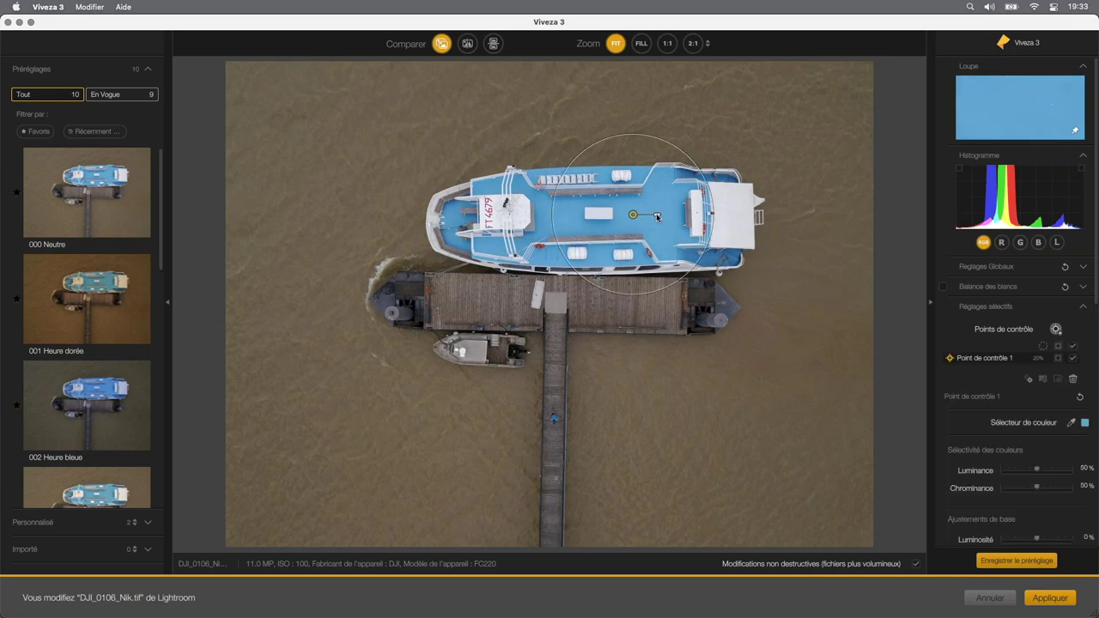
{"action": "left_click_drag", "start_coordinate": [656, 216], "coordinate": [669, 215]}
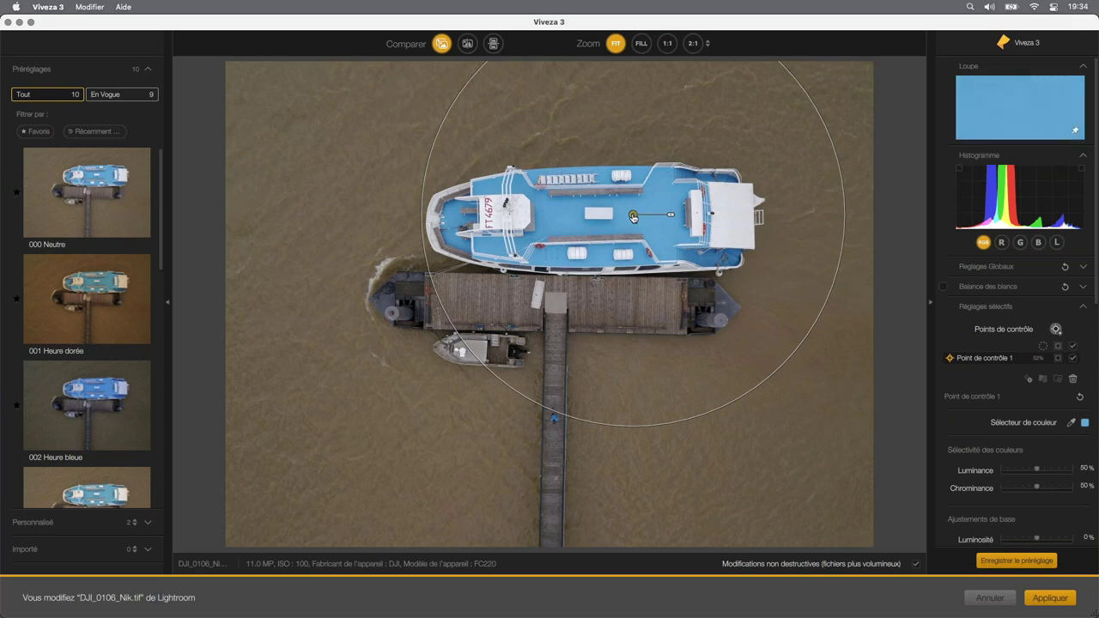
{"action": "left_click_drag", "start_coordinate": [635, 217], "coordinate": [628, 214]}
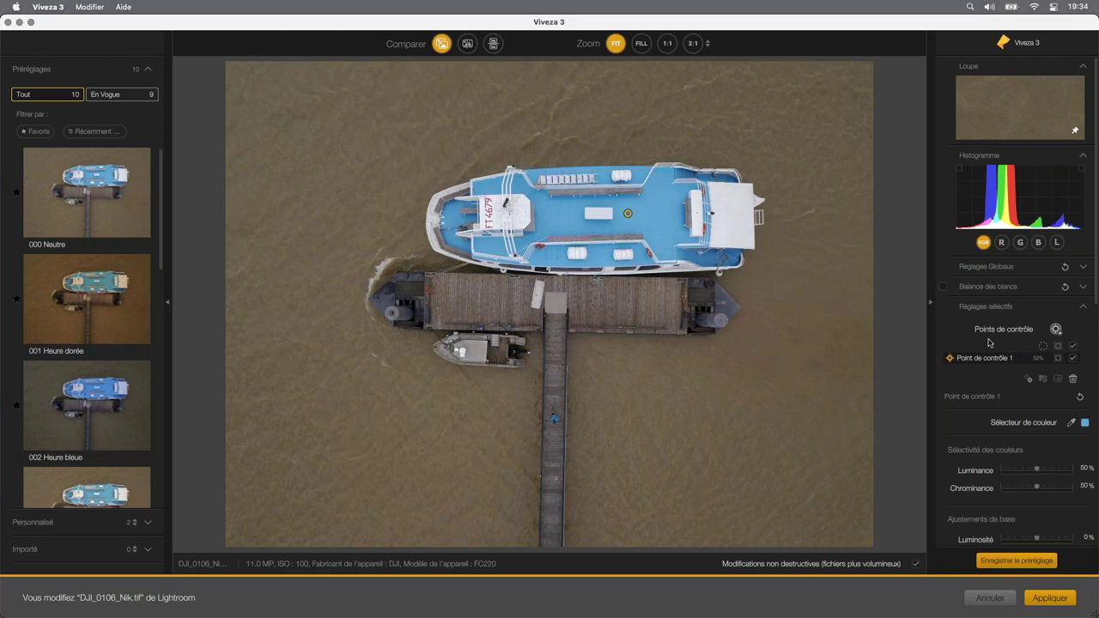
{"action": "scroll", "coordinate": [990, 345], "scroll_direction": "down", "scroll_amount": 3}
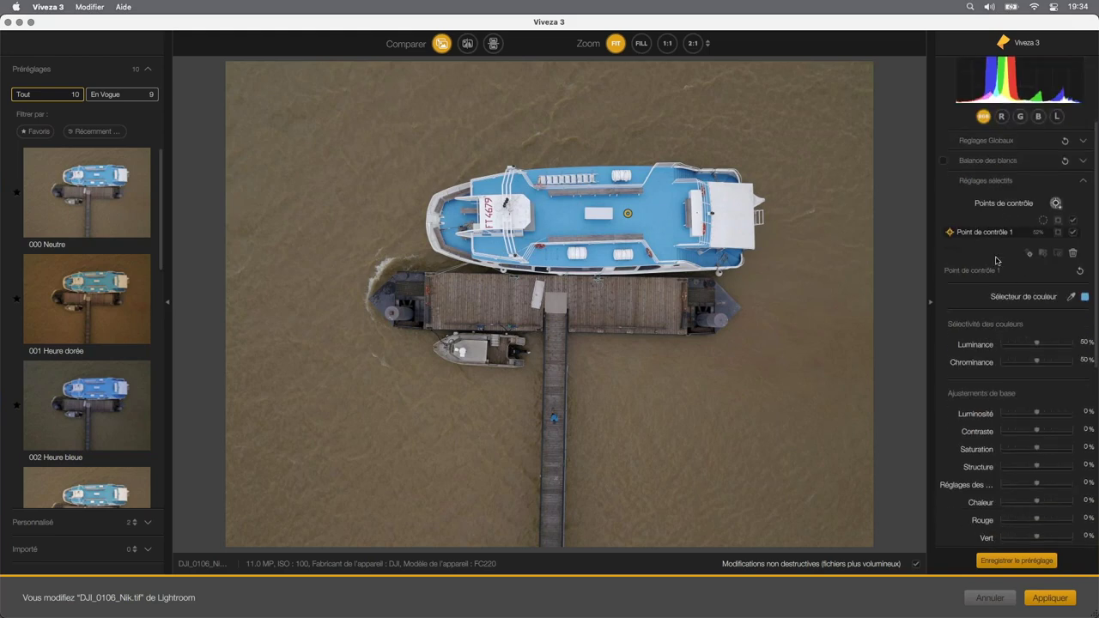
{"action": "scroll", "coordinate": [996, 261], "scroll_direction": "up", "scroll_amount": 2}
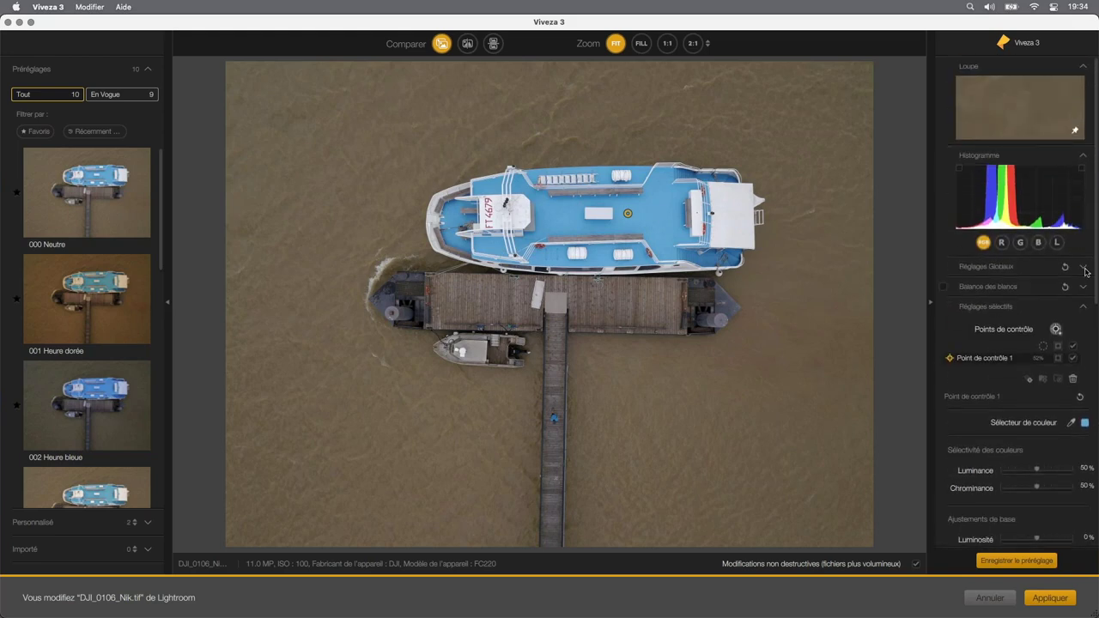
{"action": "left_click", "coordinate": [1084, 270]}
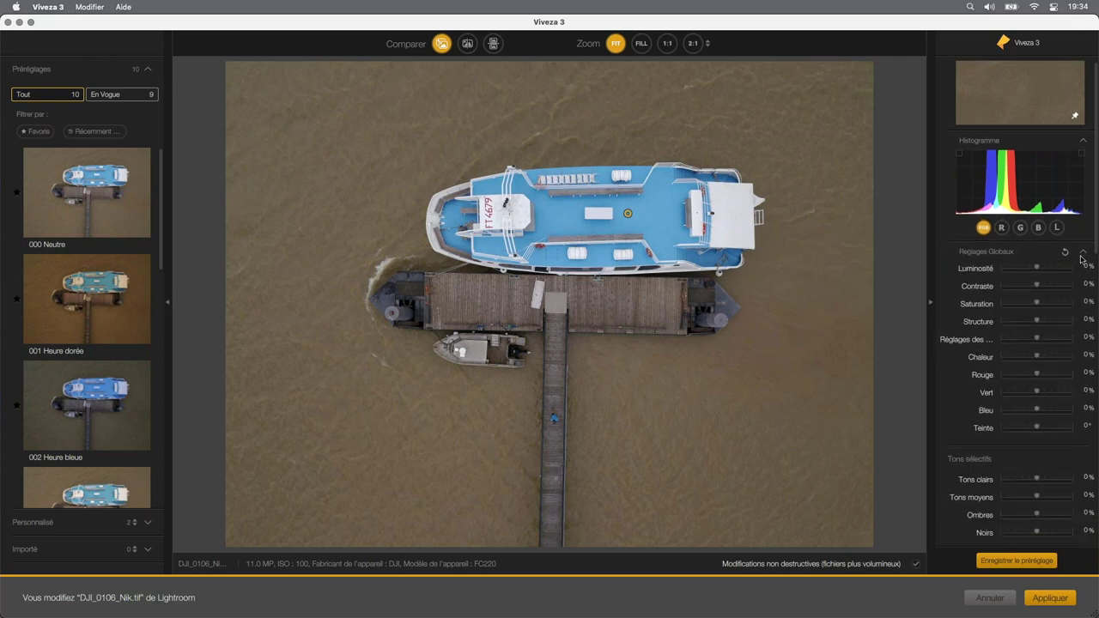
- Set Point de contrôle 1 to Luminosité -12%, Contraste 38%, Saturation 54% and Bleu 23%
{"action": "left_click", "coordinate": [1083, 252]}
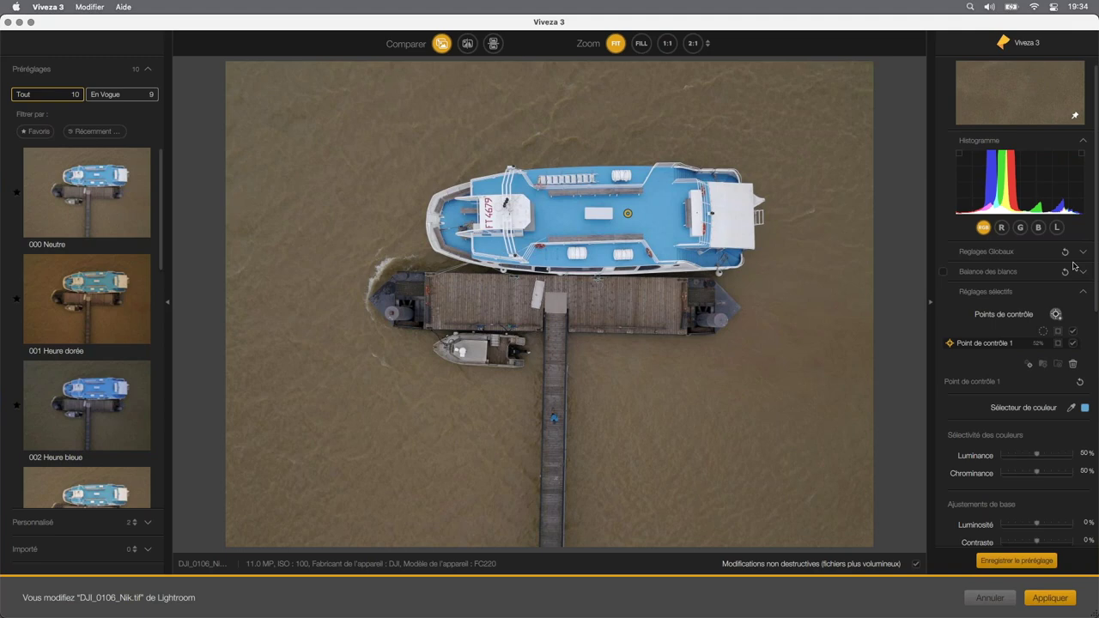
{"action": "scroll", "coordinate": [1021, 257], "scroll_direction": "down", "scroll_amount": 5}
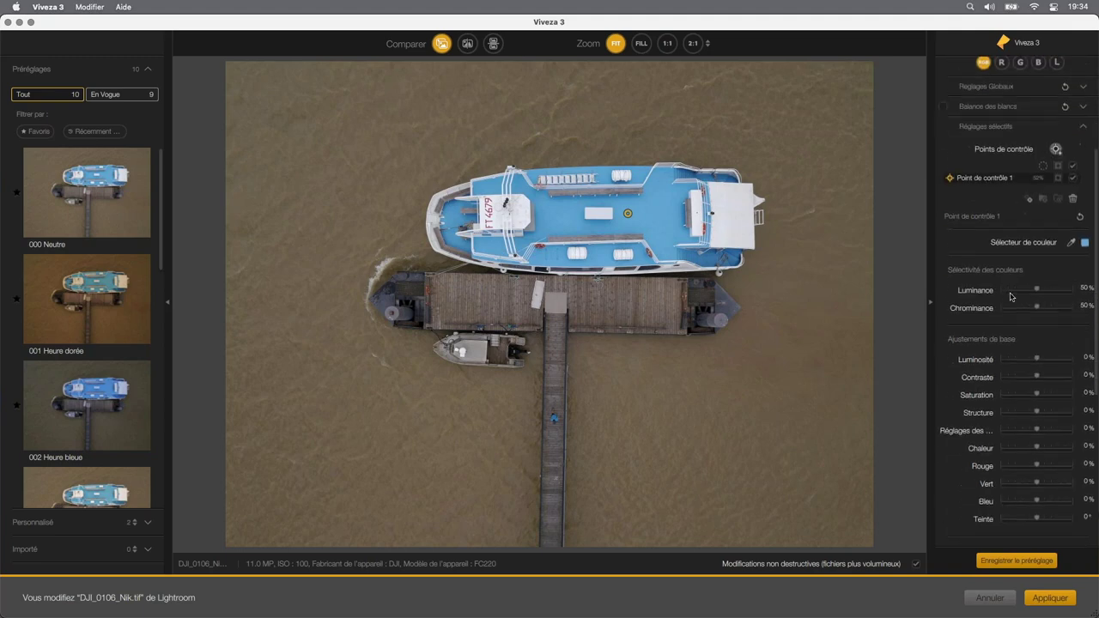
{"action": "scroll", "coordinate": [1042, 196], "scroll_direction": "down", "scroll_amount": 2}
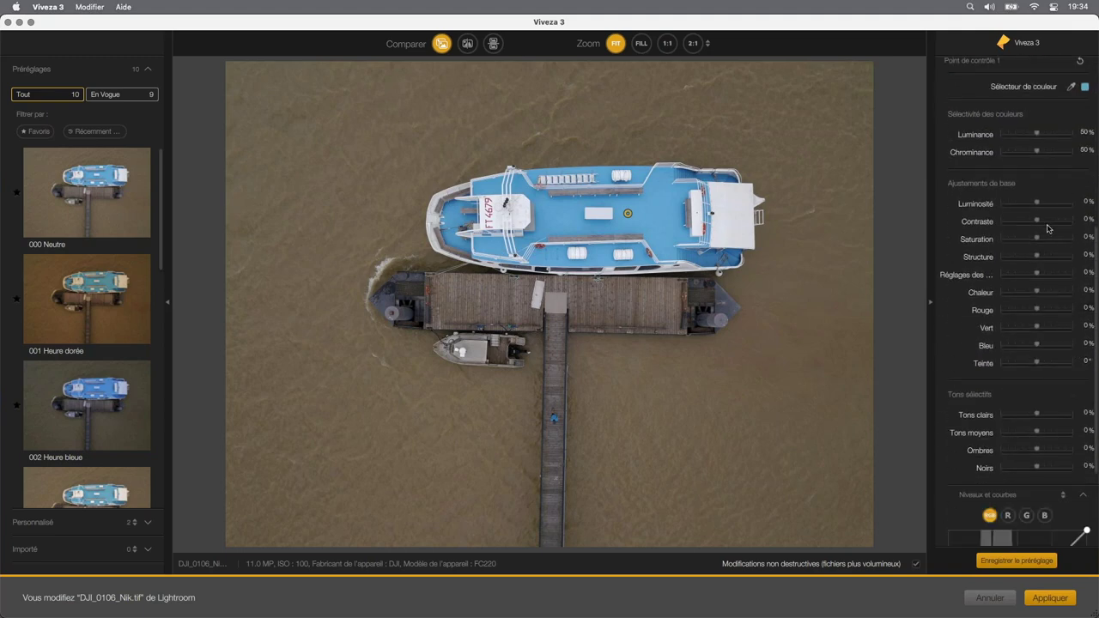
{"action": "scroll", "coordinate": [1047, 229], "scroll_direction": "up", "scroll_amount": 3}
{"action": "scroll", "coordinate": [1047, 229], "scroll_direction": "down", "scroll_amount": 2}
{"action": "scroll", "coordinate": [1046, 230], "scroll_direction": "down", "scroll_amount": 2}
{"action": "left_click", "coordinate": [1037, 204]}
{"action": "mouse_move", "coordinate": [1037, 205]}
{"action": "left_mouse_down"}
{"action": "mouse_move", "coordinate": [1017, 203]}
{"action": "mouse_move", "coordinate": [1054, 205]}
{"action": "mouse_move", "coordinate": [1027, 205]}
{"action": "mouse_move", "coordinate": [1050, 225]}
{"action": "mouse_move", "coordinate": [1040, 240]}
{"action": "mouse_move", "coordinate": [1056, 244]}
{"action": "left_mouse_up"}
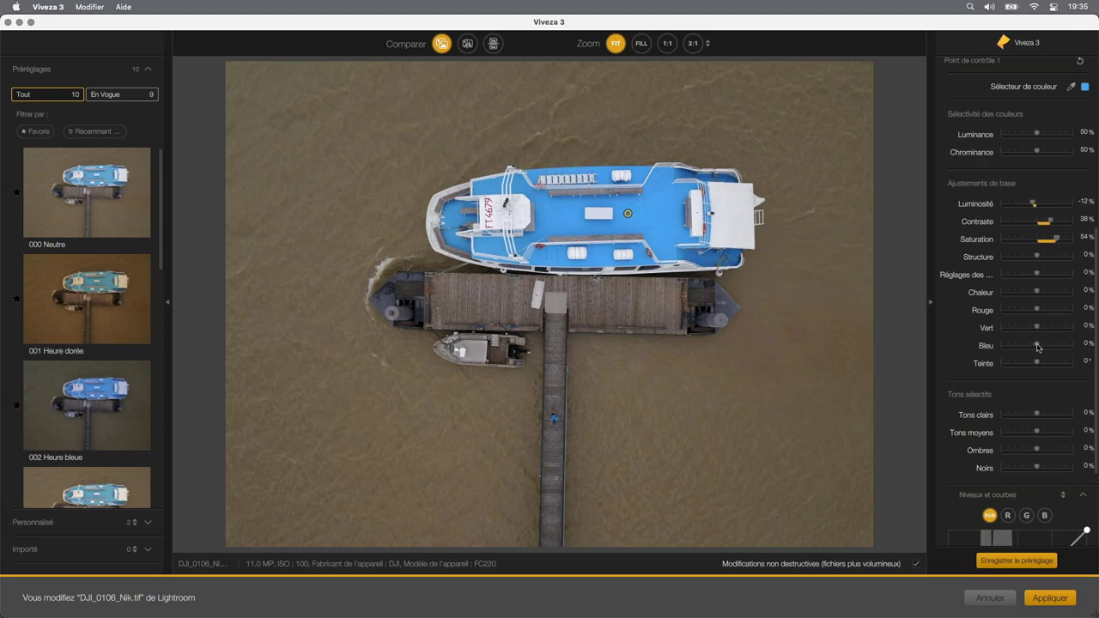
{"action": "mouse_move", "coordinate": [1037, 347]}
{"action": "left_mouse_down"}
{"action": "mouse_move", "coordinate": [1047, 348]}
{"action": "mouse_move", "coordinate": [1021, 347]}
{"action": "mouse_move", "coordinate": [1064, 350]}
{"action": "mouse_move", "coordinate": [1045, 351]}
{"action": "left_mouse_up"}
{"action": "scroll", "coordinate": [1038, 292], "scroll_direction": "up", "scroll_amount": 5}
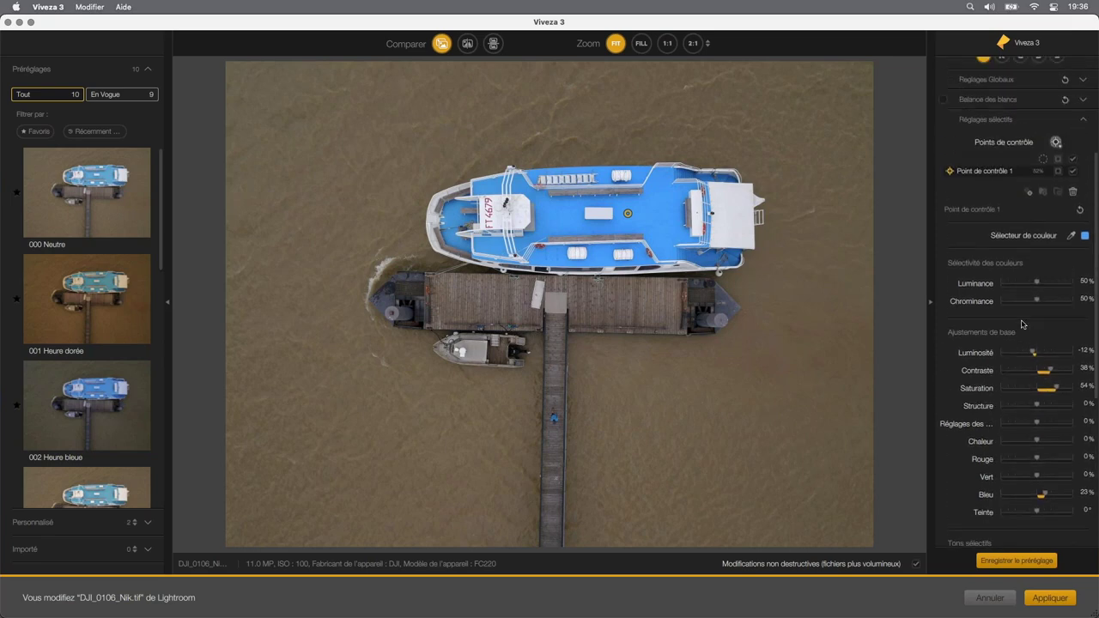
{"action": "scroll", "coordinate": [1022, 323], "scroll_direction": "down", "scroll_amount": 2}
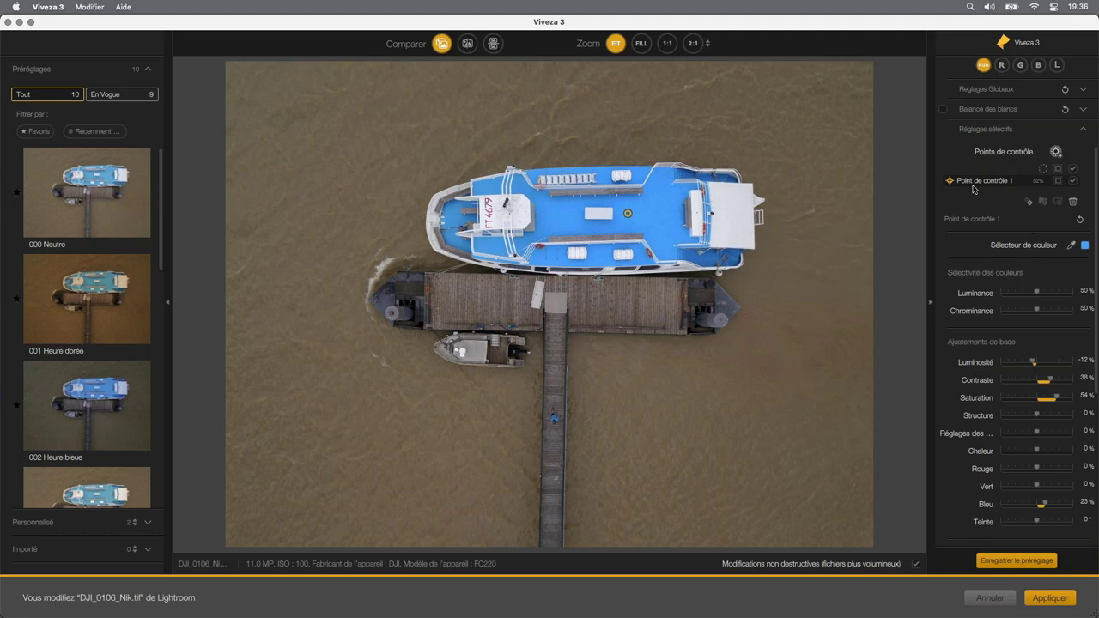
{"action": "mouse_move", "coordinate": [984, 171]}
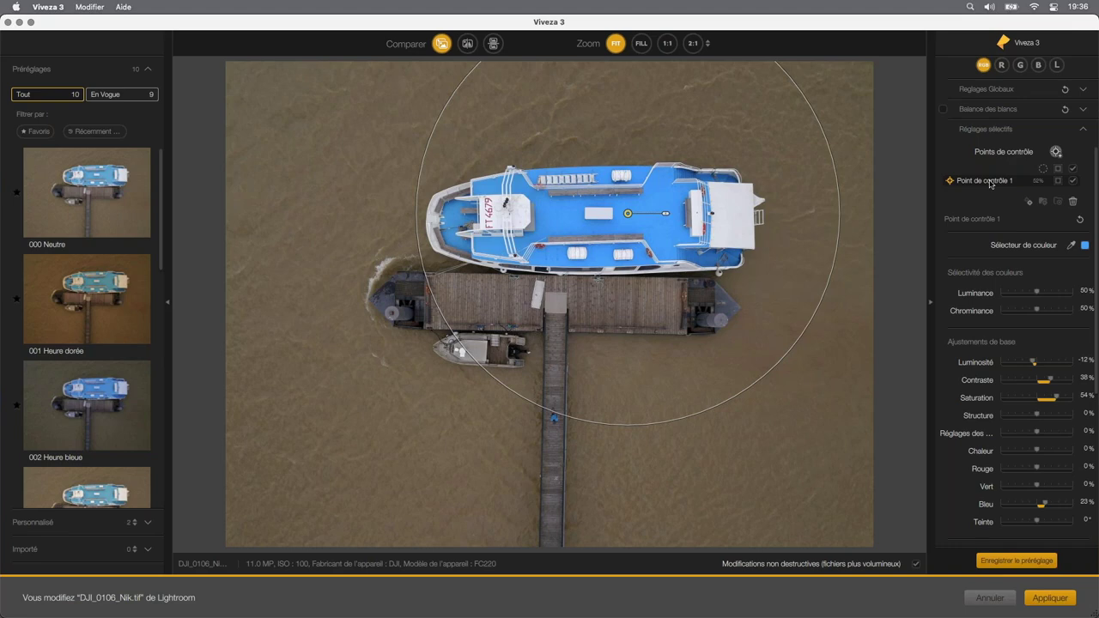
- Rename Point de contrôle 1 to 'Pont du bateau', then view its circle and mask
{"action": "double_click", "coordinate": [990, 181]}
{"action": "type", "text": "Pont du "}
{"action": "type", "text": "bateau"}
{"action": "key", "text": "Return"}
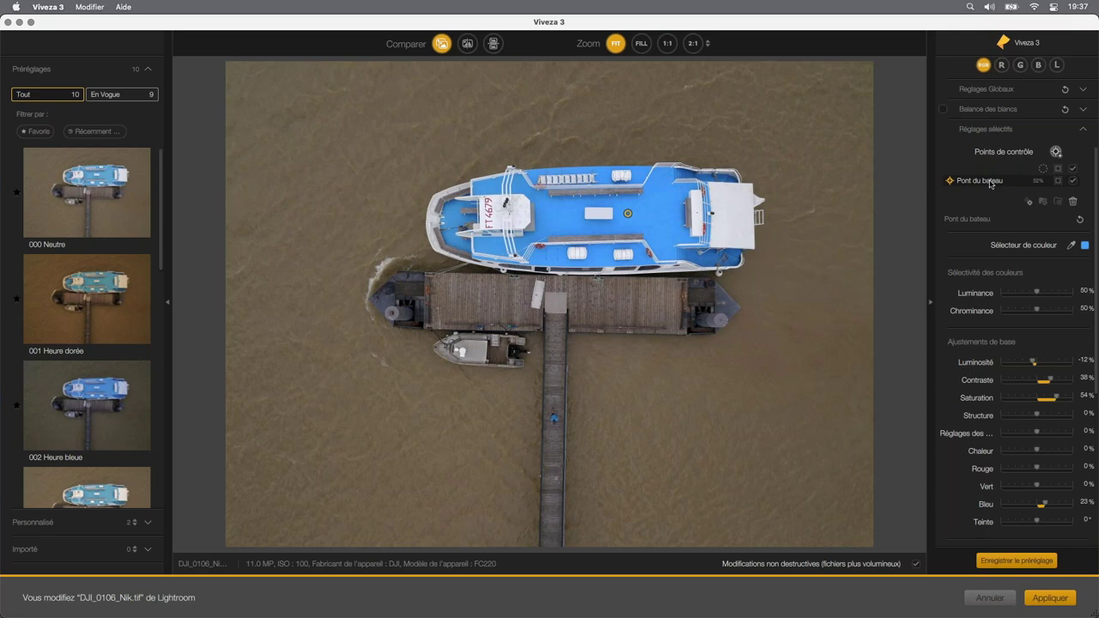
{"action": "left_click", "coordinate": [1039, 184]}
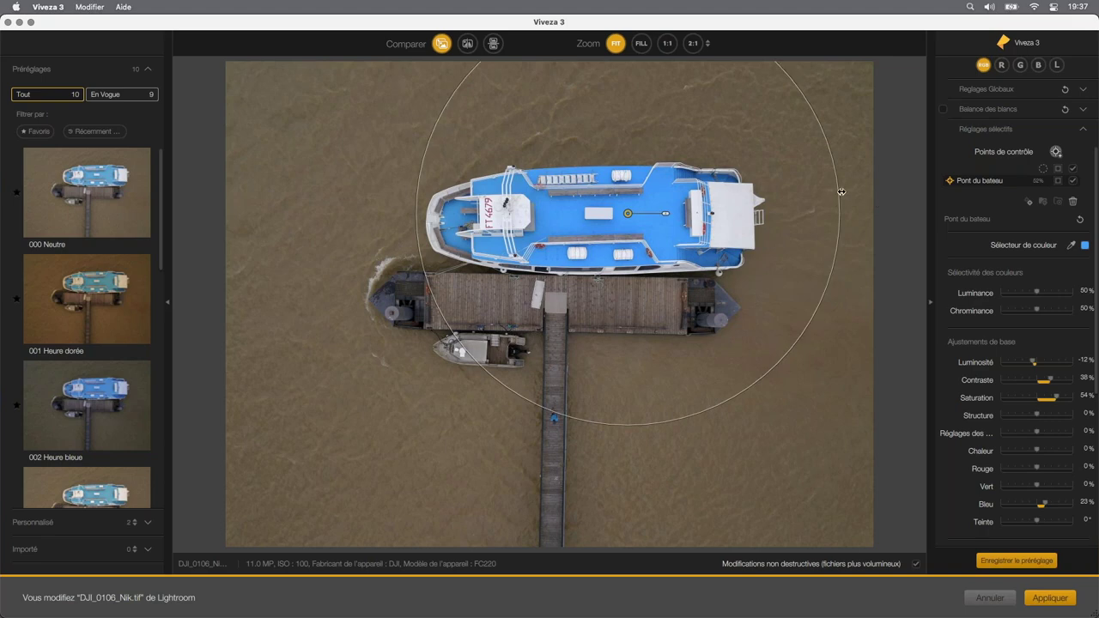
{"action": "left_click", "coordinate": [1058, 182]}
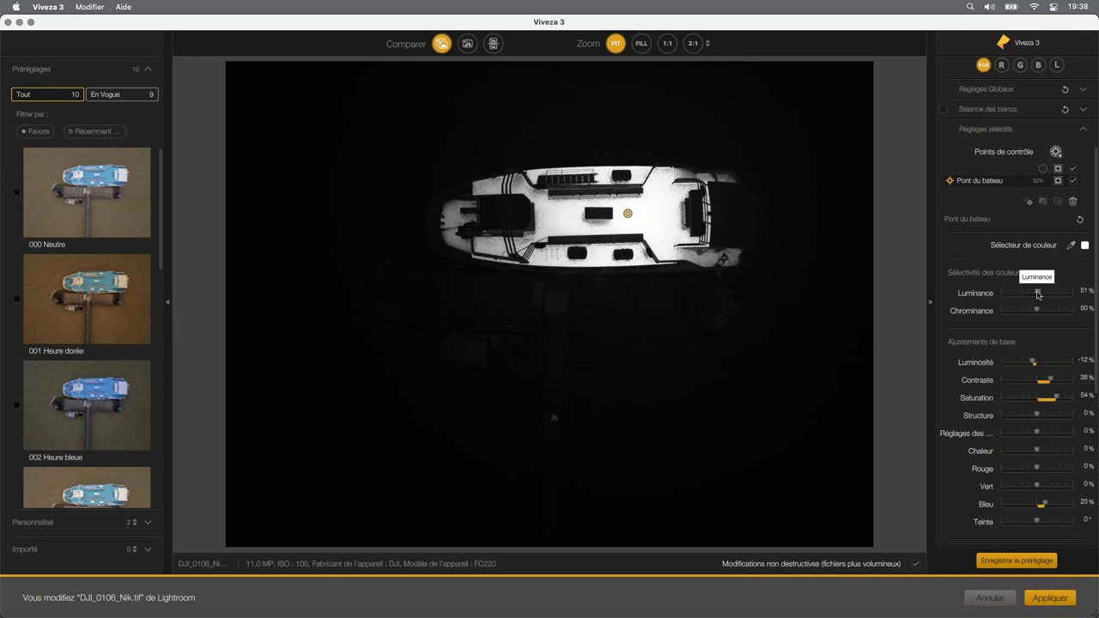
- Set Pont du bateau's luminance selectivity to 89%, checking the mask against the colour photo
{"action": "left_click_drag", "start_coordinate": [1037, 294], "coordinate": [993, 299]}
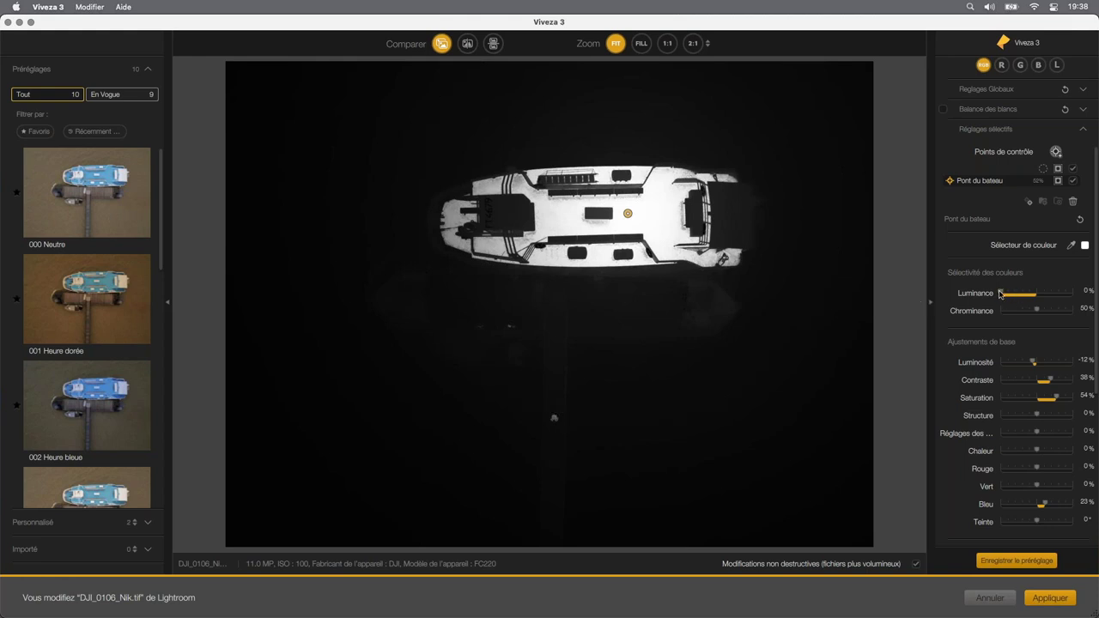
{"action": "left_click_drag", "start_coordinate": [1000, 294], "coordinate": [1053, 295]}
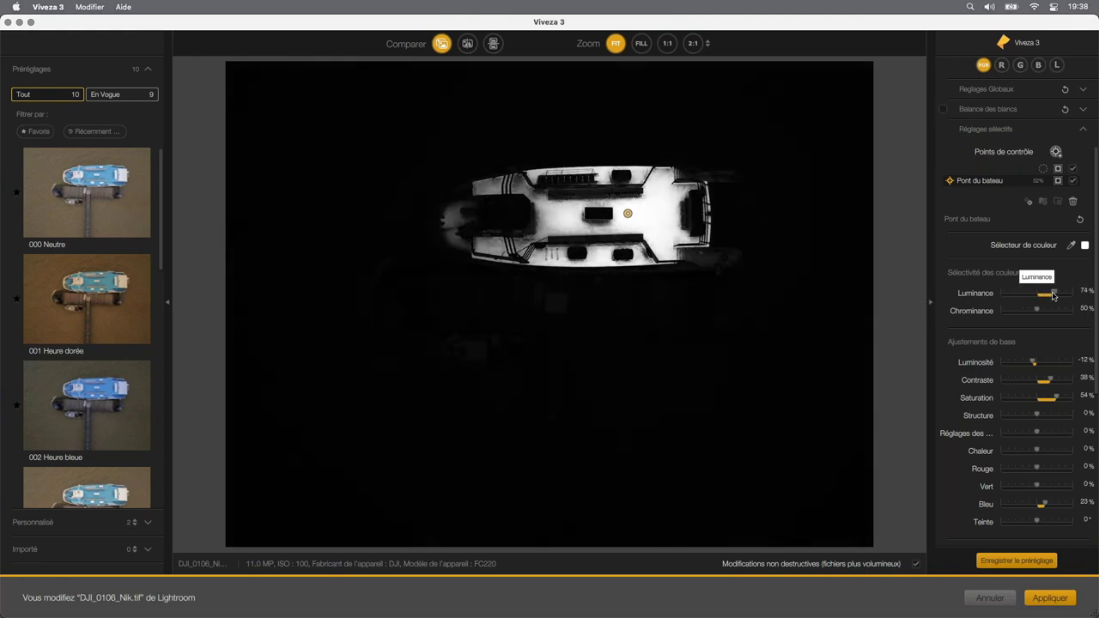
{"action": "left_click_drag", "start_coordinate": [1053, 295], "coordinate": [1066, 295]}
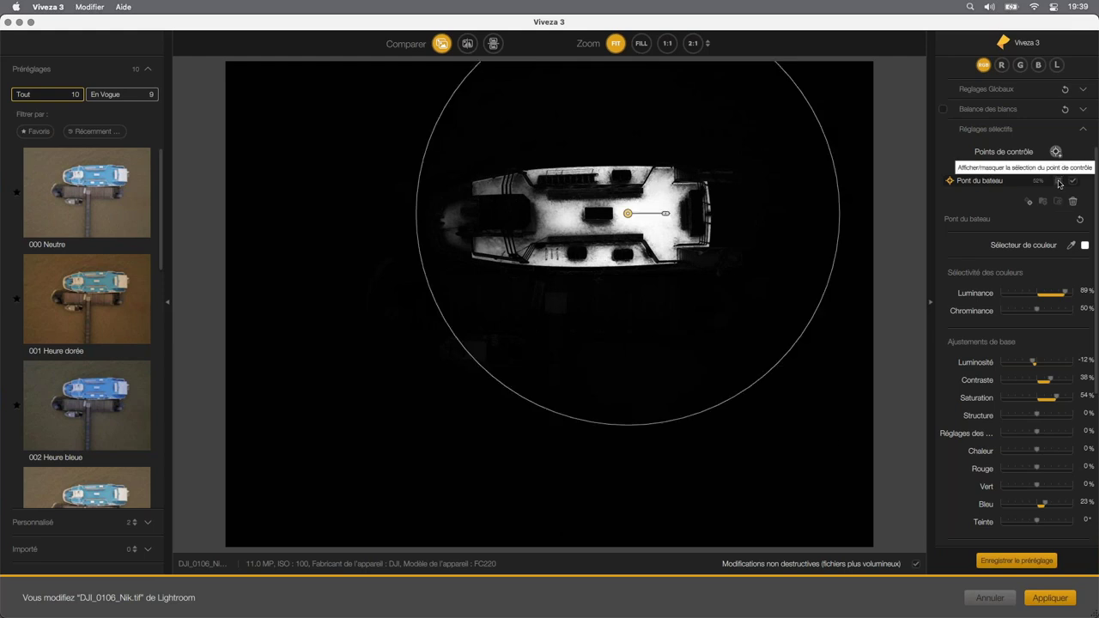
{"action": "left_click", "coordinate": [1058, 182]}
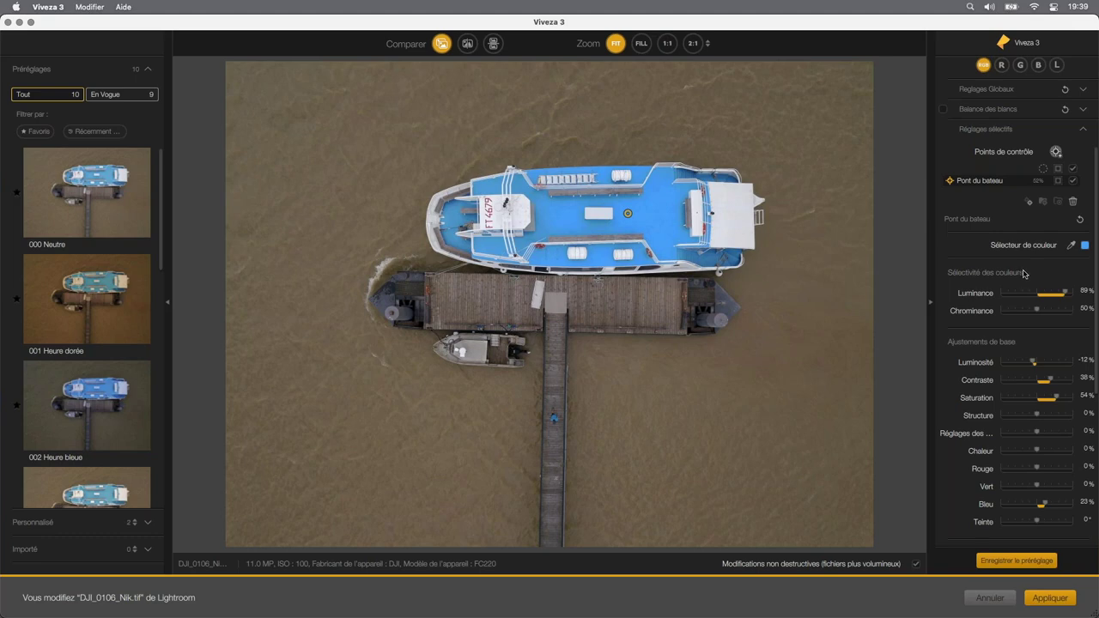
{"action": "left_click", "coordinate": [1058, 181]}
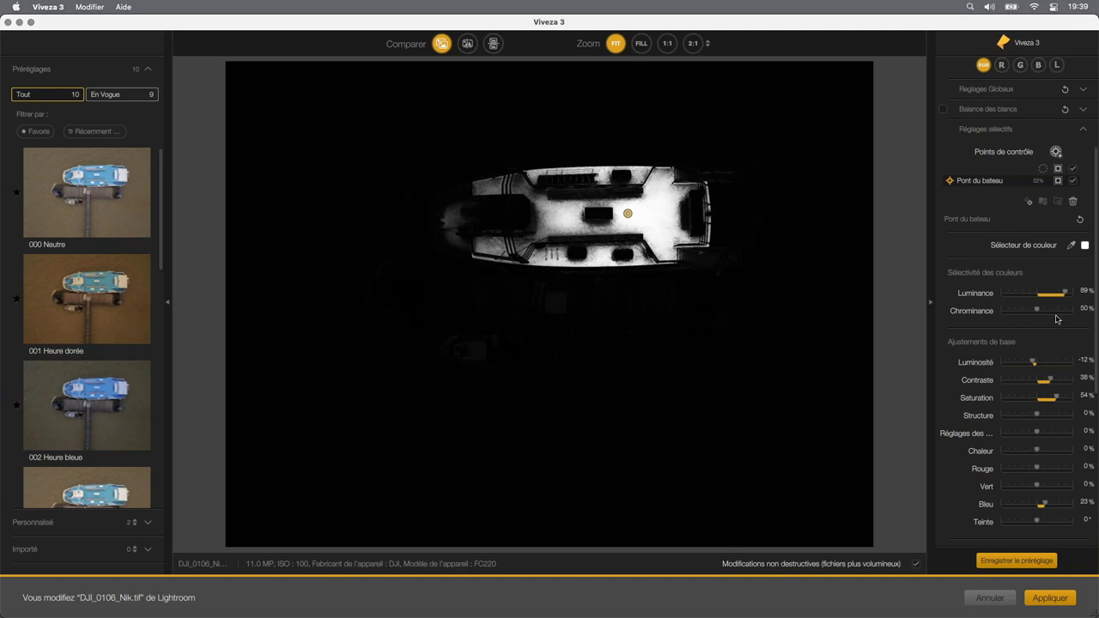
- Reset luminance selectivity to 50% and set Pont du bateau's chrominance selectivity to 53%
{"action": "double_click", "coordinate": [1064, 293]}
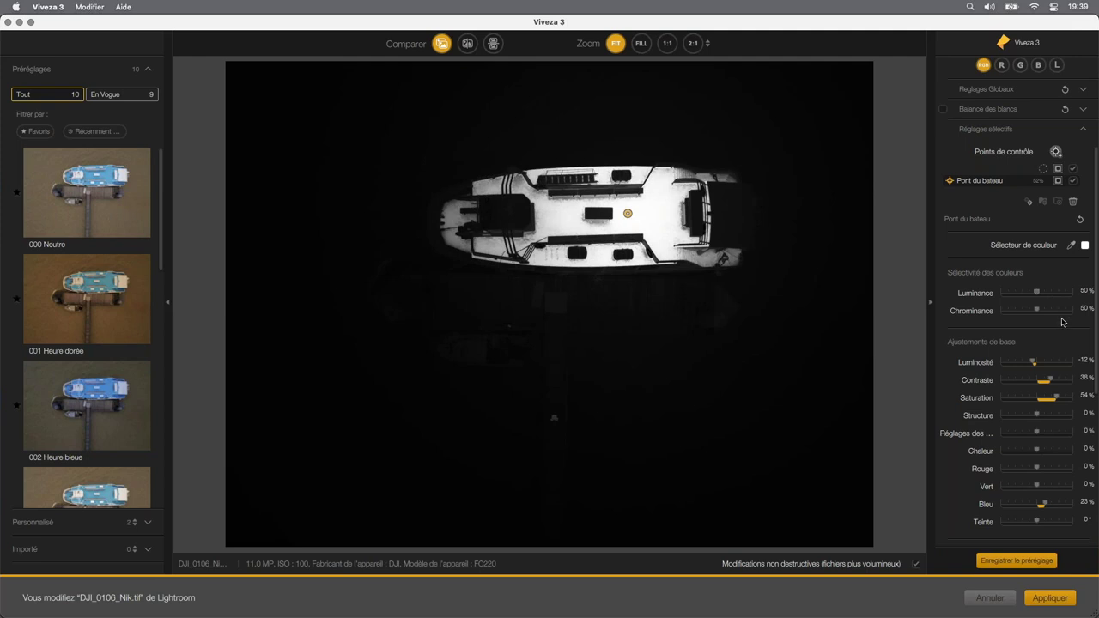
{"action": "left_click_drag", "start_coordinate": [1036, 313], "coordinate": [1012, 316]}
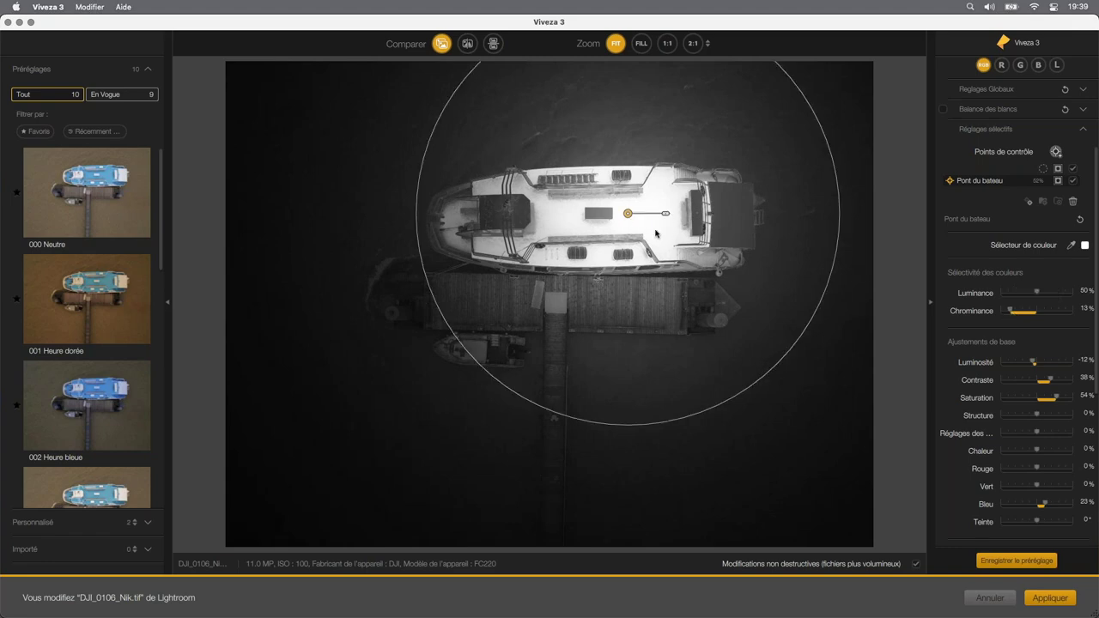
{"action": "mouse_move", "coordinate": [1037, 310]}
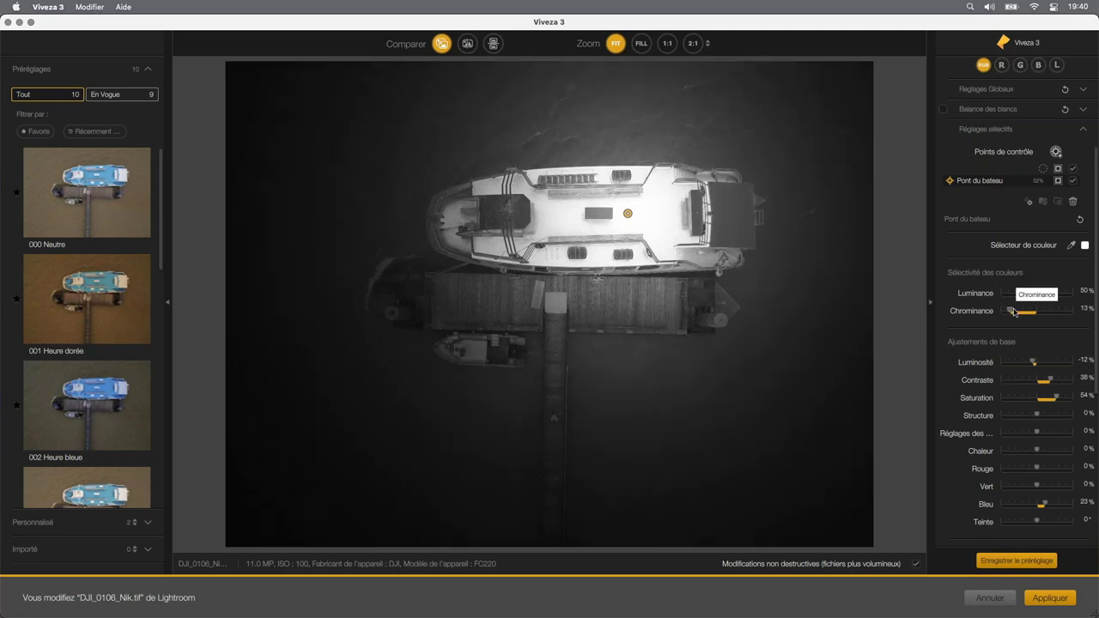
{"action": "left_click_drag", "start_coordinate": [1010, 312], "coordinate": [1067, 315]}
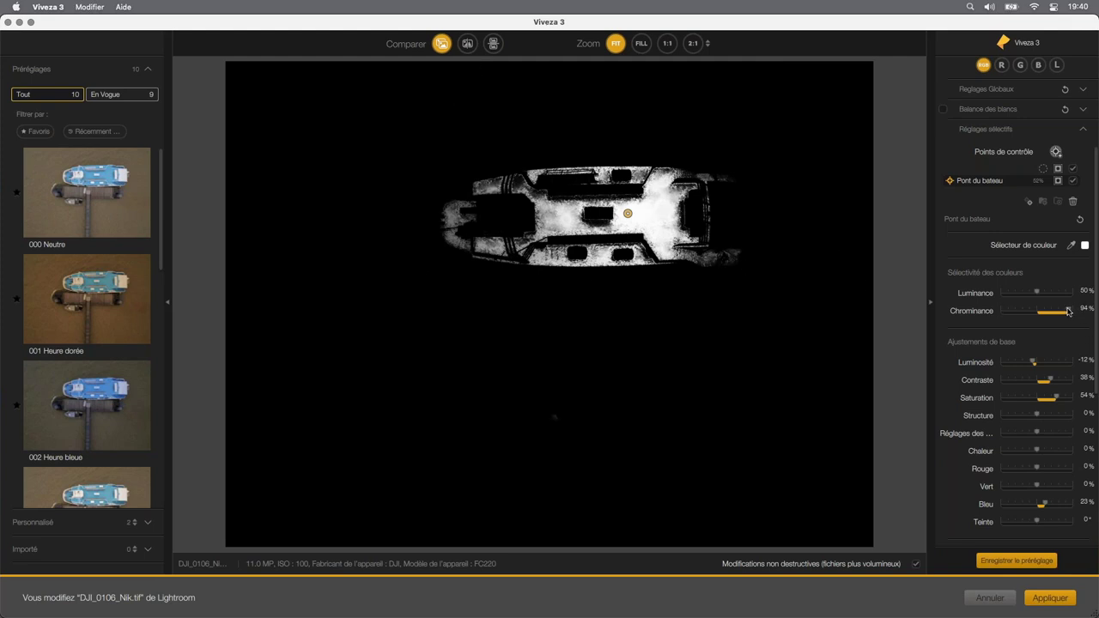
{"action": "left_click_drag", "start_coordinate": [1068, 312], "coordinate": [1040, 311]}
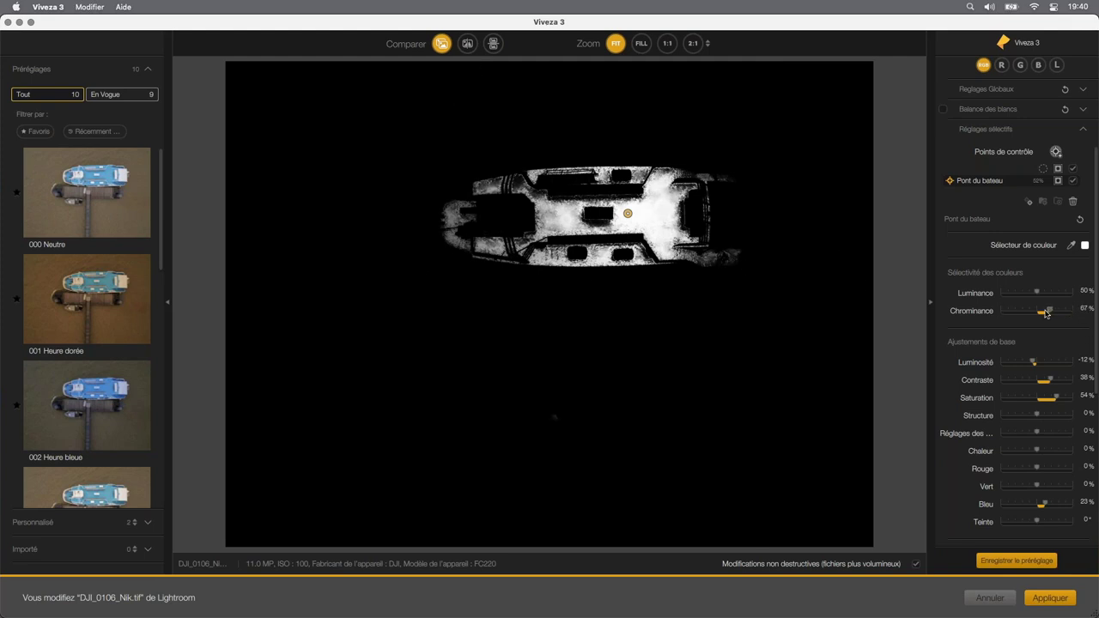
{"action": "left_click", "coordinate": [1058, 181]}
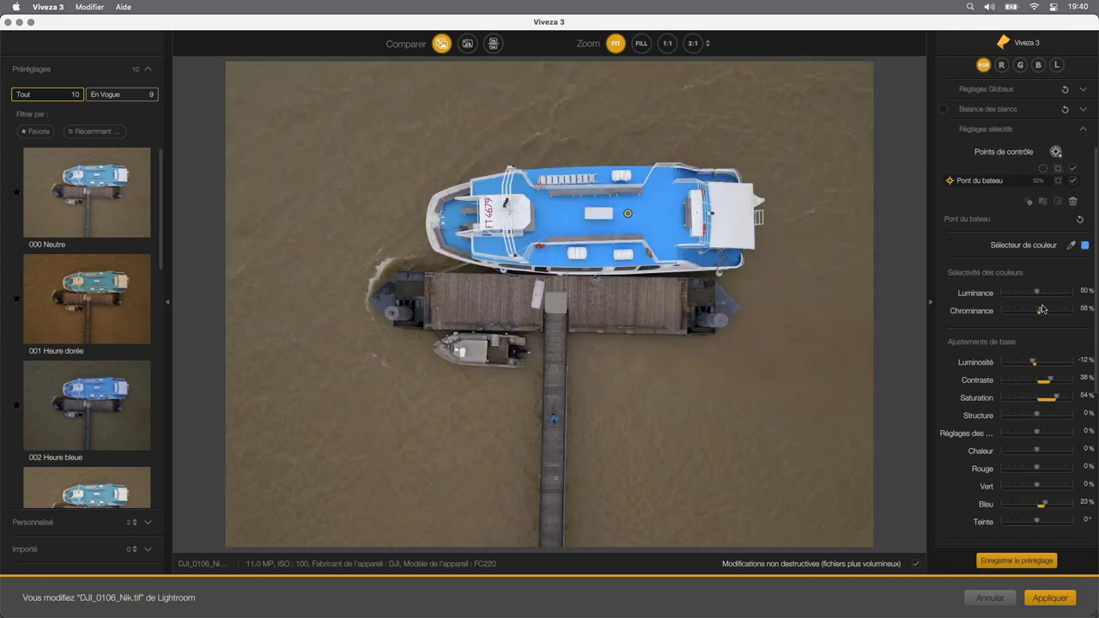
{"action": "left_click_drag", "start_coordinate": [1042, 311], "coordinate": [1063, 314]}
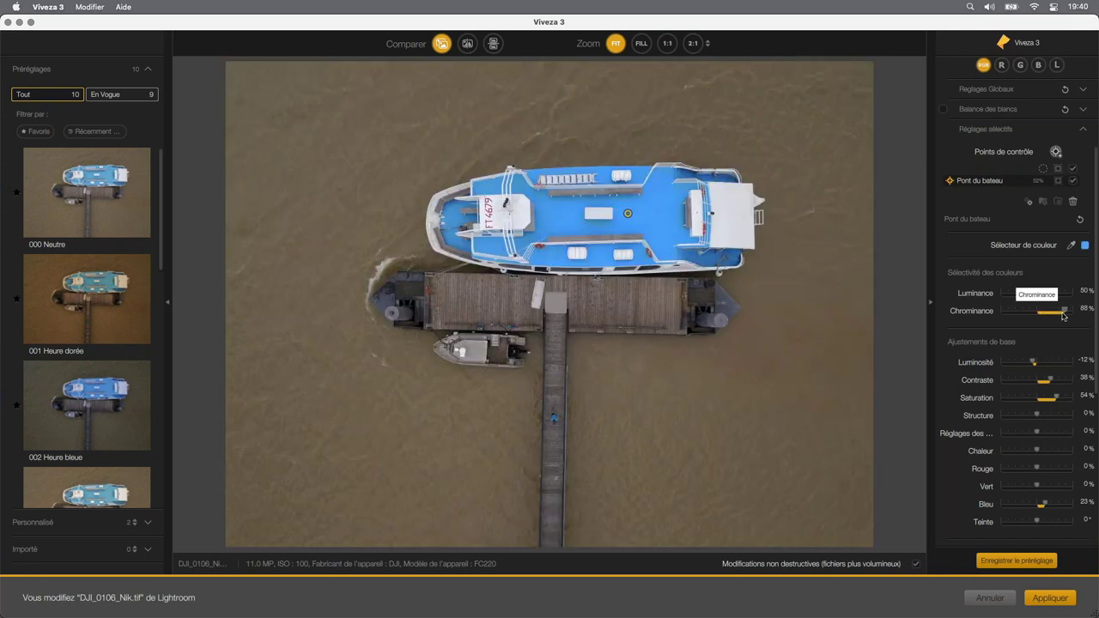
{"action": "mouse_move", "coordinate": [1063, 315]}
{"action": "left_mouse_down"}
{"action": "mouse_move", "coordinate": [995, 314]}
{"action": "mouse_move", "coordinate": [1020, 317]}
{"action": "left_mouse_up"}
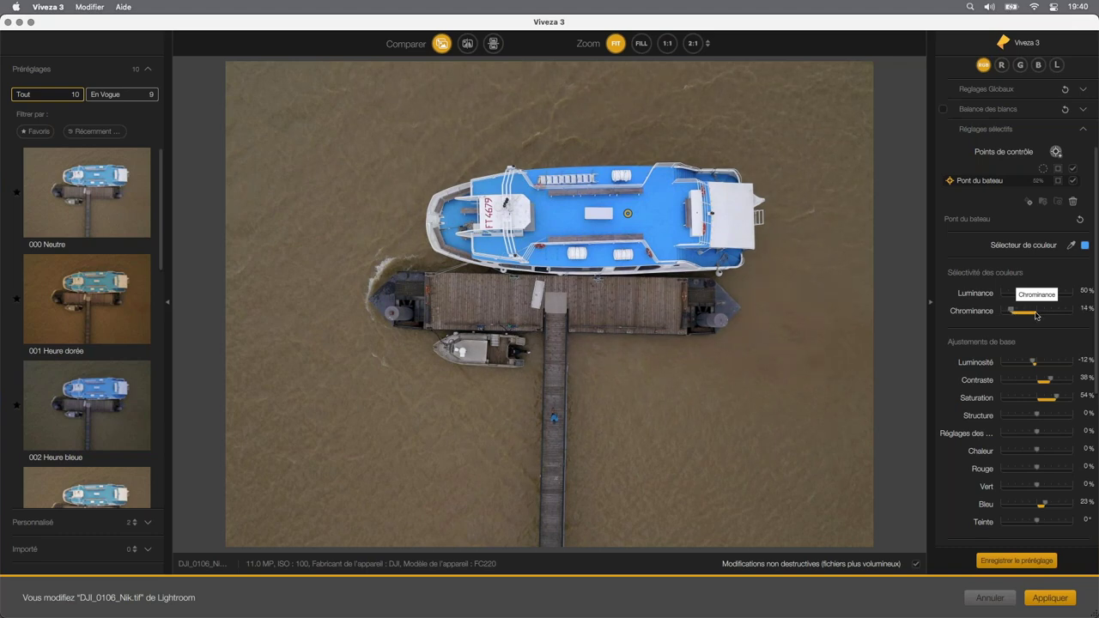
{"action": "left_click_drag", "start_coordinate": [1020, 317], "coordinate": [1037, 316]}
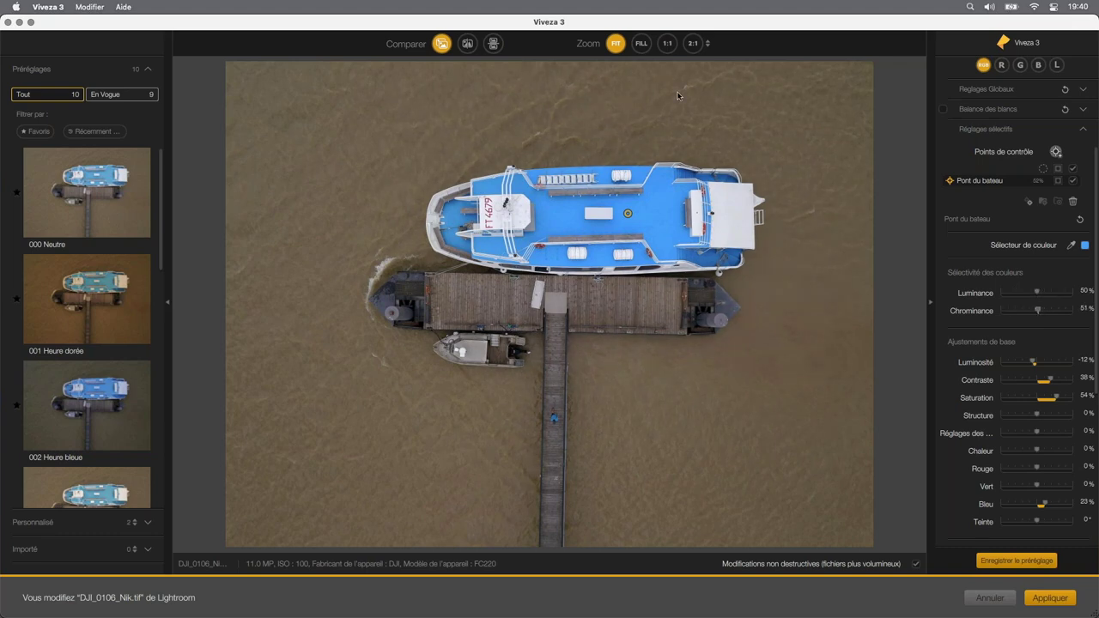
{"action": "left_click", "coordinate": [1038, 312]}
- Add Point de contrôle 2 on the top-left water with its radius widened to about 52%
{"action": "mouse_move", "coordinate": [628, 213]}
{"action": "left_click", "coordinate": [1057, 152]}
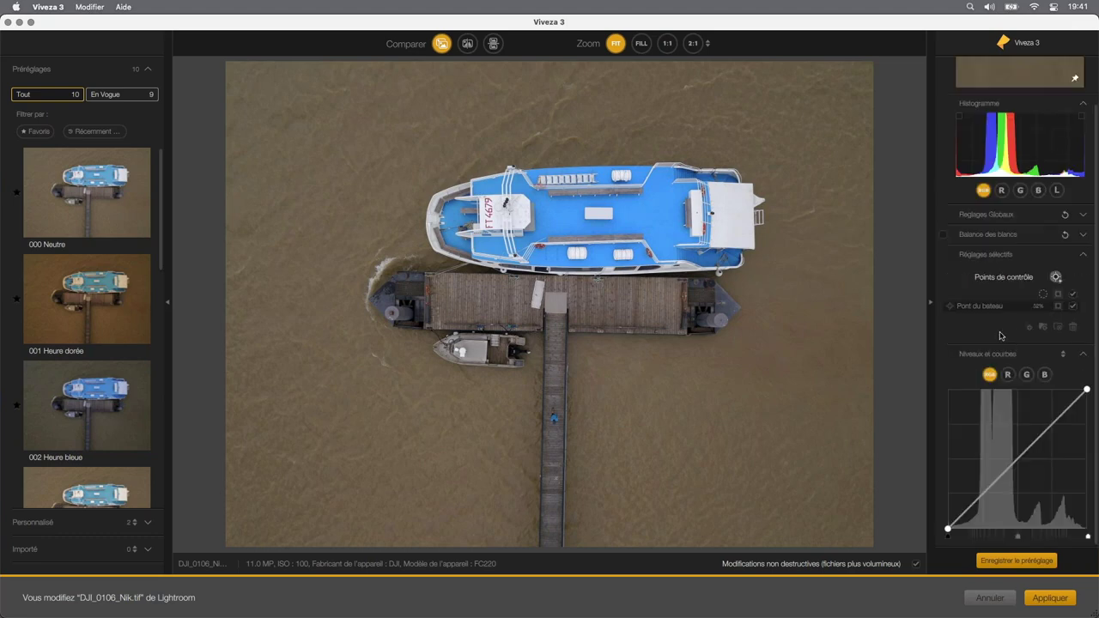
{"action": "mouse_move", "coordinate": [325, 138]}
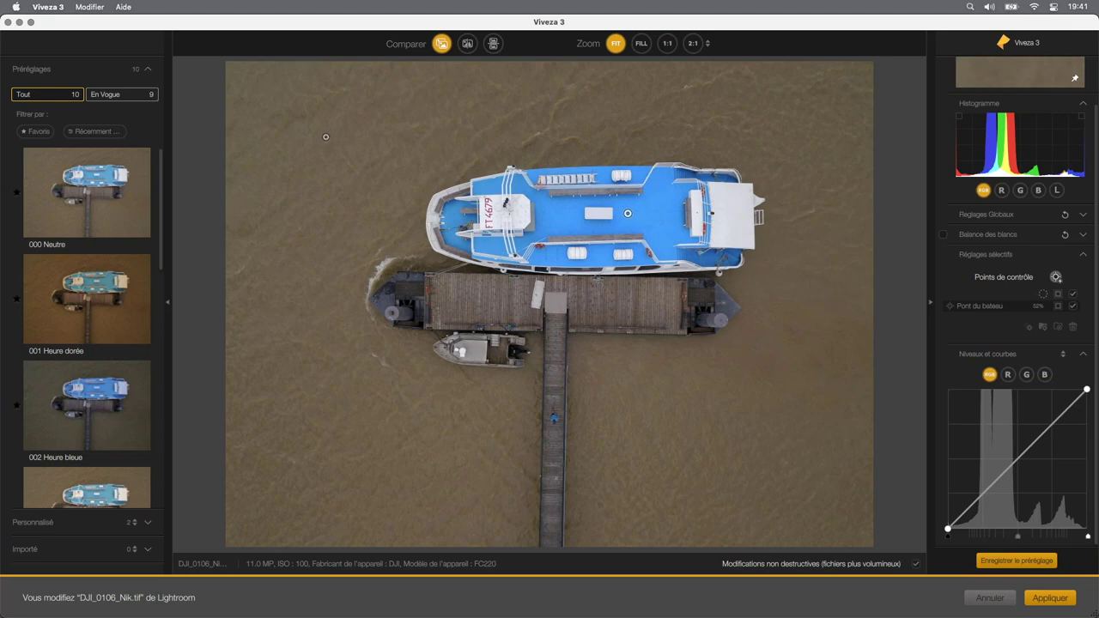
{"action": "left_click", "coordinate": [325, 136]}
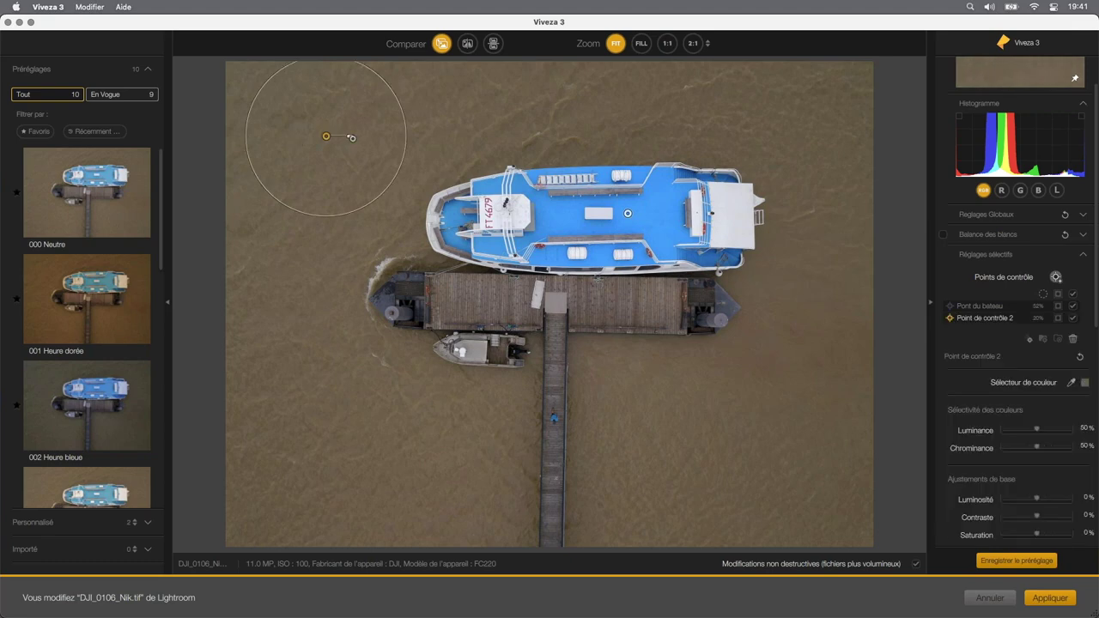
{"action": "left_click_drag", "start_coordinate": [350, 136], "coordinate": [360, 137]}
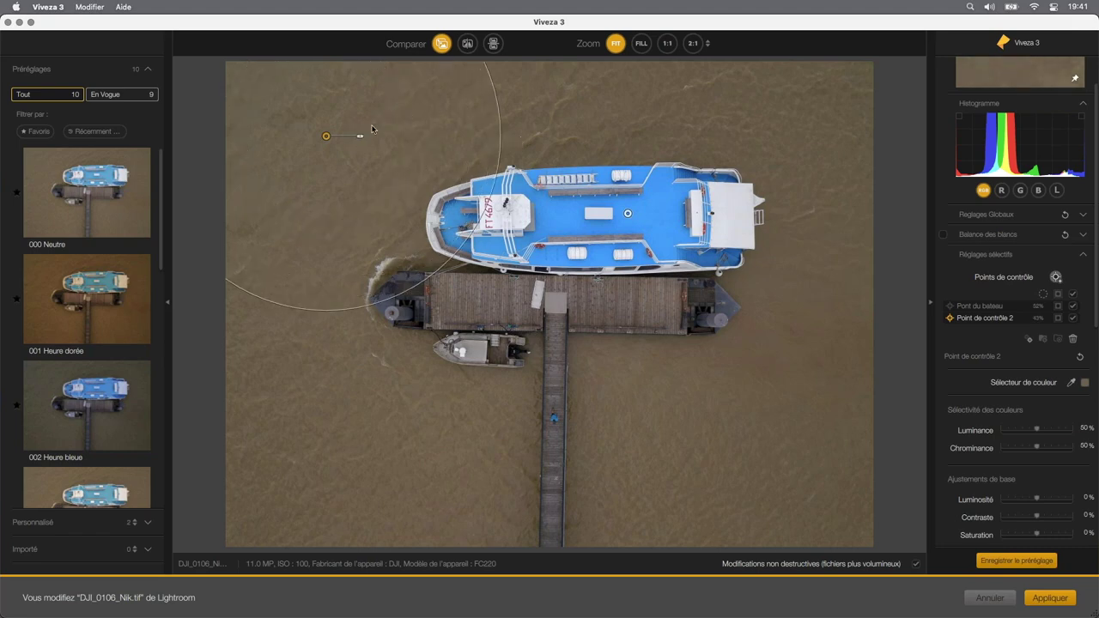
{"action": "left_click_drag", "start_coordinate": [360, 136], "coordinate": [370, 137]}
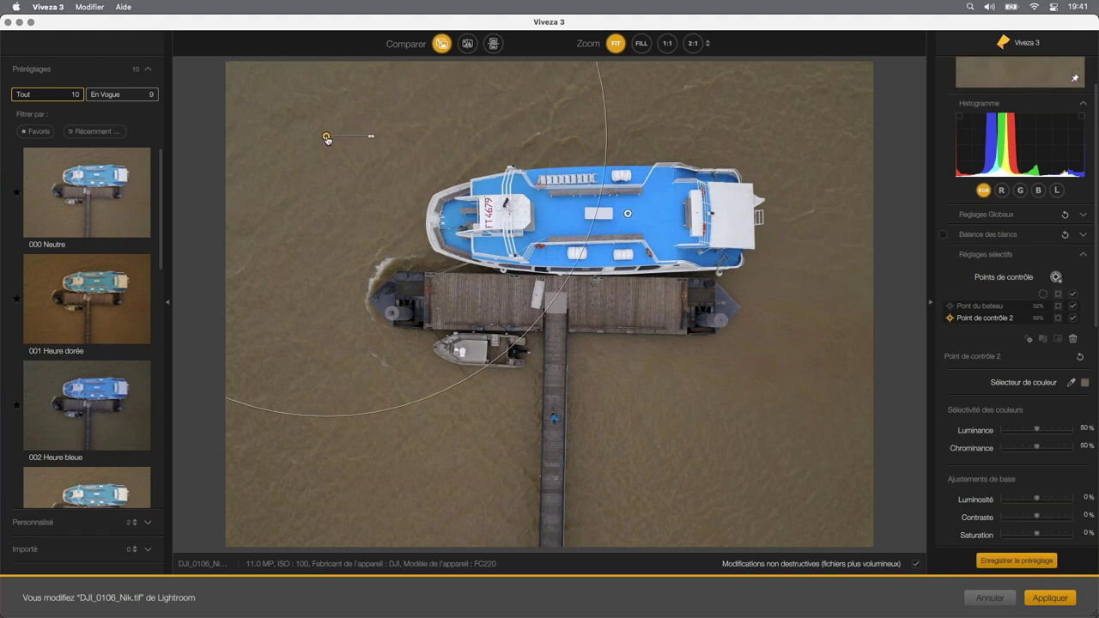
- Copy the water point to create points 3, 4 and 5 around the photo
{"action": "left_click_drag", "start_coordinate": [326, 139], "coordinate": [693, 134]}
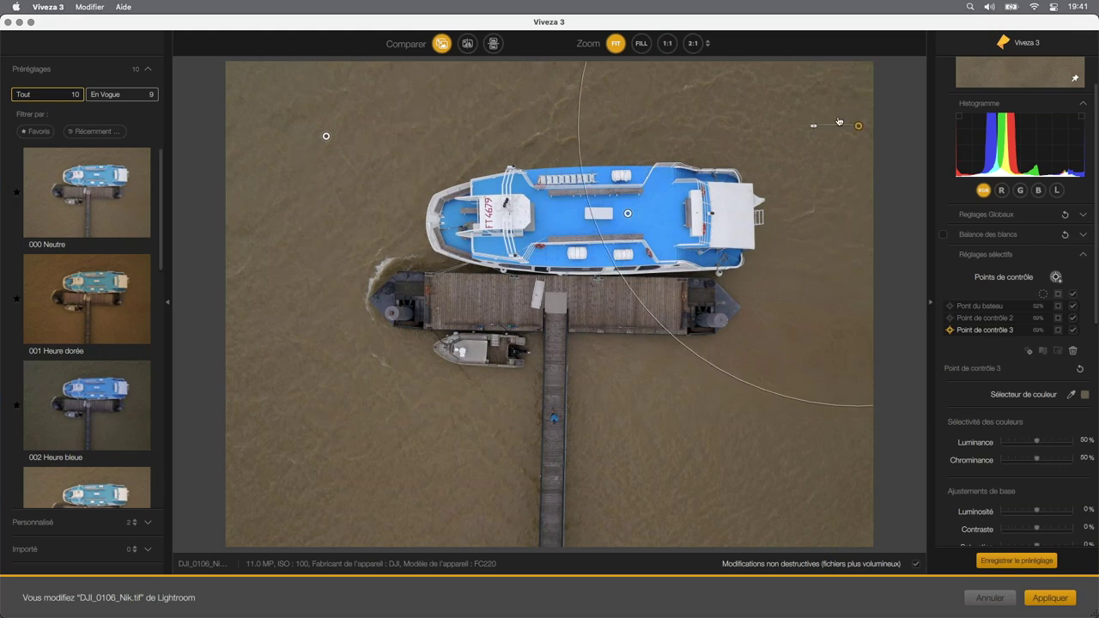
{"action": "mouse_move", "coordinate": [693, 133]}
{"action": "left_mouse_down"}
{"action": "mouse_move", "coordinate": [778, 131]}
{"action": "mouse_move", "coordinate": [780, 115]}
{"action": "mouse_move", "coordinate": [738, 446]}
{"action": "mouse_move", "coordinate": [743, 502]}
{"action": "left_mouse_up"}
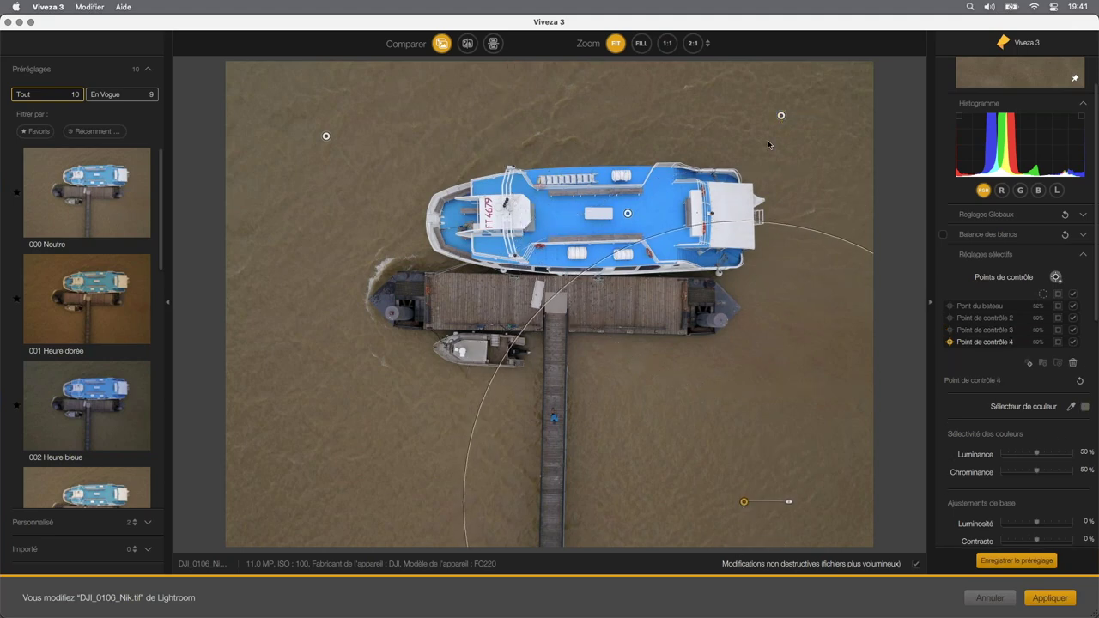
{"action": "left_click_drag", "start_coordinate": [744, 501], "coordinate": [333, 490]}
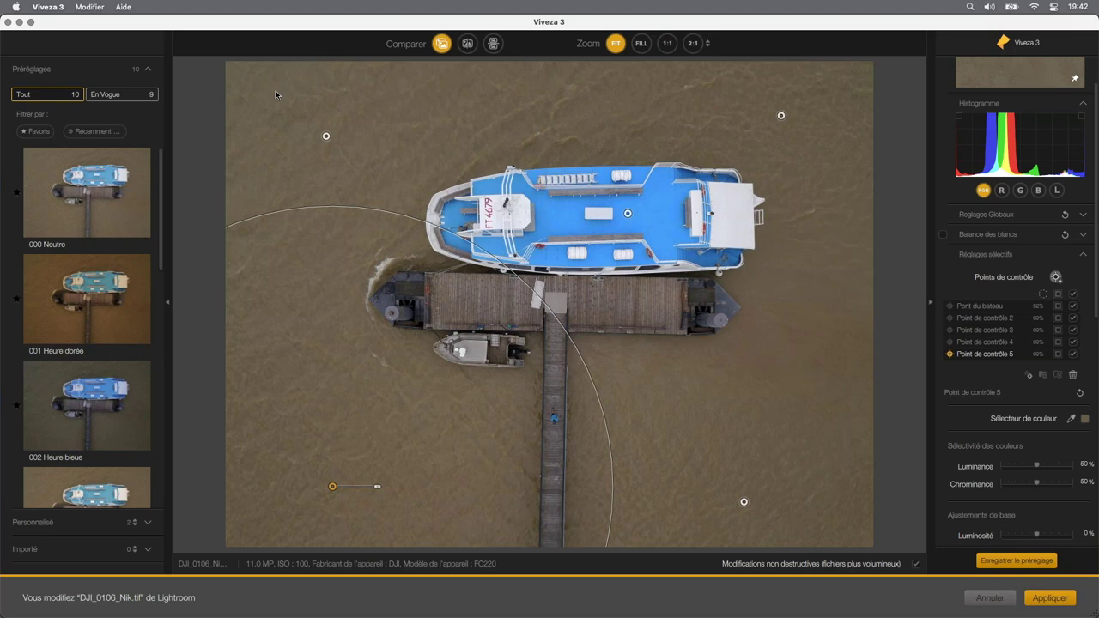
{"action": "mouse_move", "coordinate": [276, 91]}
{"action": "left_mouse_down"}
{"action": "mouse_move", "coordinate": [802, 438]}
{"action": "mouse_move", "coordinate": [847, 528]}
{"action": "left_mouse_up"}
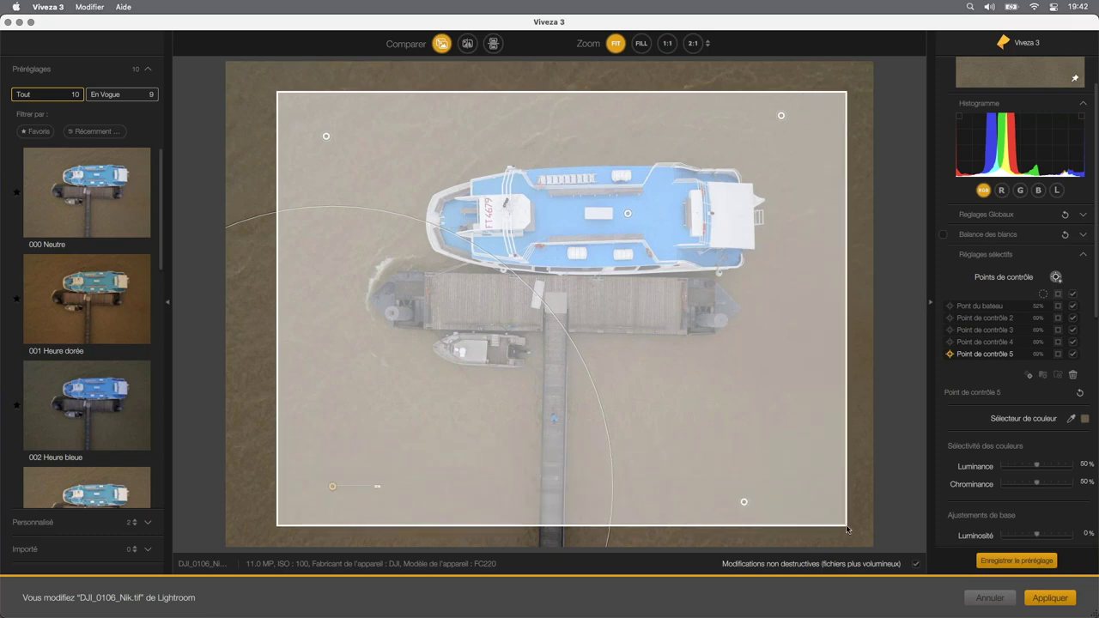
{"action": "left_click_drag", "start_coordinate": [847, 528], "coordinate": [845, 528]}
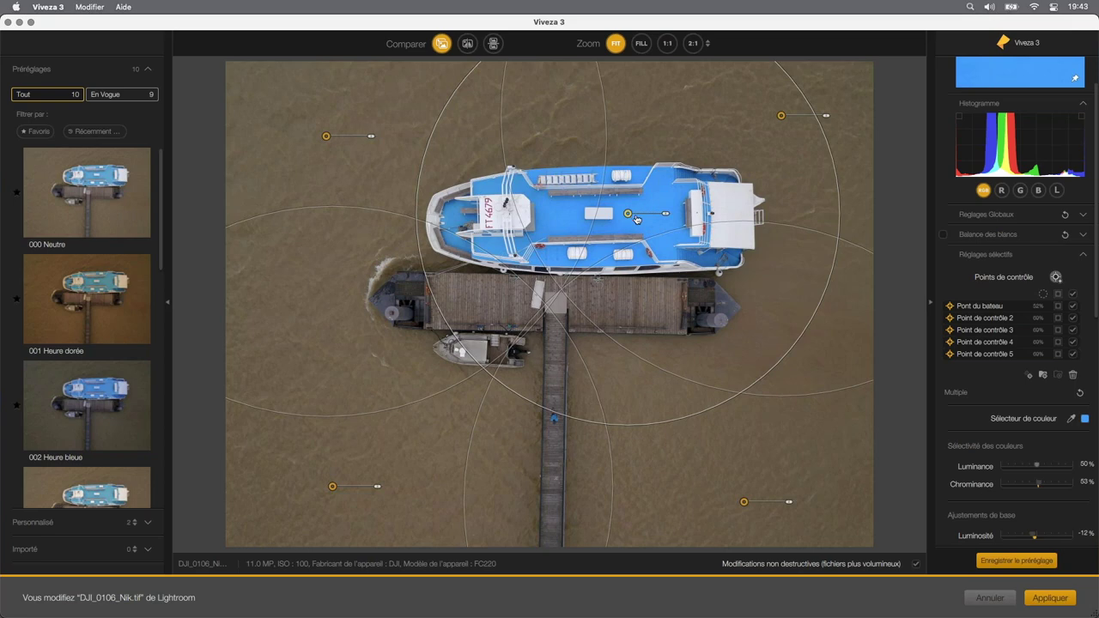
{"action": "key", "text": "super+z"}
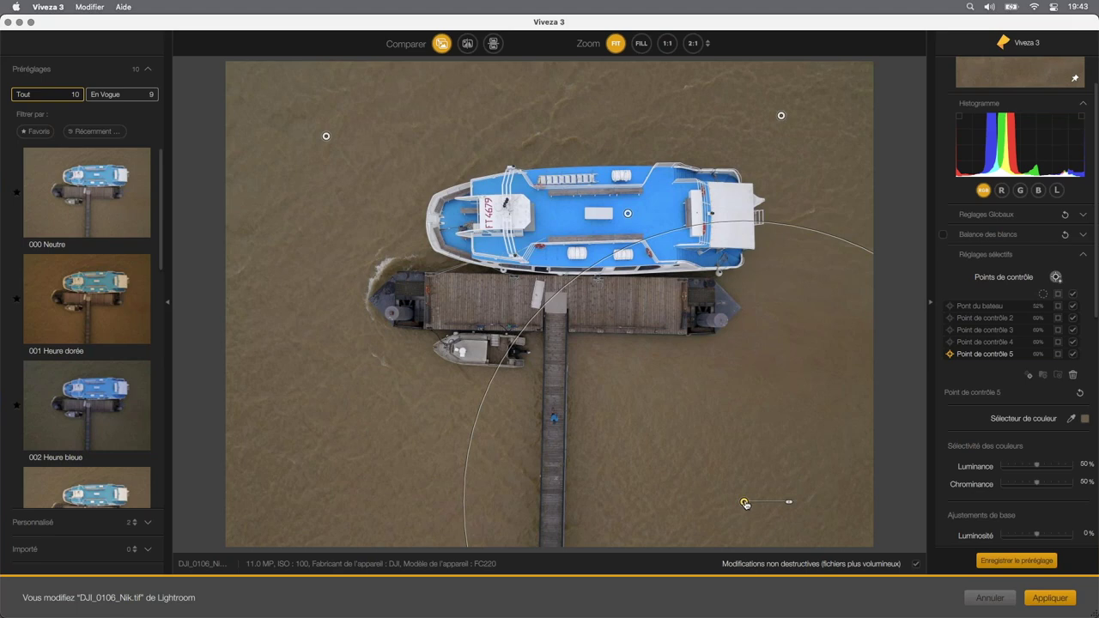
- Duplicate point 5 onto the lower-left water as Point de contrôle 6, then select point 2
{"action": "mouse_move", "coordinate": [744, 502]}
{"action": "left_mouse_down", "text": "alt"}
{"action": "mouse_move", "coordinate": [369, 455]}
{"action": "mouse_move", "coordinate": [366, 496]}
{"action": "left_mouse_up", "text": "alt"}
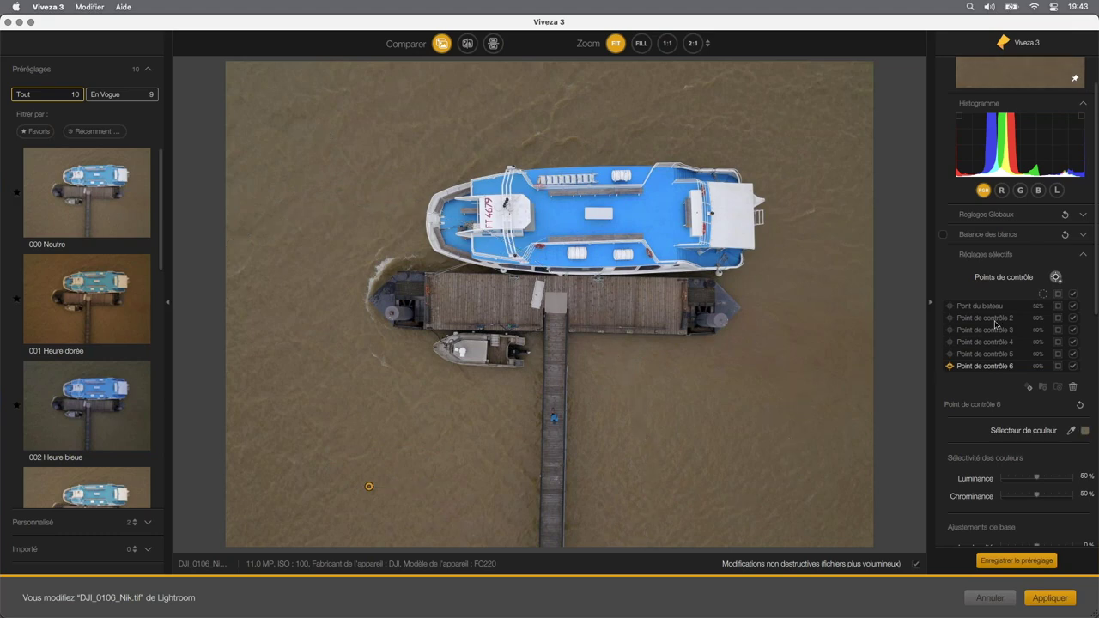
{"action": "mouse_move", "coordinate": [984, 318]}
{"action": "left_click", "coordinate": [986, 320]}
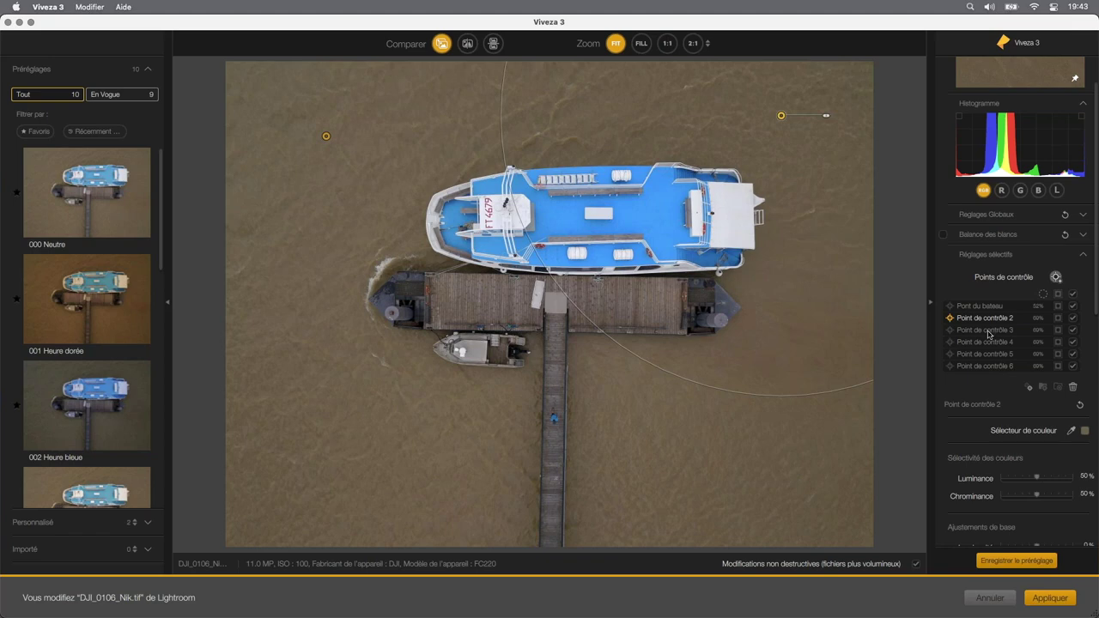
- Add Points de contrôle 3 to 6 to the selection and group them into Grouper 1
{"action": "left_click", "coordinate": [987, 333], "text": "shift"}
{"action": "left_click", "coordinate": [988, 342], "text": "shift"}
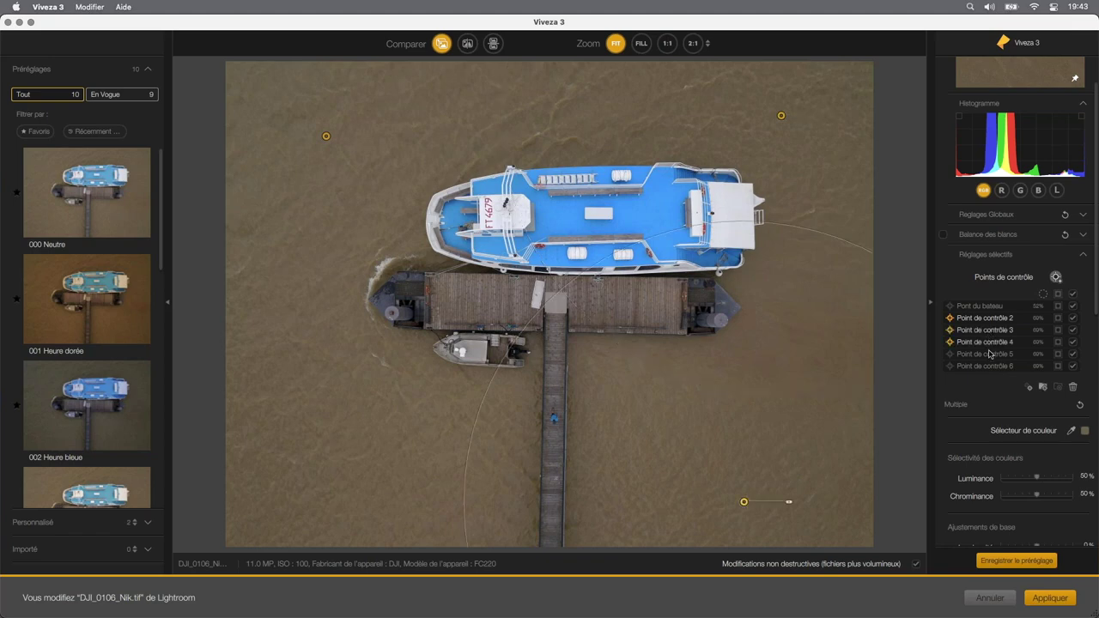
{"action": "left_click", "coordinate": [989, 354], "text": "shift"}
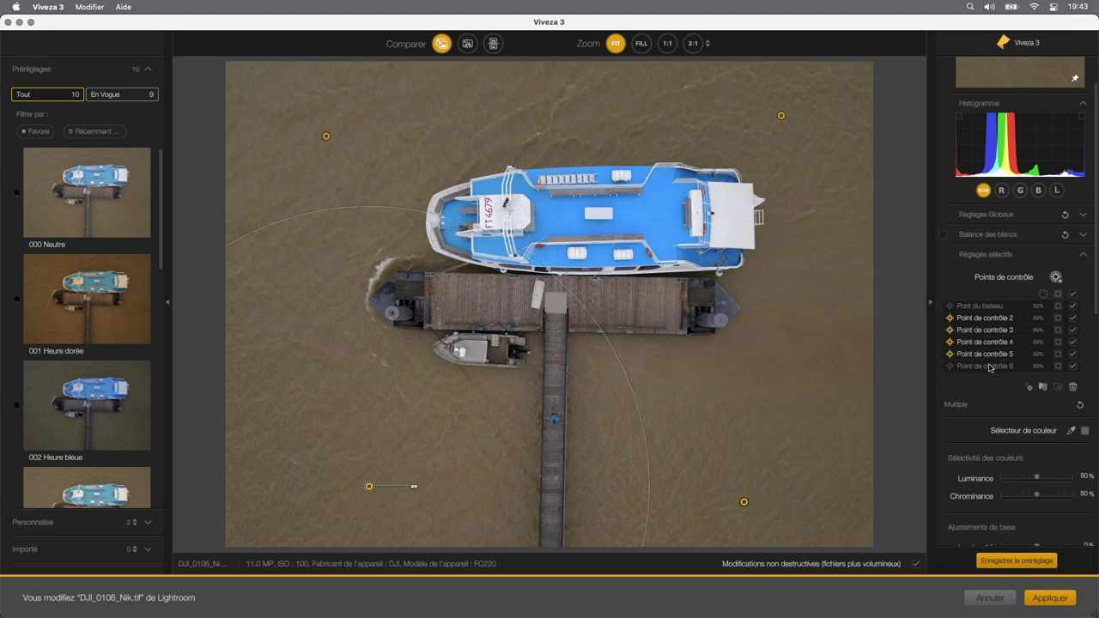
{"action": "left_click", "coordinate": [989, 367], "text": "shift"}
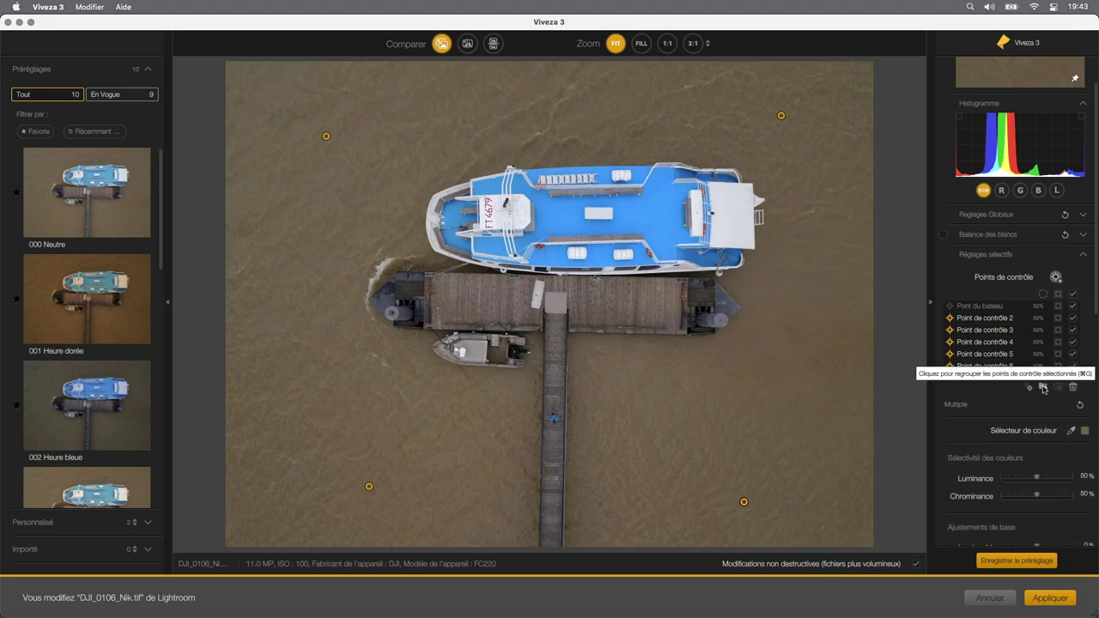
{"action": "left_click", "coordinate": [1043, 388]}
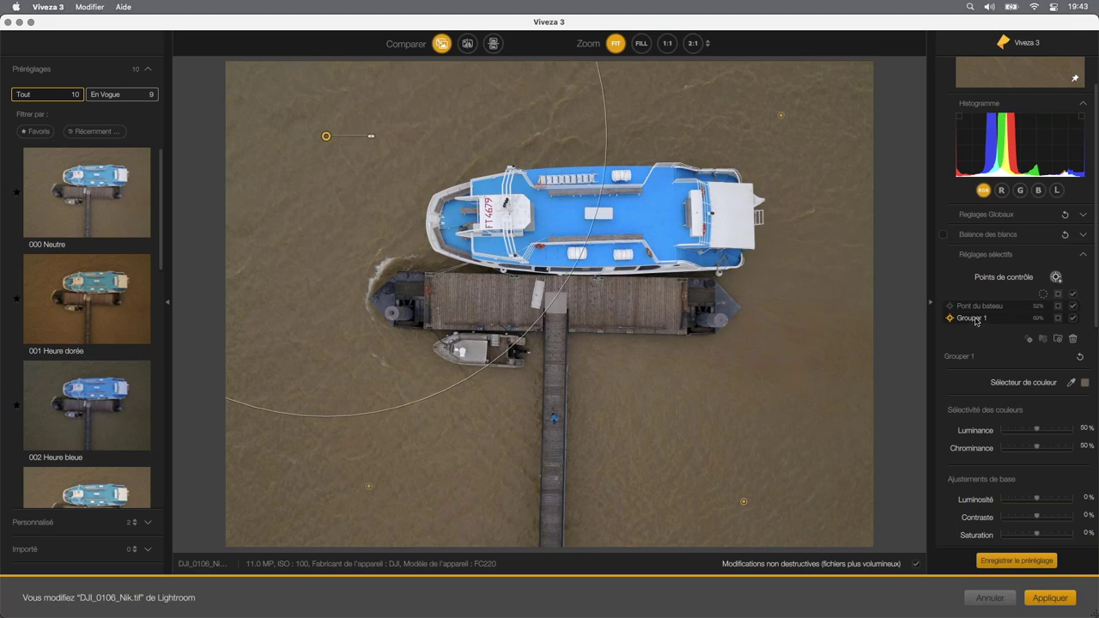
- Rename the Grouper 1 entry in the control-point list to 'Flots'
{"action": "double_click", "coordinate": [973, 318]}
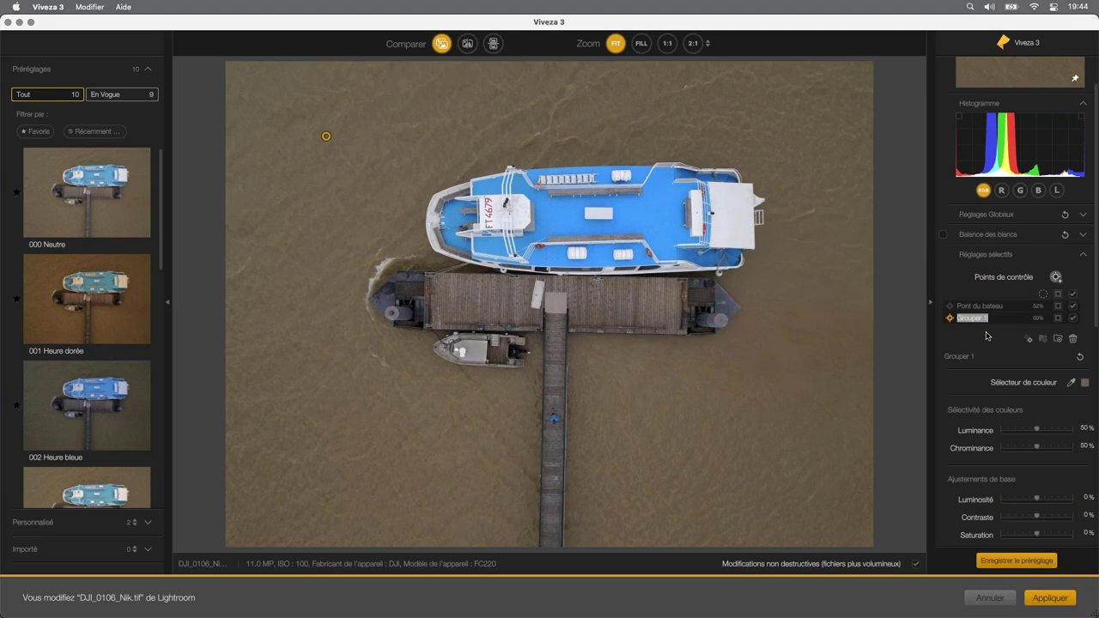
{"action": "type", "text": "Flots"}
{"action": "mouse_move", "coordinate": [627, 213]}
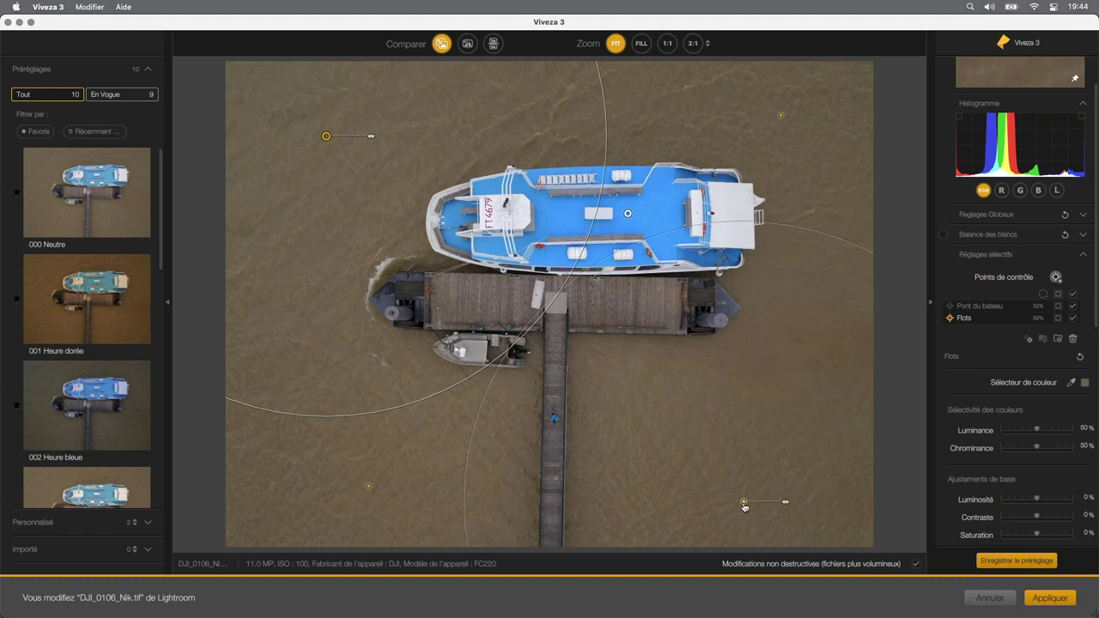
- Set the Flots group's Luminosité to -27% and Saturation to 22%
{"action": "mouse_move", "coordinate": [326, 136]}
{"action": "scroll", "coordinate": [1019, 491], "scroll_direction": "down", "scroll_amount": 5}
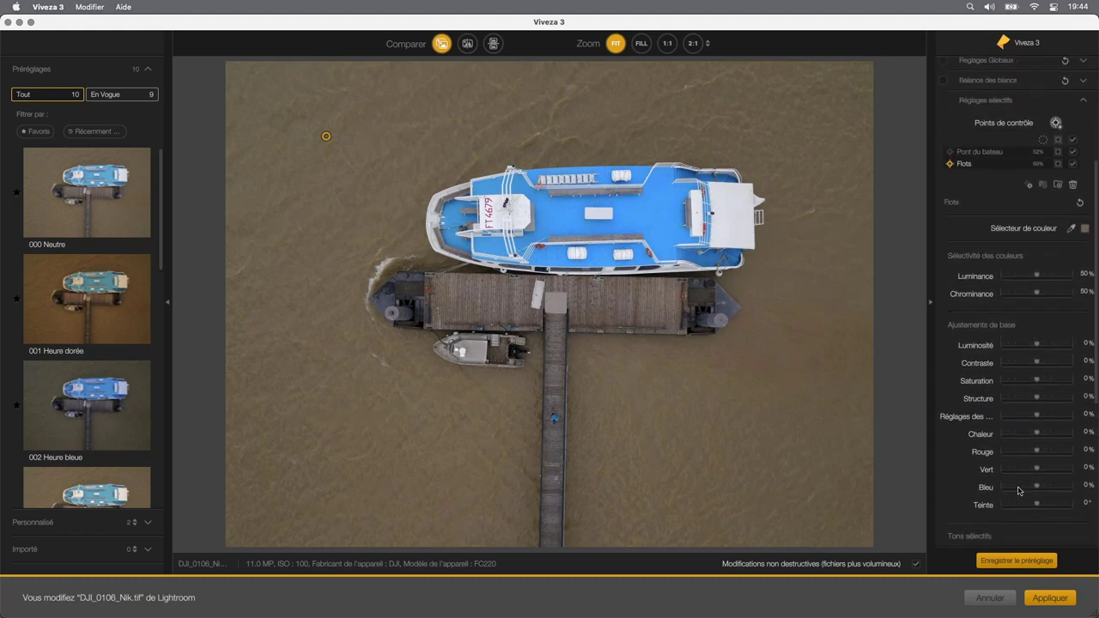
{"action": "scroll", "coordinate": [1029, 280], "scroll_direction": "down", "scroll_amount": 1}
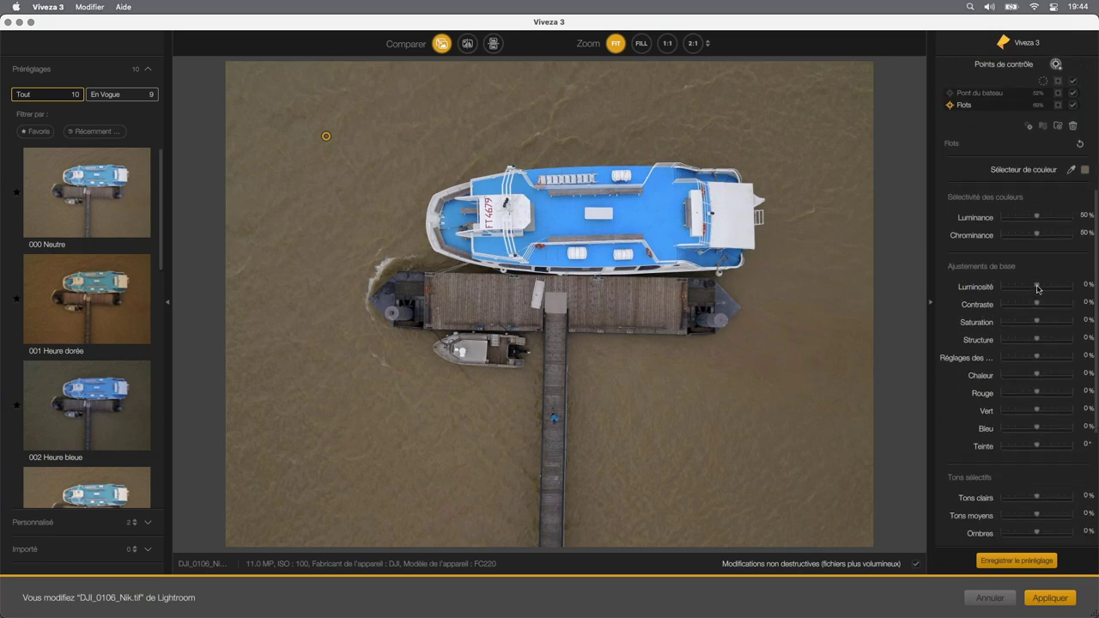
{"action": "left_click_drag", "start_coordinate": [1037, 289], "coordinate": [1033, 289]}
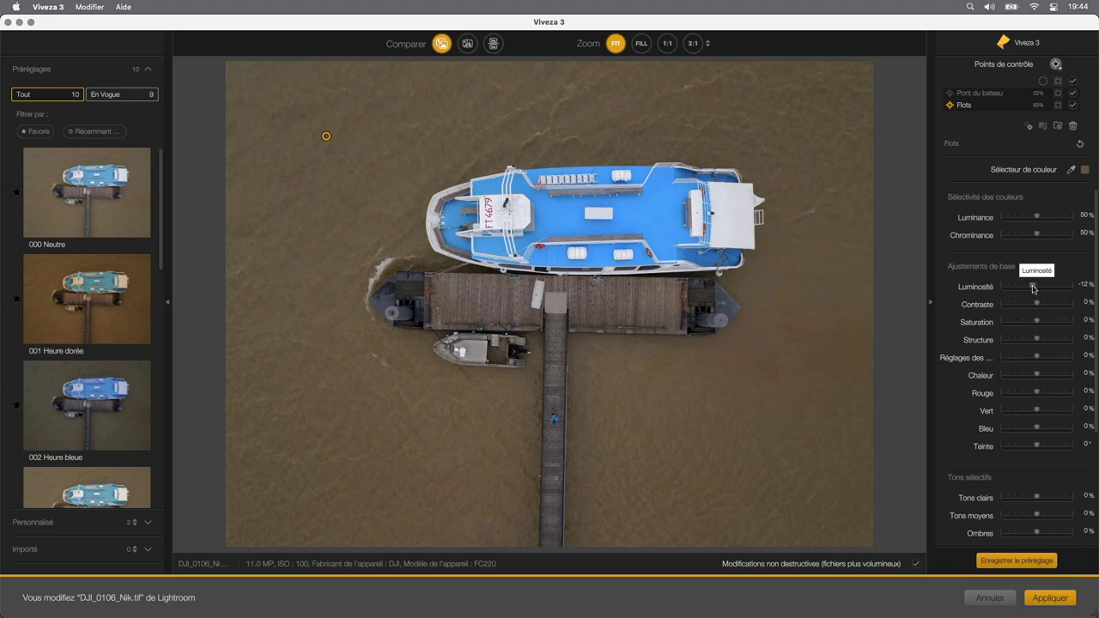
{"action": "left_click_drag", "start_coordinate": [1033, 288], "coordinate": [1022, 289]}
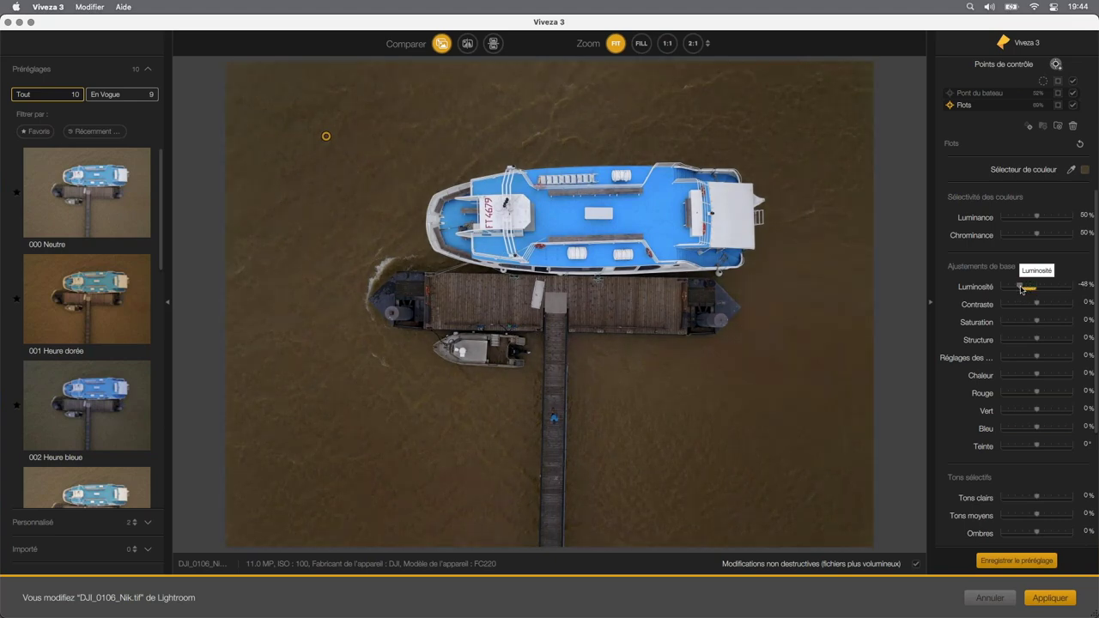
{"action": "left_click_drag", "start_coordinate": [1022, 289], "coordinate": [1028, 290]}
{"action": "left_click_drag", "start_coordinate": [1030, 289], "coordinate": [1029, 293]}
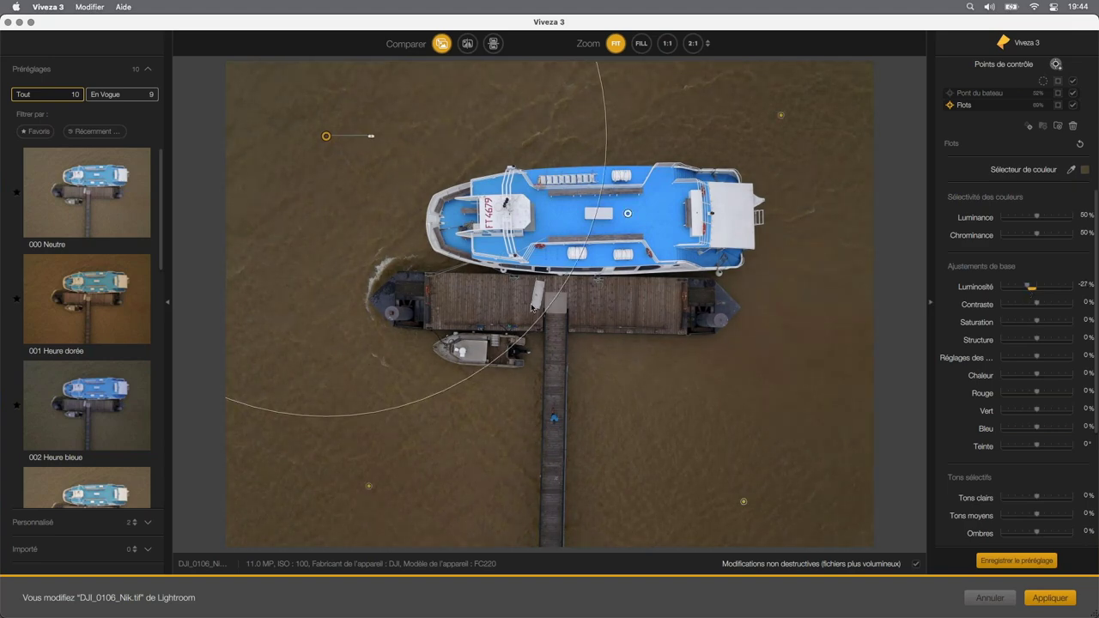
{"action": "mouse_move", "coordinate": [1038, 322]}
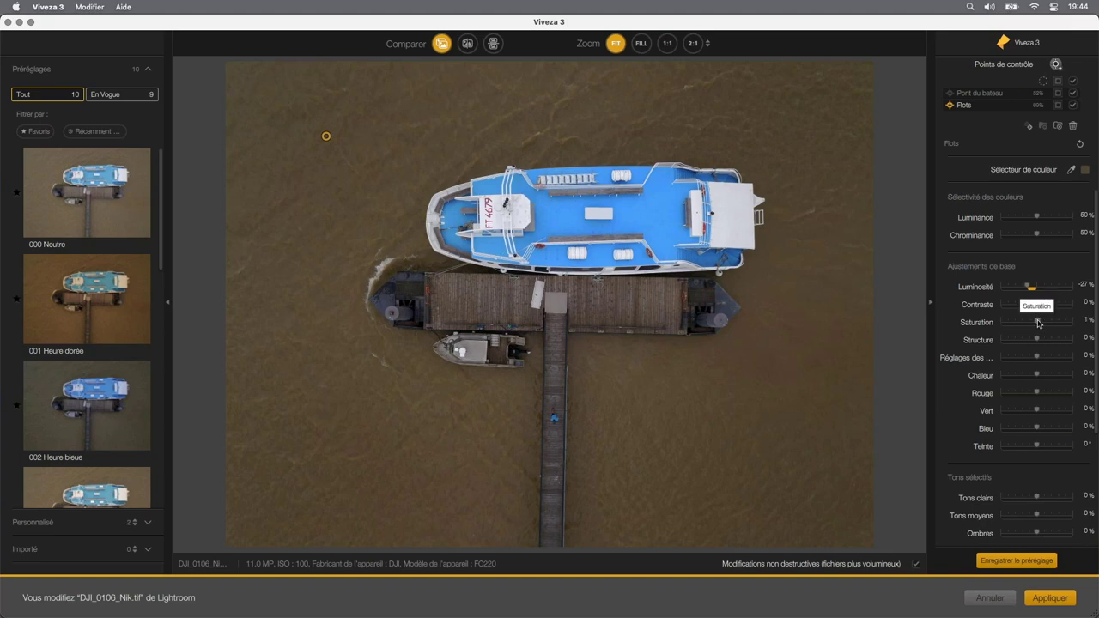
{"action": "mouse_move", "coordinate": [1036, 323]}
{"action": "left_mouse_down"}
{"action": "mouse_move", "coordinate": [1057, 325]}
{"action": "mouse_move", "coordinate": [1045, 326]}
{"action": "left_mouse_up"}
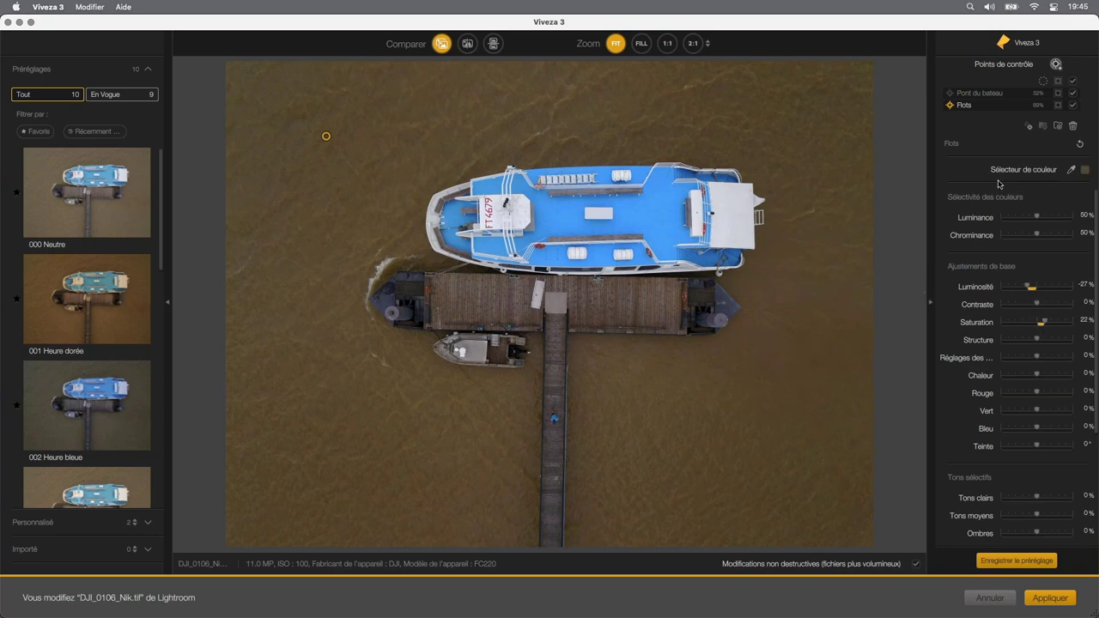
- Give Flots Contraste 34%, Structure 59% and Luminosité -22% under Ajustements de base
{"action": "scroll", "coordinate": [998, 184], "scroll_direction": "up", "scroll_amount": 2}
{"action": "scroll", "coordinate": [994, 223], "scroll_direction": "up", "scroll_amount": 2}
{"action": "scroll", "coordinate": [989, 275], "scroll_direction": "up", "scroll_amount": 2}
{"action": "scroll", "coordinate": [981, 343], "scroll_direction": "up", "scroll_amount": 2}
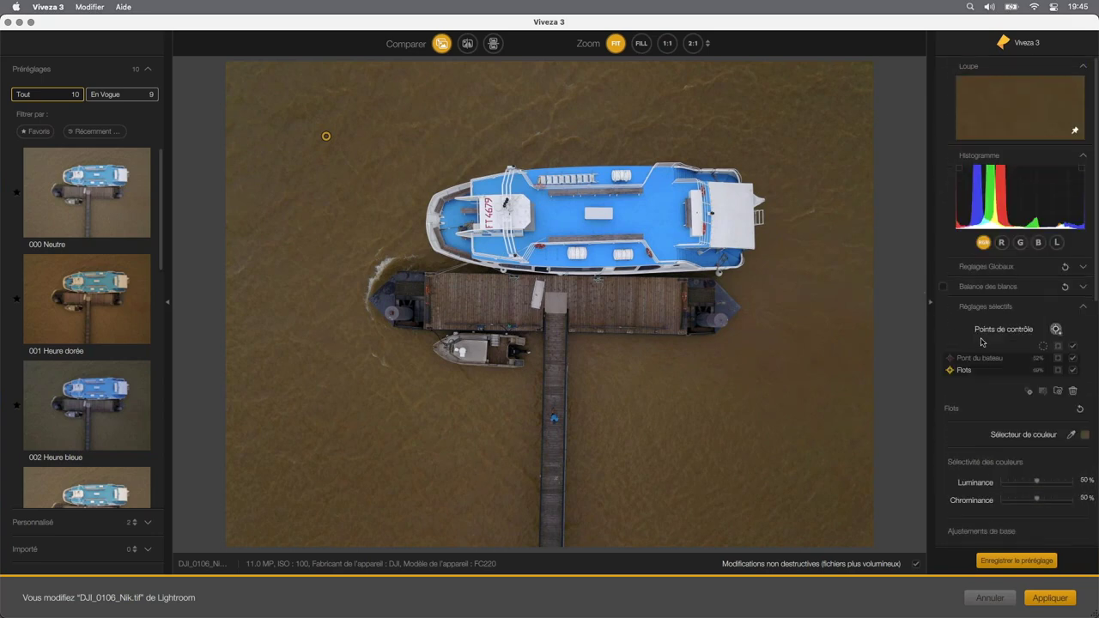
{"action": "scroll", "coordinate": [982, 342], "scroll_direction": "down", "scroll_amount": 2}
{"action": "scroll", "coordinate": [981, 343], "scroll_direction": "down", "scroll_amount": 3}
{"action": "scroll", "coordinate": [982, 341], "scroll_direction": "down", "scroll_amount": 1}
{"action": "scroll", "coordinate": [983, 339], "scroll_direction": "down", "scroll_amount": 1}
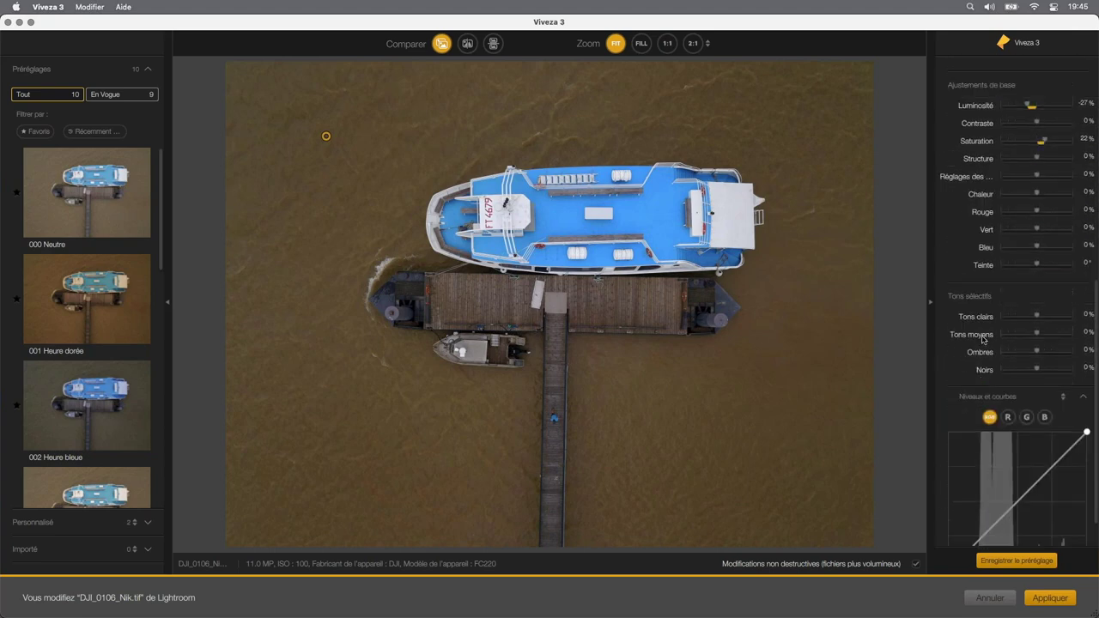
{"action": "scroll", "coordinate": [996, 309], "scroll_direction": "up", "scroll_amount": 1}
{"action": "scroll", "coordinate": [1013, 275], "scroll_direction": "up", "scroll_amount": 1}
{"action": "scroll", "coordinate": [1030, 240], "scroll_direction": "up", "scroll_amount": 1}
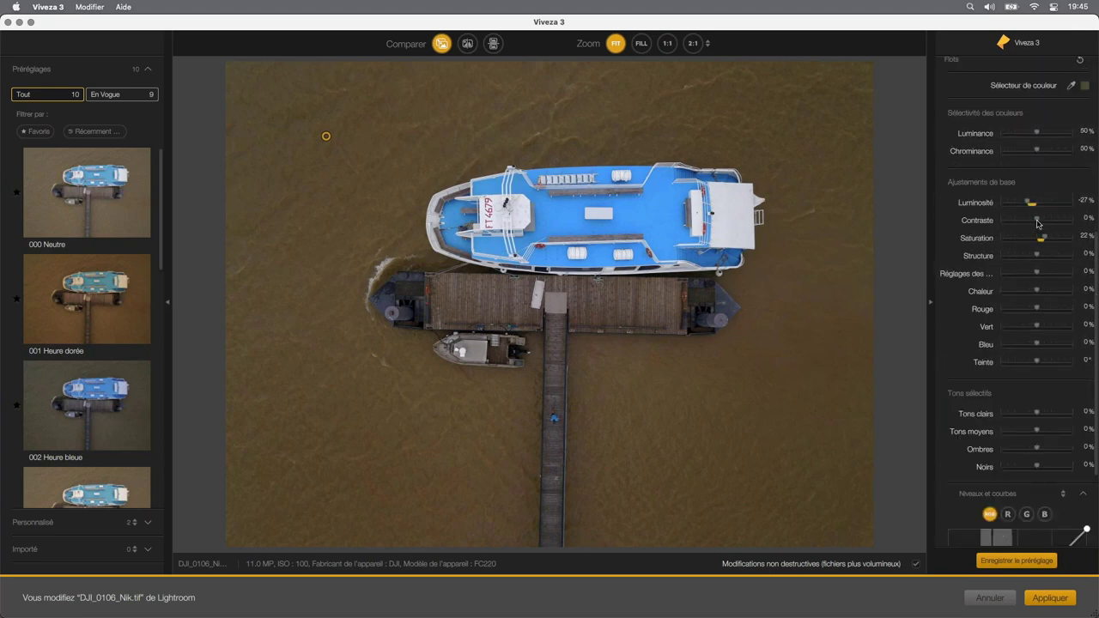
{"action": "mouse_move", "coordinate": [1037, 223]}
{"action": "left_mouse_down"}
{"action": "mouse_move", "coordinate": [1050, 222]}
{"action": "mouse_move", "coordinate": [1058, 260]}
{"action": "left_mouse_up"}
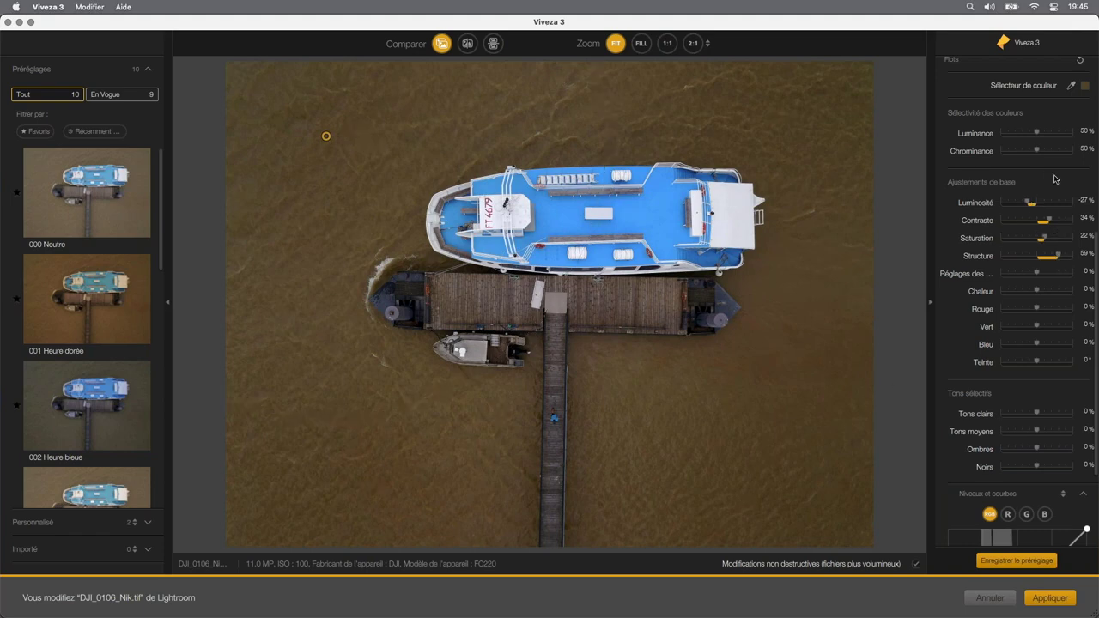
{"action": "left_click_drag", "start_coordinate": [1027, 204], "coordinate": [1032, 204]}
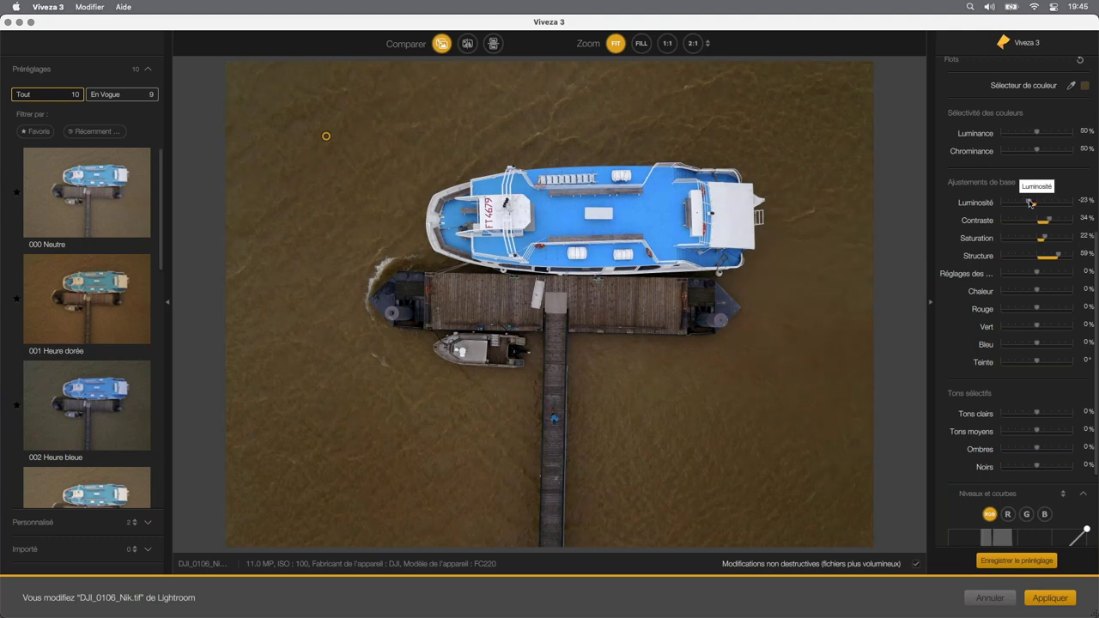
{"action": "left_click_drag", "start_coordinate": [1031, 204], "coordinate": [1030, 203]}
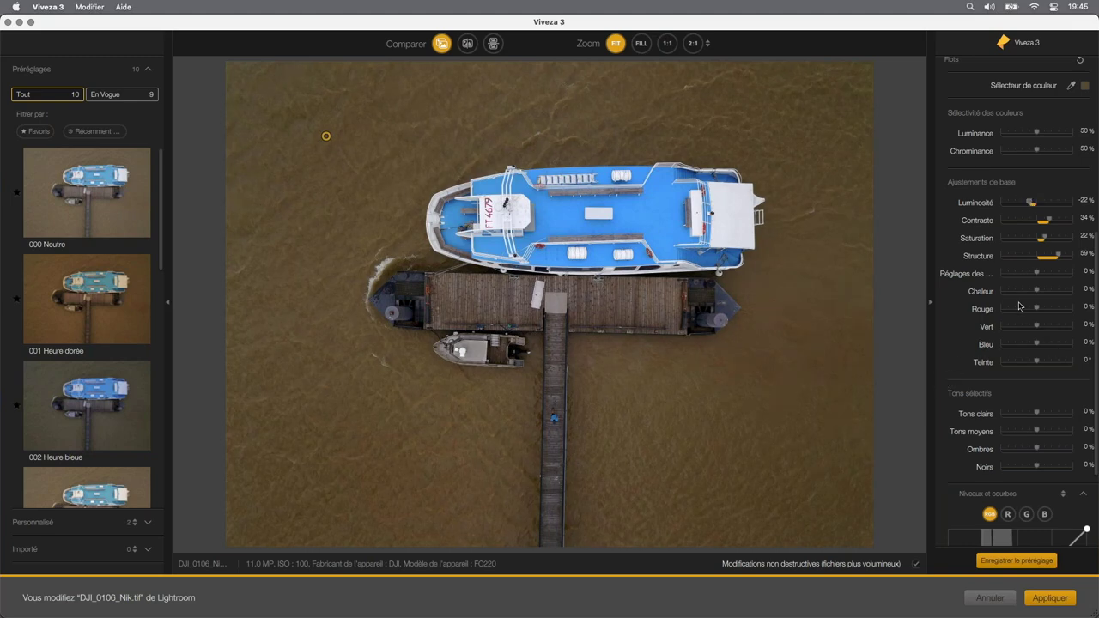
{"action": "scroll", "coordinate": [1020, 309], "scroll_direction": "down", "scroll_amount": 3}
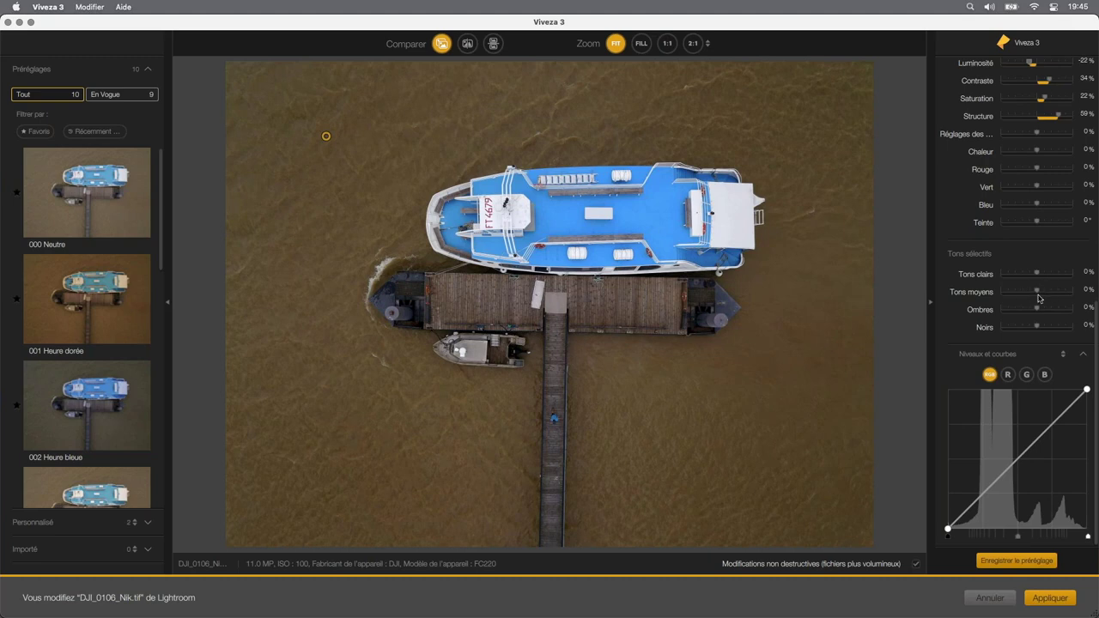
{"action": "scroll", "coordinate": [1038, 292], "scroll_direction": "up", "scroll_amount": 5}
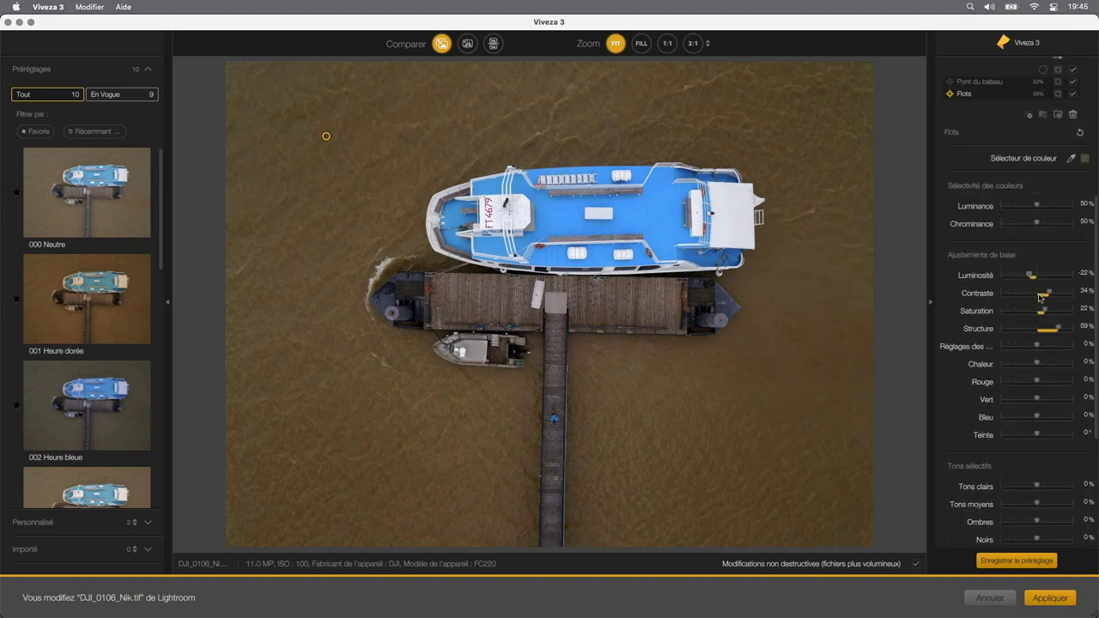
{"action": "scroll", "coordinate": [1039, 206], "scroll_direction": "up", "scroll_amount": 1}
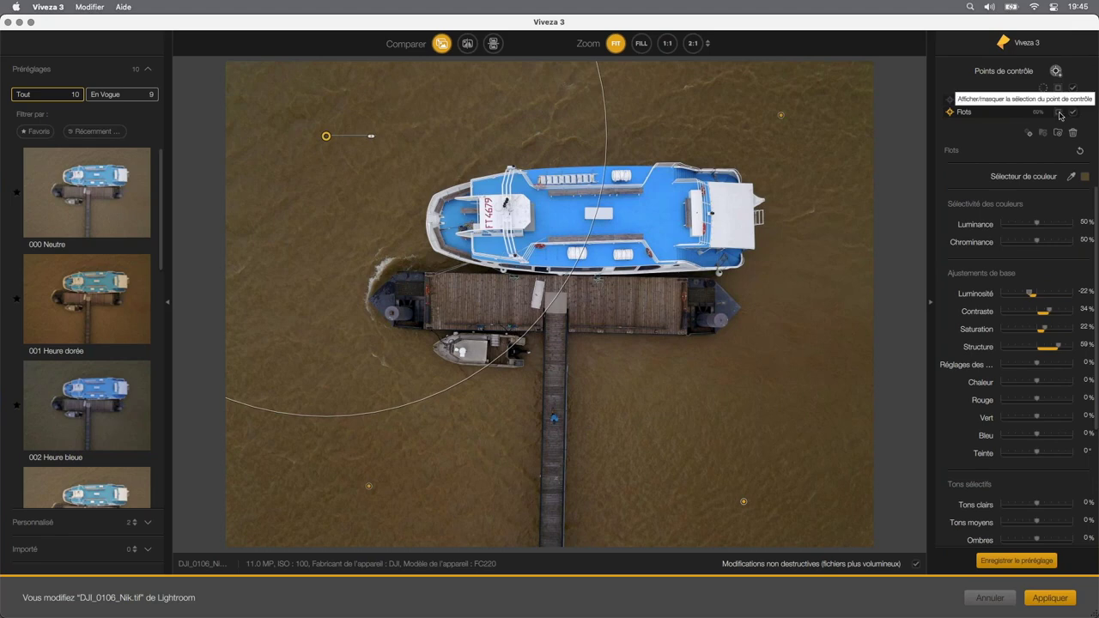
- Show the Flots mask and test its point on the boat, then return it to the upper-right water
{"action": "left_click", "coordinate": [1059, 113]}
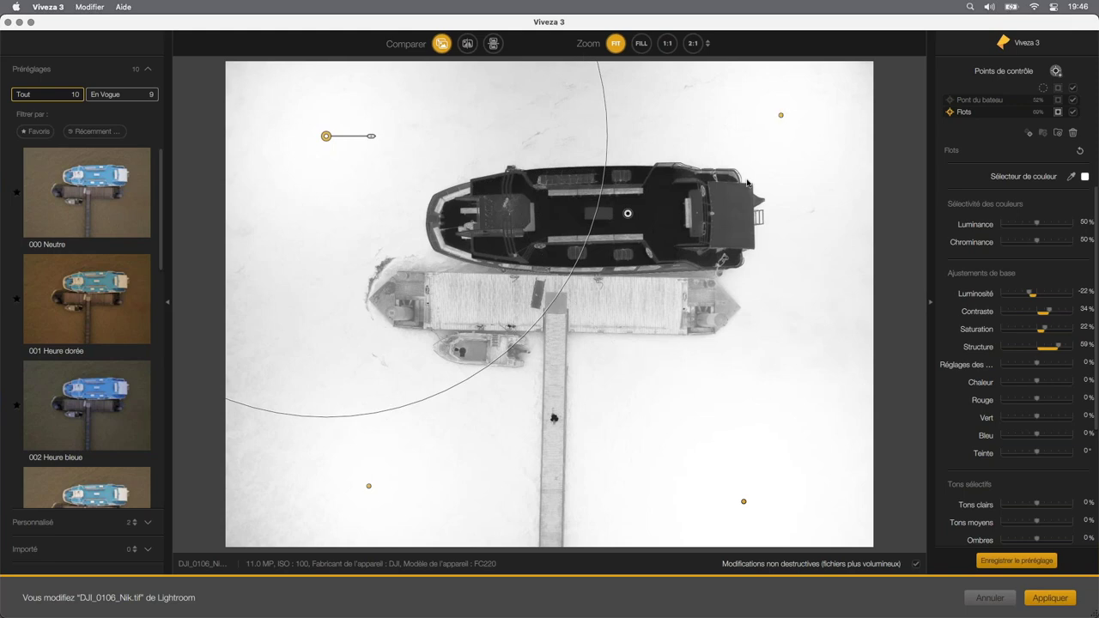
{"action": "mouse_move", "coordinate": [780, 115]}
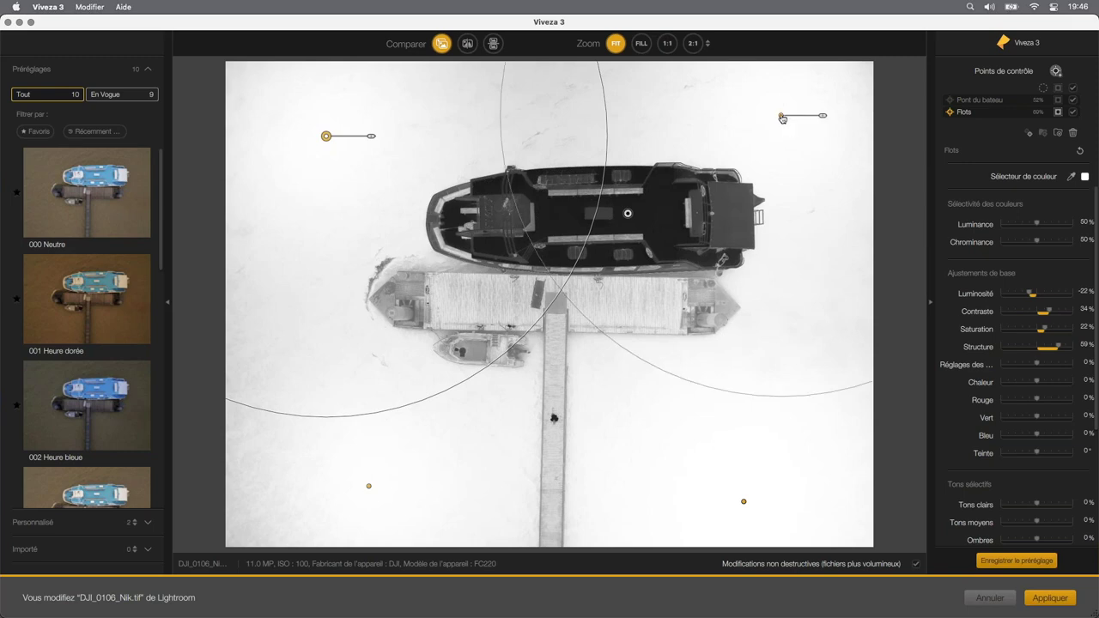
{"action": "left_click_drag", "start_coordinate": [782, 119], "coordinate": [737, 223]}
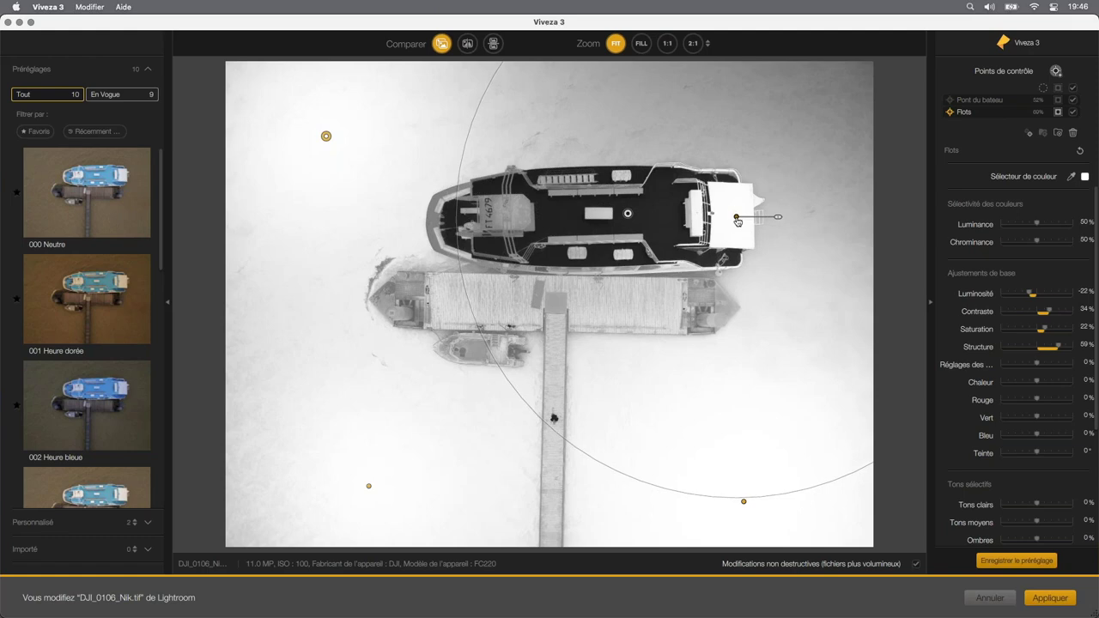
{"action": "left_click_drag", "start_coordinate": [738, 221], "coordinate": [737, 221]}
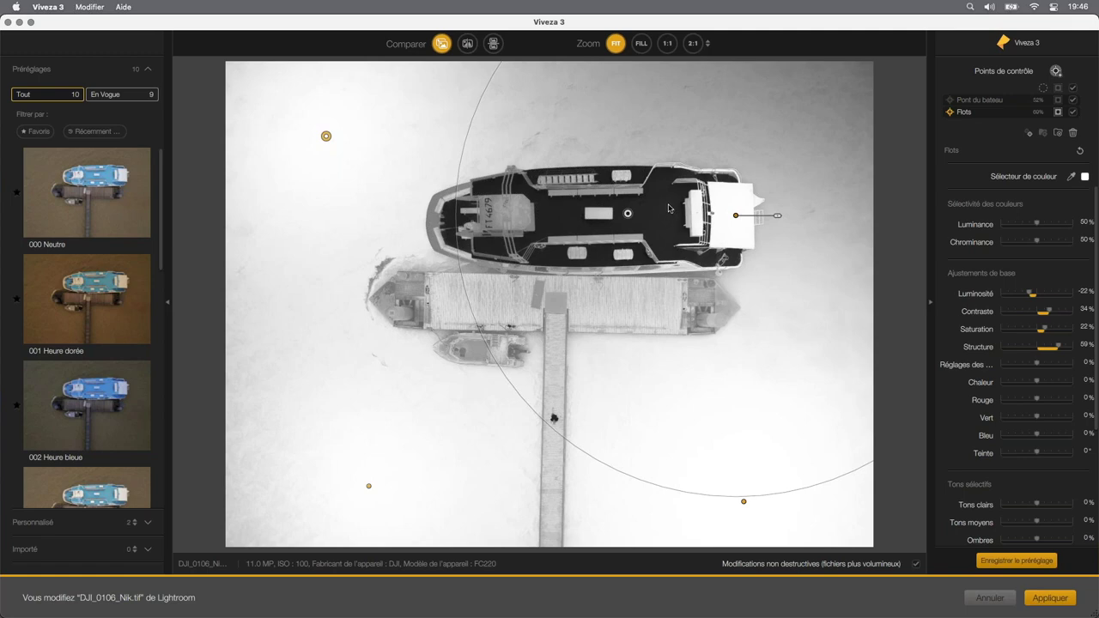
{"action": "left_click_drag", "start_coordinate": [744, 212], "coordinate": [799, 120]}
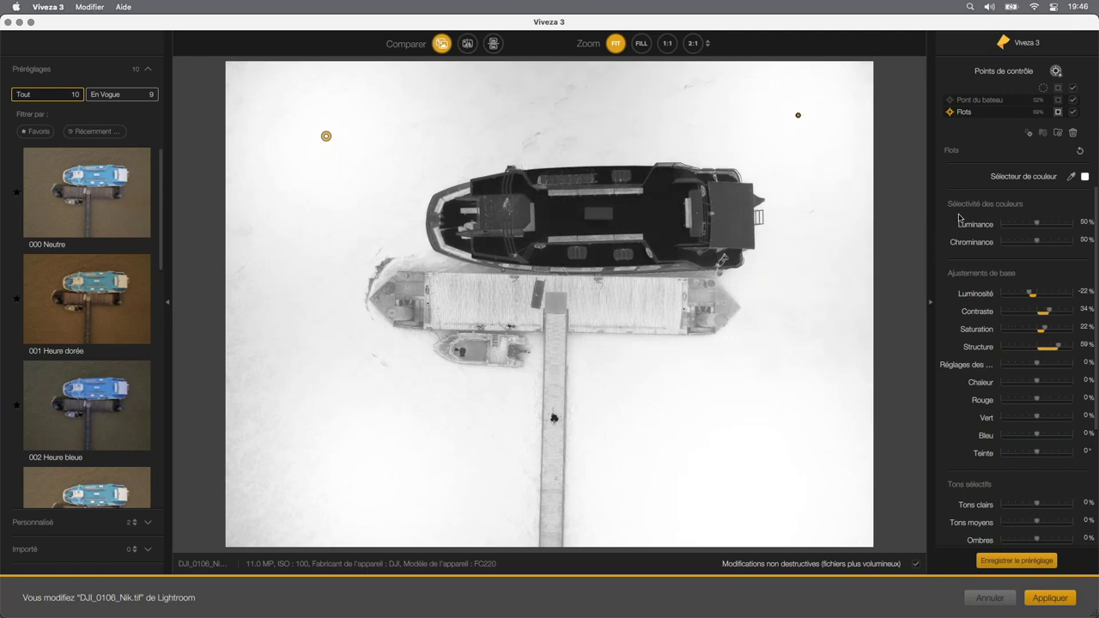
{"action": "scroll", "coordinate": [959, 219], "scroll_direction": "up", "scroll_amount": 3}
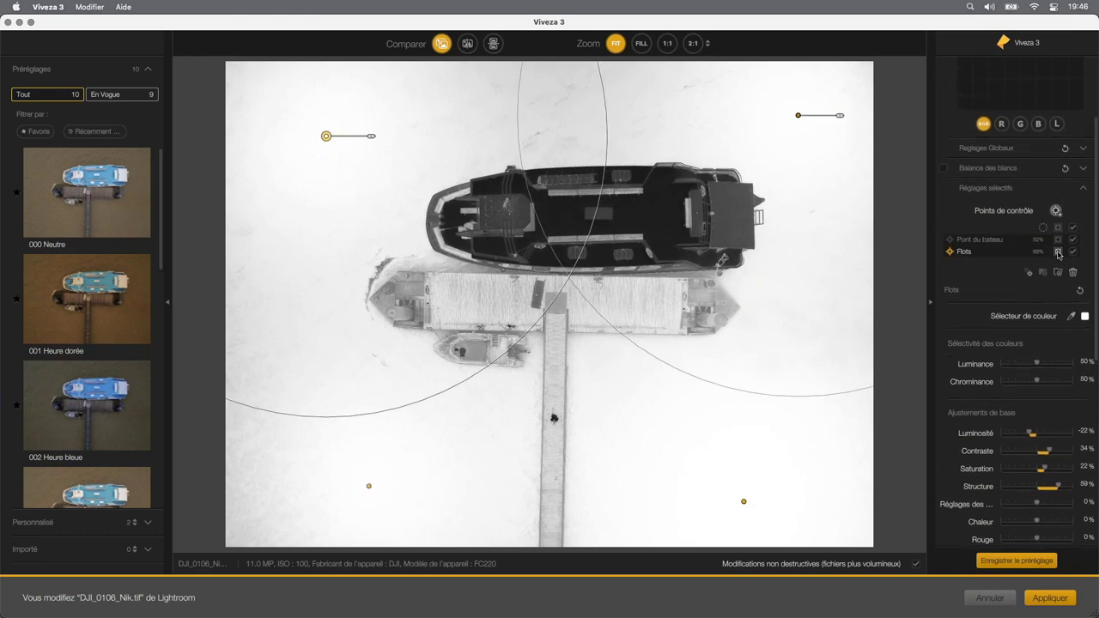
- Hide the mask and use Comparer to view the original, then return to the edit
{"action": "left_click", "coordinate": [1057, 253]}
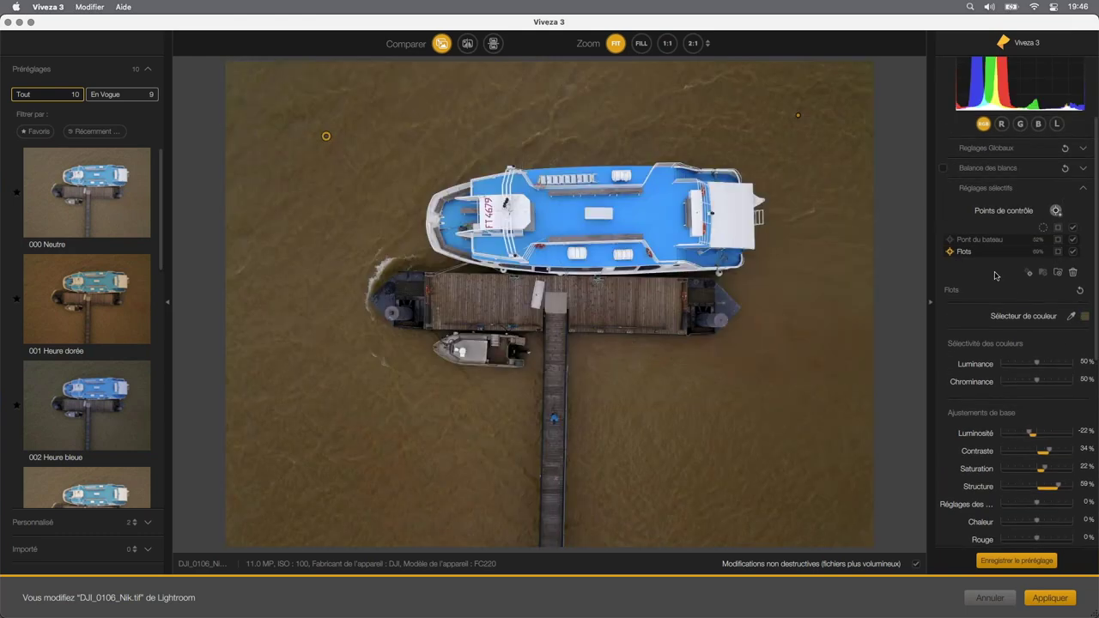
{"action": "left_click", "coordinate": [442, 43]}
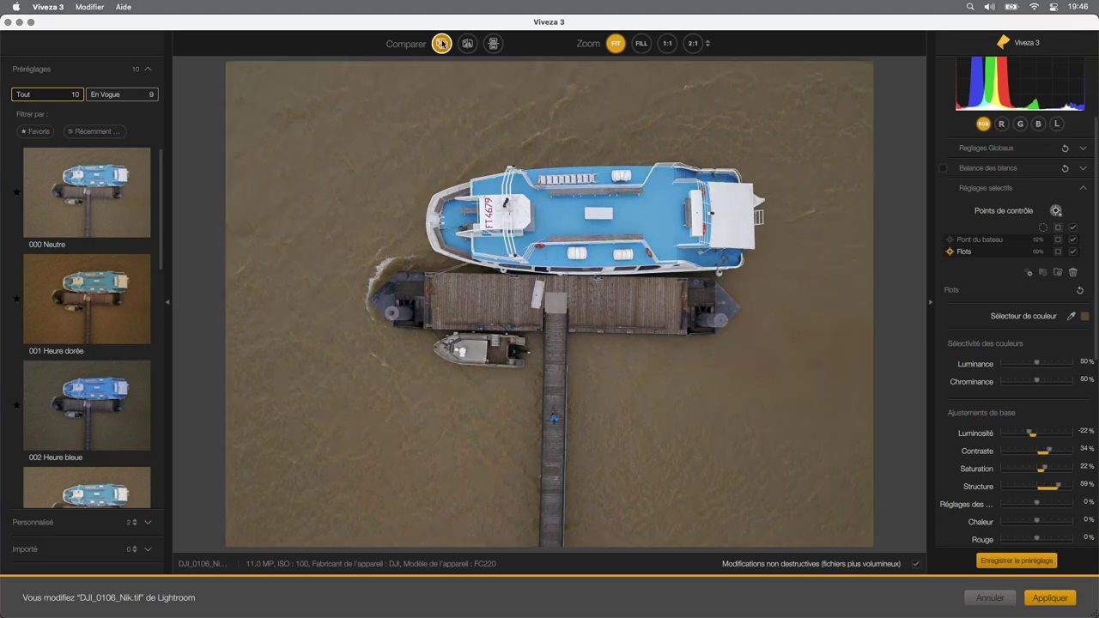
{"action": "left_click", "coordinate": [442, 44]}
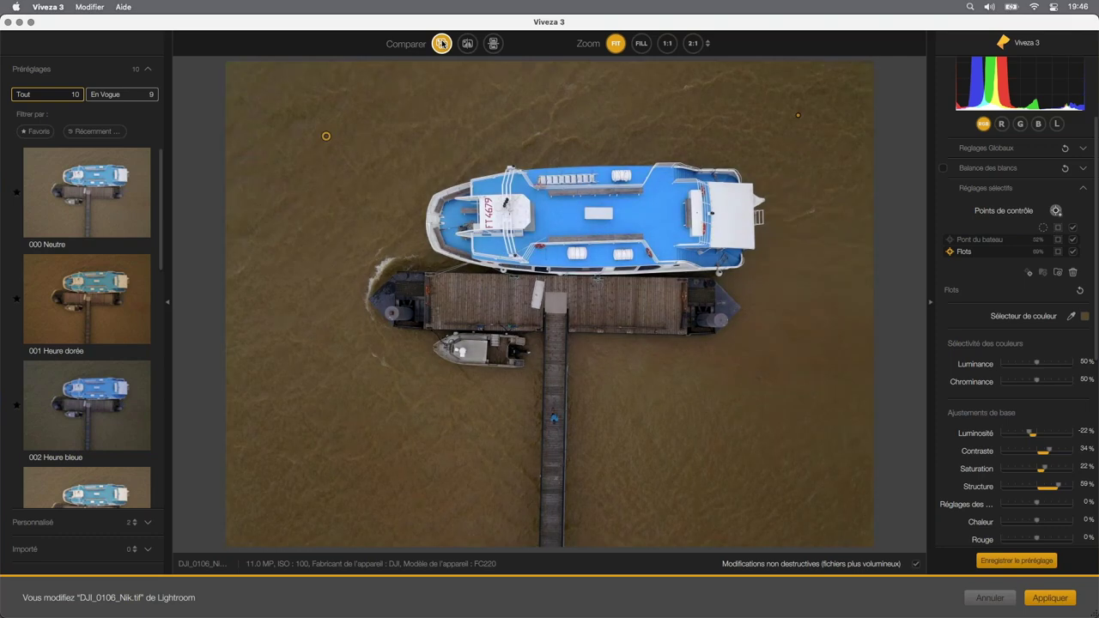
{"action": "mouse_move", "coordinate": [550, 387]}
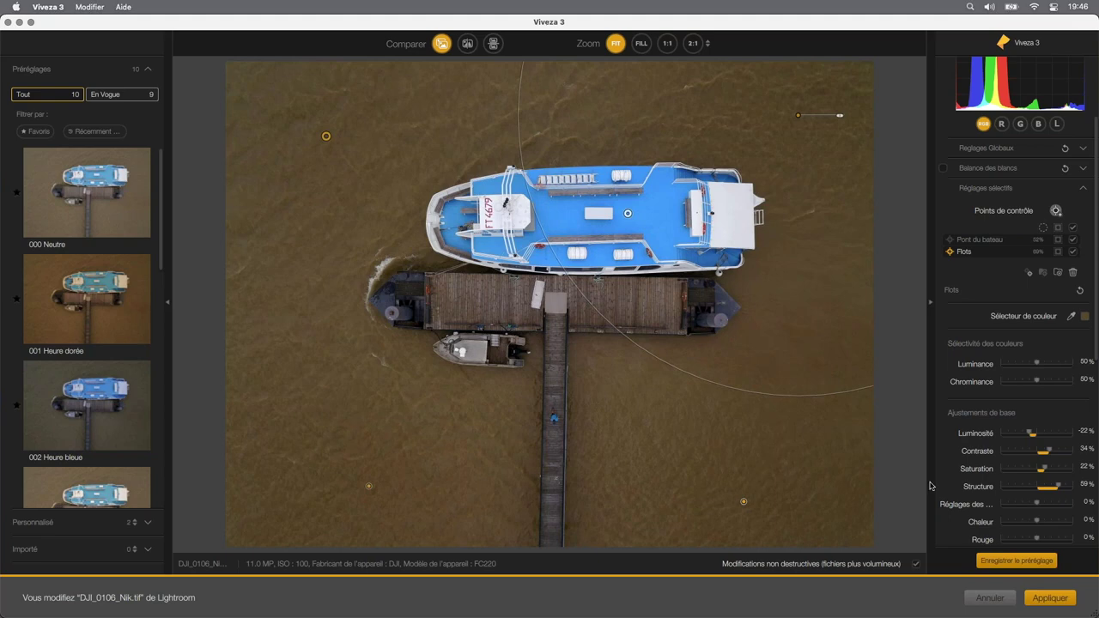
- Apply the Viveza edits and view DJI_0106_Nik.tif beside the original DNG
{"action": "left_click", "coordinate": [1050, 599]}
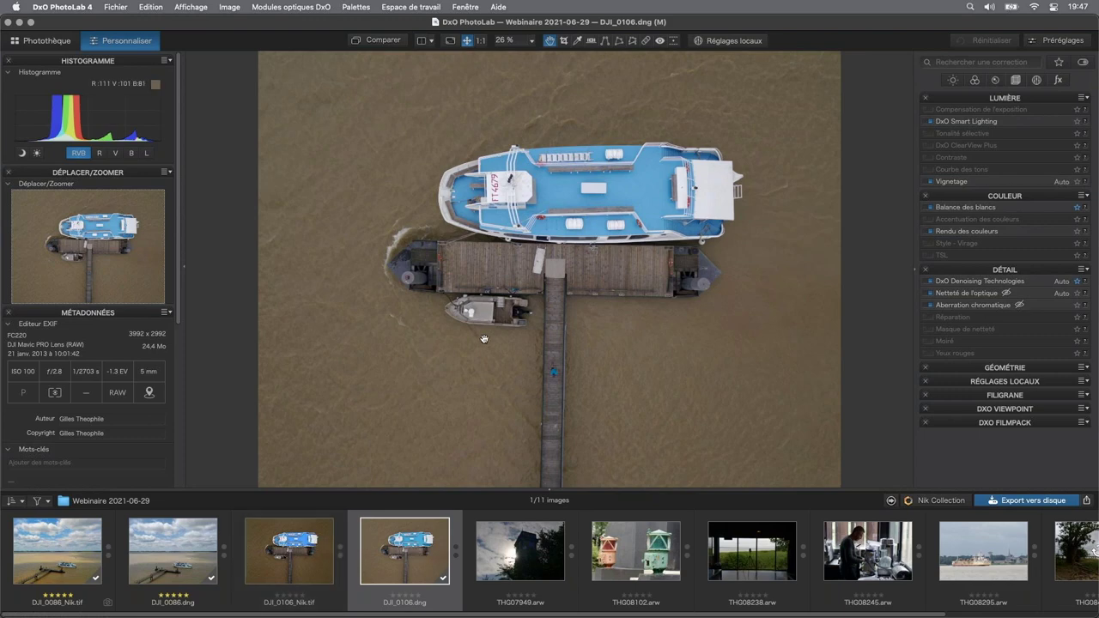
{"action": "left_click", "coordinate": [294, 556]}
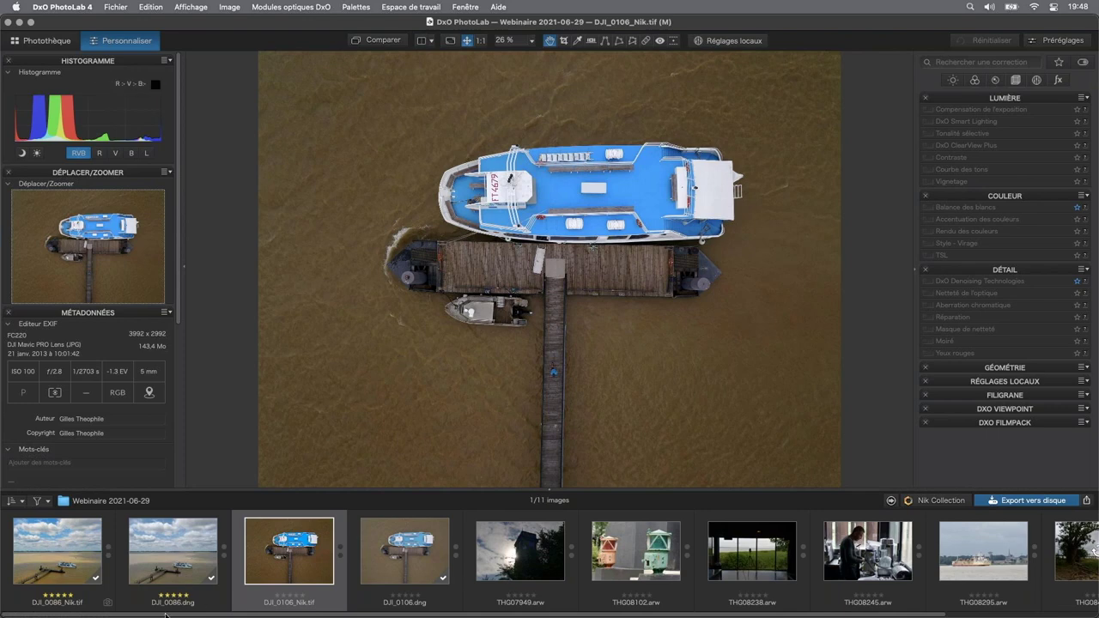
{"action": "left_click_drag", "start_coordinate": [166, 615], "coordinate": [398, 616]}
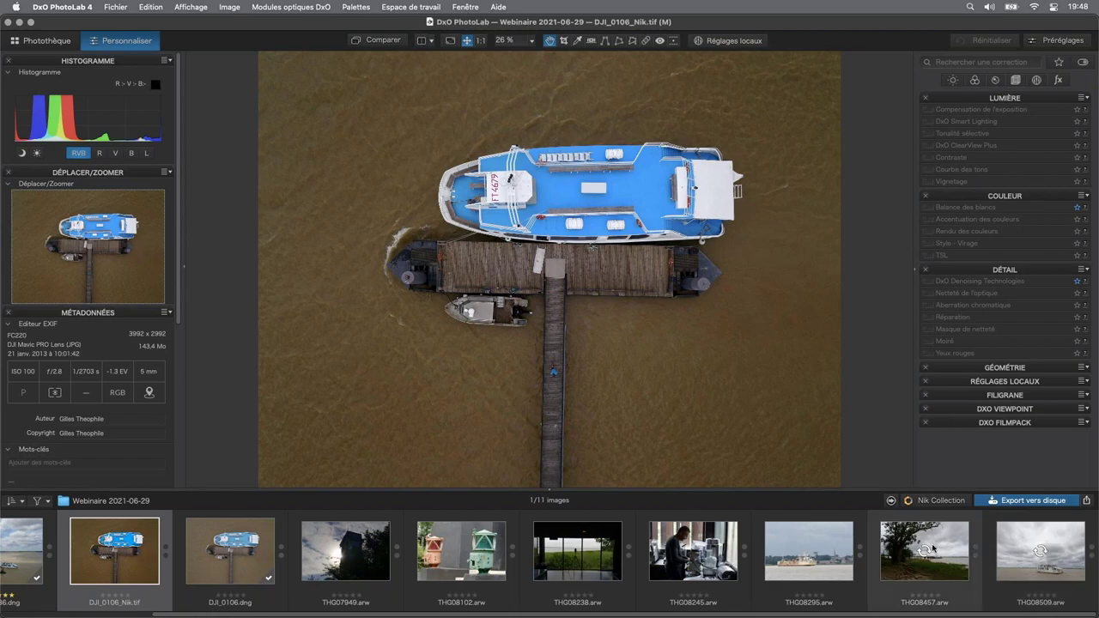
- Send THG08457.arw to Viveza 3 through Nik Collection as a 16-bit TIFF
{"action": "left_click", "coordinate": [933, 548]}
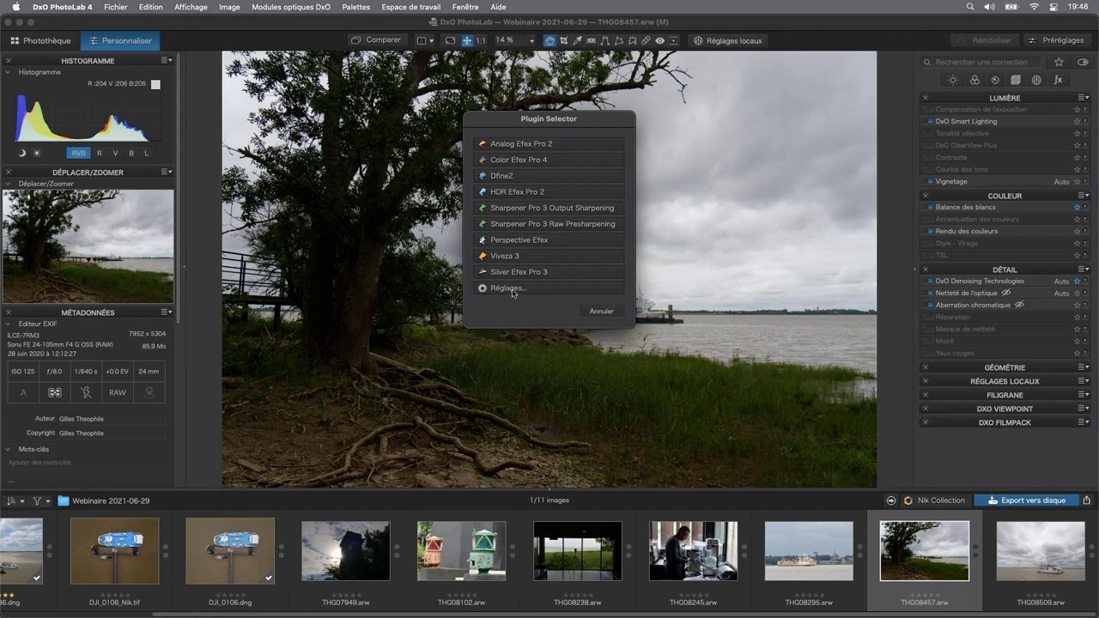
{"action": "left_click", "coordinate": [512, 290]}
{"action": "left_click", "coordinate": [632, 355]}
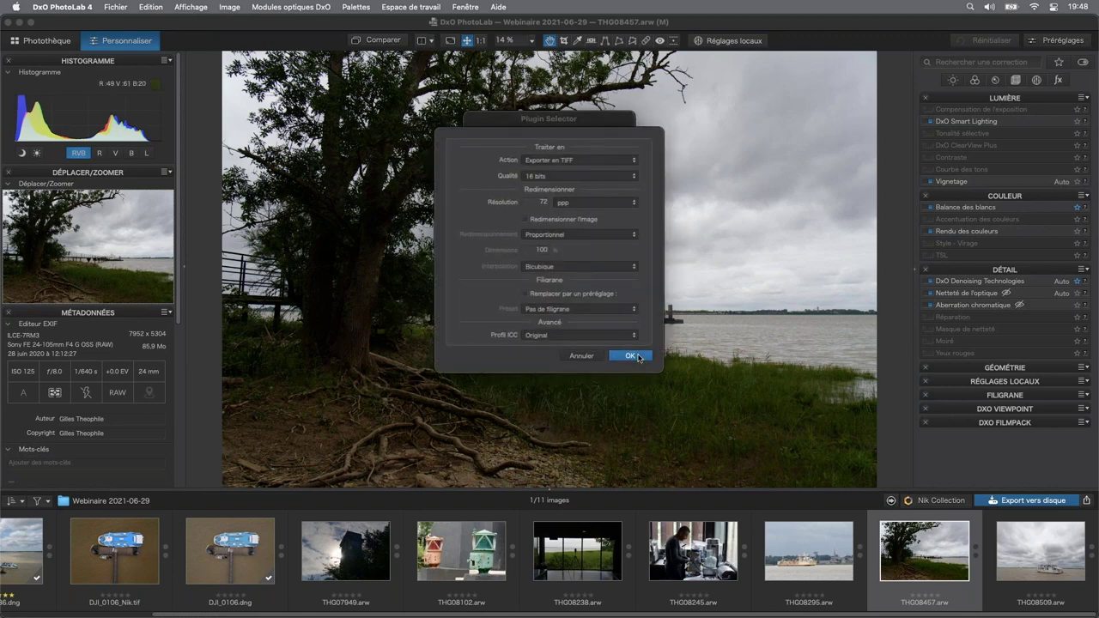
{"action": "left_click", "coordinate": [528, 258]}
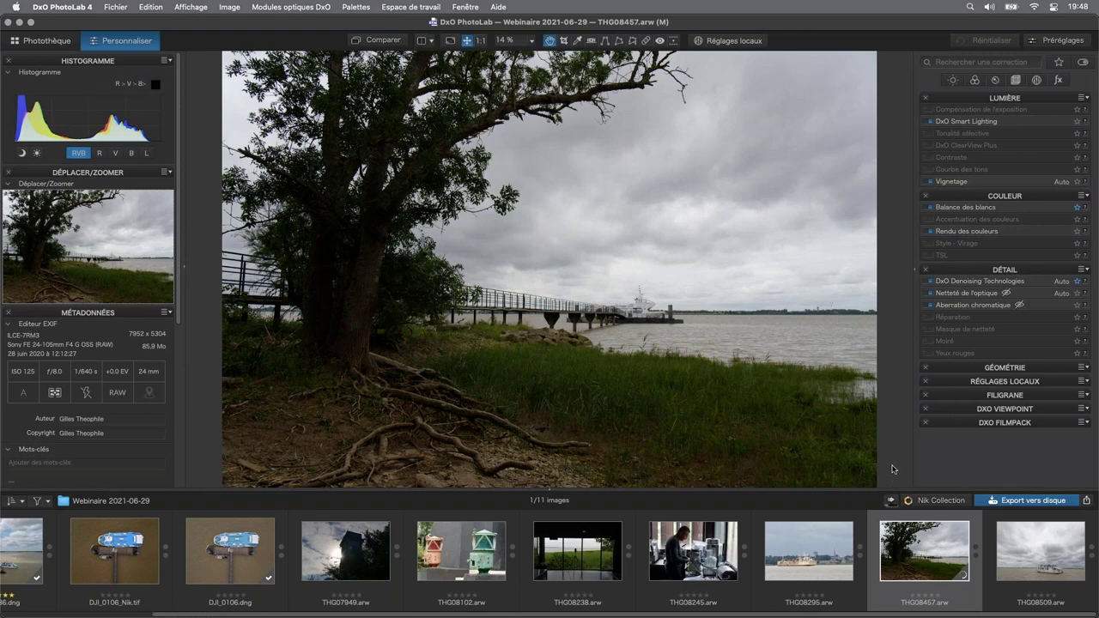
{"action": "left_click", "coordinate": [891, 500]}
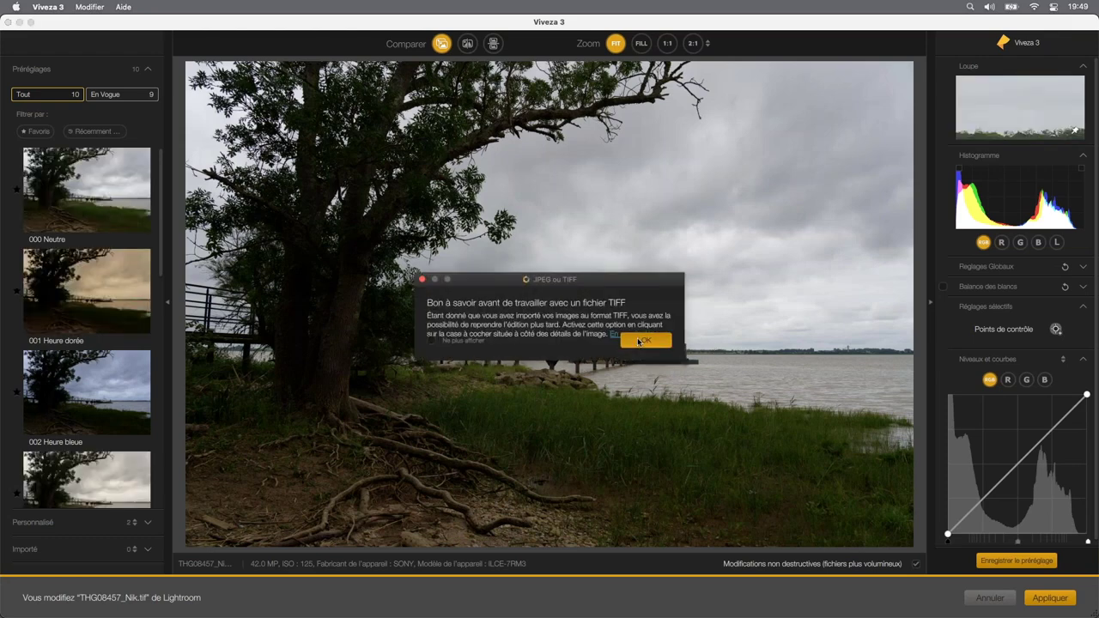
- Dismiss the TIFF notice and apply the 000 Neutre preset to the tree photo
{"action": "left_click", "coordinate": [645, 341]}
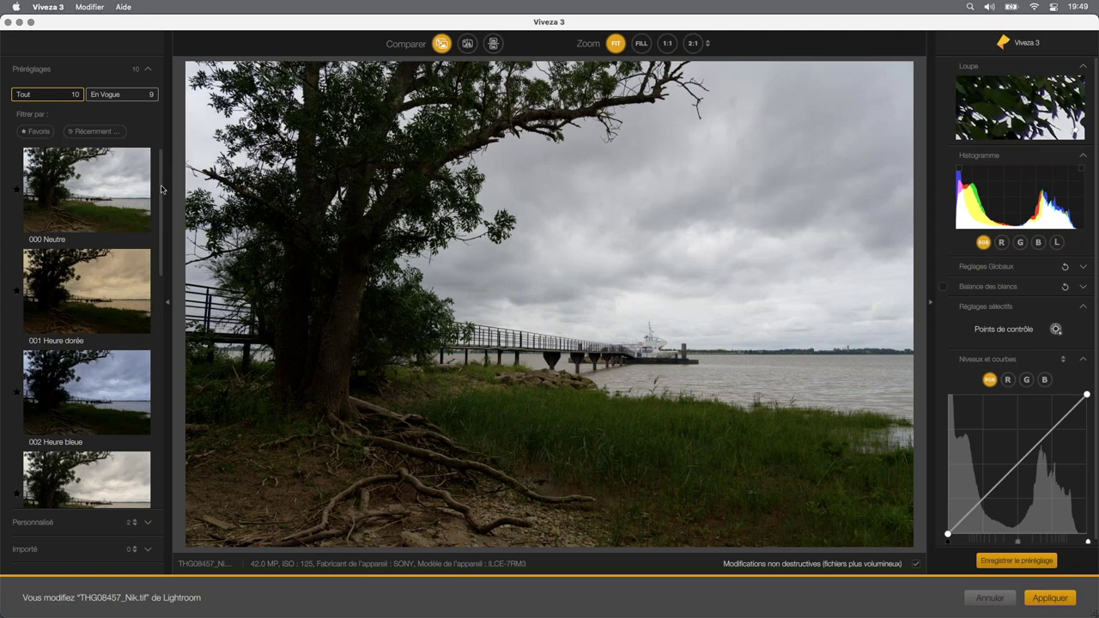
{"action": "mouse_move", "coordinate": [160, 189]}
{"action": "left_mouse_down"}
{"action": "mouse_move", "coordinate": [155, 320]}
{"action": "mouse_move", "coordinate": [195, 279]}
{"action": "mouse_move", "coordinate": [348, 197]}
{"action": "left_mouse_up"}
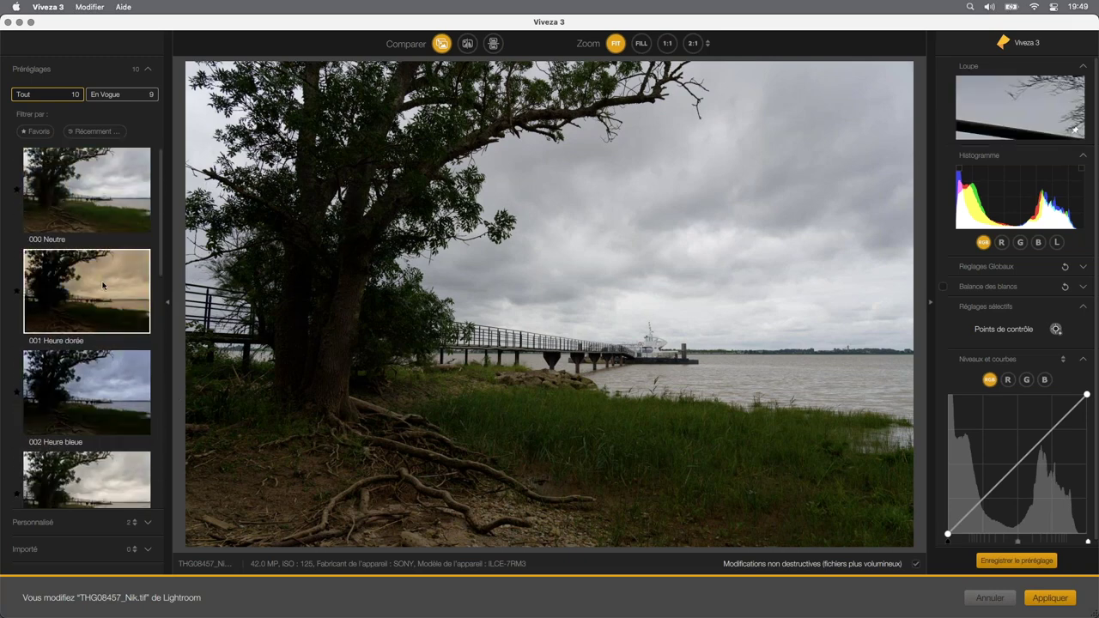
{"action": "scroll", "coordinate": [86, 215], "scroll_direction": "down", "scroll_amount": 5}
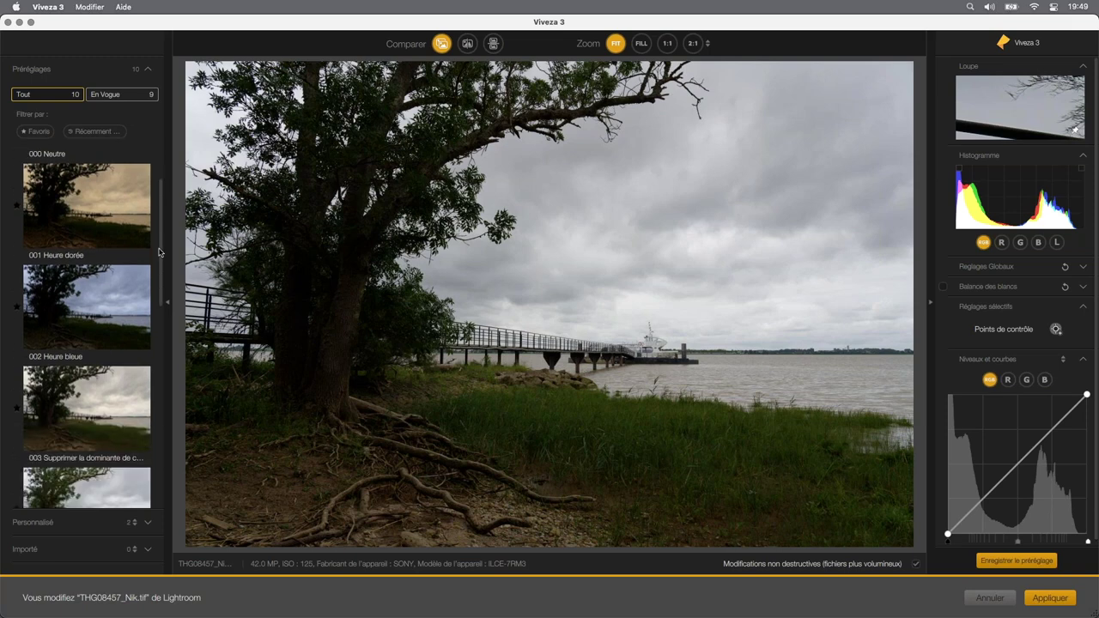
{"action": "left_click", "coordinate": [82, 215]}
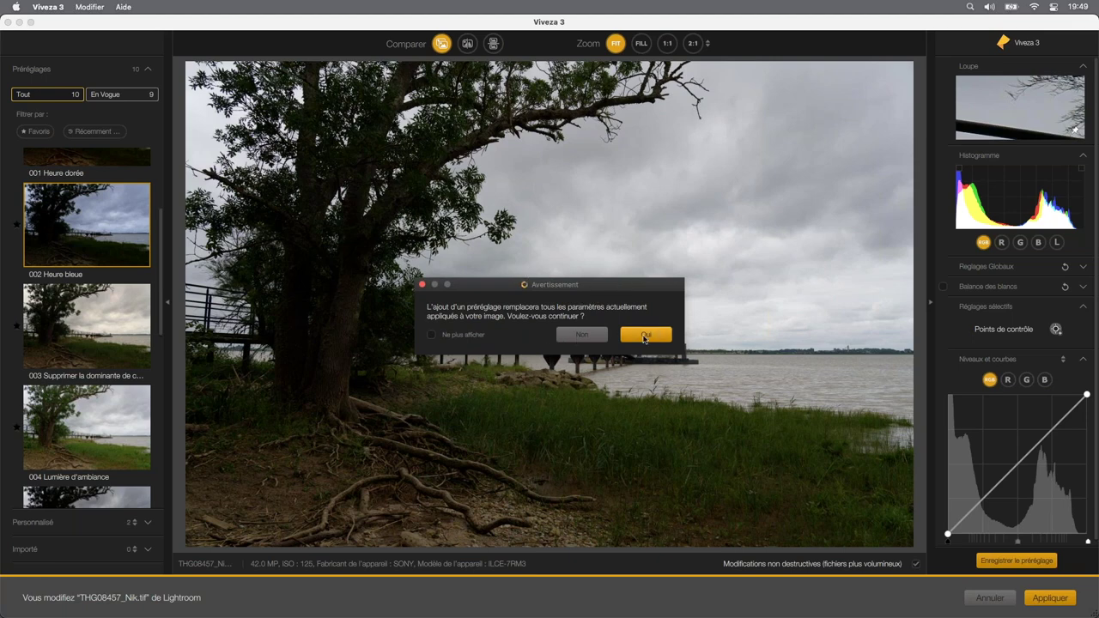
{"action": "left_click", "coordinate": [591, 339]}
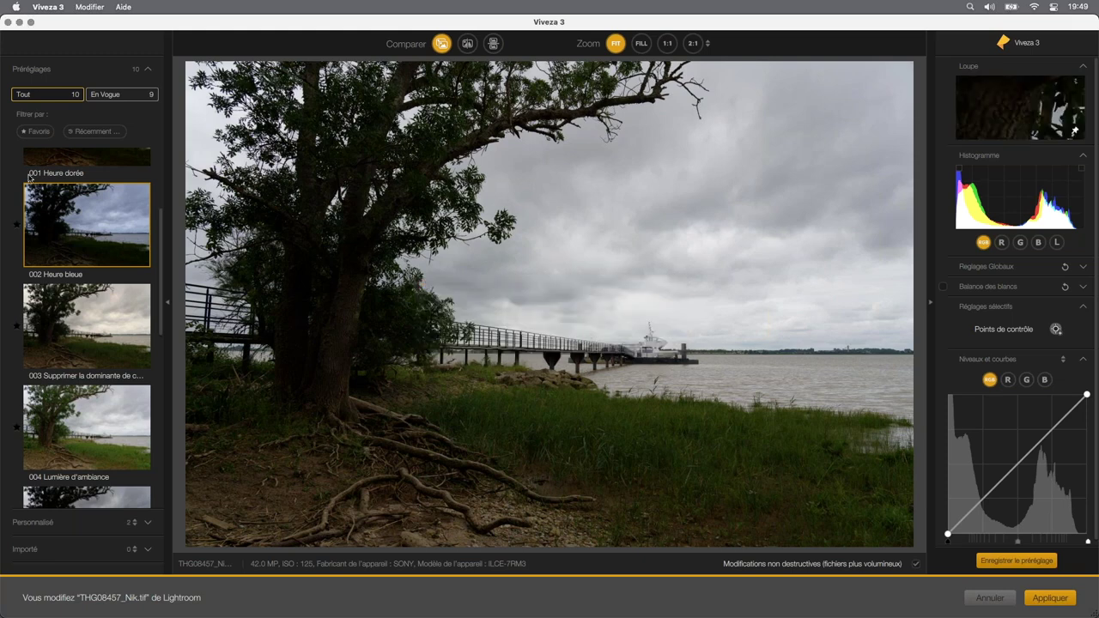
{"action": "scroll", "coordinate": [92, 198], "scroll_direction": "up", "scroll_amount": 4}
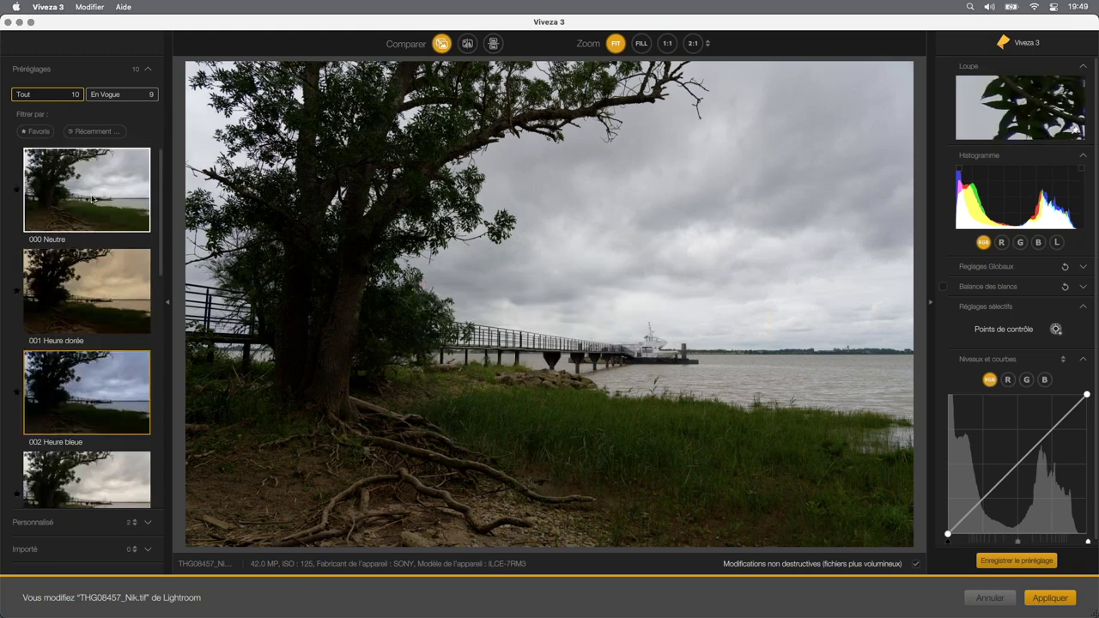
{"action": "left_click", "coordinate": [93, 199]}
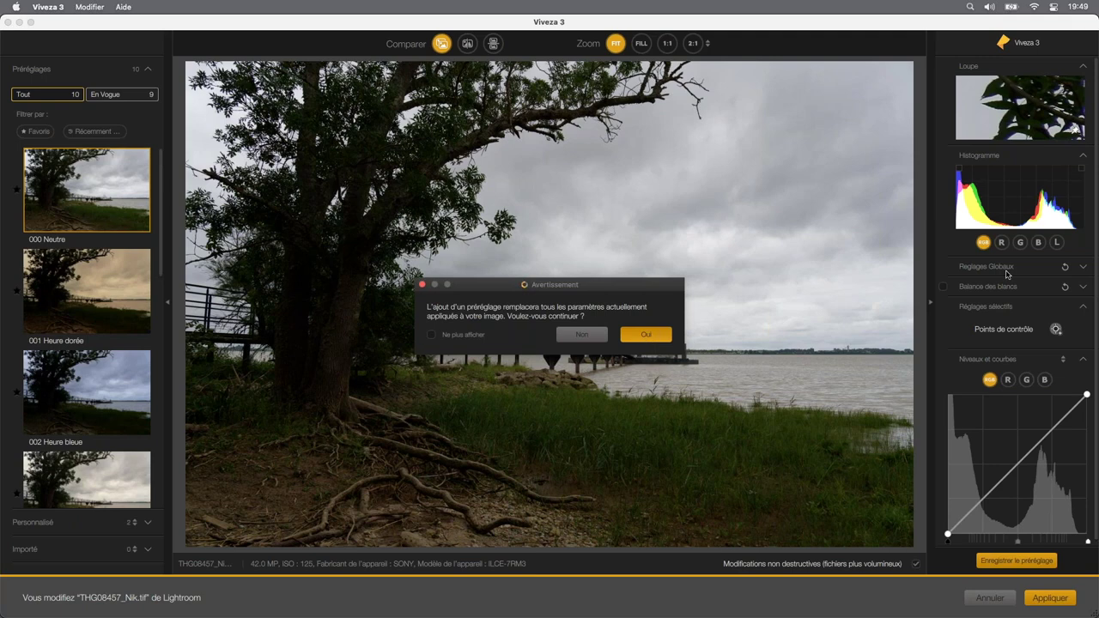
{"action": "left_click", "coordinate": [647, 336]}
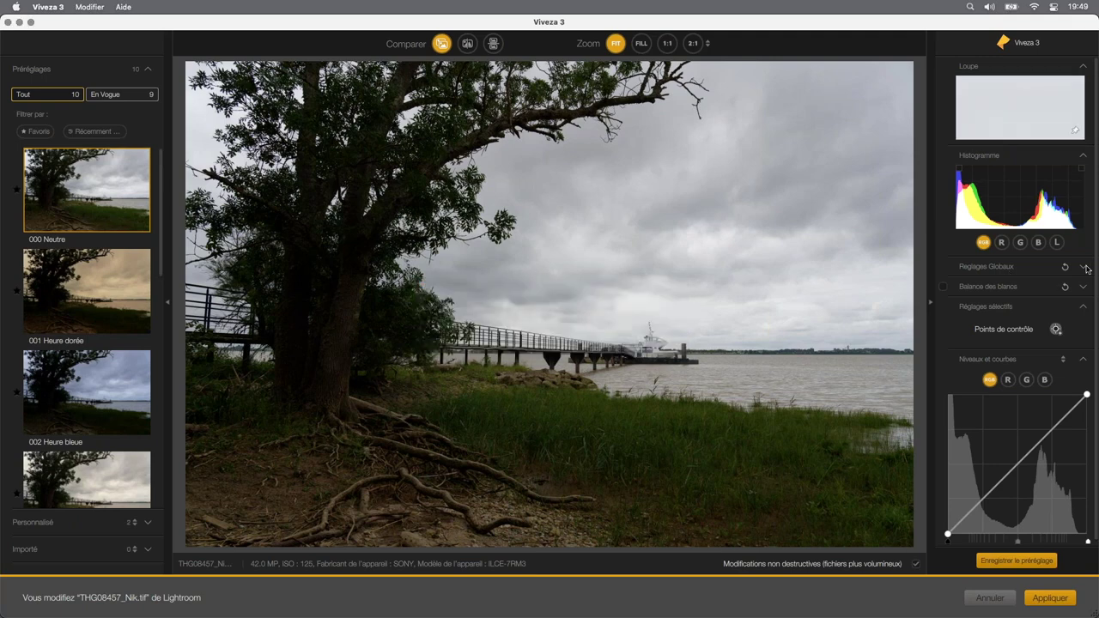
- Expand Réglages Globaux and confirm Luminosité through Teinte all read 0%
{"action": "left_click", "coordinate": [1085, 268]}
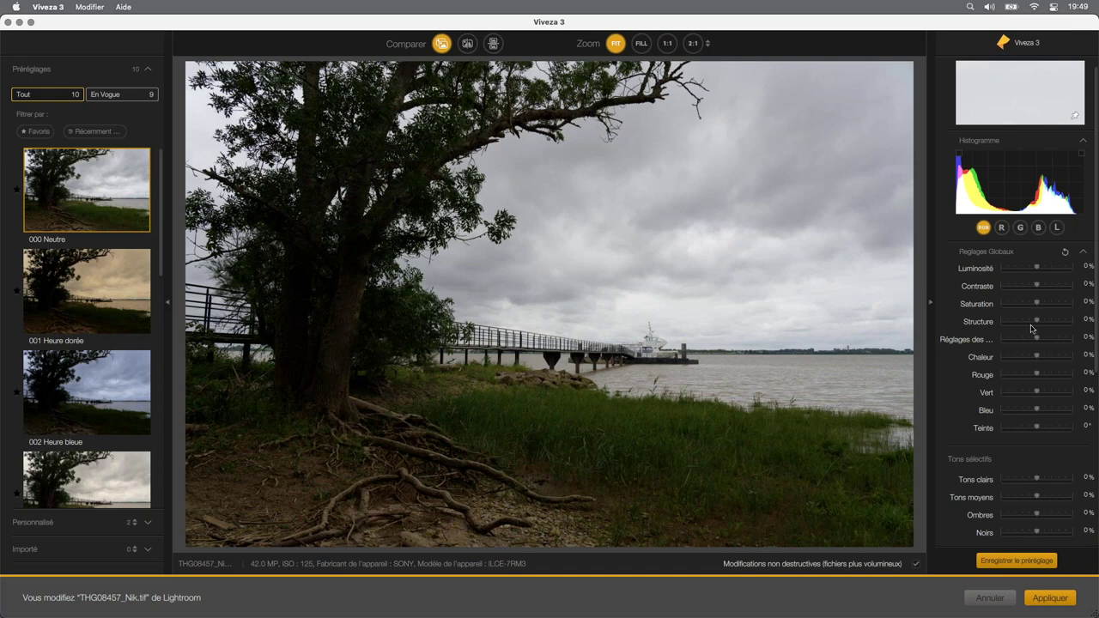
{"action": "scroll", "coordinate": [1033, 321], "scroll_direction": "down", "scroll_amount": 2}
{"action": "scroll", "coordinate": [1032, 321], "scroll_direction": "down", "scroll_amount": 2}
{"action": "scroll", "coordinate": [1013, 257], "scroll_direction": "down", "scroll_amount": 1}
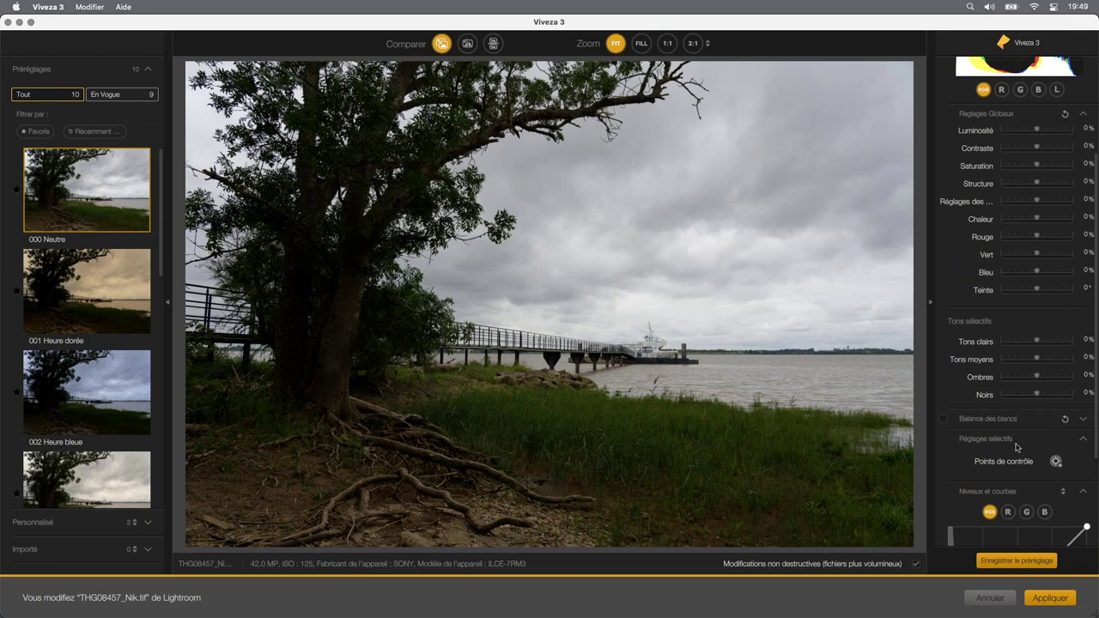
{"action": "scroll", "coordinate": [1022, 417], "scroll_direction": "down", "scroll_amount": 3}
{"action": "scroll", "coordinate": [1024, 399], "scroll_direction": "up", "scroll_amount": 6}
{"action": "scroll", "coordinate": [1025, 389], "scroll_direction": "up", "scroll_amount": 1}
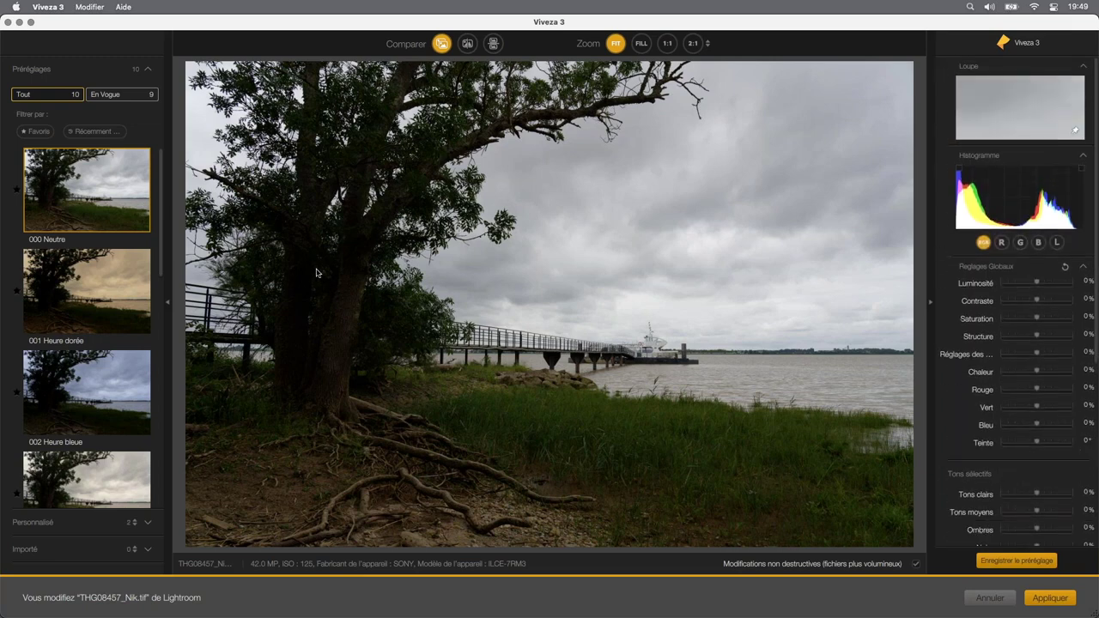
- Apply 002 Heure bleue: Luminosité 14%, Contraste 13%, Tons clairs −78%, Ombres −30%
{"action": "left_click", "coordinate": [89, 403]}
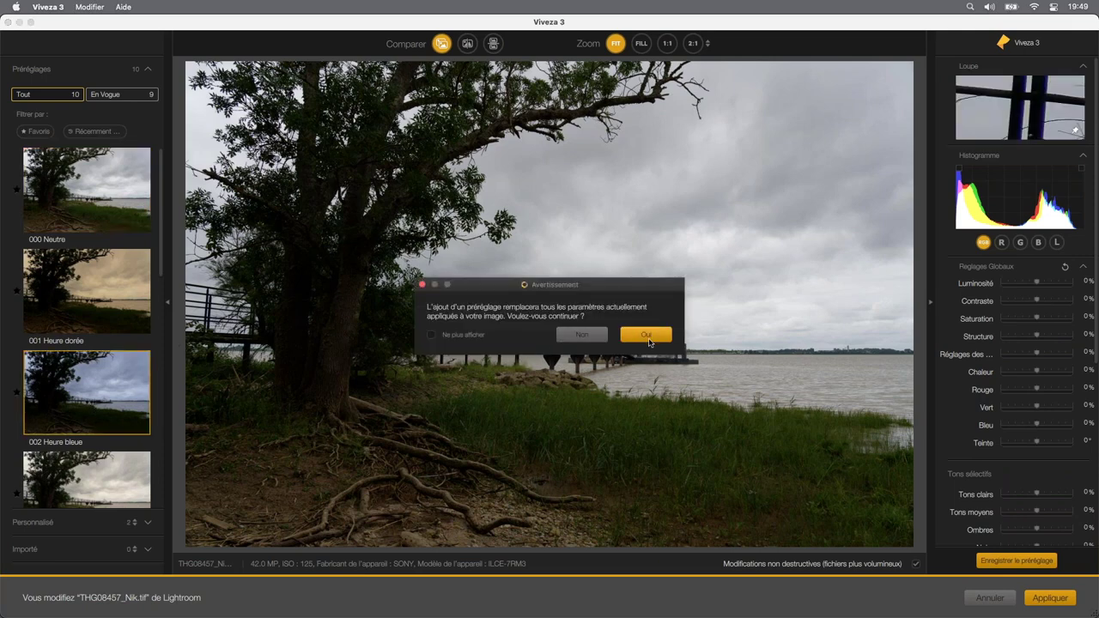
{"action": "left_click", "coordinate": [649, 335]}
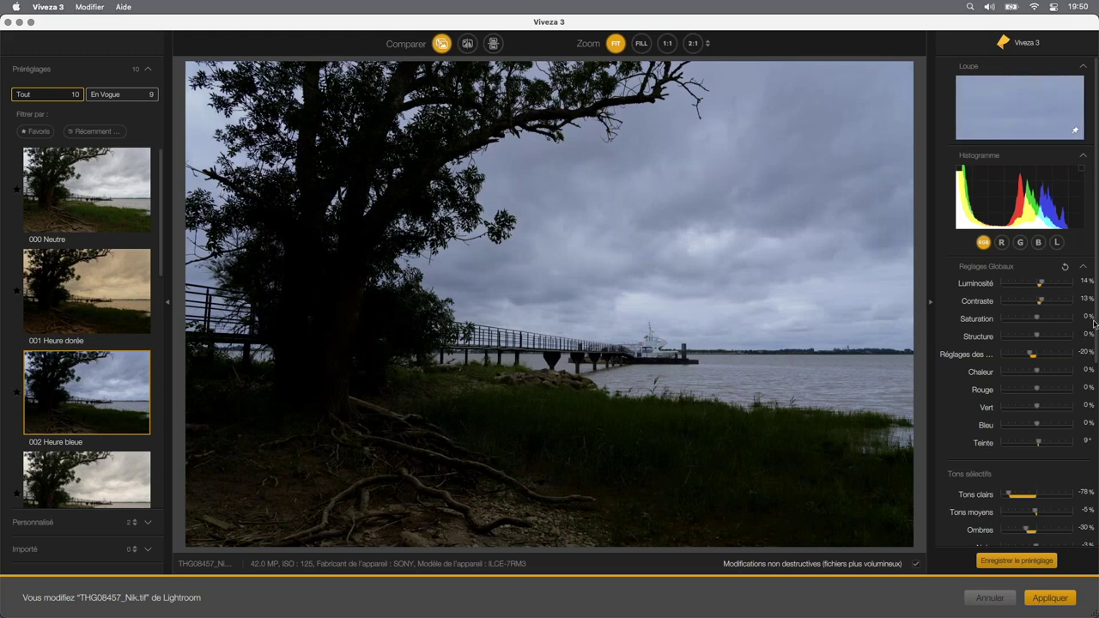
{"action": "scroll", "coordinate": [1095, 320], "scroll_direction": "down", "scroll_amount": 2}
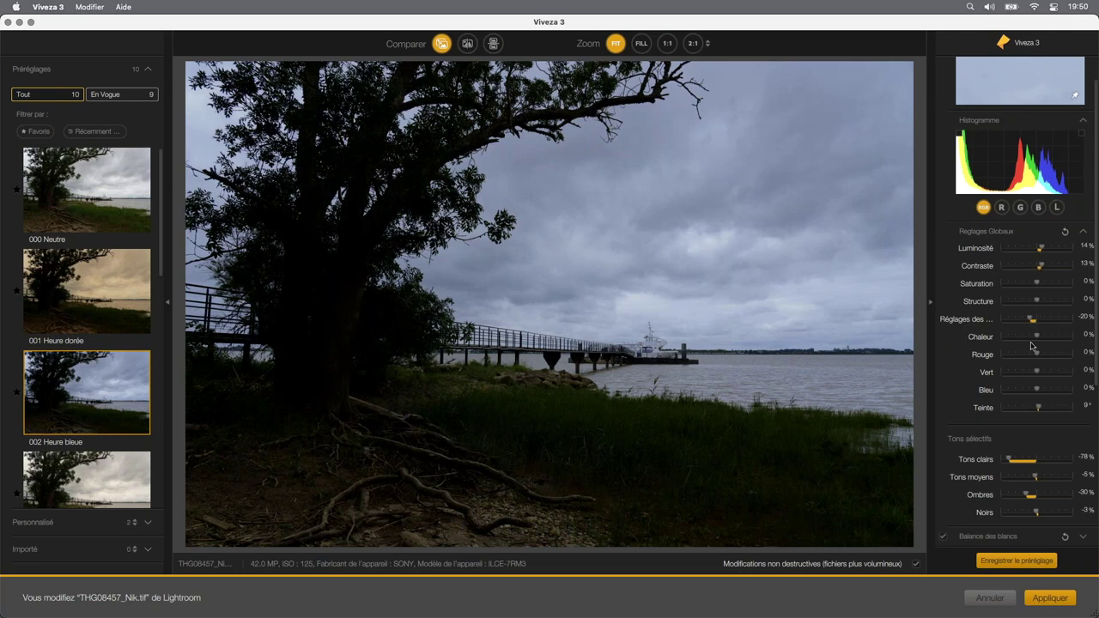
{"action": "scroll", "coordinate": [1007, 460], "scroll_direction": "down", "scroll_amount": 3}
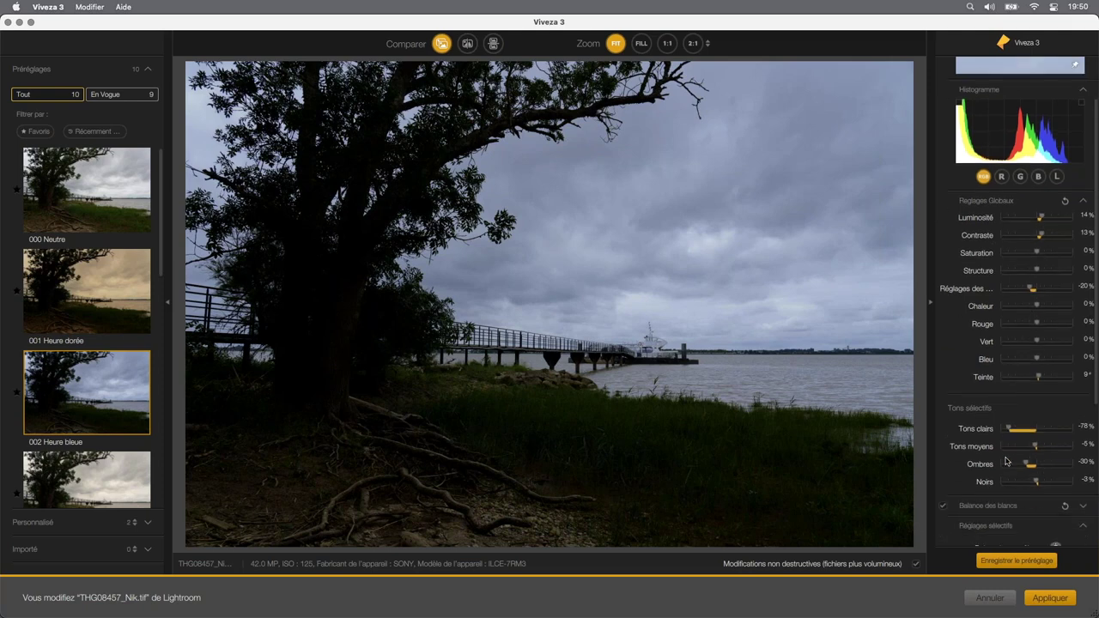
{"action": "scroll", "coordinate": [1038, 341], "scroll_direction": "down", "scroll_amount": 3}
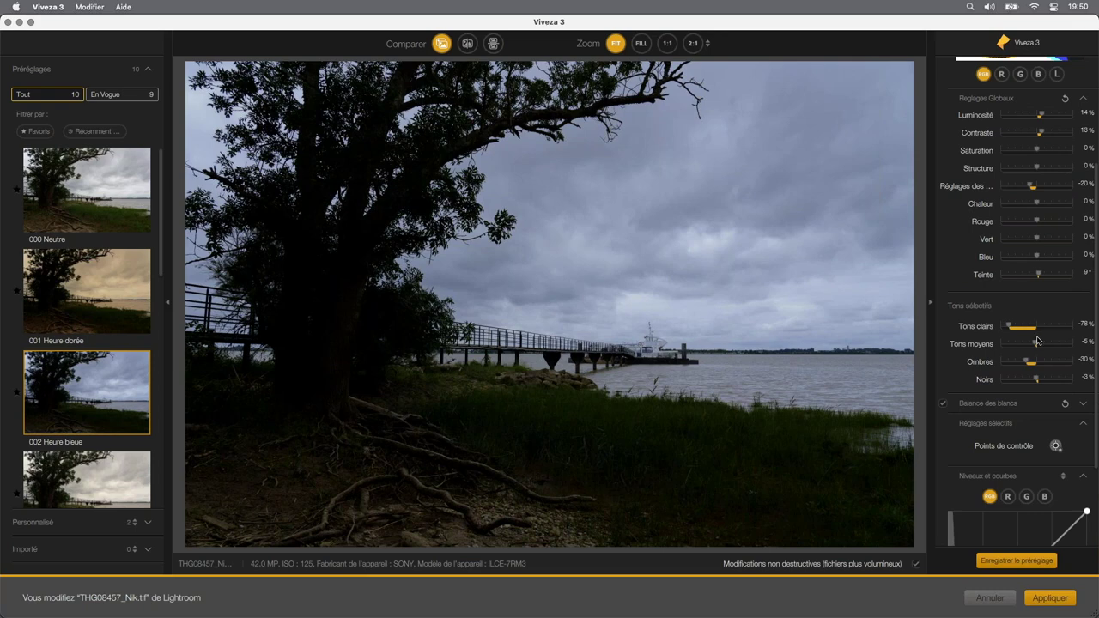
{"action": "scroll", "coordinate": [1045, 404], "scroll_direction": "down", "scroll_amount": 3}
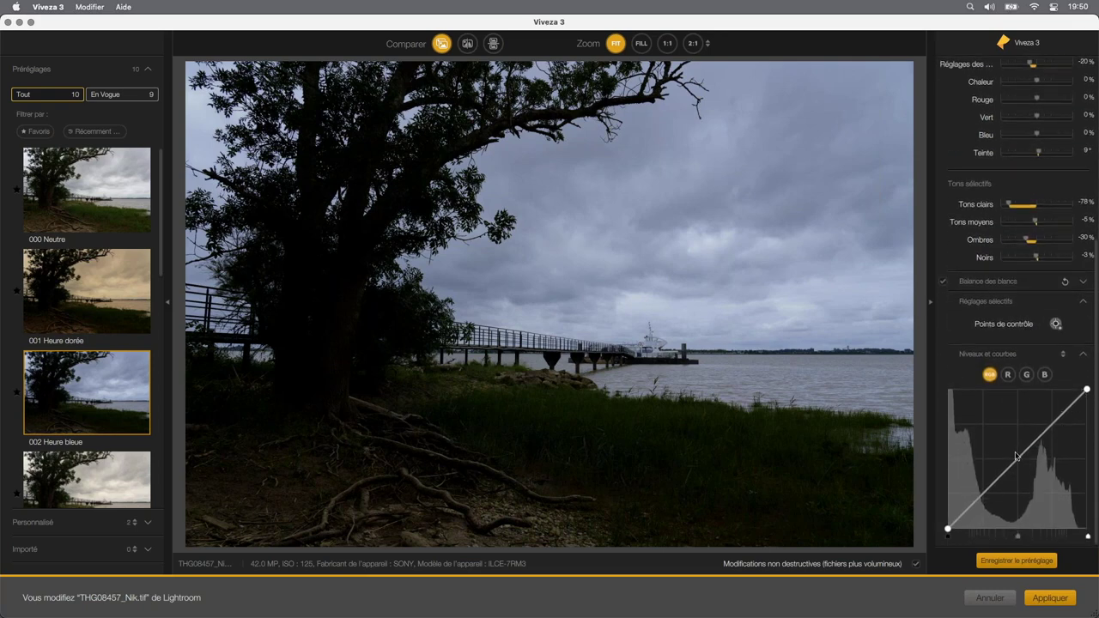
{"action": "scroll", "coordinate": [996, 395], "scroll_direction": "up", "scroll_amount": 3}
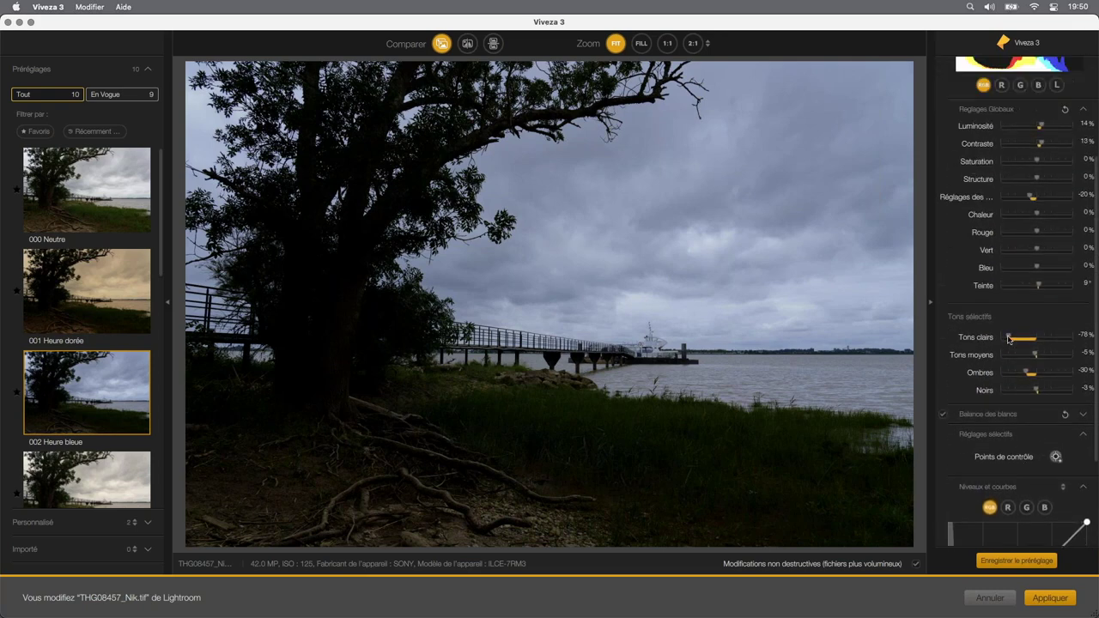
{"action": "scroll", "coordinate": [1010, 340], "scroll_direction": "up", "scroll_amount": 2}
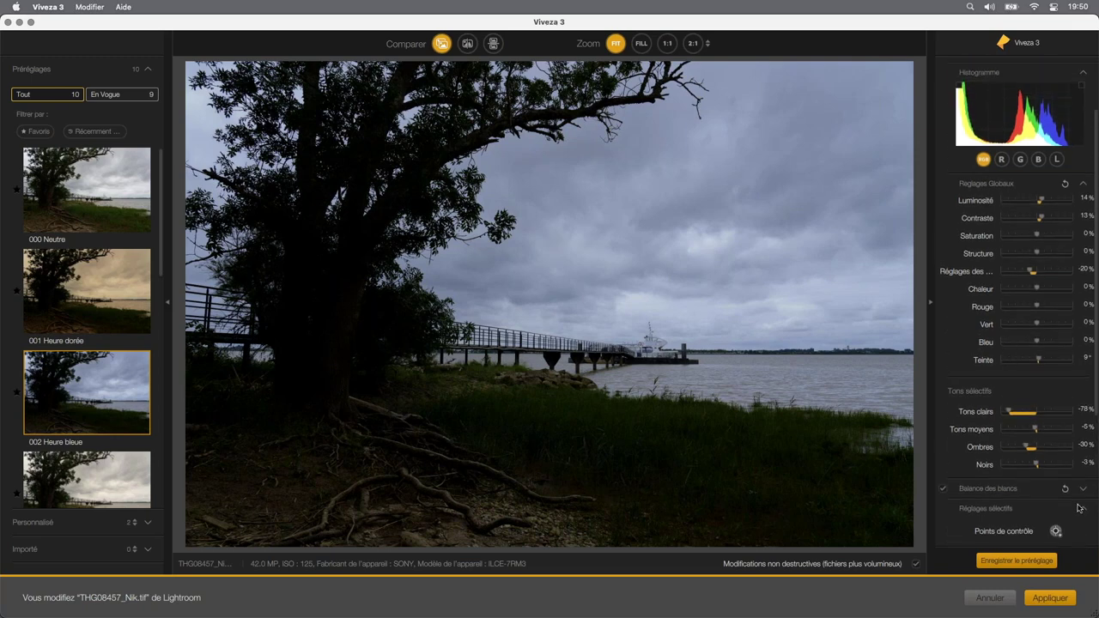
- Expand Balance des blancs to review the preset's white balance values
{"action": "left_click", "coordinate": [1083, 487]}
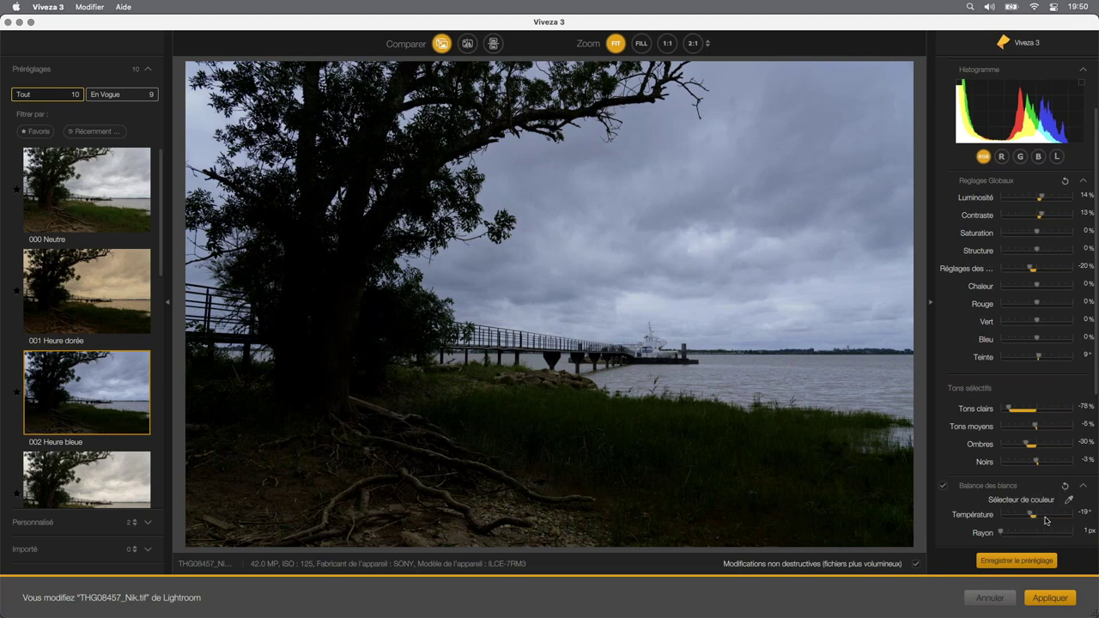
{"action": "scroll", "coordinate": [1022, 320], "scroll_direction": "up", "scroll_amount": 3}
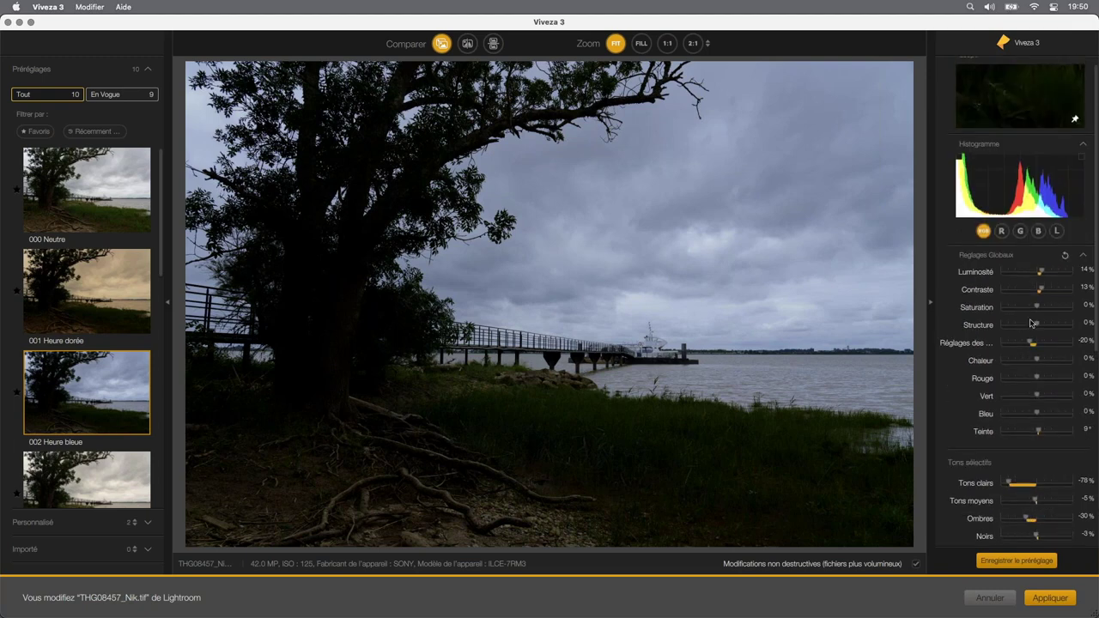
{"action": "scroll", "coordinate": [161, 248], "scroll_direction": "down", "scroll_amount": 1}
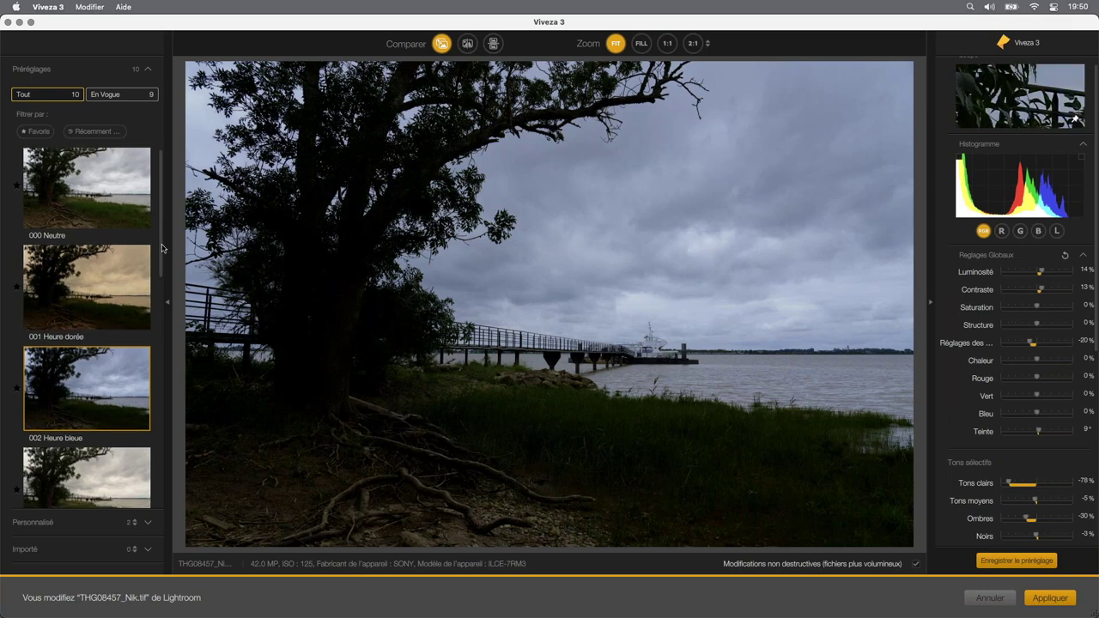
{"action": "left_click_drag", "start_coordinate": [162, 248], "coordinate": [157, 483]}
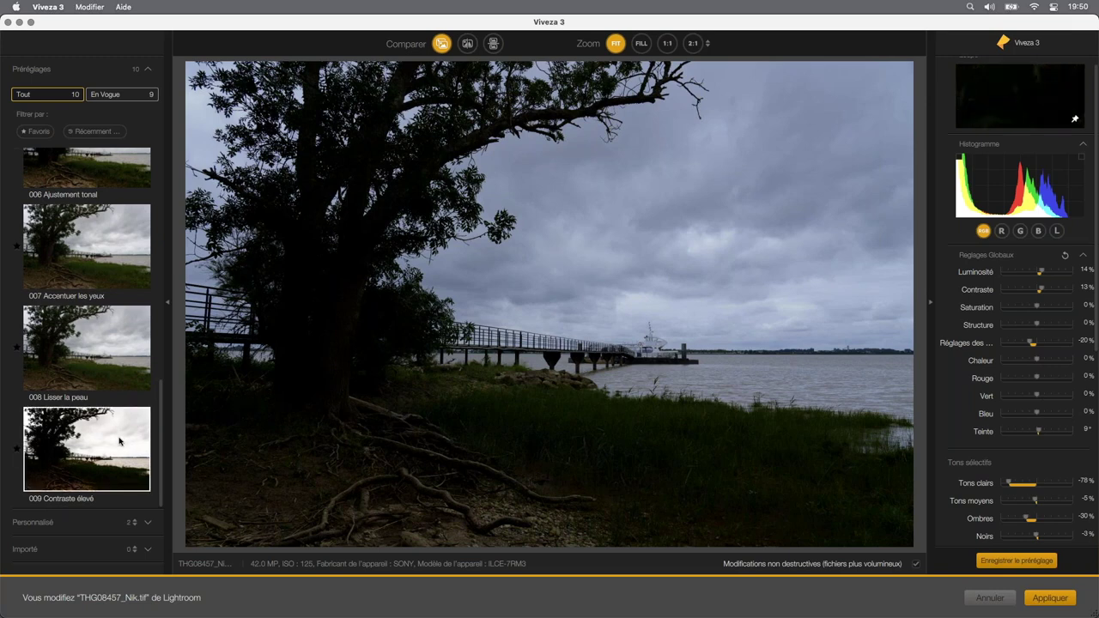
- Apply the 009 Contraste élevé preset and lower its Contraste to −31%
{"action": "left_click", "coordinate": [121, 440]}
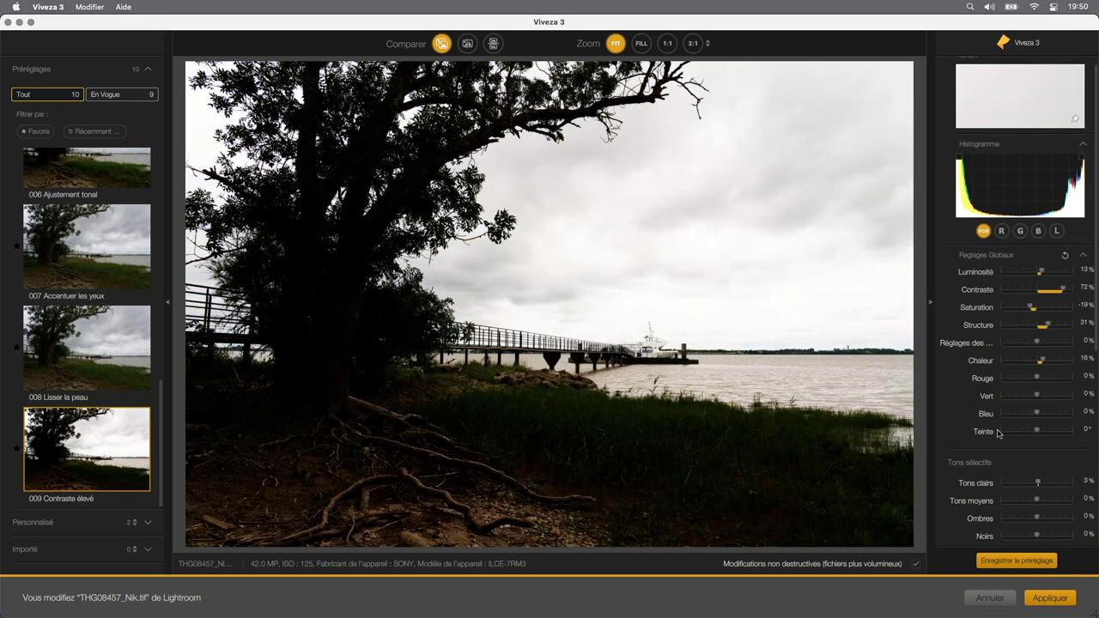
{"action": "scroll", "coordinate": [1000, 434], "scroll_direction": "down", "scroll_amount": 5}
{"action": "scroll", "coordinate": [1019, 265], "scroll_direction": "up", "scroll_amount": 4}
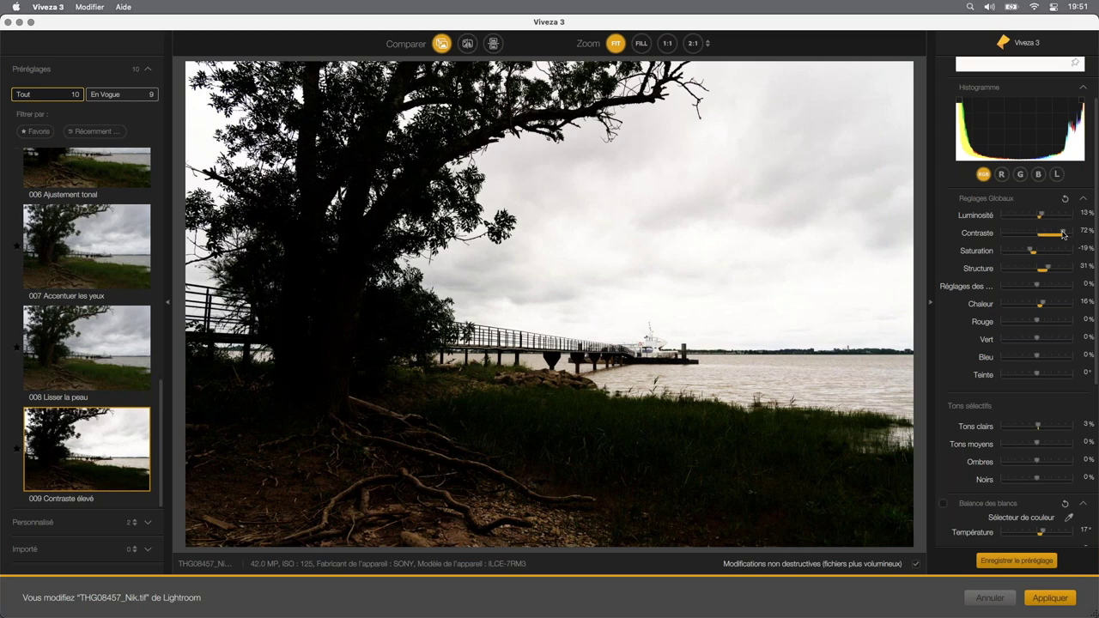
{"action": "left_click_drag", "start_coordinate": [1064, 234], "coordinate": [1026, 236]}
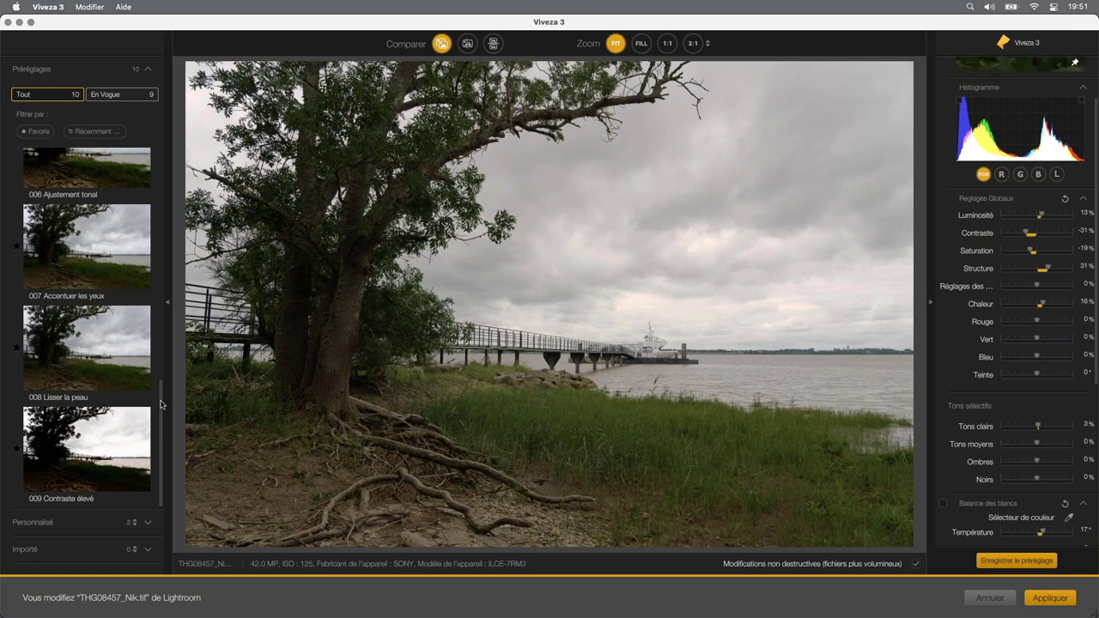
{"action": "left_click_drag", "start_coordinate": [160, 404], "coordinate": [197, 251]}
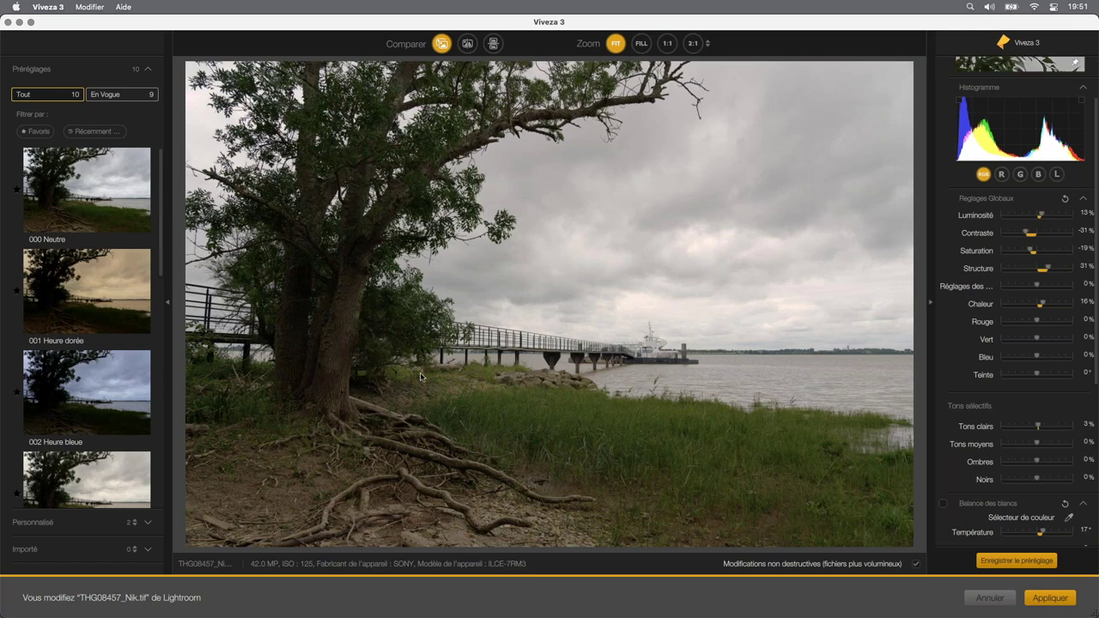
- Reapply 002 Heure bleue, then raise Contraste to 35%, Structure to 93%, and warm slightly
{"action": "left_click", "coordinate": [107, 394]}
{"action": "left_click", "coordinate": [642, 333]}
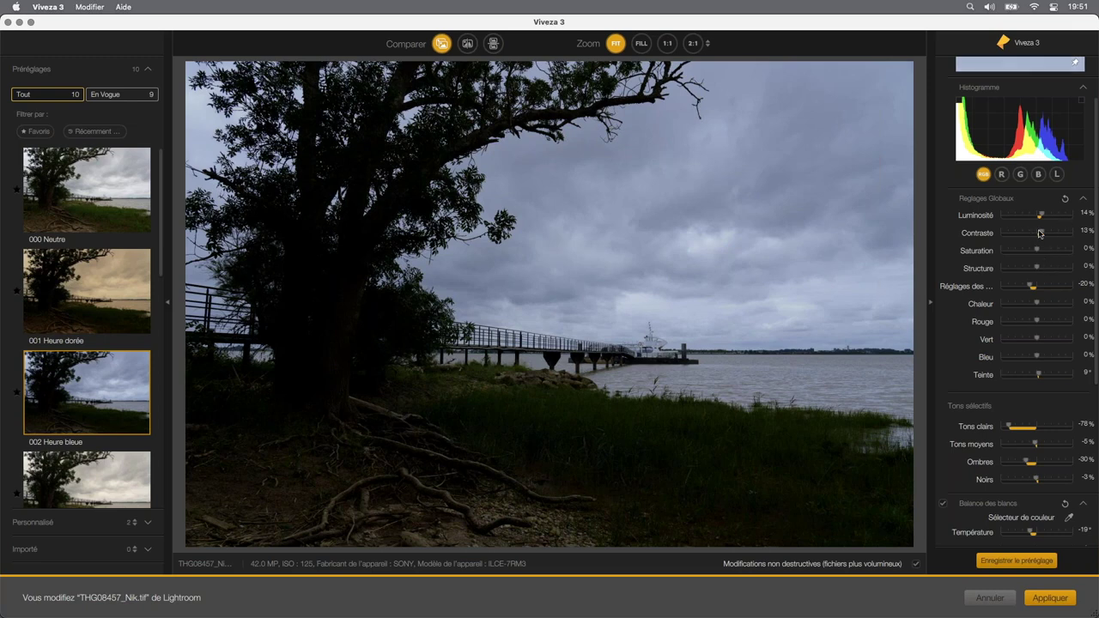
{"action": "left_click_drag", "start_coordinate": [1041, 233], "coordinate": [1050, 232]}
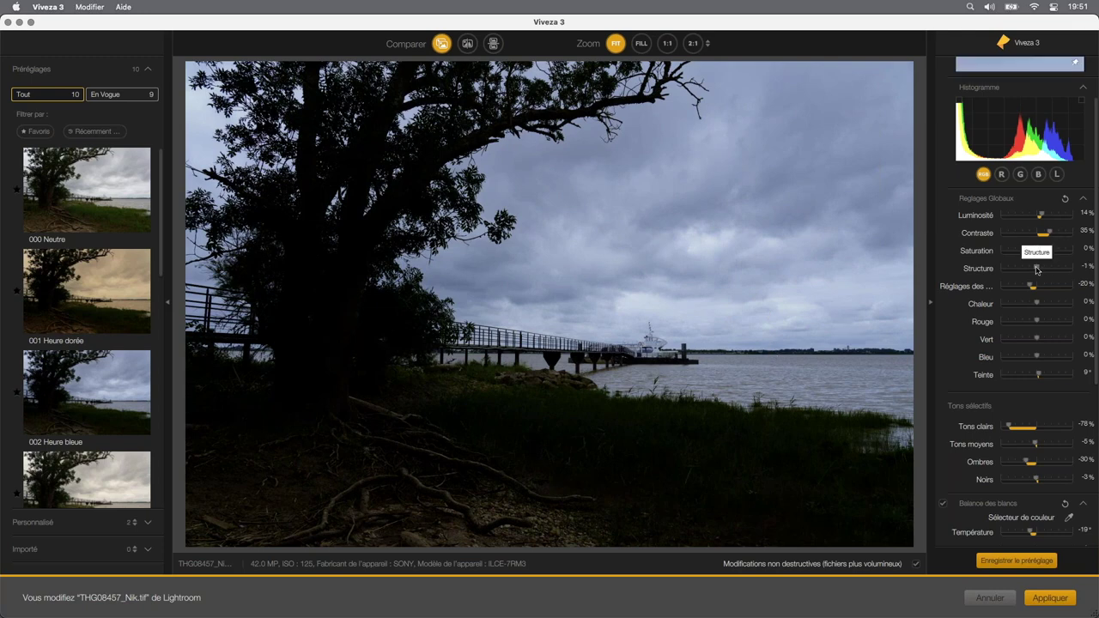
{"action": "left_click_drag", "start_coordinate": [1037, 269], "coordinate": [1069, 271]}
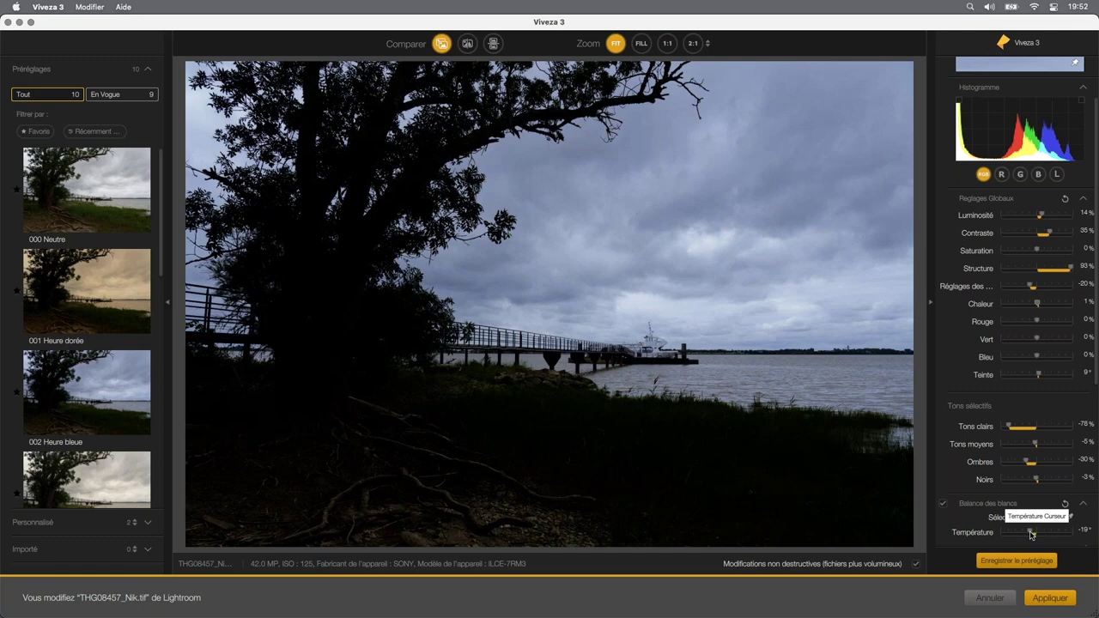
{"action": "left_click_drag", "start_coordinate": [1031, 533], "coordinate": [1034, 534]}
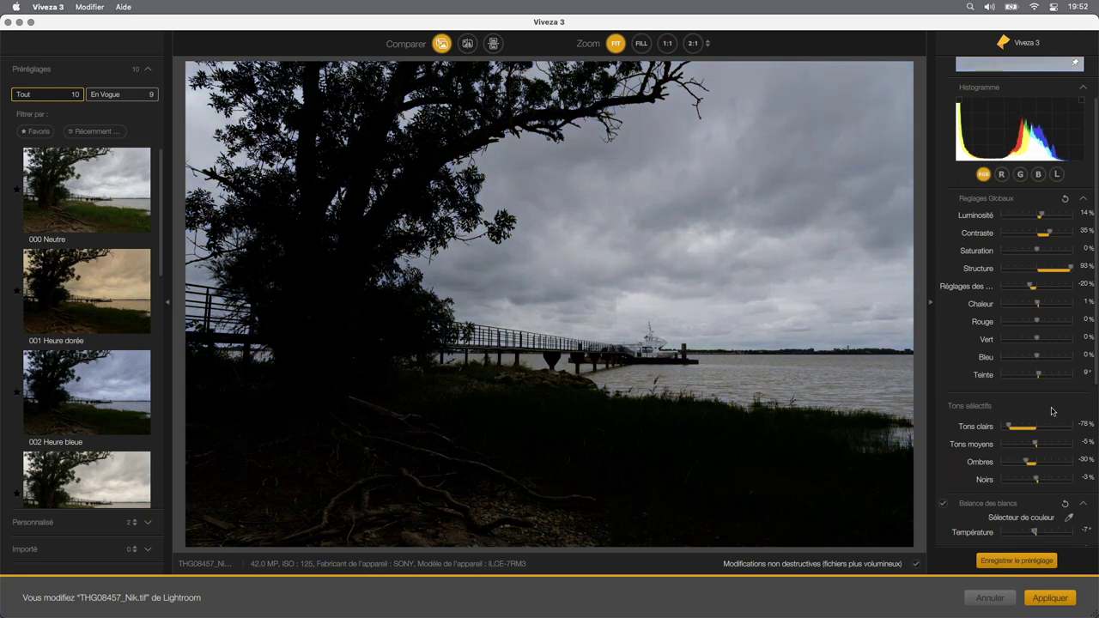
{"action": "scroll", "coordinate": [1022, 386], "scroll_direction": "down", "scroll_amount": 5}
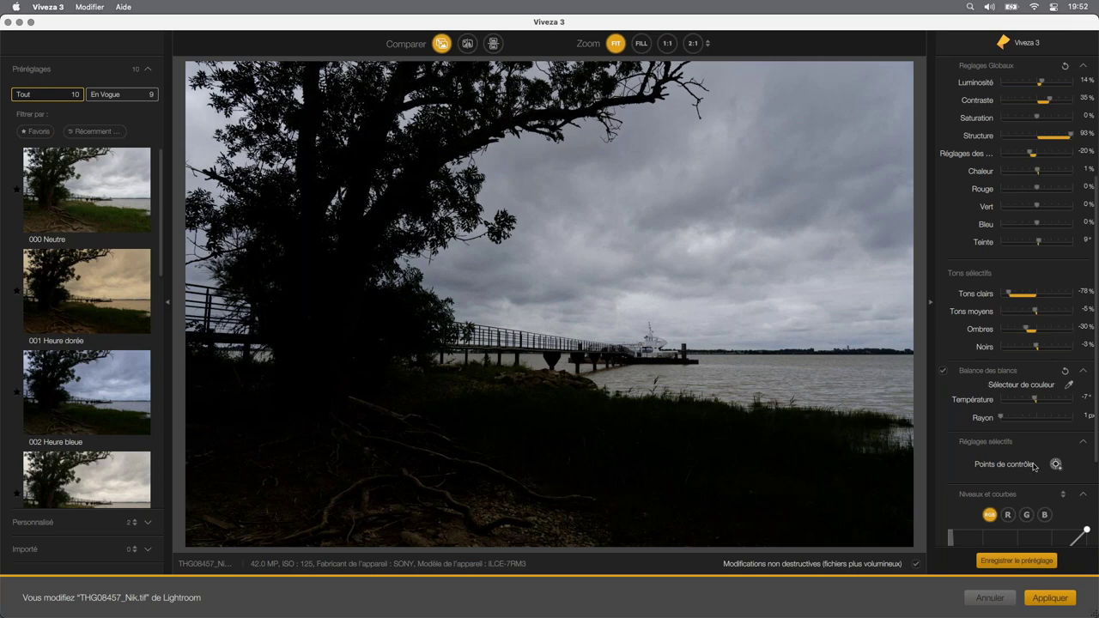
- Save the settings as preset 'Heure bleue soft' without control points
{"action": "left_click", "coordinate": [1032, 562]}
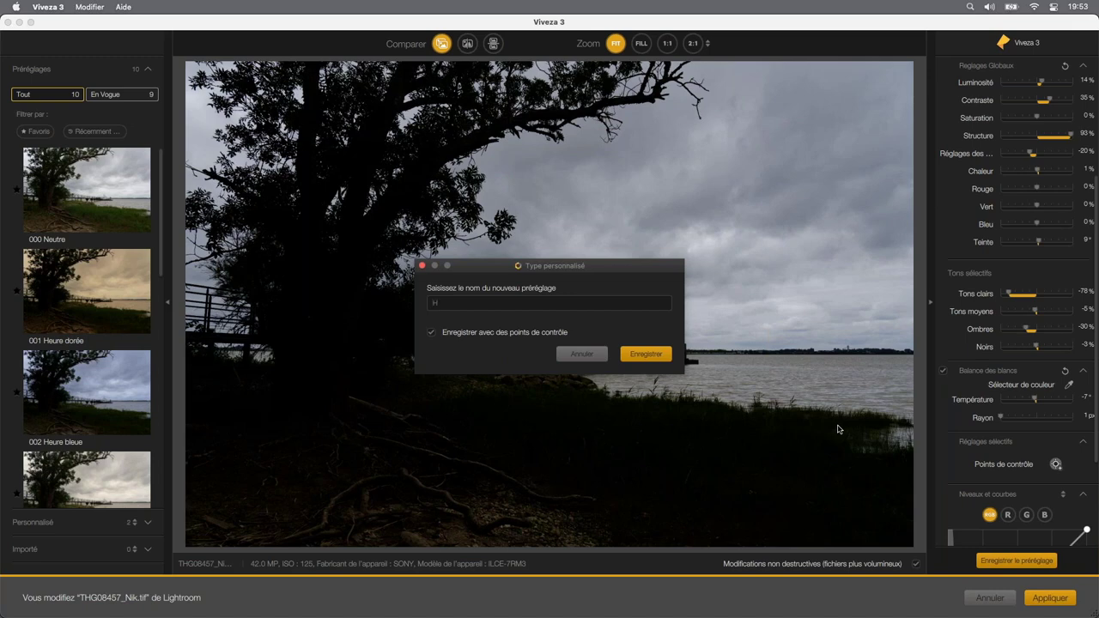
{"action": "type", "text": "eure bl"}
{"action": "type", "text": "eue soft"}
{"action": "left_click", "coordinate": [652, 358]}
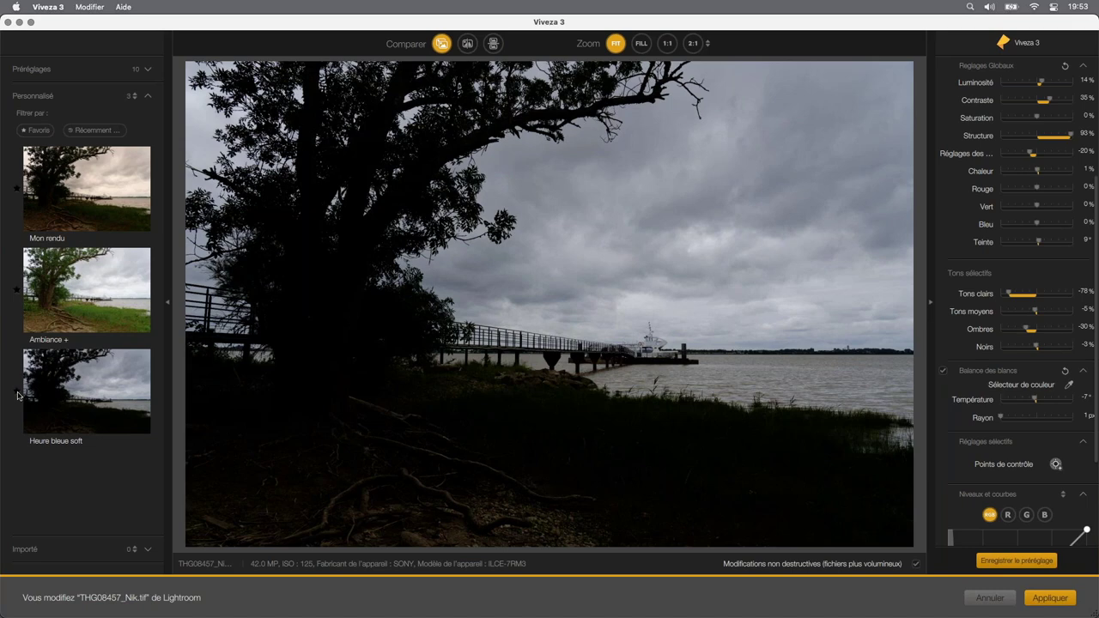
- Star Heure bleue soft as a favourite, checking it under the Favoris filter
{"action": "left_click", "coordinate": [17, 392]}
{"action": "left_click", "coordinate": [38, 131]}
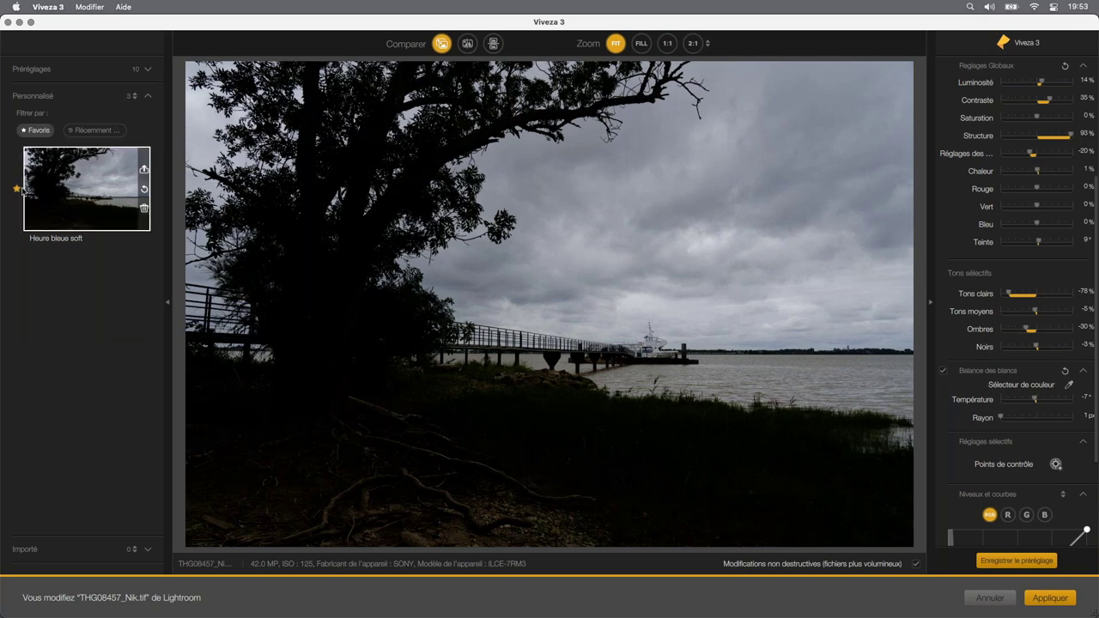
{"action": "left_click", "coordinate": [35, 131]}
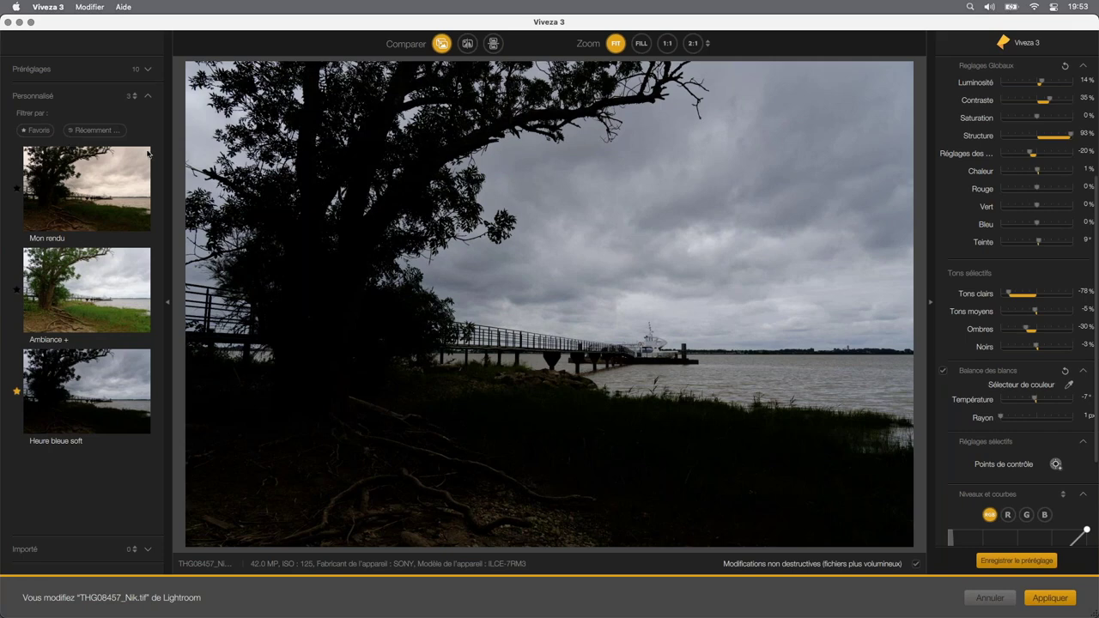
{"action": "left_click", "coordinate": [134, 97]}
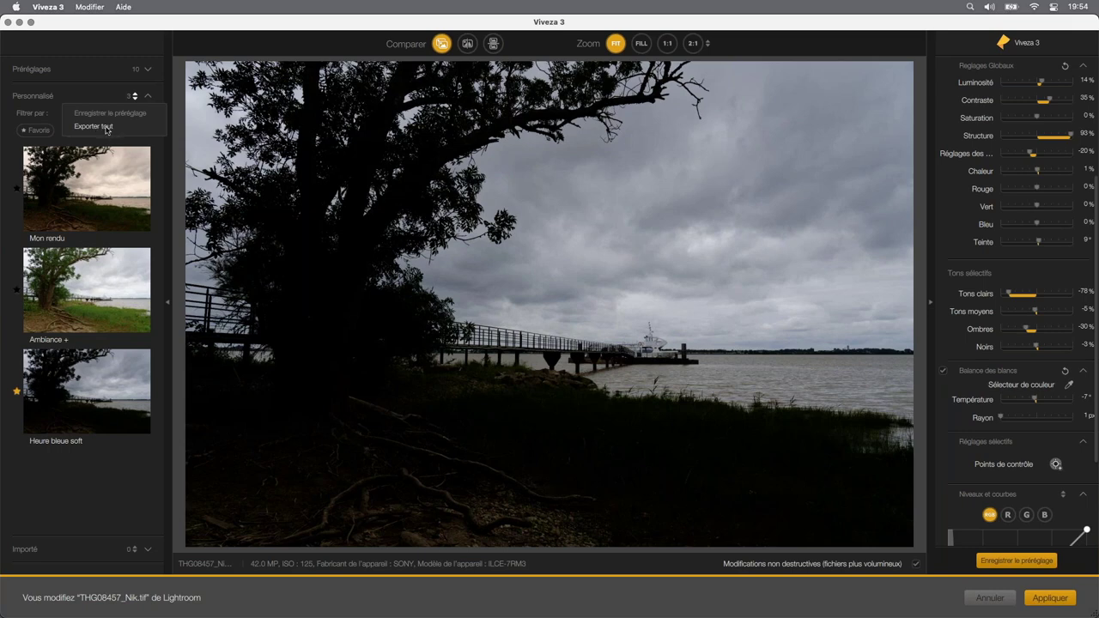
- Choose Exporter tout and allow Documents and Desktop access, landing on the Desktop
{"action": "left_click", "coordinate": [106, 129]}
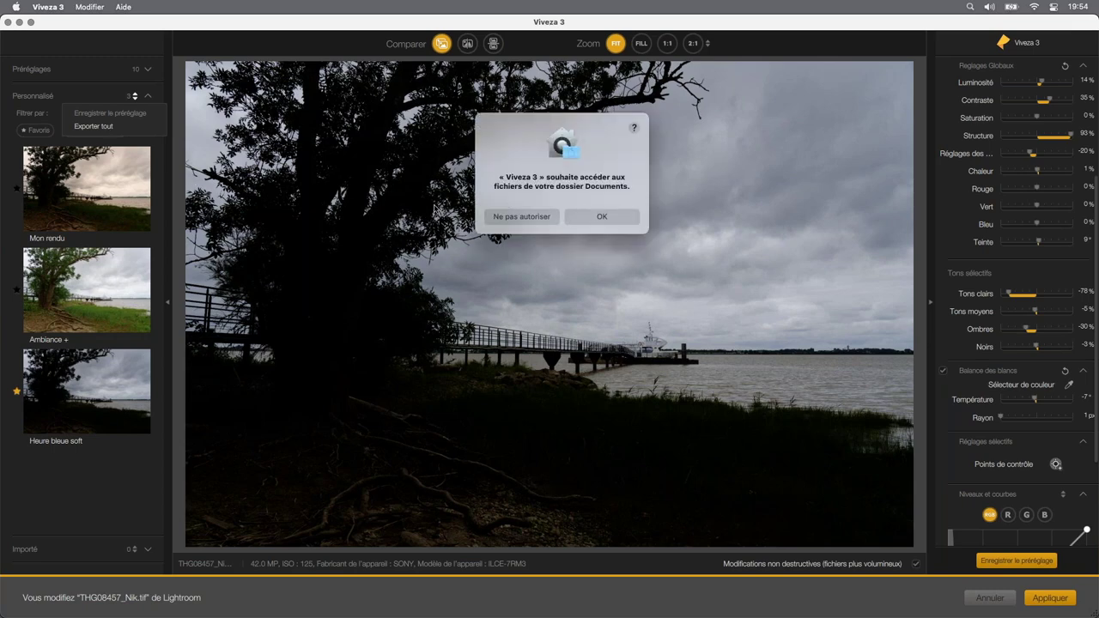
{"action": "left_click", "coordinate": [606, 215]}
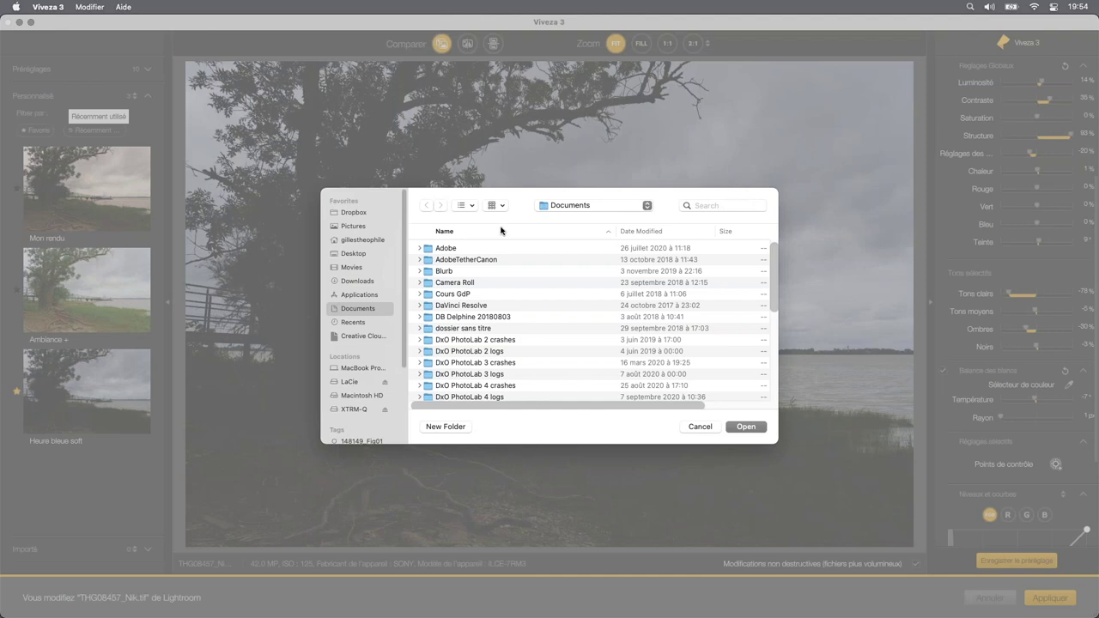
{"action": "left_click", "coordinate": [354, 255]}
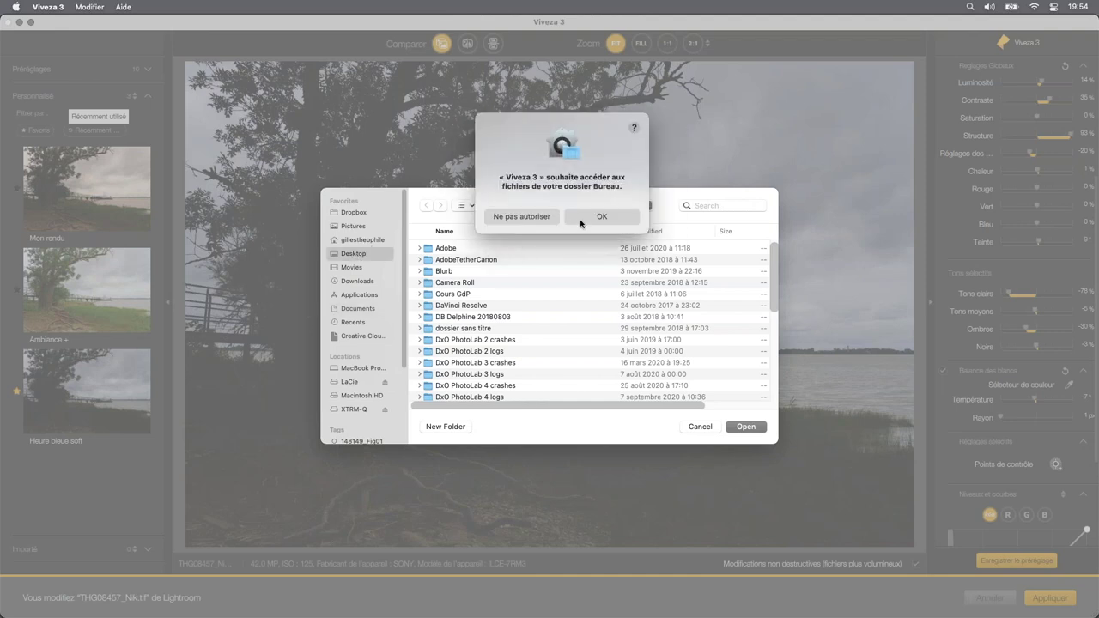
{"action": "left_click", "coordinate": [581, 222]}
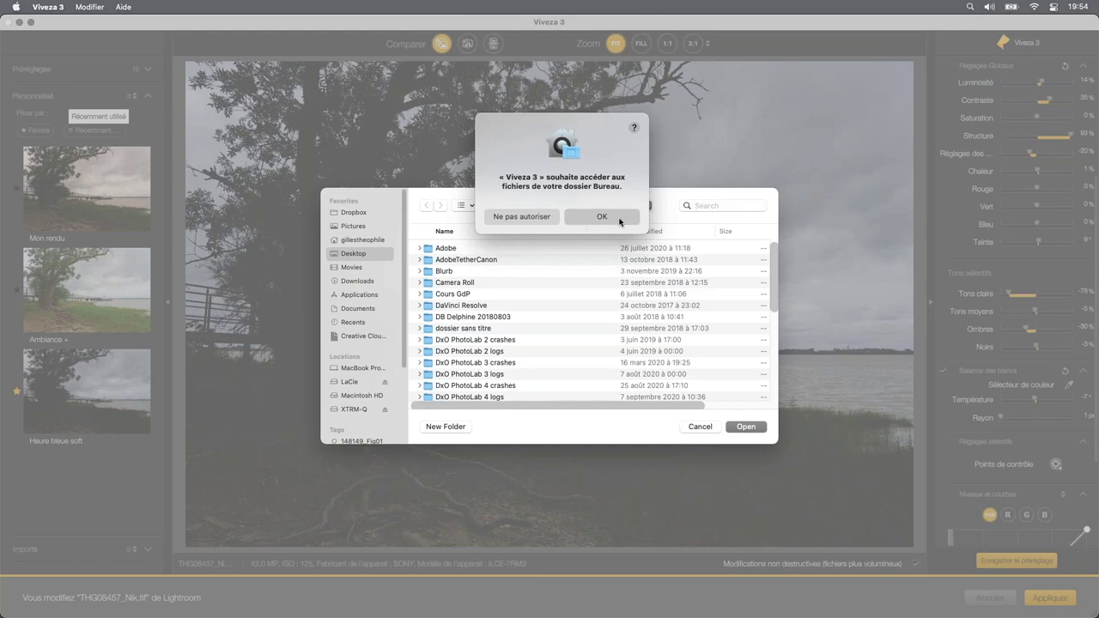
- Create a Desktop folder 'Préréglages VVZ3' and export the custom presets into it
{"action": "left_click", "coordinate": [446, 427]}
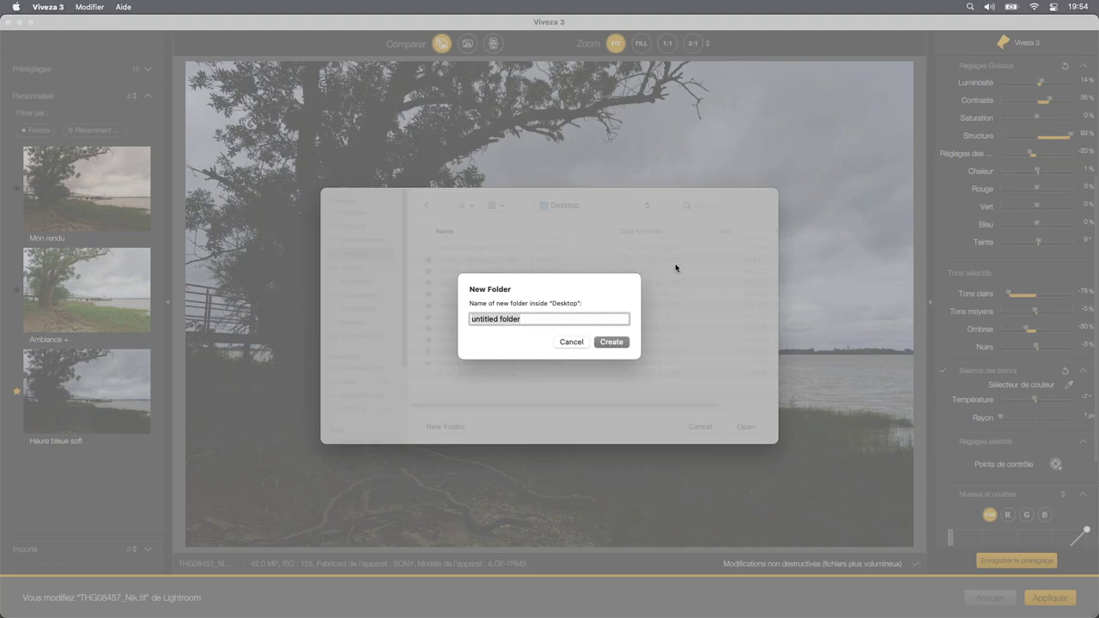
{"action": "type", "text": "Préré"}
{"action": "type", "text": "glag"}
{"action": "type", "text": "VVZ3"}
{"action": "left_click", "coordinate": [608, 343]}
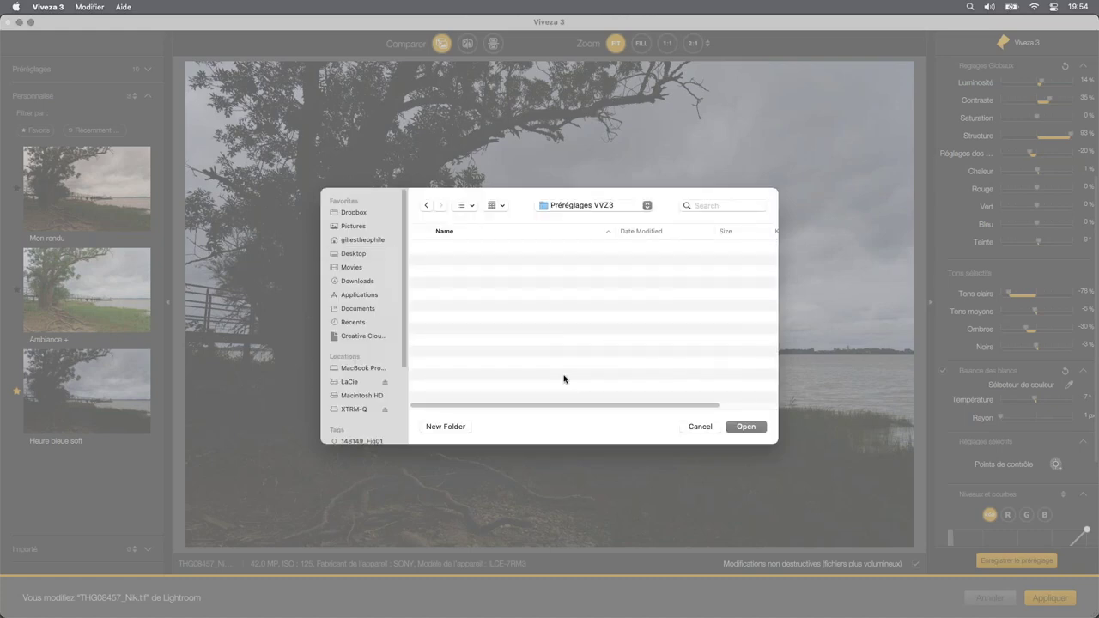
{"action": "left_click", "coordinate": [747, 432]}
{"action": "left_click", "coordinate": [753, 429]}
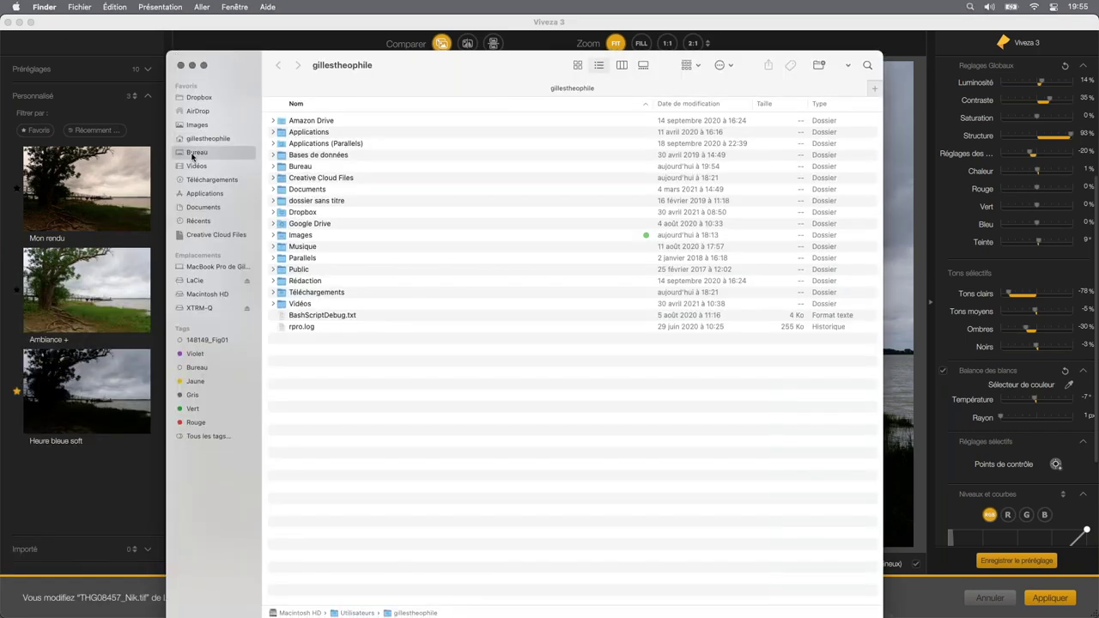
- Check that Desktop's Préréglages VVZ3 holds Ambiance +, Heure bleue soft and Mon rendu JSON files
{"action": "left_click", "coordinate": [194, 154]}
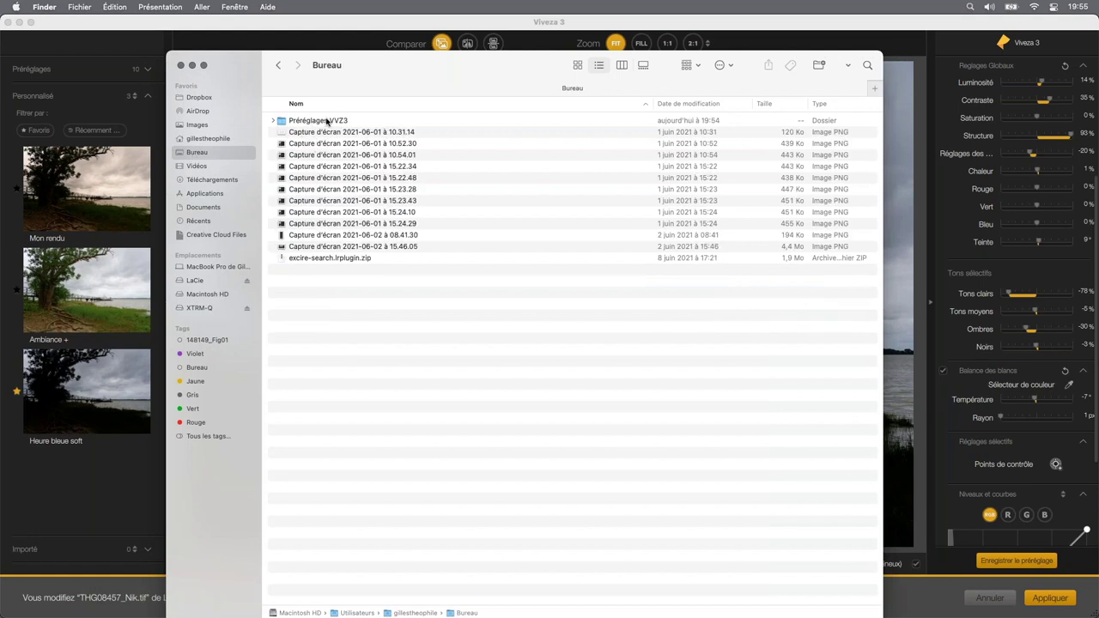
{"action": "left_click", "coordinate": [273, 122]}
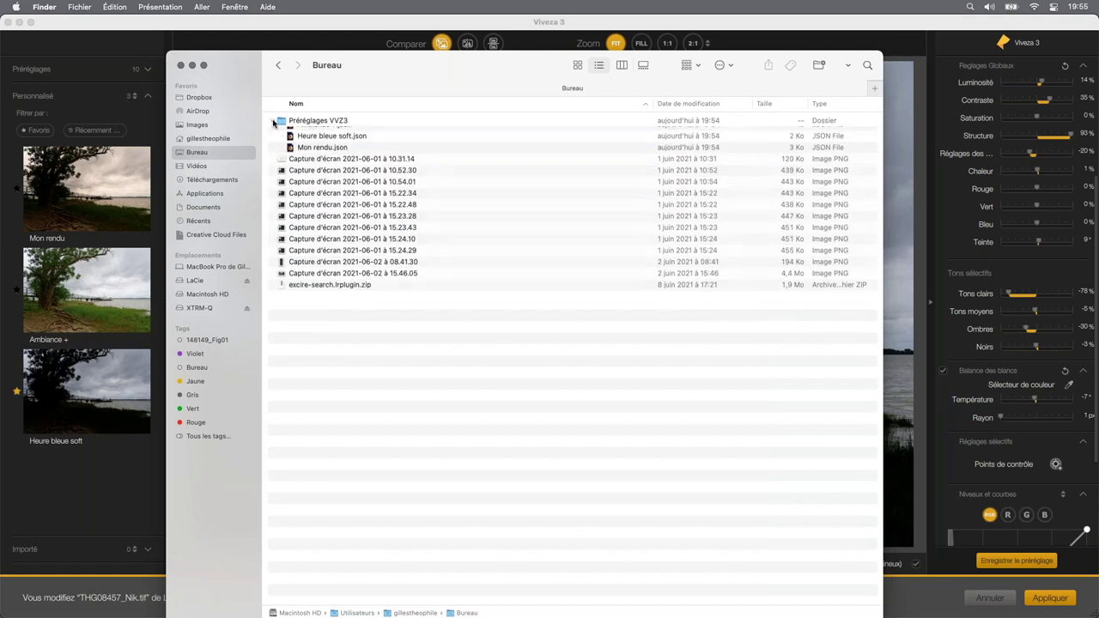
{"action": "left_click", "coordinate": [373, 134]}
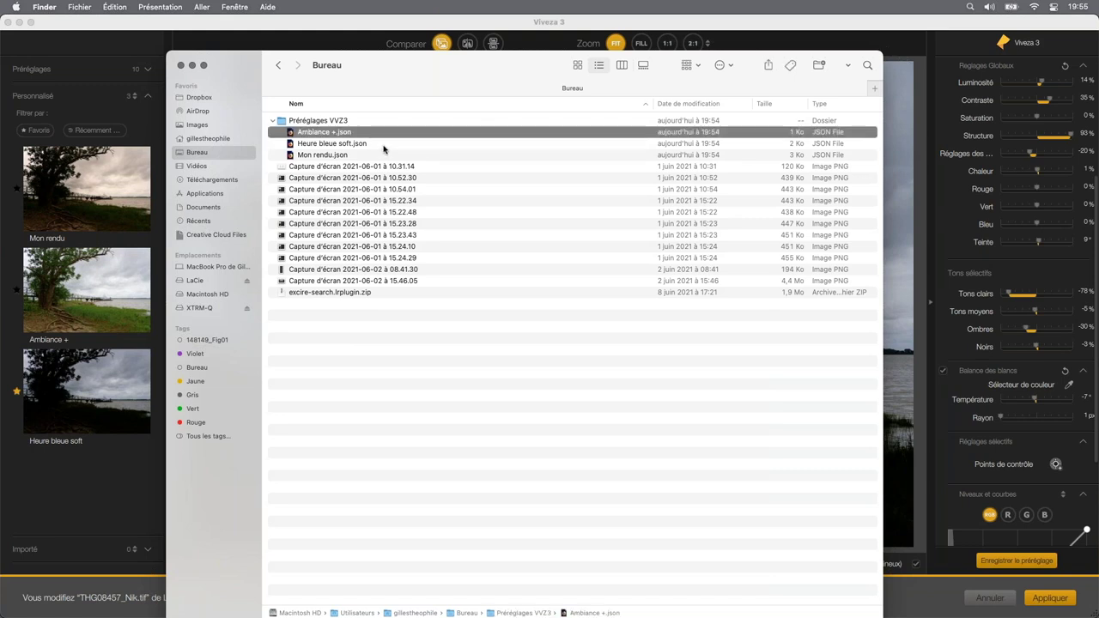
{"action": "left_click", "coordinate": [383, 146]}
{"action": "double_click", "coordinate": [323, 123]}
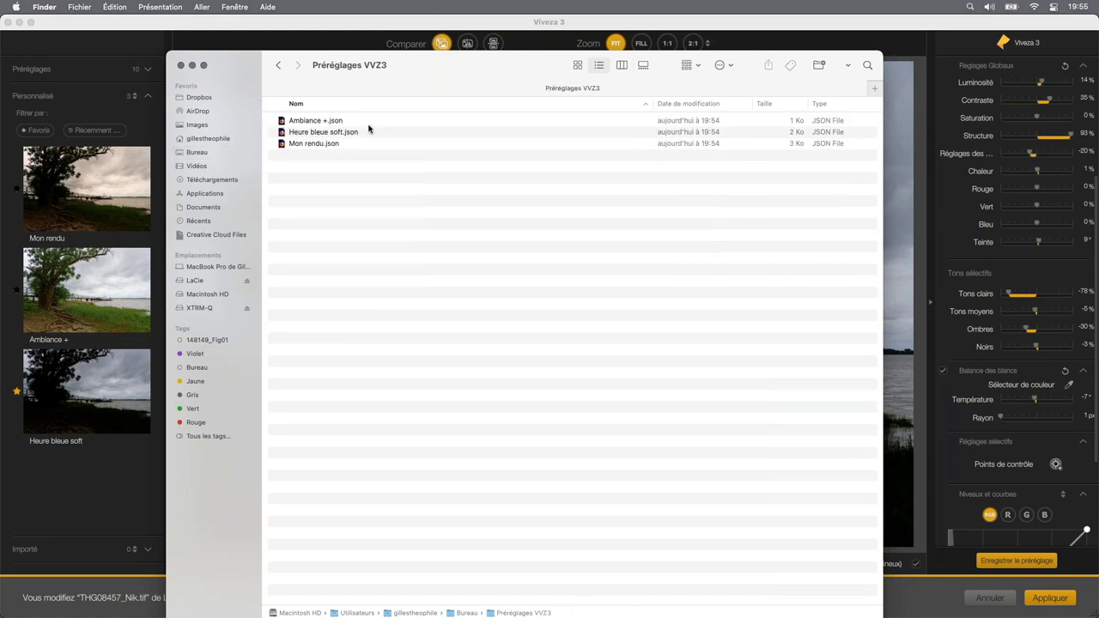
{"action": "left_click", "coordinate": [368, 125]}
{"action": "left_click", "coordinate": [371, 133]}
{"action": "left_click", "coordinate": [369, 143]}
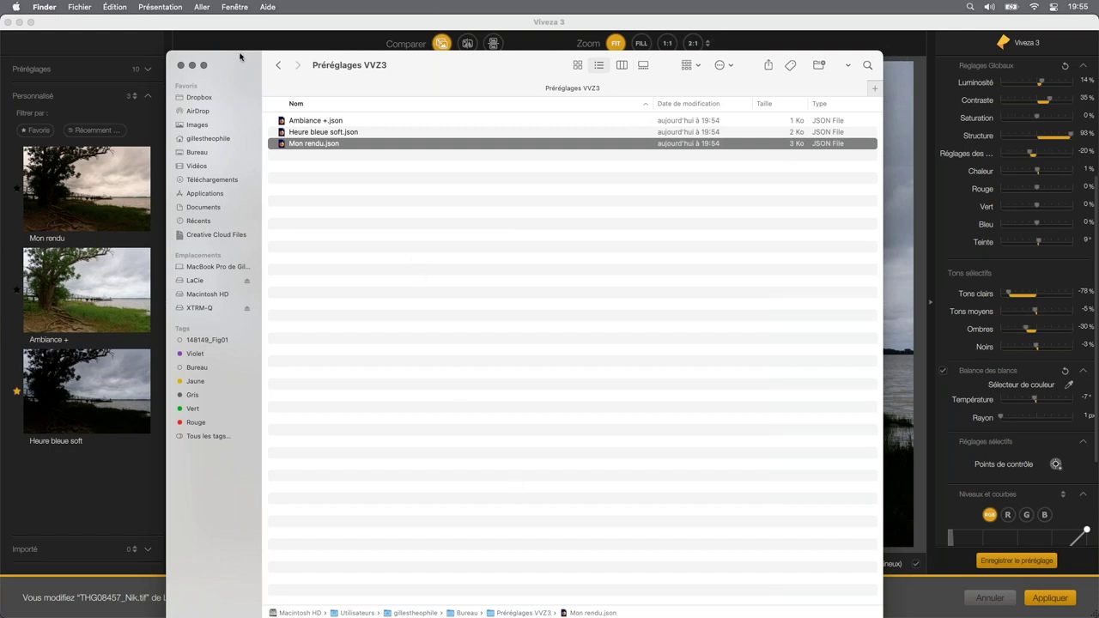
{"action": "left_click_drag", "start_coordinate": [240, 54], "coordinate": [230, 41]}
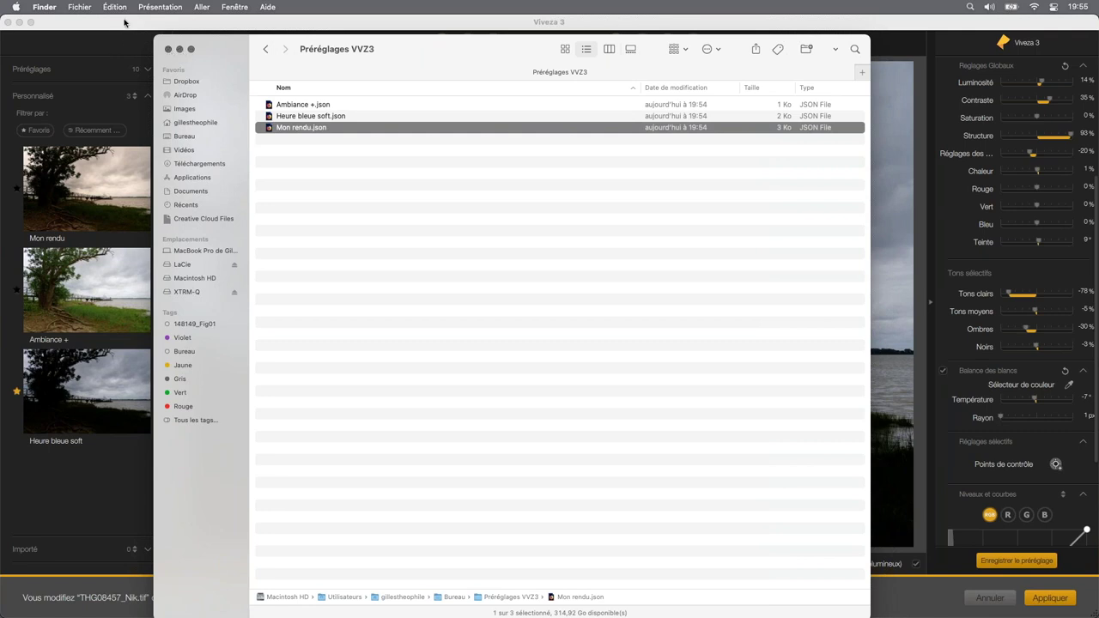
{"action": "left_click", "coordinate": [135, 112]}
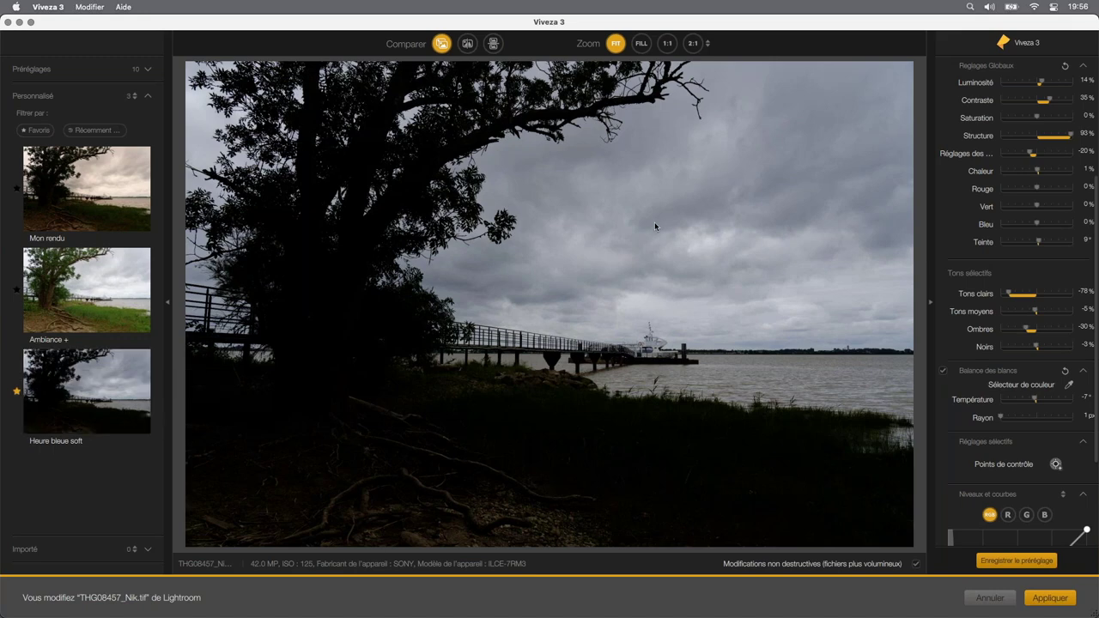
- Raise Contrast to 63% and overwrite the Heure bleue soft preset with these settings
{"action": "scroll", "coordinate": [1032, 208], "scroll_direction": "up", "scroll_amount": 3}
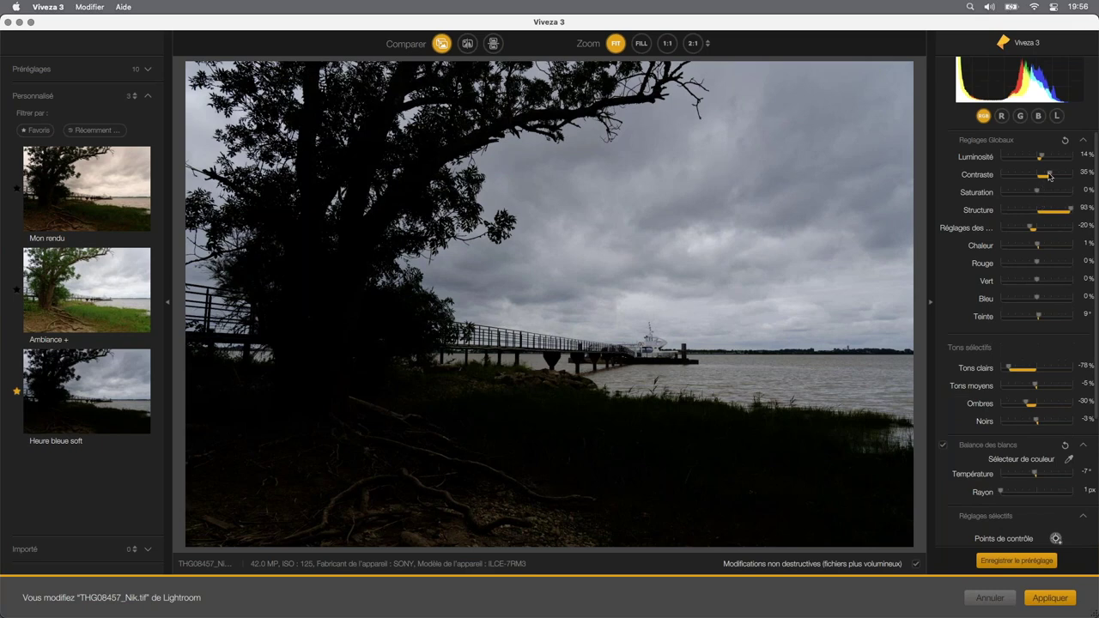
{"action": "left_click_drag", "start_coordinate": [1048, 175], "coordinate": [1058, 176]}
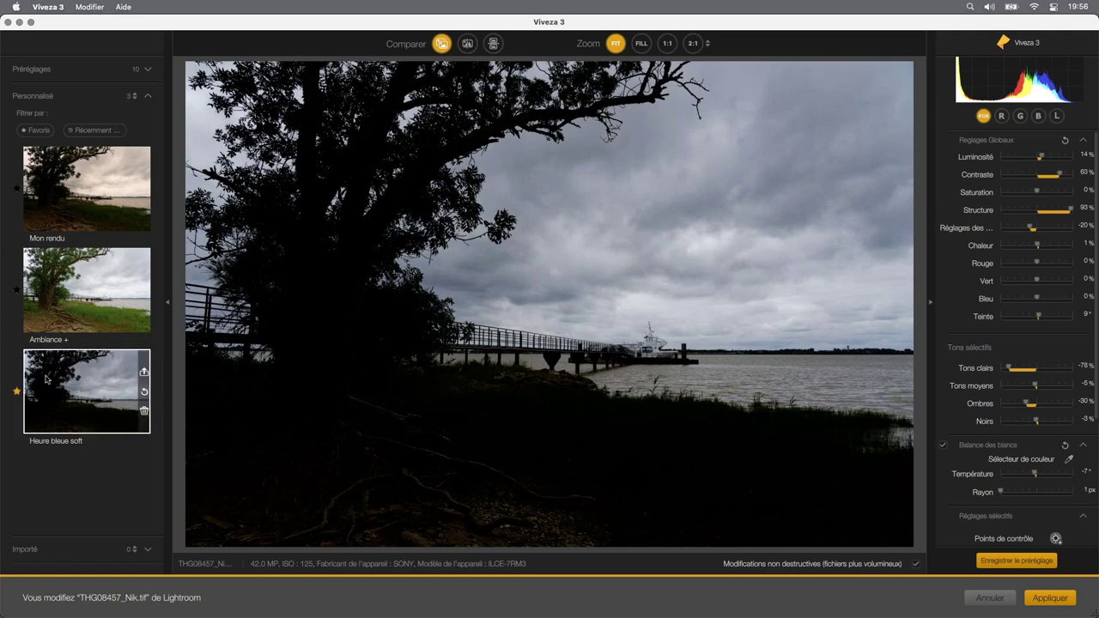
{"action": "mouse_move", "coordinate": [87, 391]}
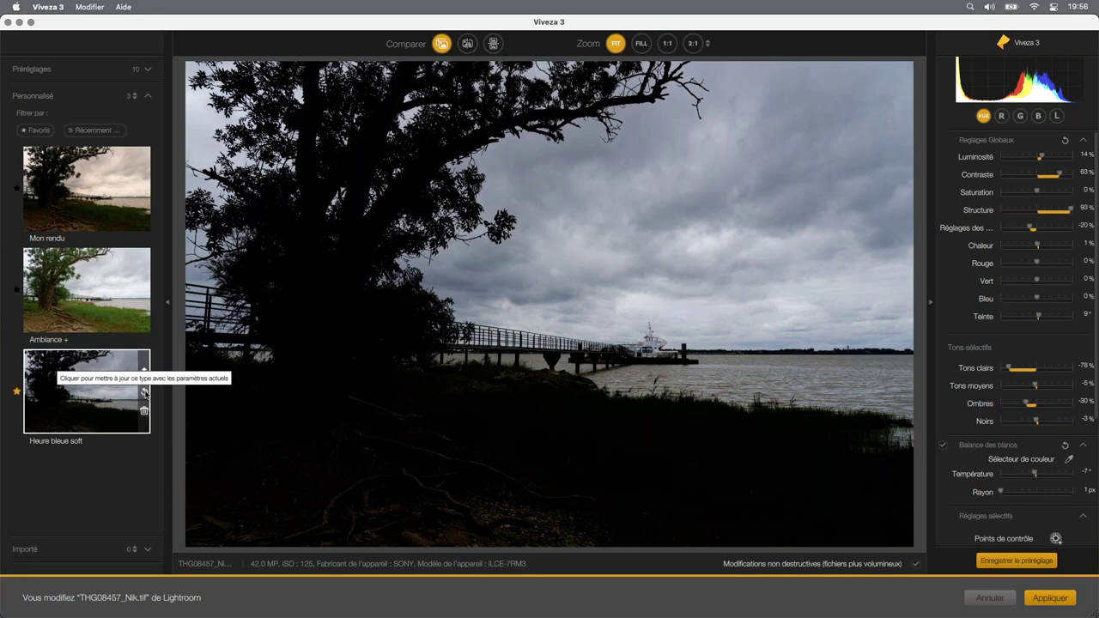
{"action": "left_click", "coordinate": [145, 393]}
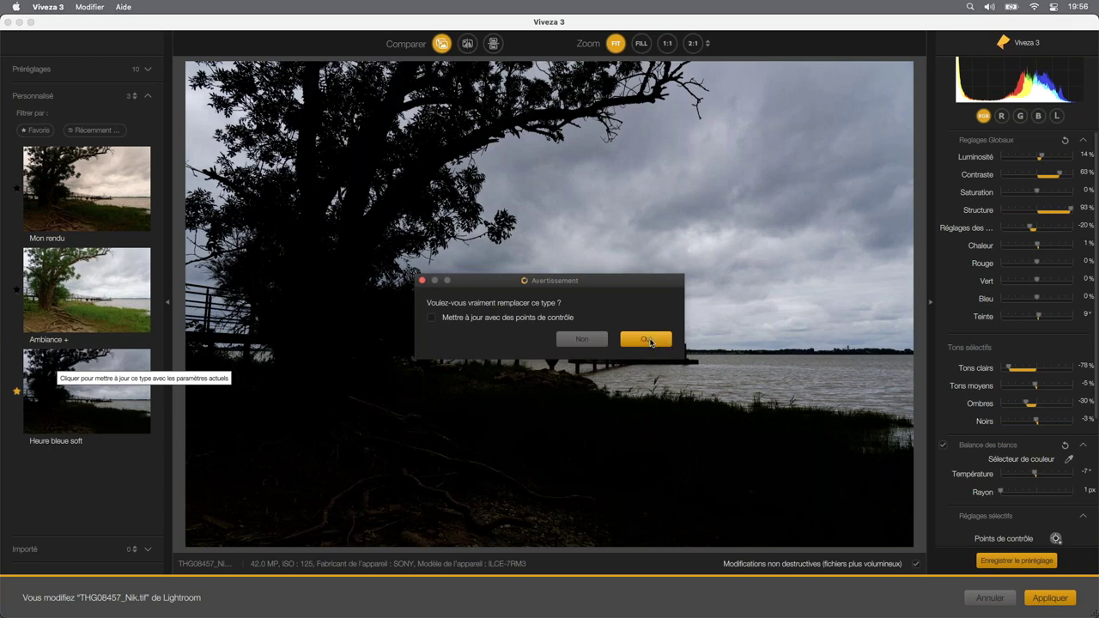
{"action": "left_click", "coordinate": [650, 341]}
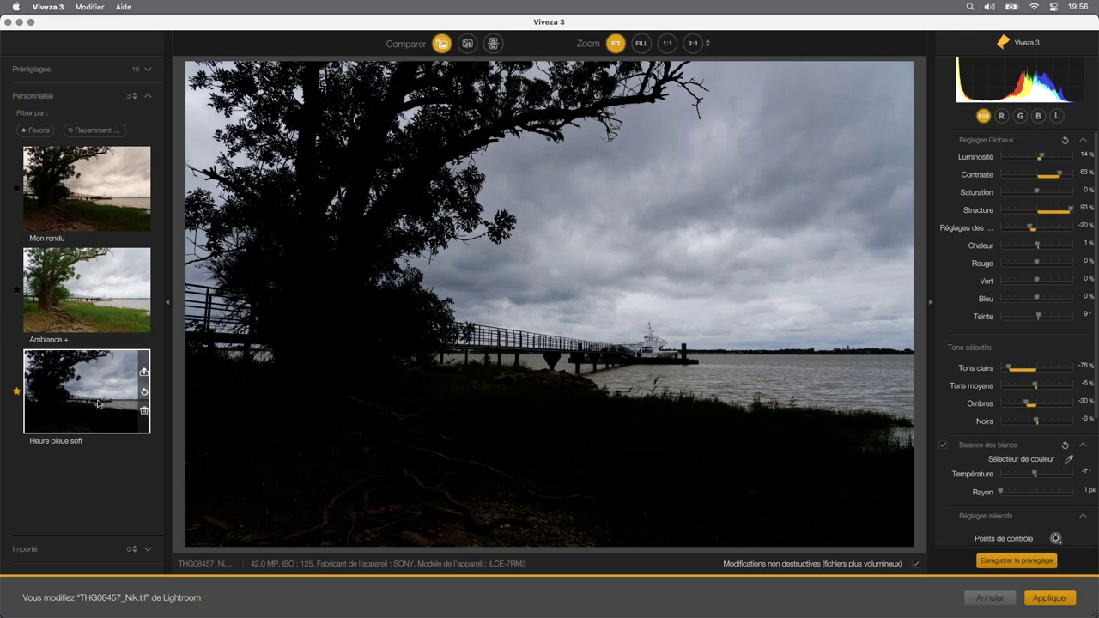
- Delete the Heure bleue soft preset, then expand the empty Imported presets group
{"action": "left_click", "coordinate": [144, 411]}
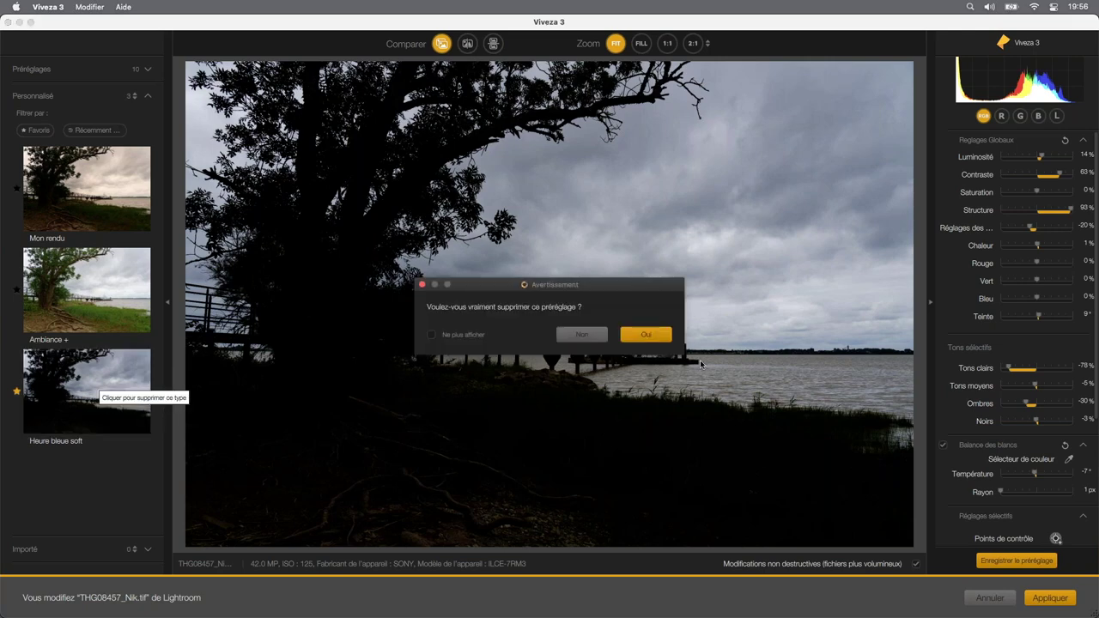
{"action": "left_click", "coordinate": [640, 332]}
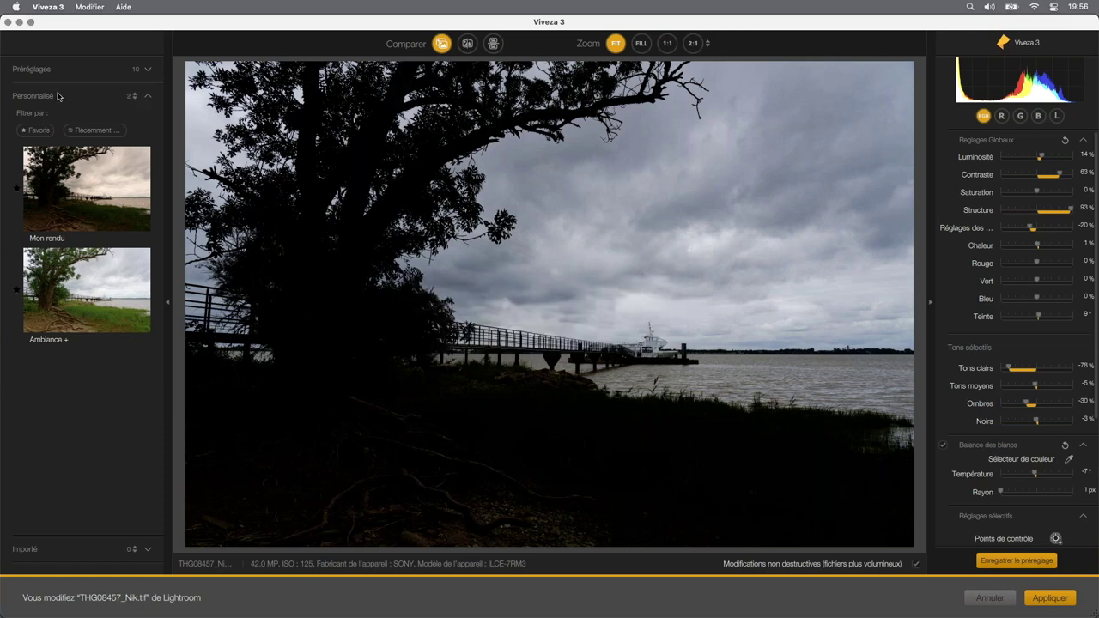
{"action": "left_click", "coordinate": [135, 97]}
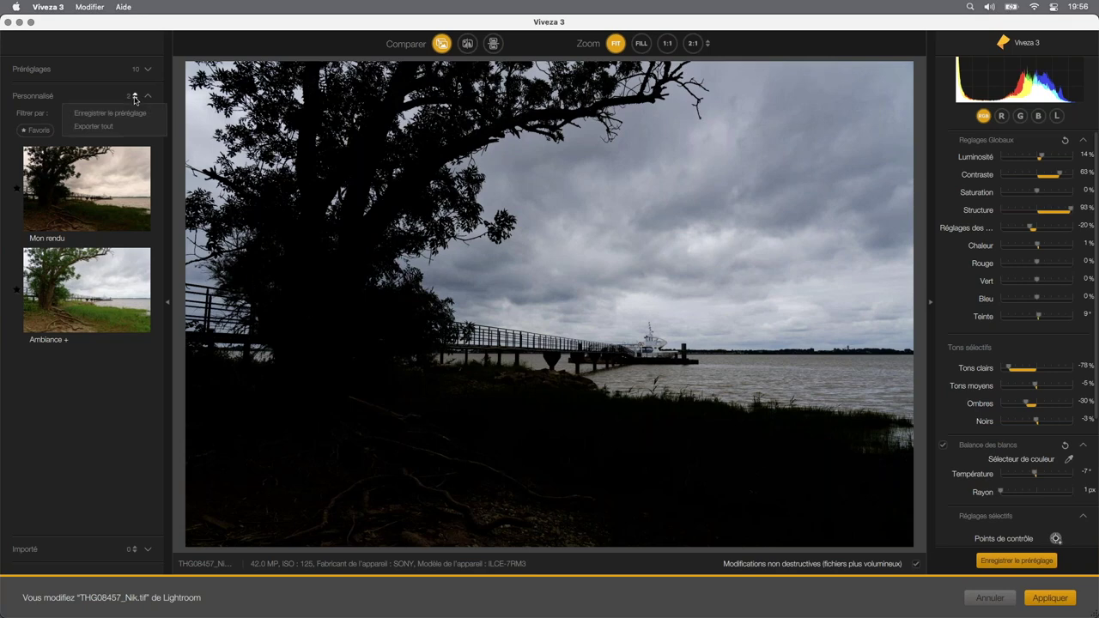
{"action": "left_click", "coordinate": [133, 100]}
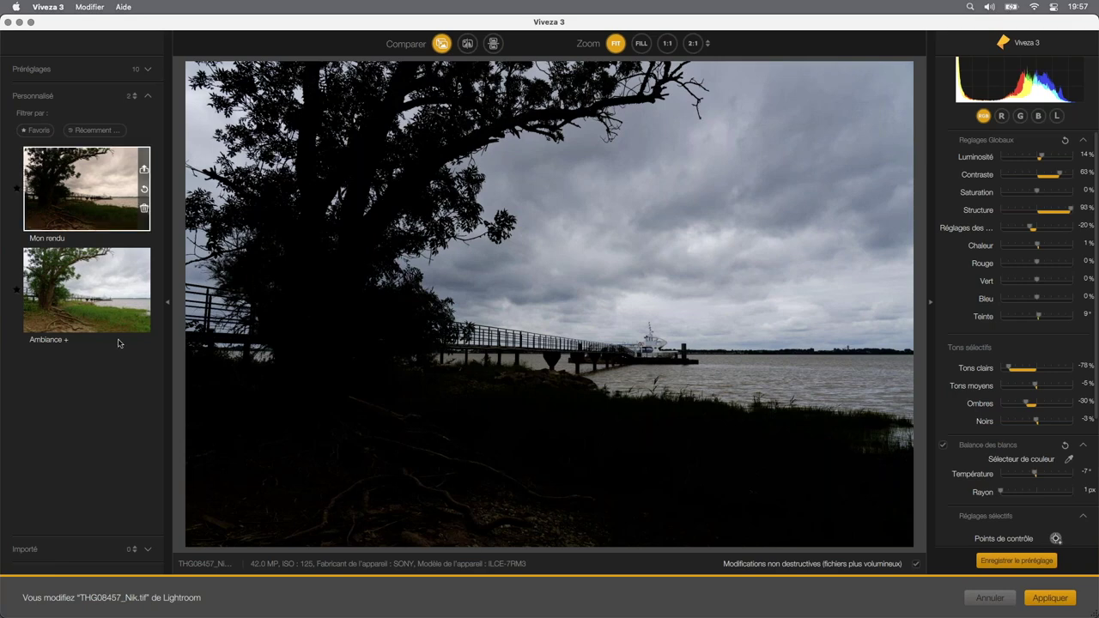
{"action": "left_click", "coordinate": [148, 552]}
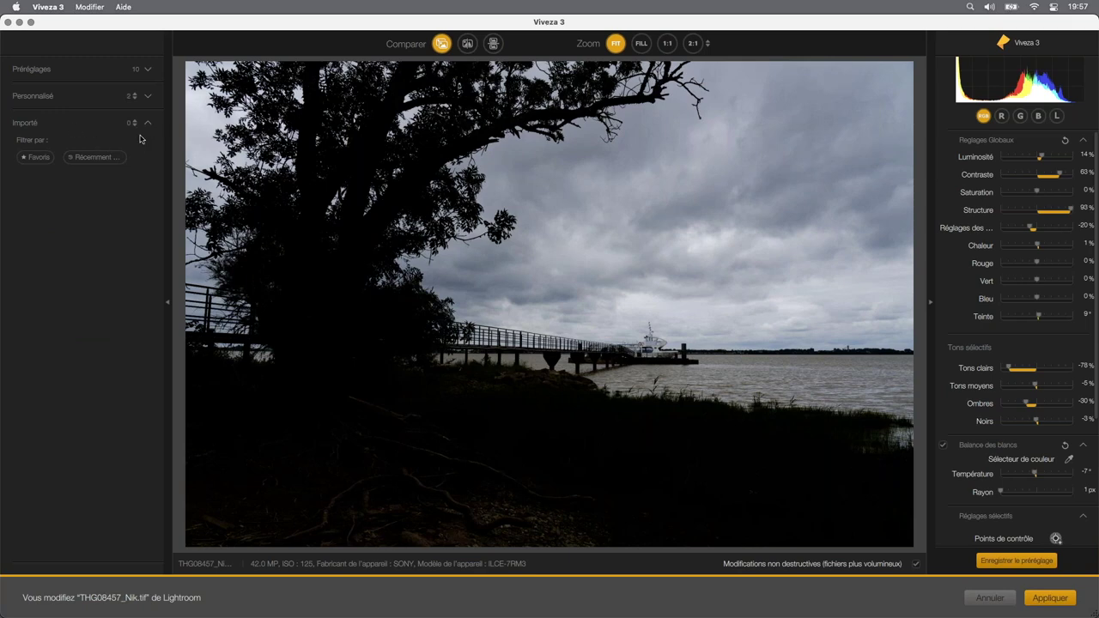
- Import the Mon rendu preset from Mon rendu.json
{"action": "left_click", "coordinate": [134, 126]}
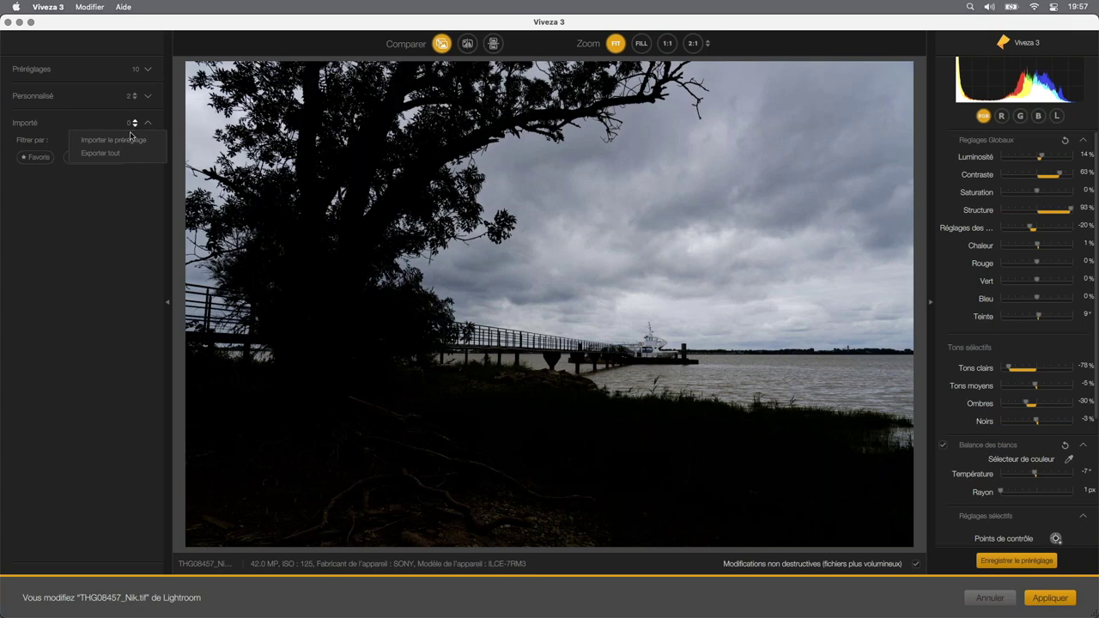
{"action": "left_click", "coordinate": [127, 142]}
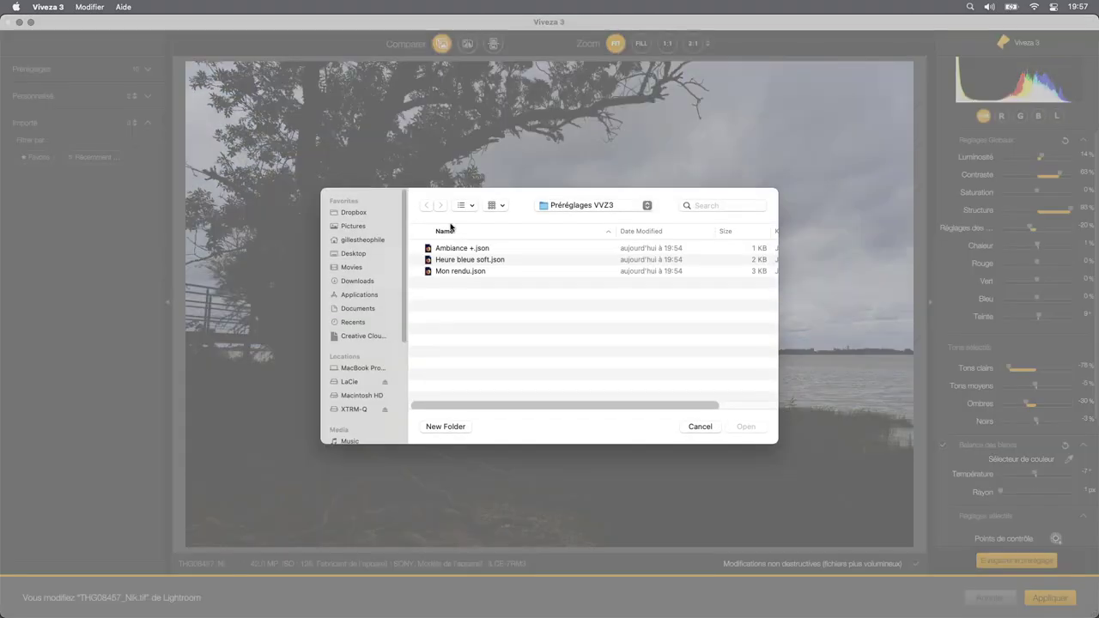
{"action": "left_click", "coordinate": [469, 272]}
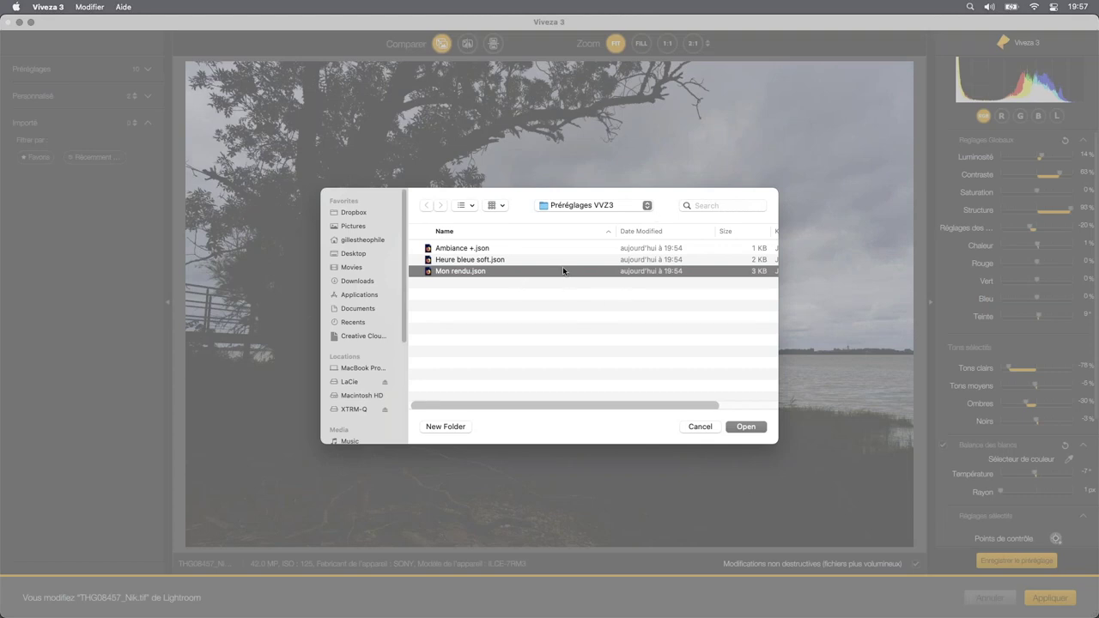
{"action": "left_click", "coordinate": [750, 430]}
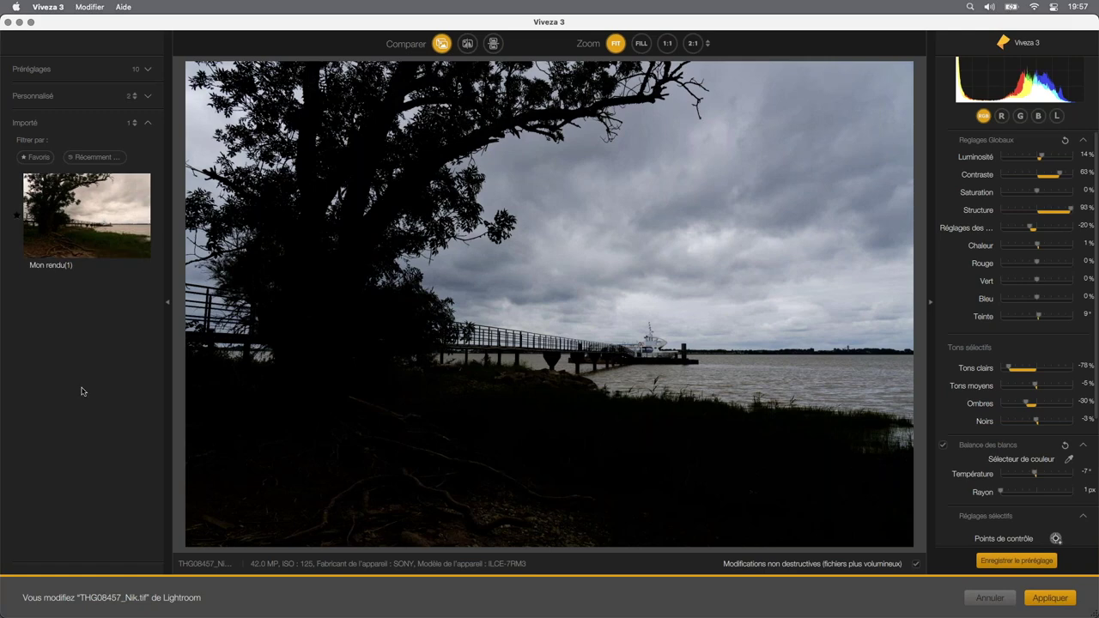
- Import Heure bleue soft.json as a preset, then apply the Viveza edit to the photo
{"action": "left_click", "coordinate": [135, 125]}
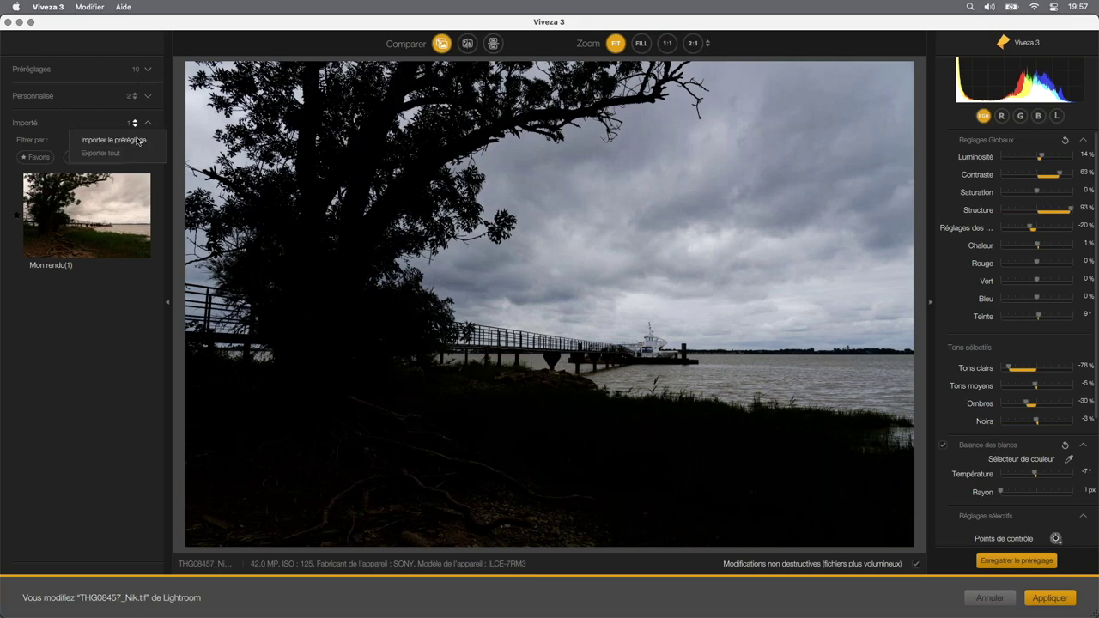
{"action": "left_click", "coordinate": [137, 140]}
{"action": "left_click", "coordinate": [480, 259]}
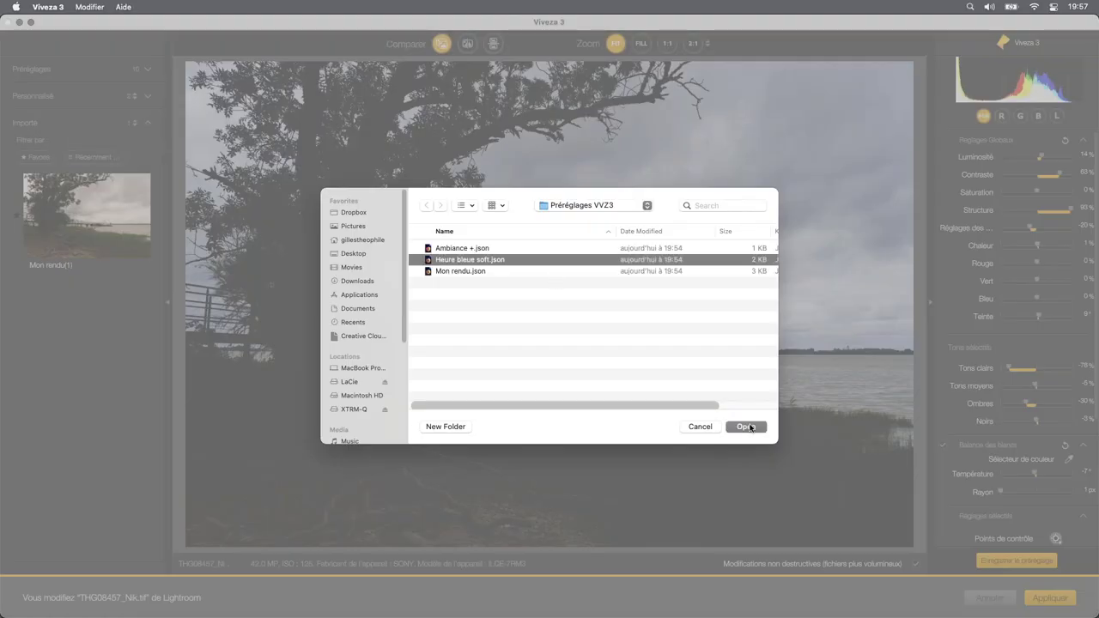
{"action": "left_click", "coordinate": [747, 427]}
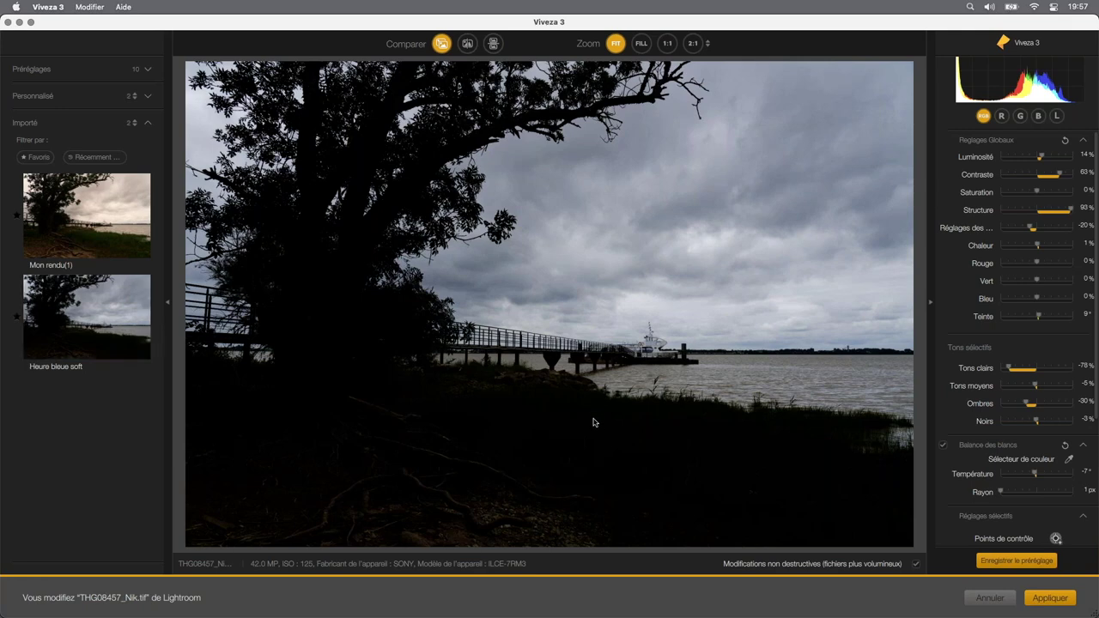
{"action": "left_click", "coordinate": [1056, 598]}
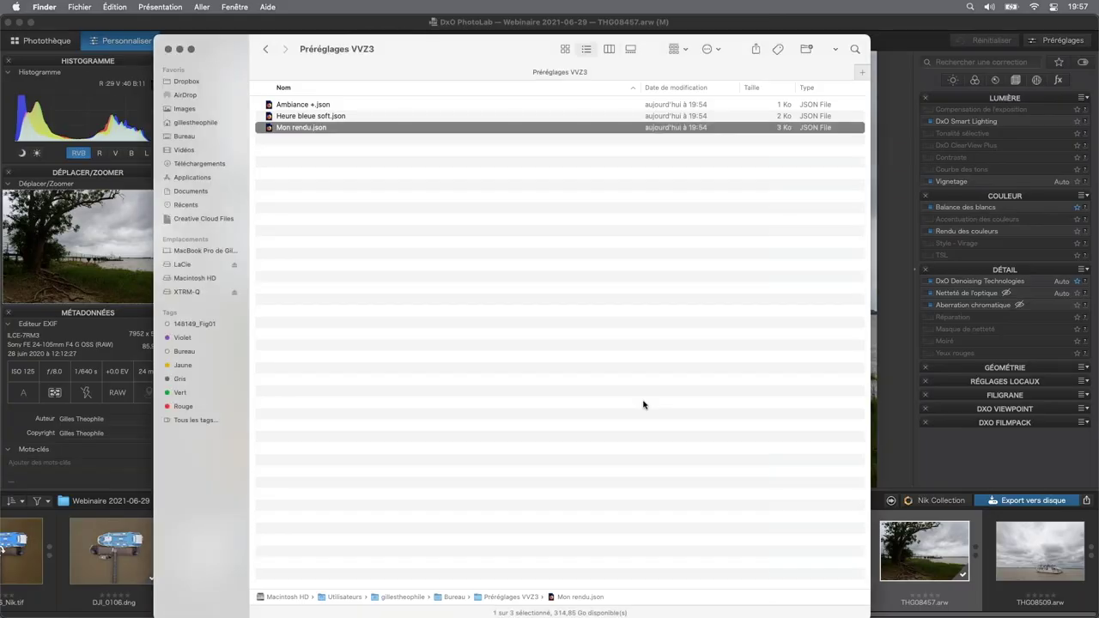
- Compare THG08457_Nik.tif with the original THG08457.arw, then list Nik Collection plugins for THG08509.arw
{"action": "left_click", "coordinate": [904, 424]}
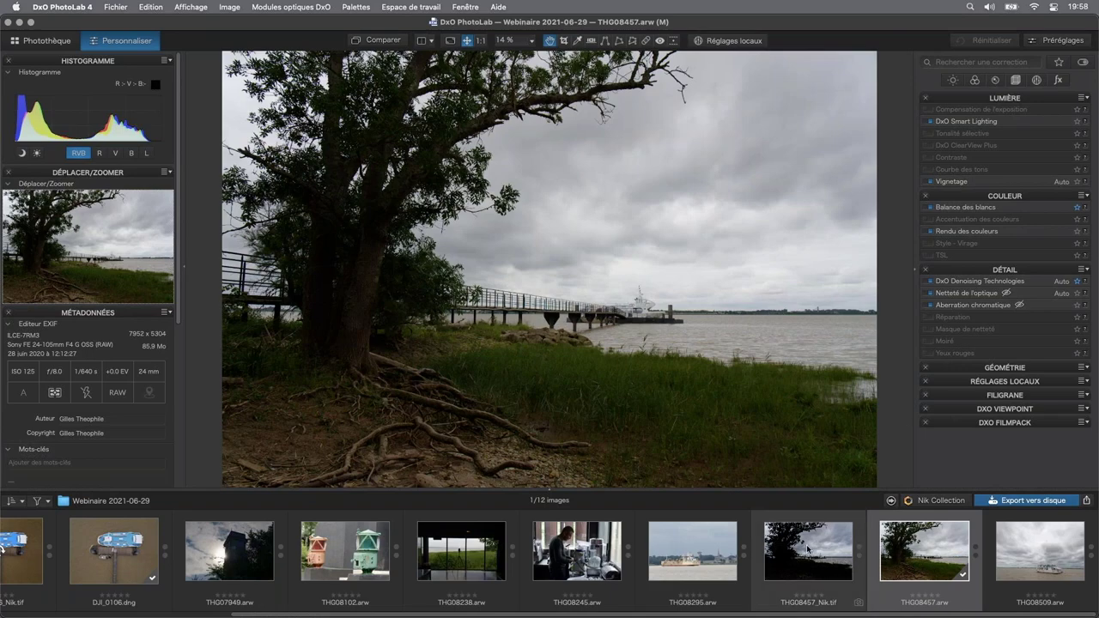
{"action": "left_click", "coordinate": [807, 550]}
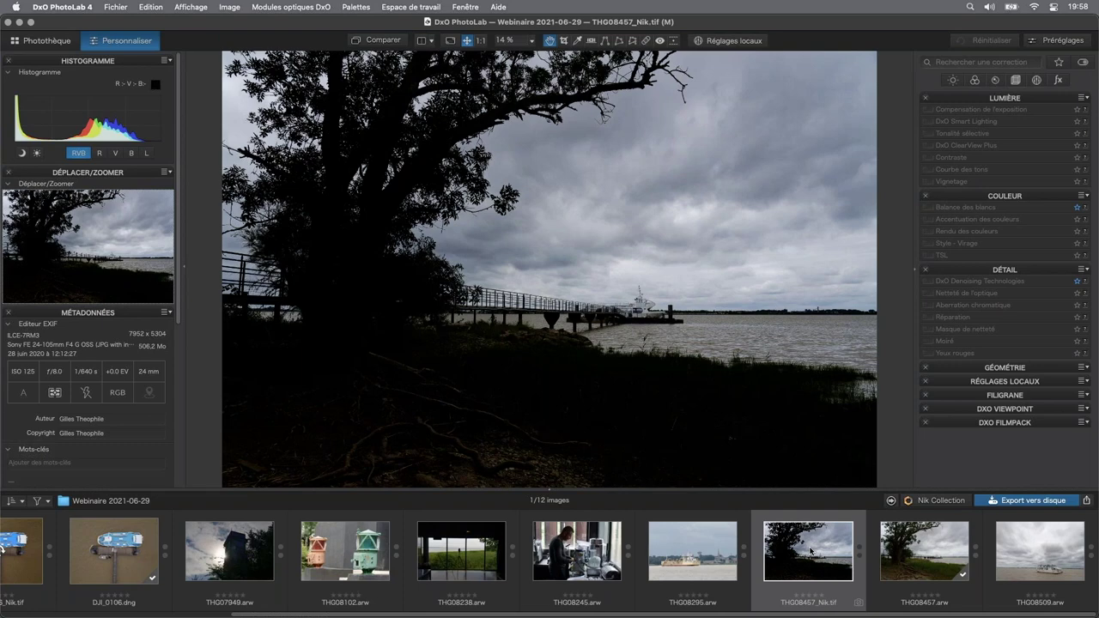
{"action": "left_click", "coordinate": [930, 552]}
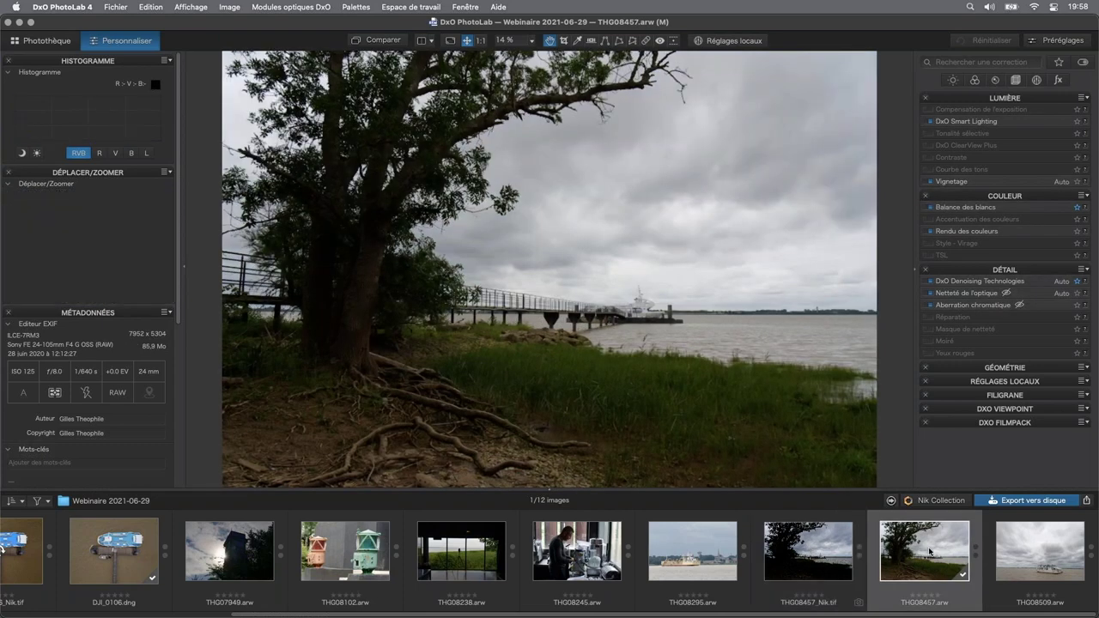
{"action": "left_click", "coordinate": [832, 550]}
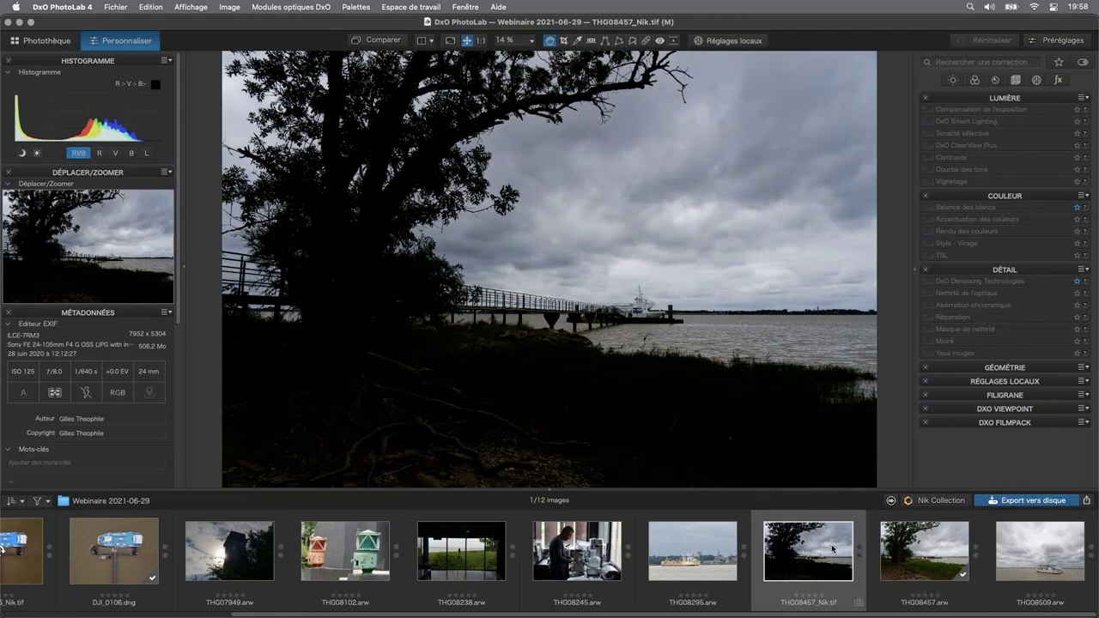
{"action": "left_click", "coordinate": [1037, 546]}
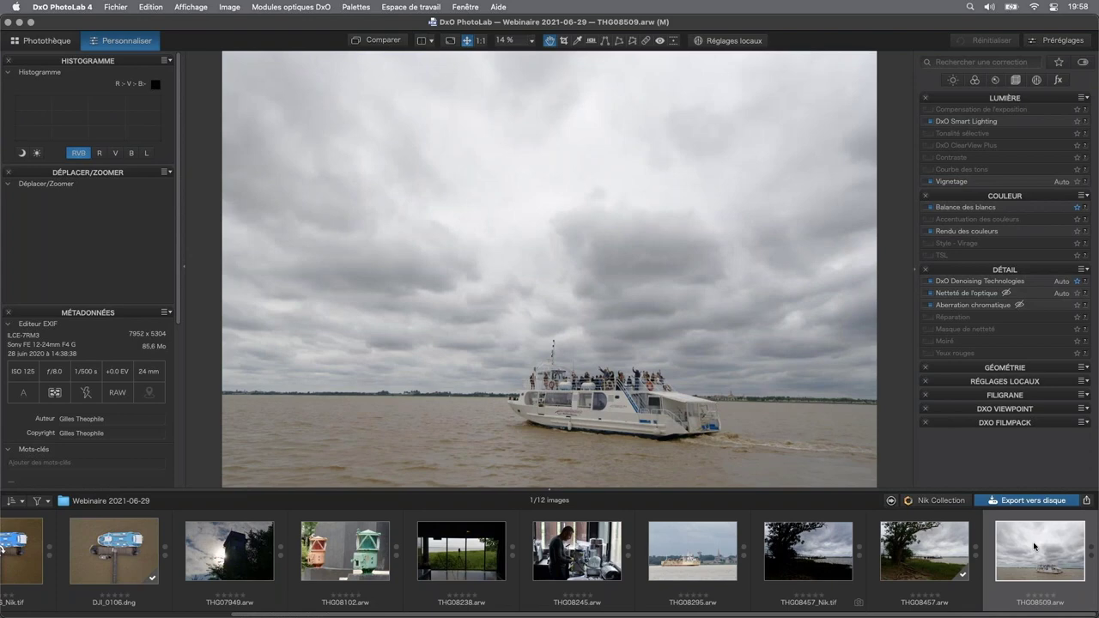
{"action": "left_click", "coordinate": [951, 503]}
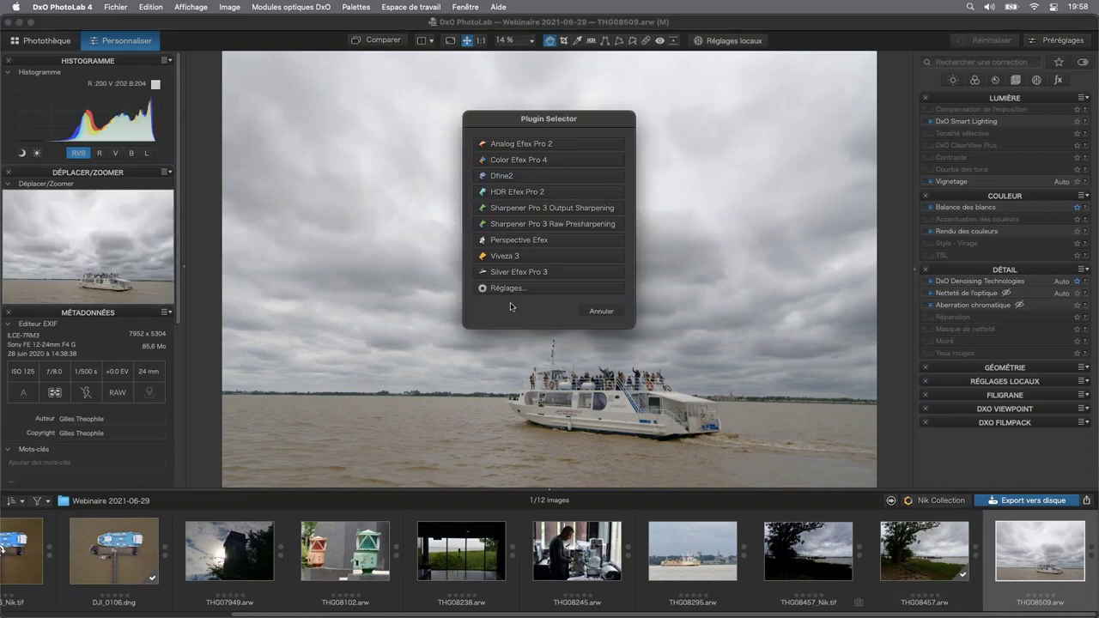
- Send THG08509.arw to Viveza 3, dismiss the notice, and expand the Personnalisé presets group
{"action": "left_click", "coordinate": [512, 256]}
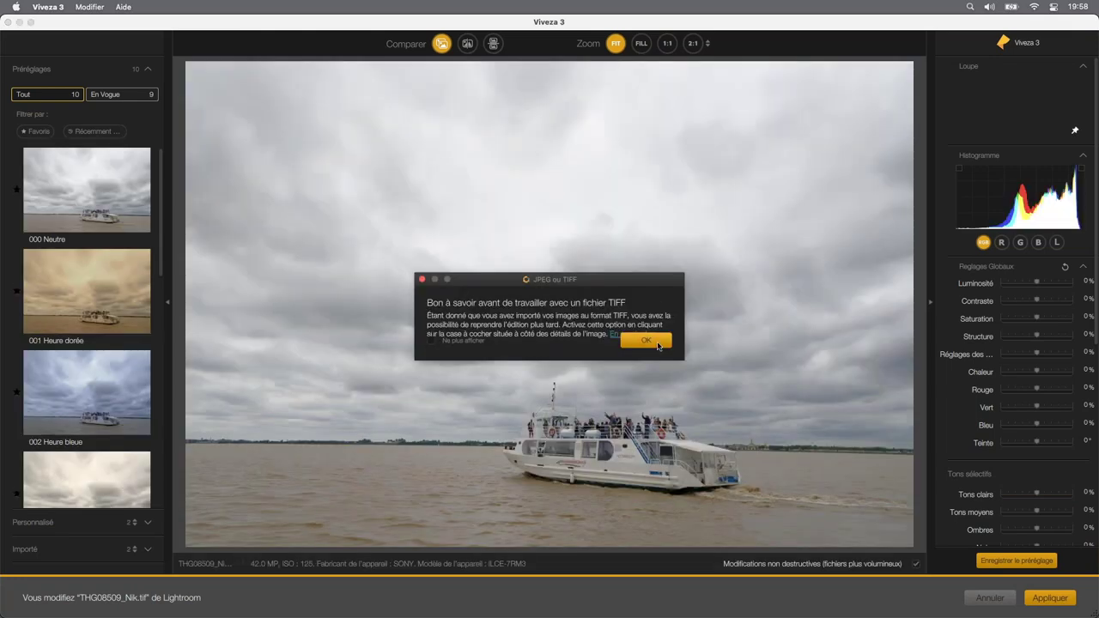
{"action": "left_click", "coordinate": [657, 343]}
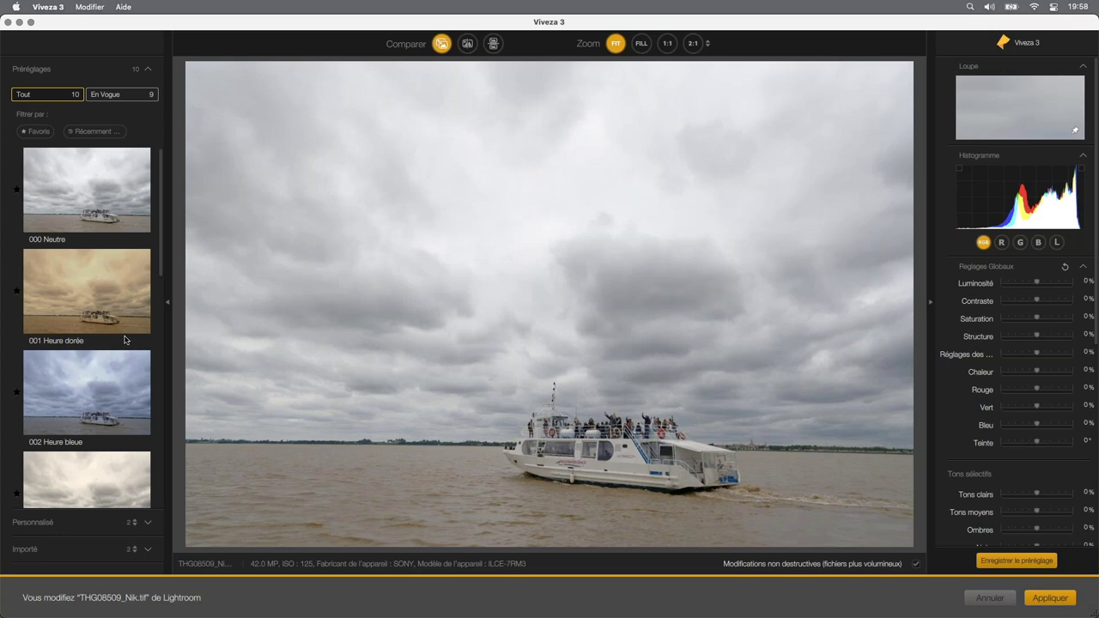
{"action": "scroll", "coordinate": [124, 340], "scroll_direction": "down", "scroll_amount": 5}
{"action": "left_click", "coordinate": [148, 522]}
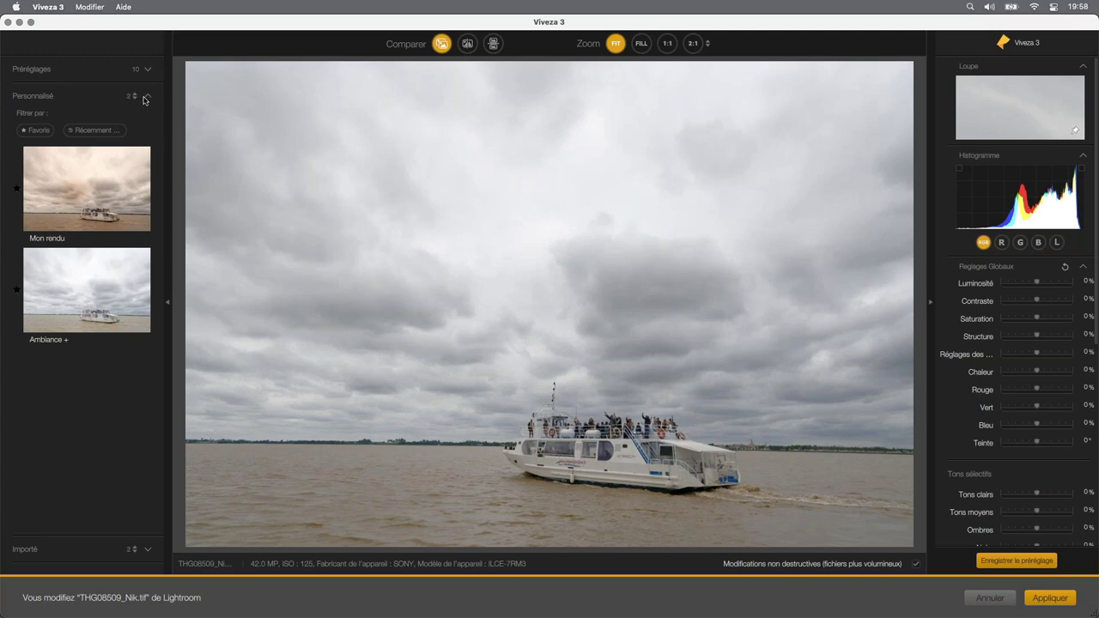
- Toggle the Favourites filter back off and star the imported Heure bleue soft preset
{"action": "left_click", "coordinate": [36, 133]}
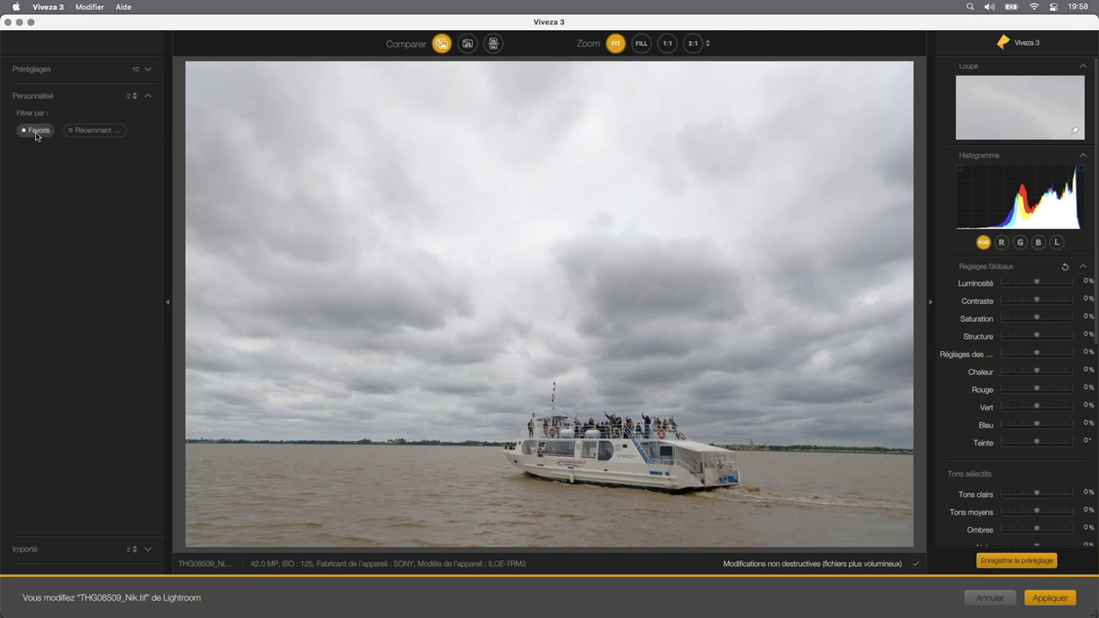
{"action": "left_click", "coordinate": [36, 133]}
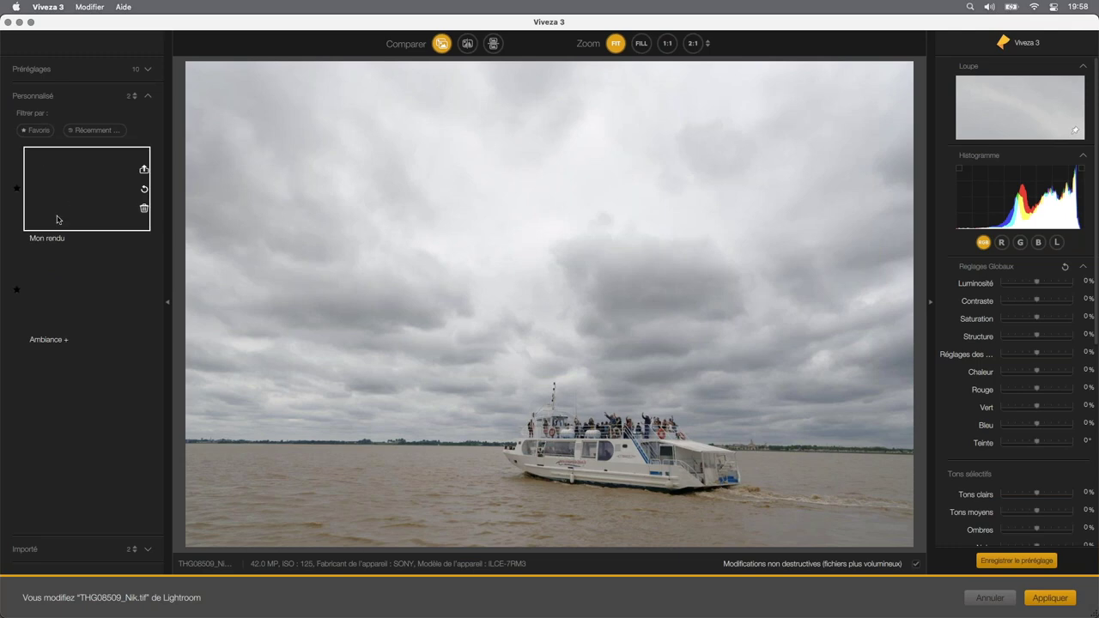
{"action": "left_click", "coordinate": [148, 549]}
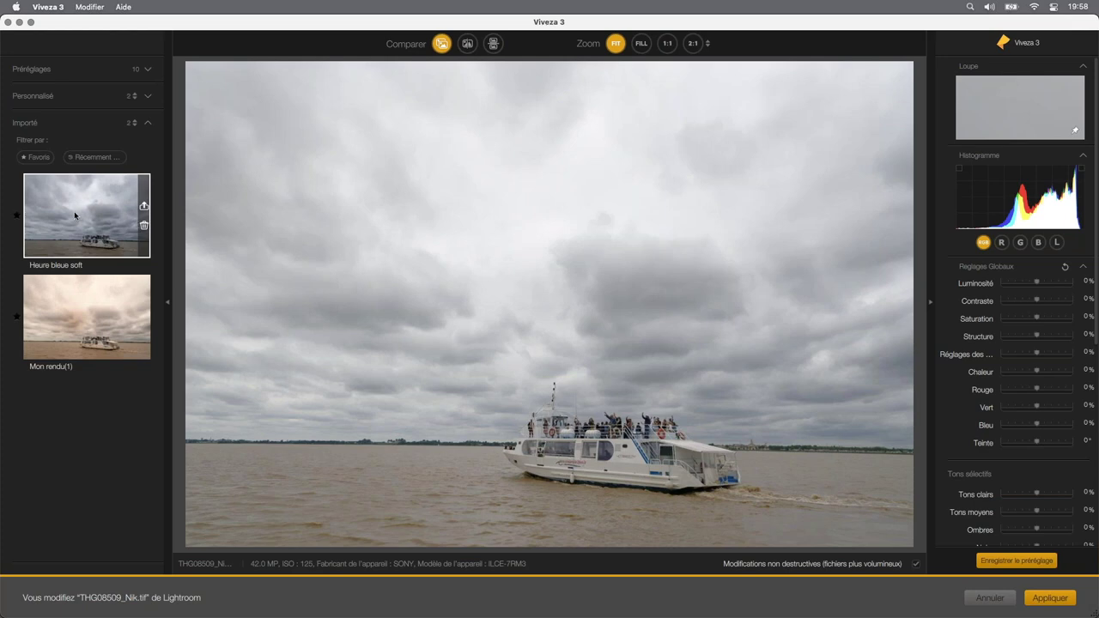
{"action": "left_click", "coordinate": [17, 218]}
{"action": "mouse_move", "coordinate": [87, 215]}
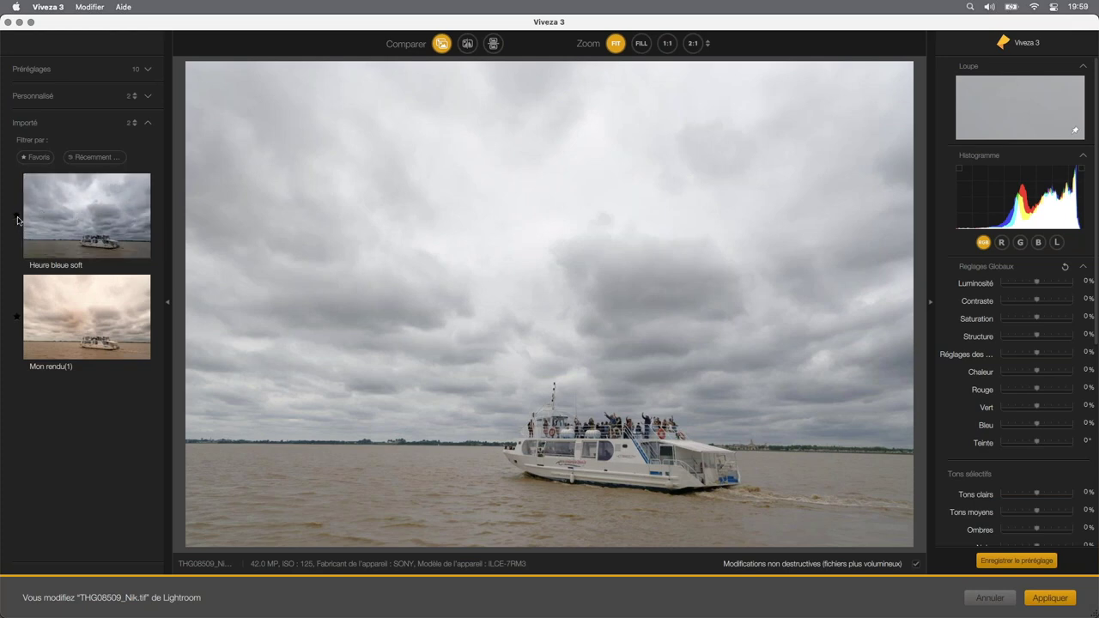
- Apply Heure bleue soft to the boat photo, confirm, and close Viveza 3
{"action": "left_click", "coordinate": [100, 220]}
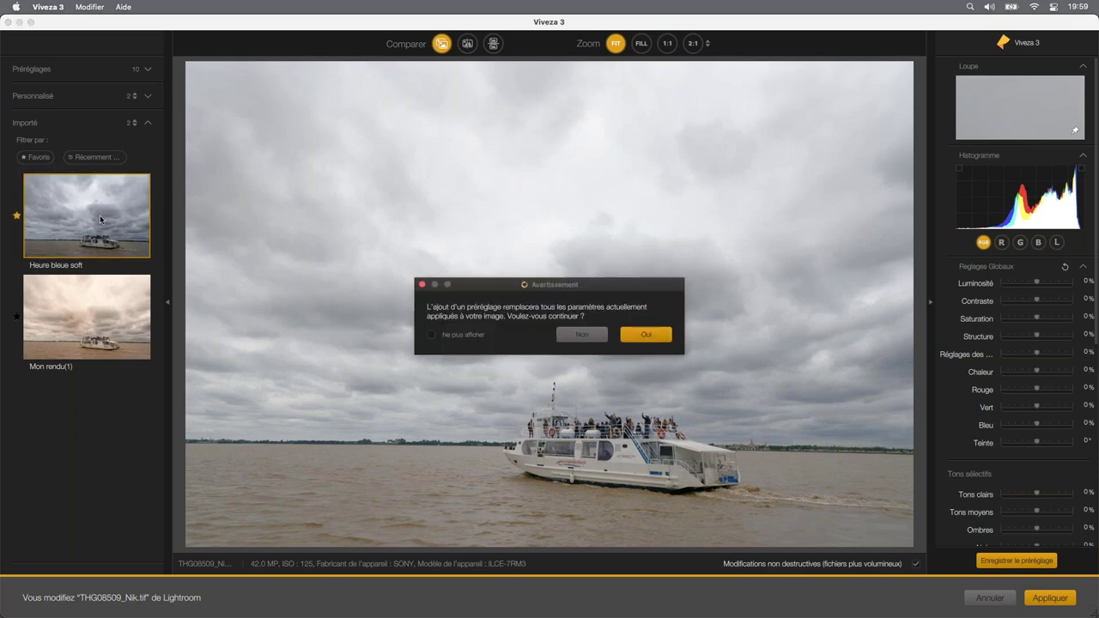
{"action": "left_click", "coordinate": [652, 339]}
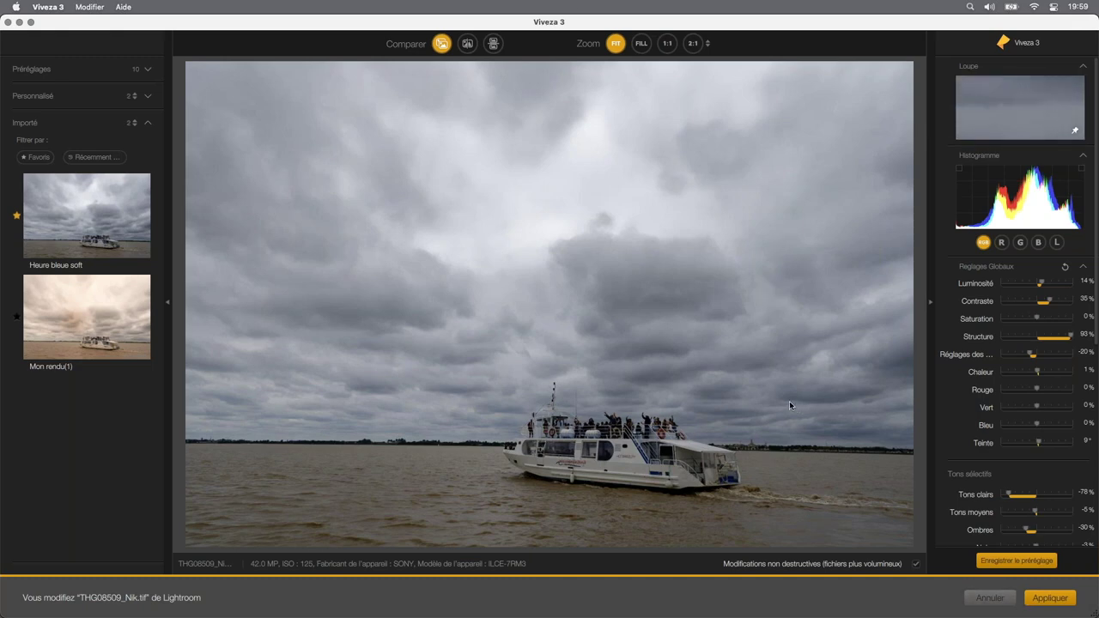
{"action": "left_click", "coordinate": [990, 597]}
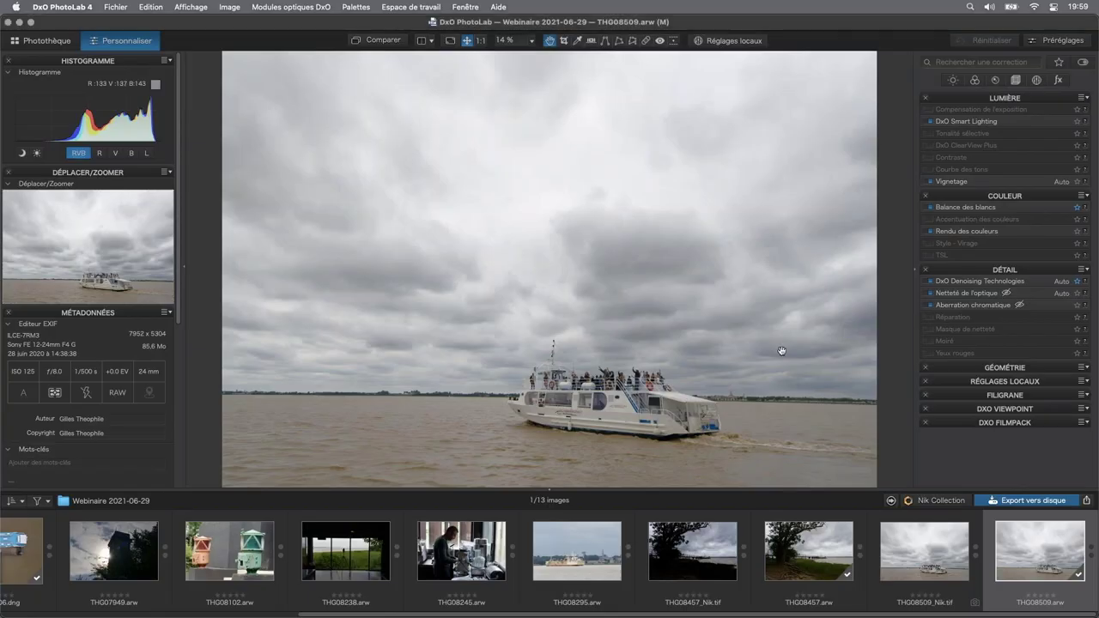